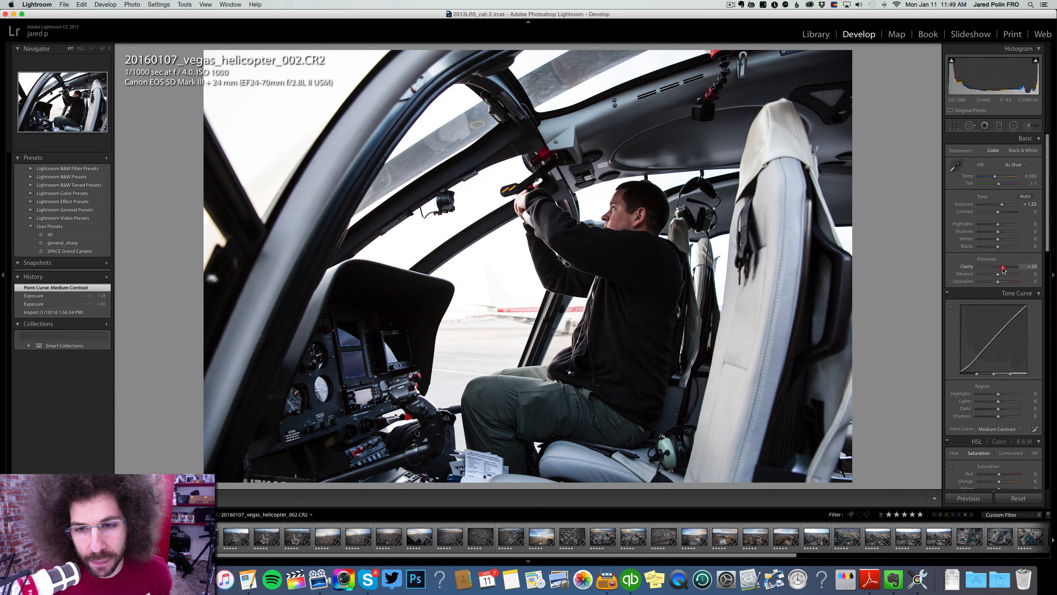
Step: Set the helicopter cockpit photo's Clarity to +10 and compare its Black & White and Color treatments, ending on Color
left_click_drag(1002, 268, 999, 268)
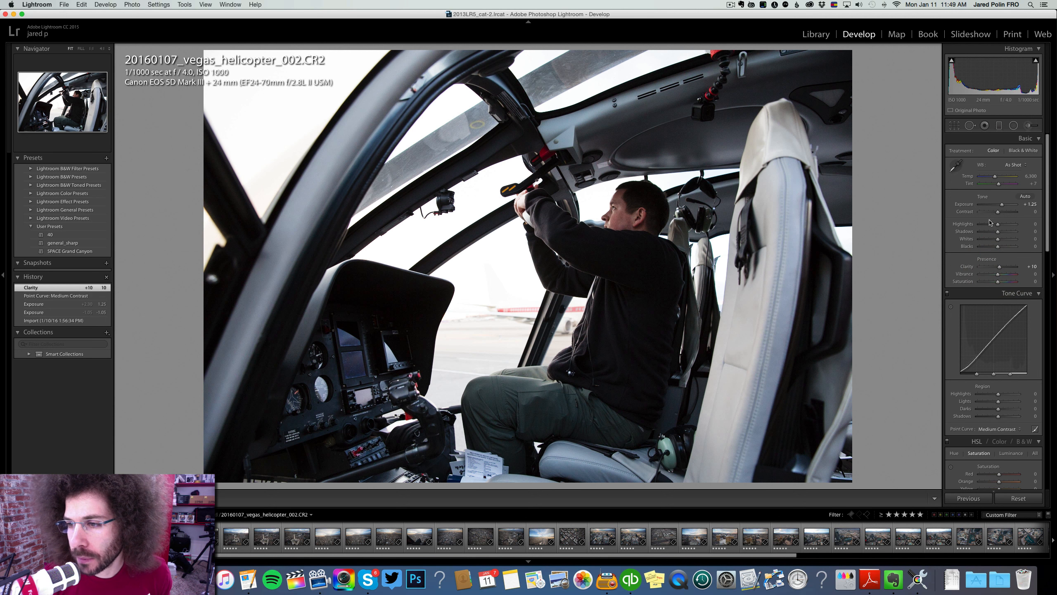
left_click(1020, 150)
left_click(994, 151)
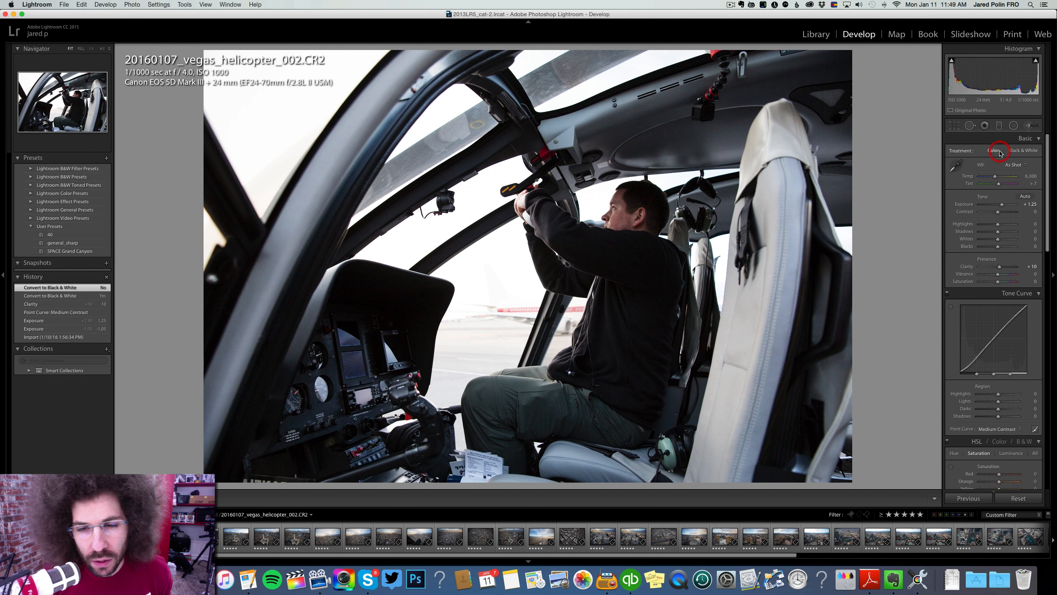
left_click(1020, 151)
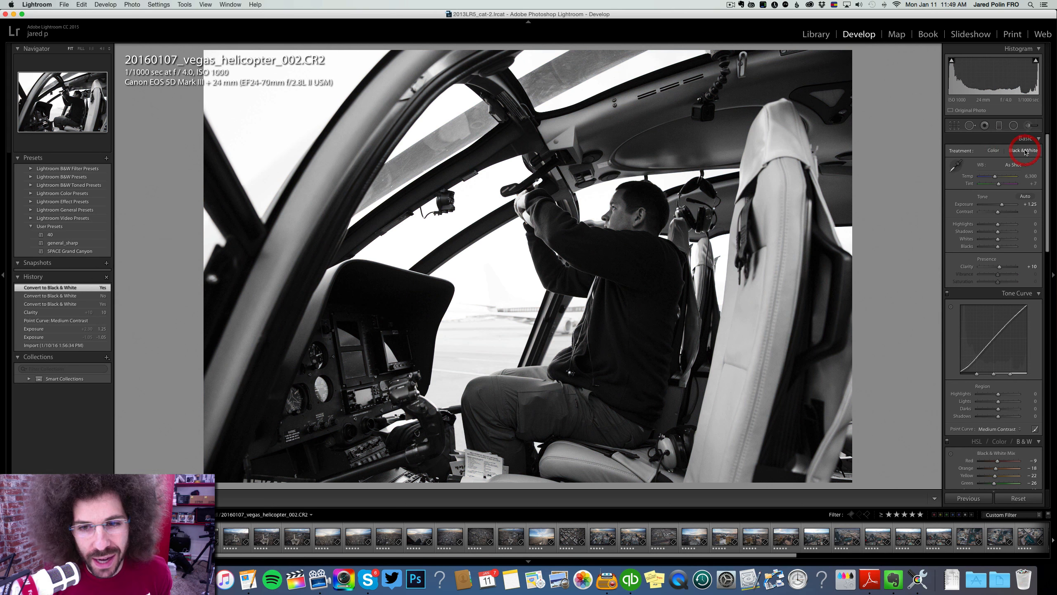
left_click(994, 150)
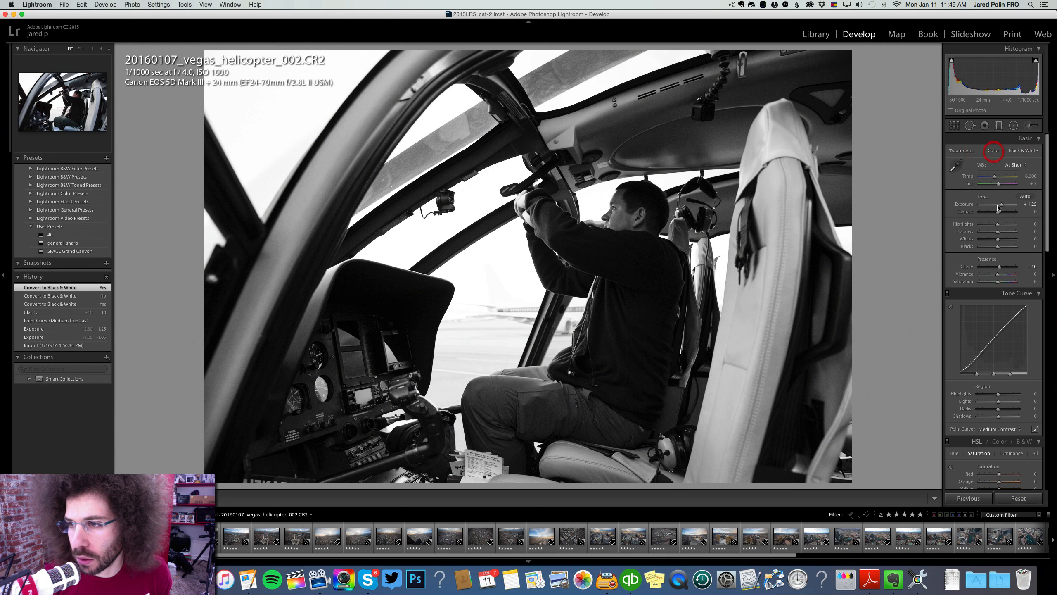
Step: Set Exposure to +1.65, Contrast +41, Highlights -57, Shadows +17 and Blacks +6, checking the photo in Black & White before returning to Color
left_click_drag(1004, 204, 987, 226)
left_click(1004, 211)
left_click(1007, 231)
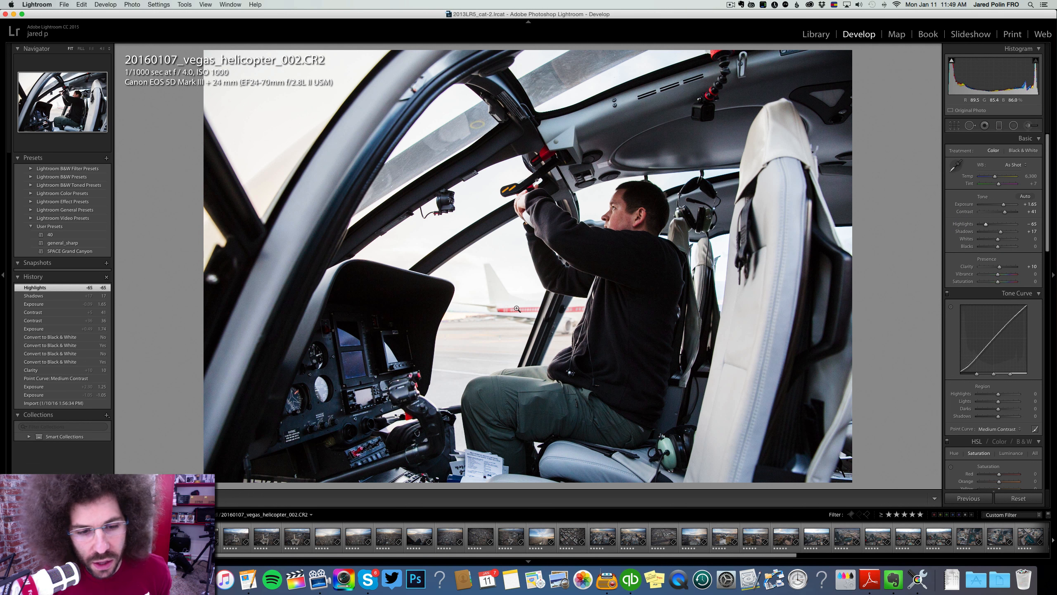
left_click_drag(986, 225, 997, 248)
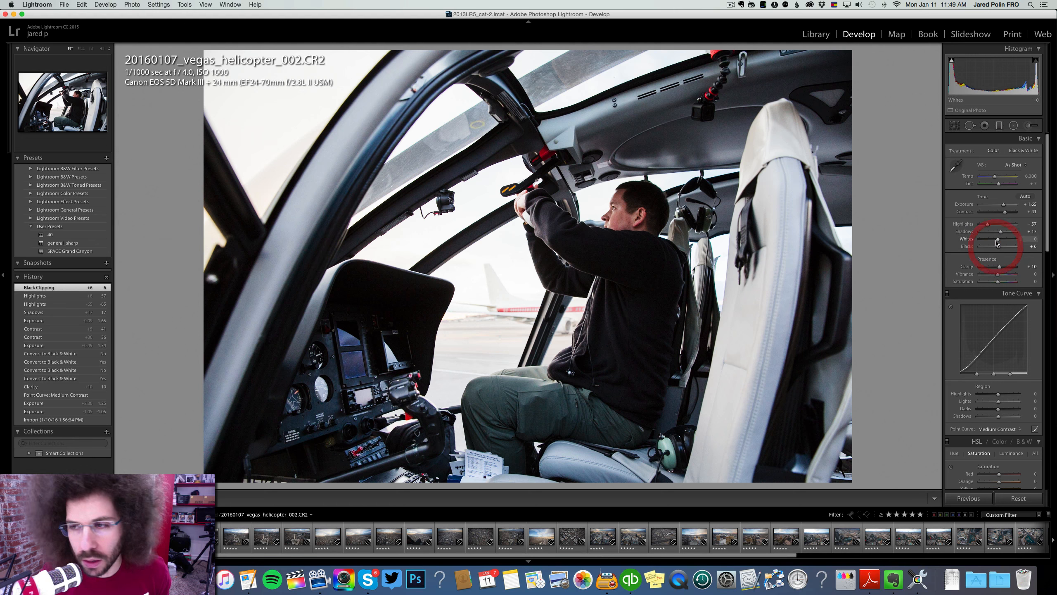
left_click(1007, 153)
left_click(993, 151)
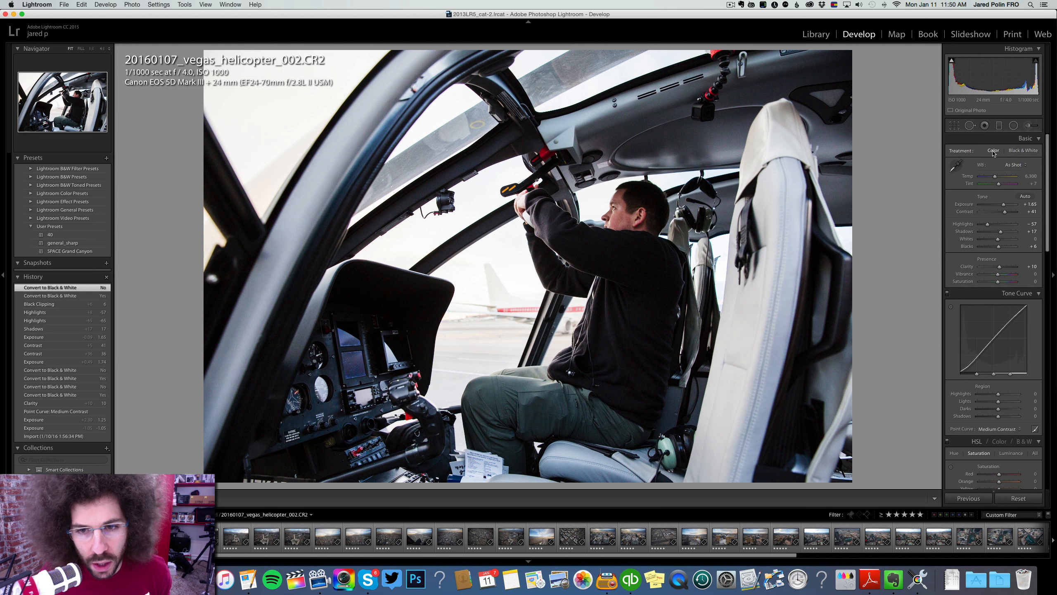
Step: Go to photo 20160107_vegas_helicopter_011.CR2, set its Exposure to +0.15 and inspect the red-striped airplane up close
key("Right")
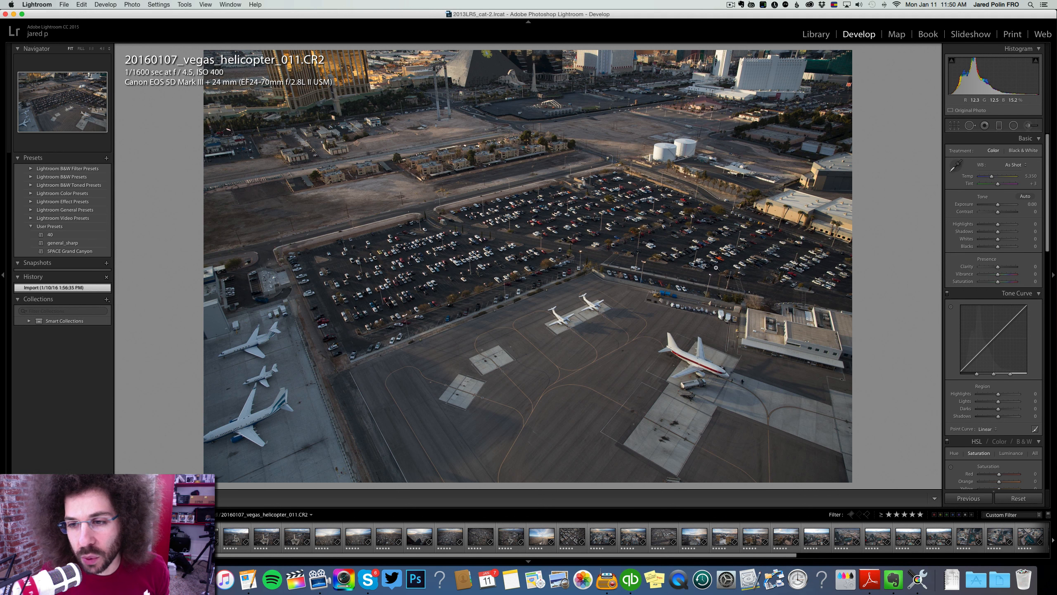
left_click_drag(1000, 205, 1000, 204)
left_click_drag(632, 395, 638, 290)
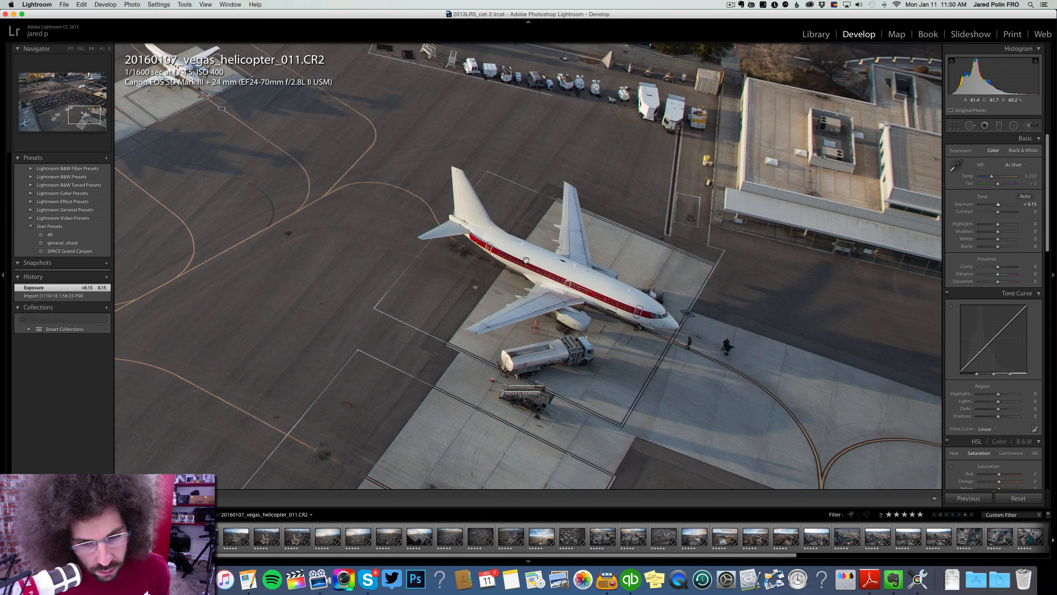
left_click(492, 256)
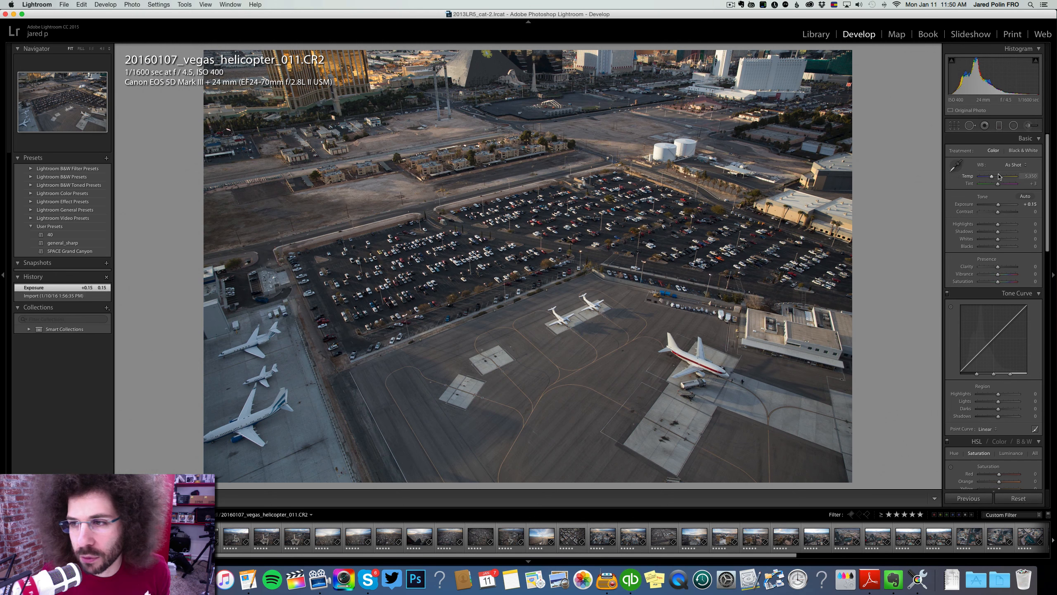
Step: Convert the airport photo to Black & White with Contrast at +73, comparing it briefly with the Color treatment
left_click(1018, 151)
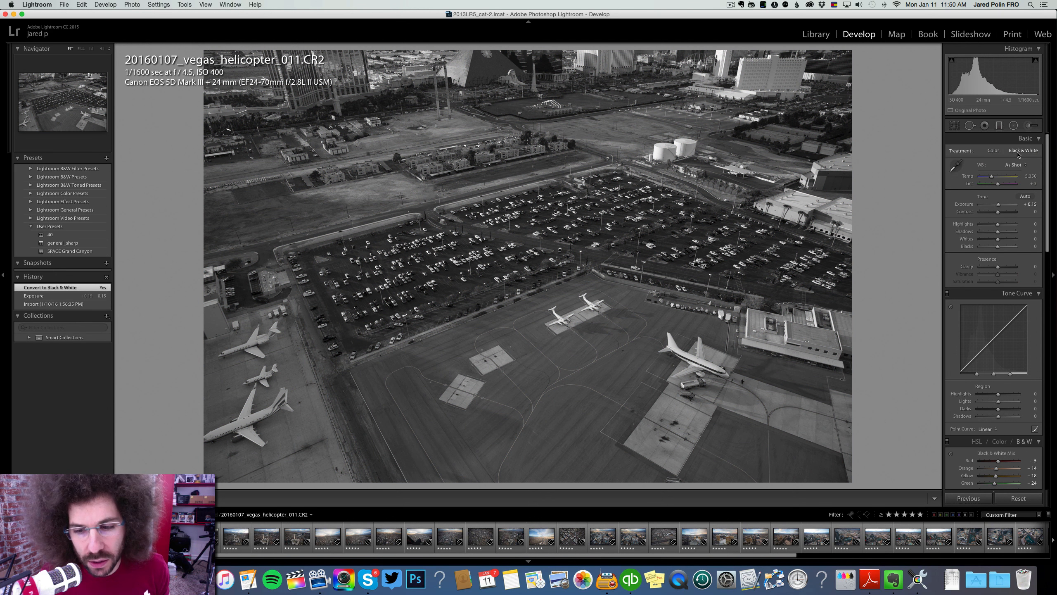
left_click_drag(998, 212, 1010, 211)
left_click(993, 151)
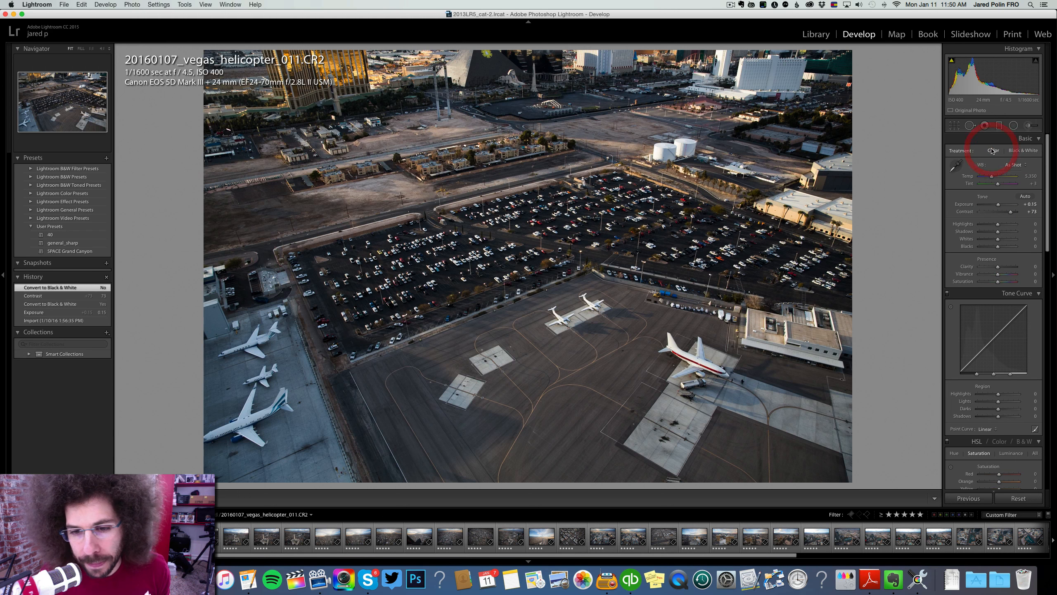
left_click(1027, 152)
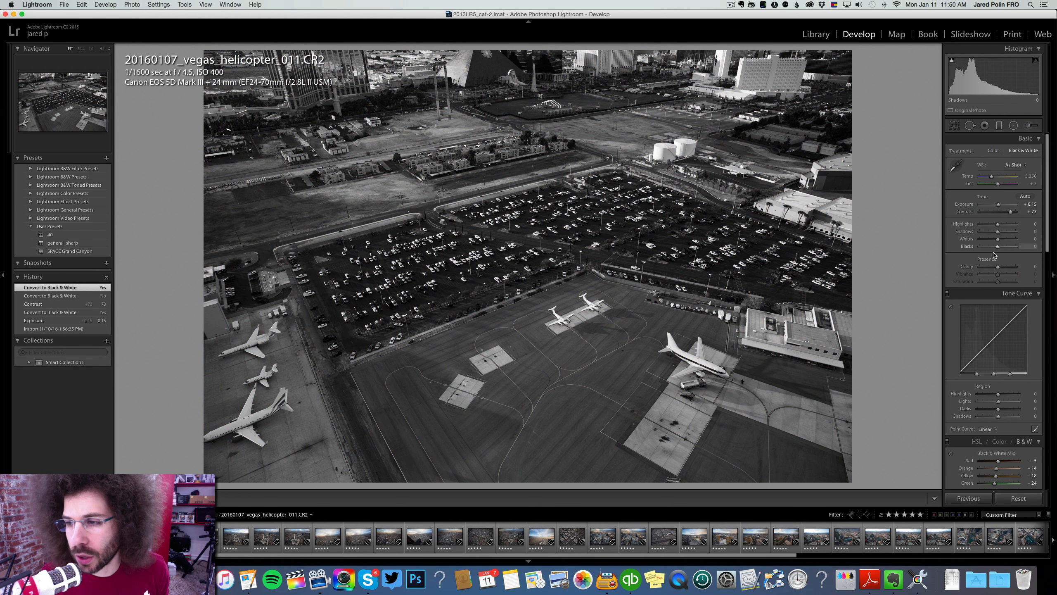
Step: Set Exposure to +0.50 and Contrast to +84, and apply the Medium Contrast point curve
left_click(1000, 204)
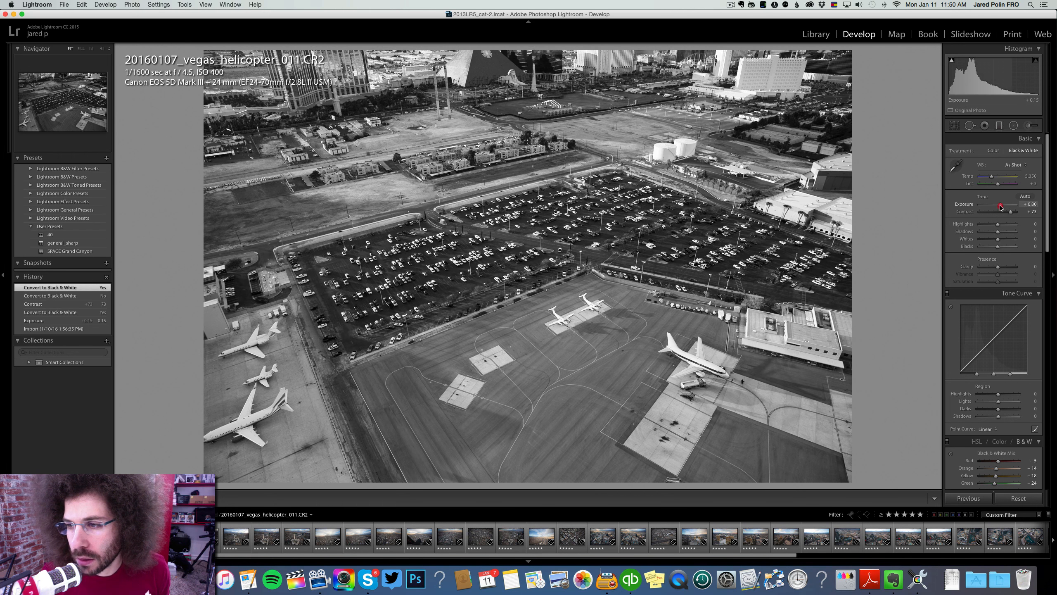
left_click_drag(1000, 207, 1012, 212)
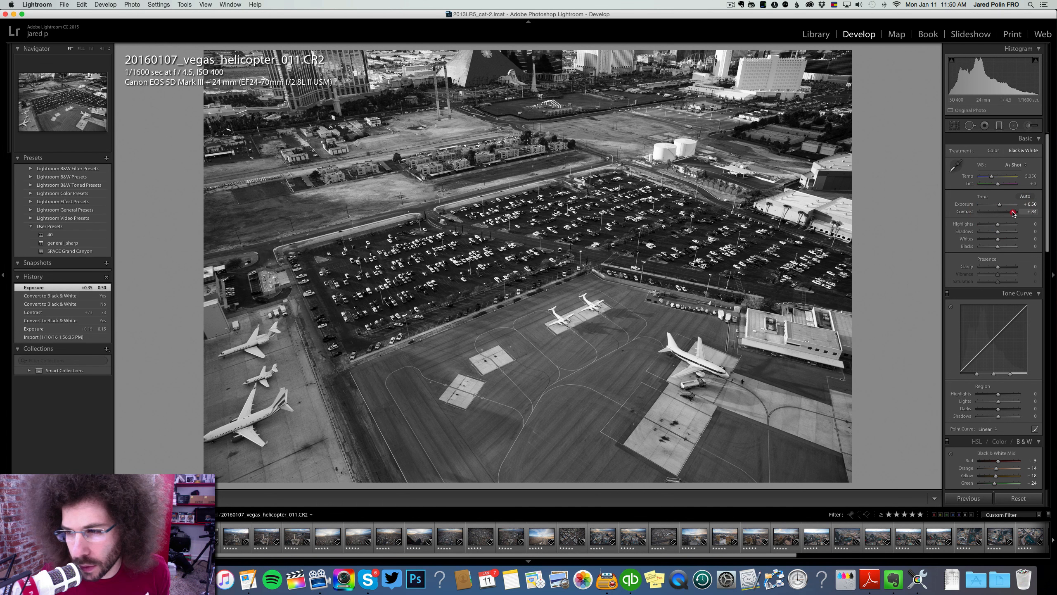
left_click(987, 430)
left_click(991, 429)
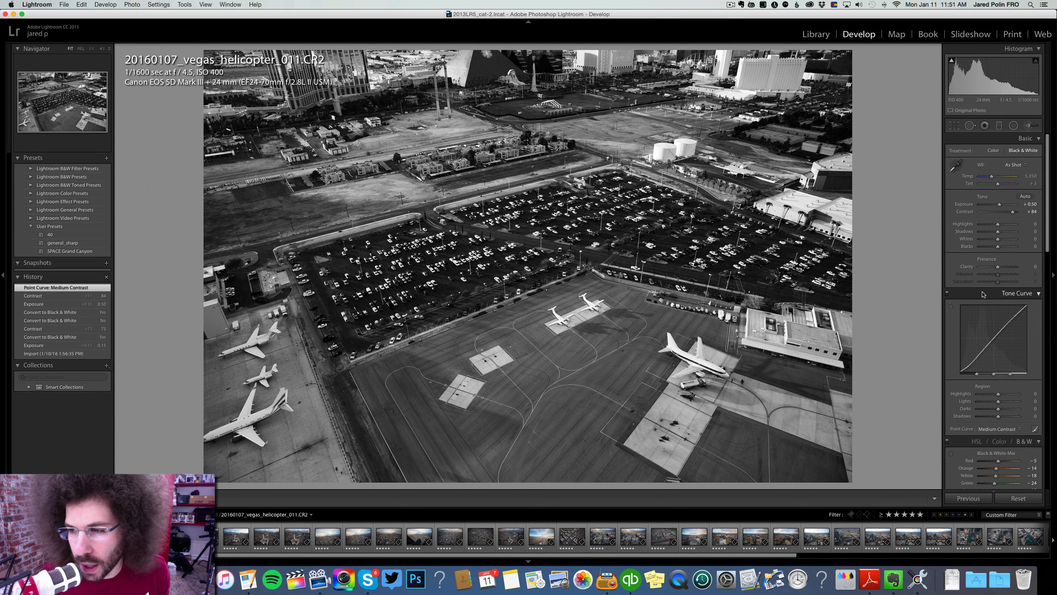
Step: Set Clarity to +28, Shadows +45, Whites +29 and Blacks -5, and compare the edit with the original photo
left_click(1002, 266)
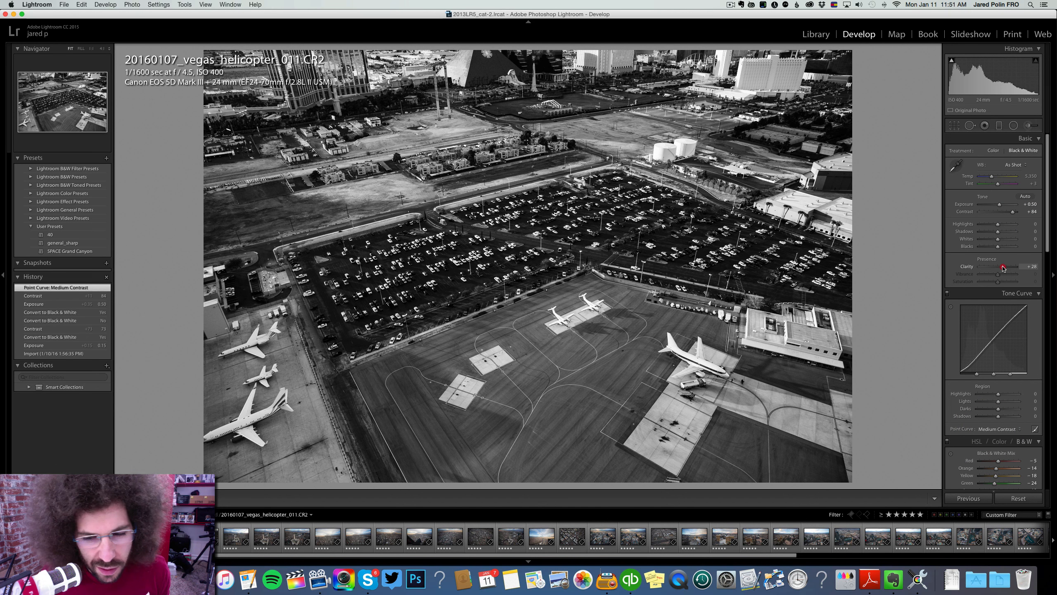
left_click(1006, 232)
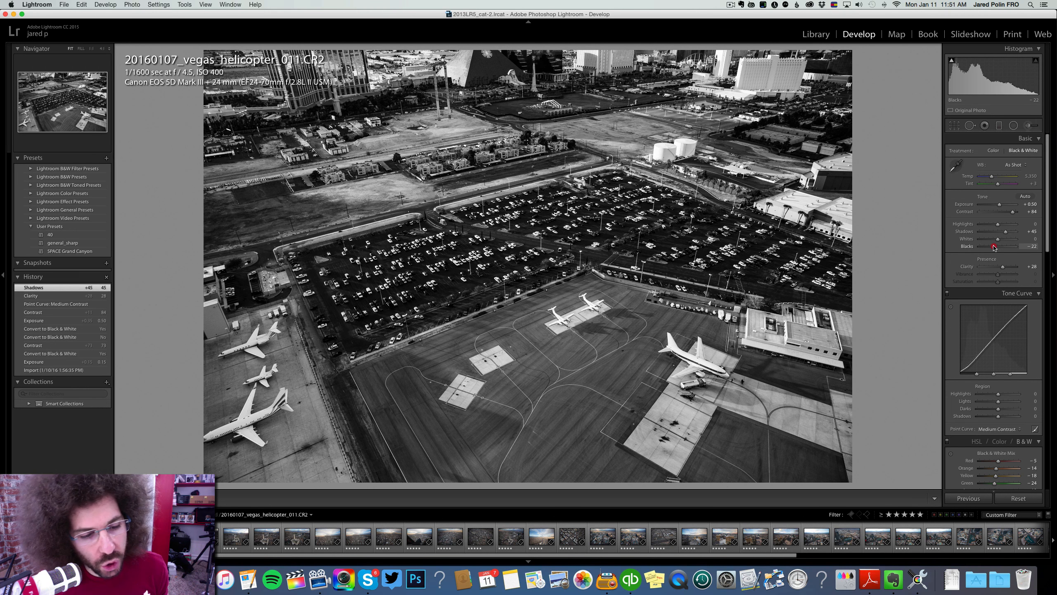
left_click_drag(994, 246, 1000, 242)
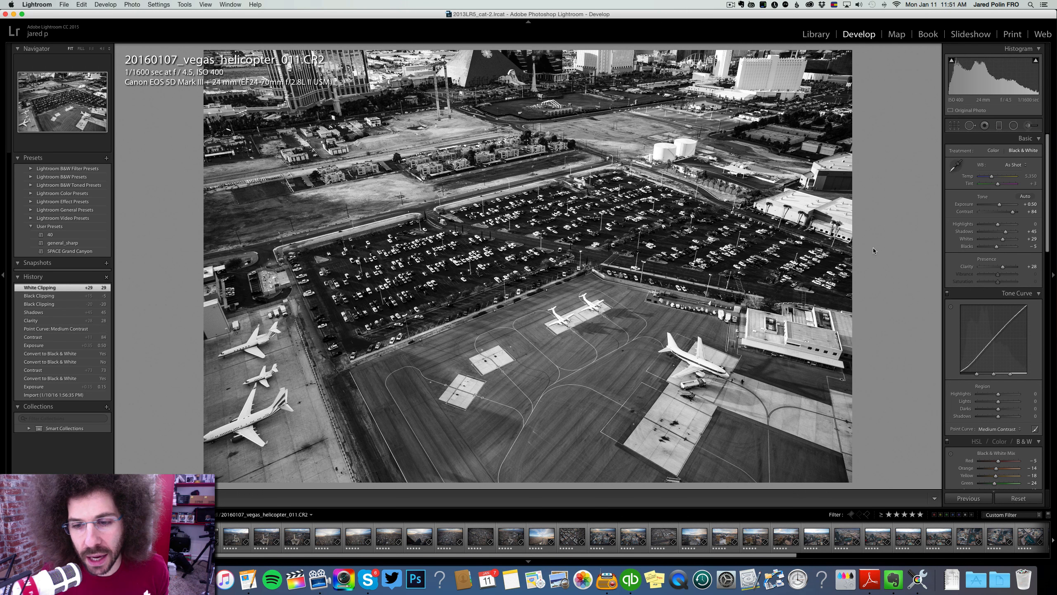
key("backslash")
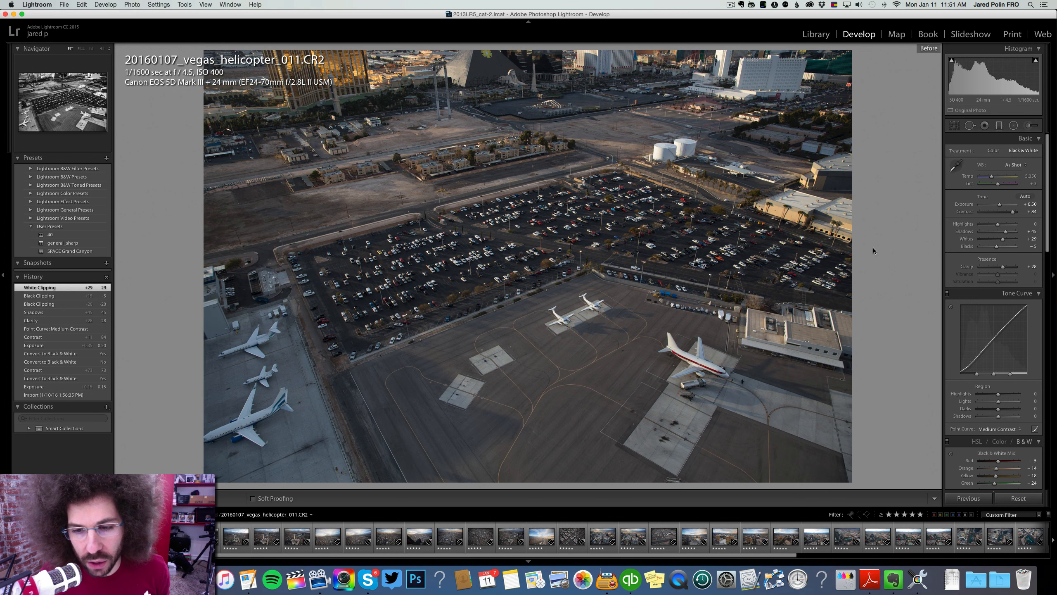
key("backslash")
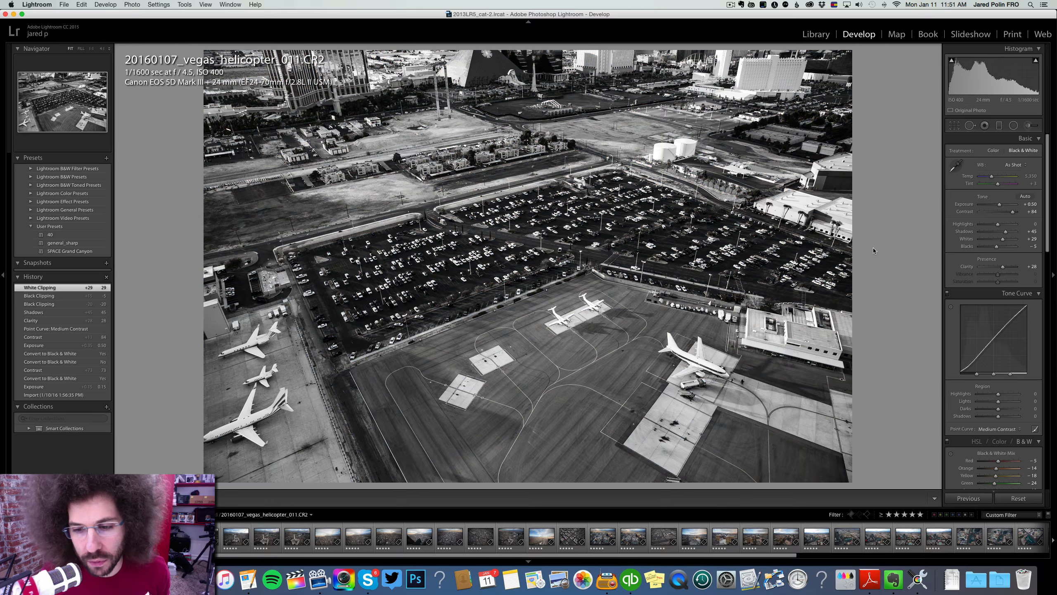
Step: Return the airport photo to Color after comparing treatments, warm its temperature slightly and set Tint to +12
left_click(994, 150)
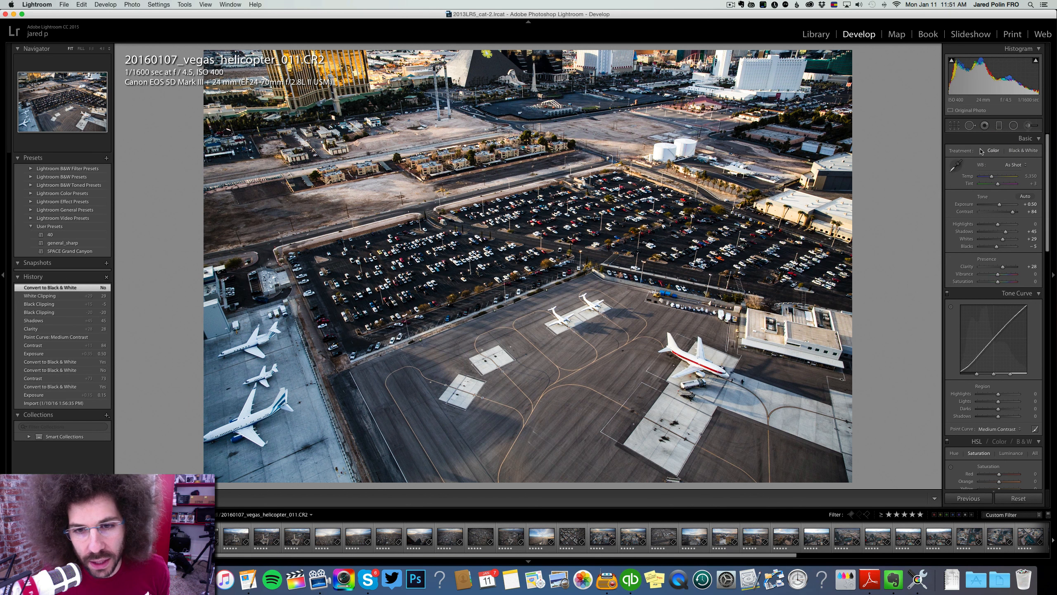
left_click(1018, 151)
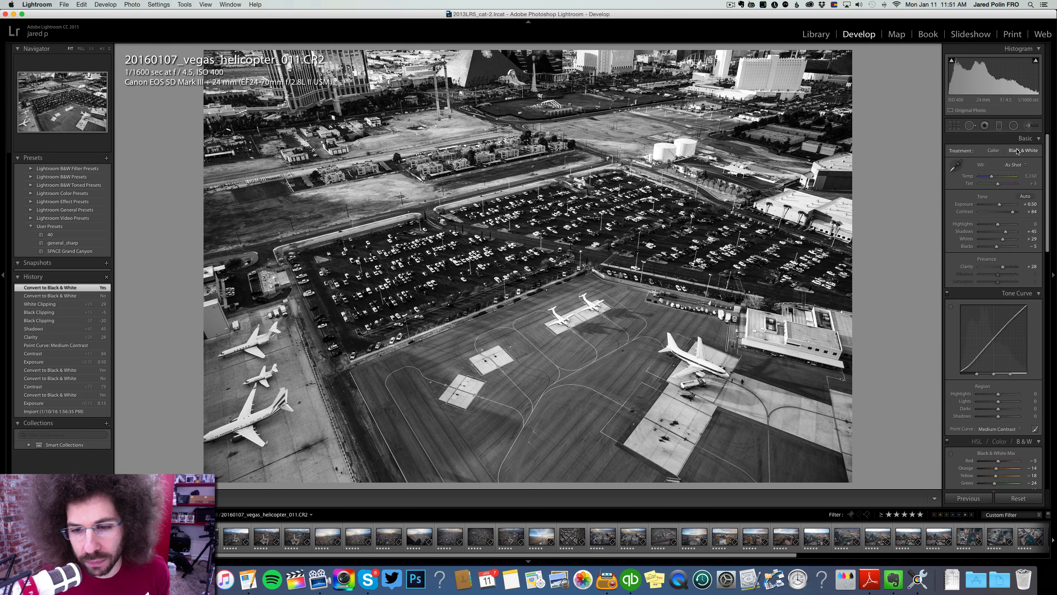
left_click(993, 151)
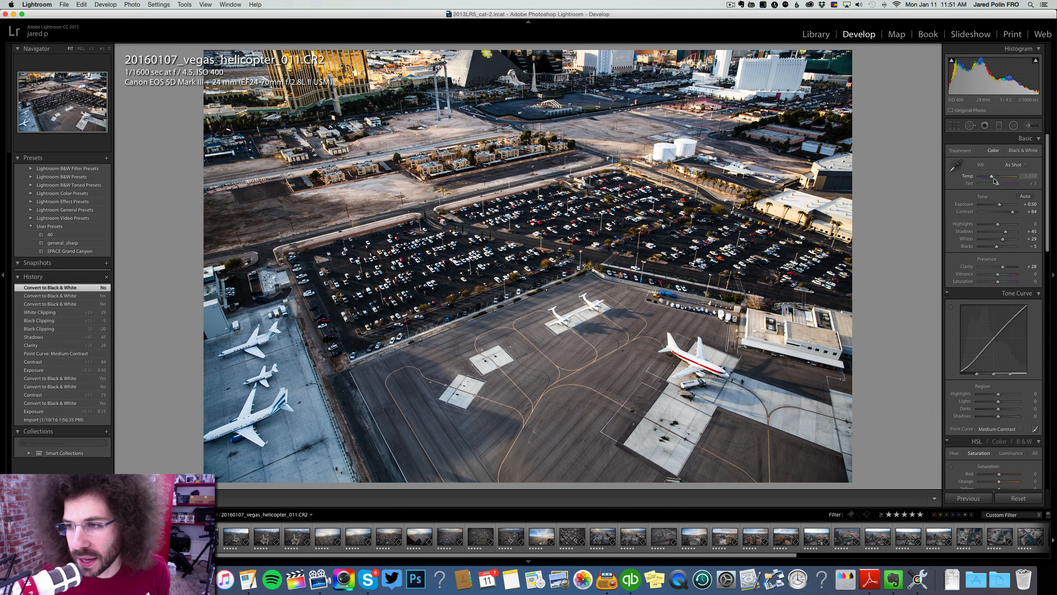
left_click_drag(992, 178, 1001, 186)
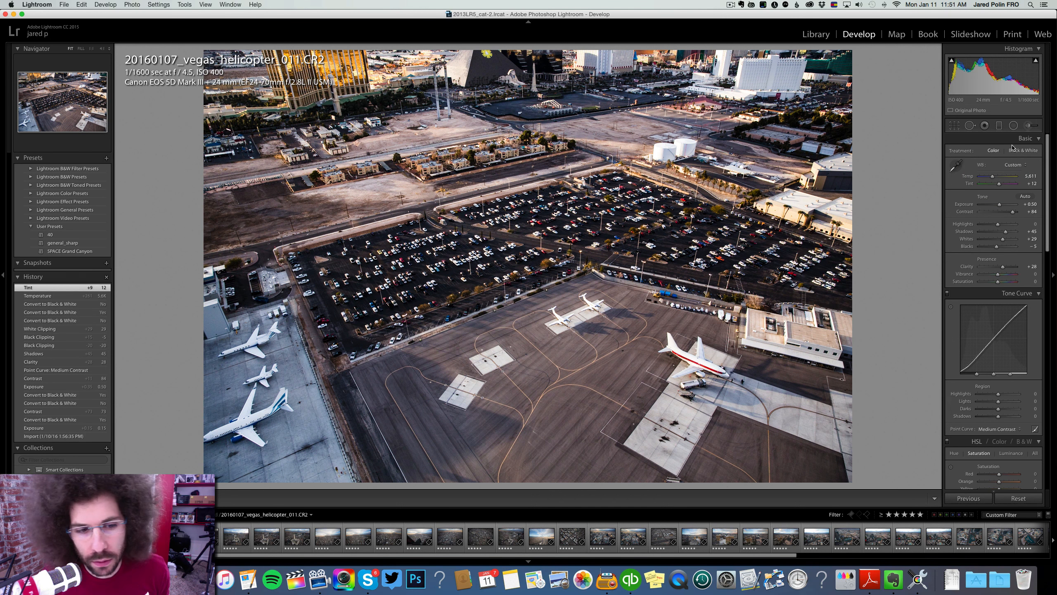
Step: Compare the airport photo's Black & White and Color treatments several times, ending on Color
left_click(1014, 149)
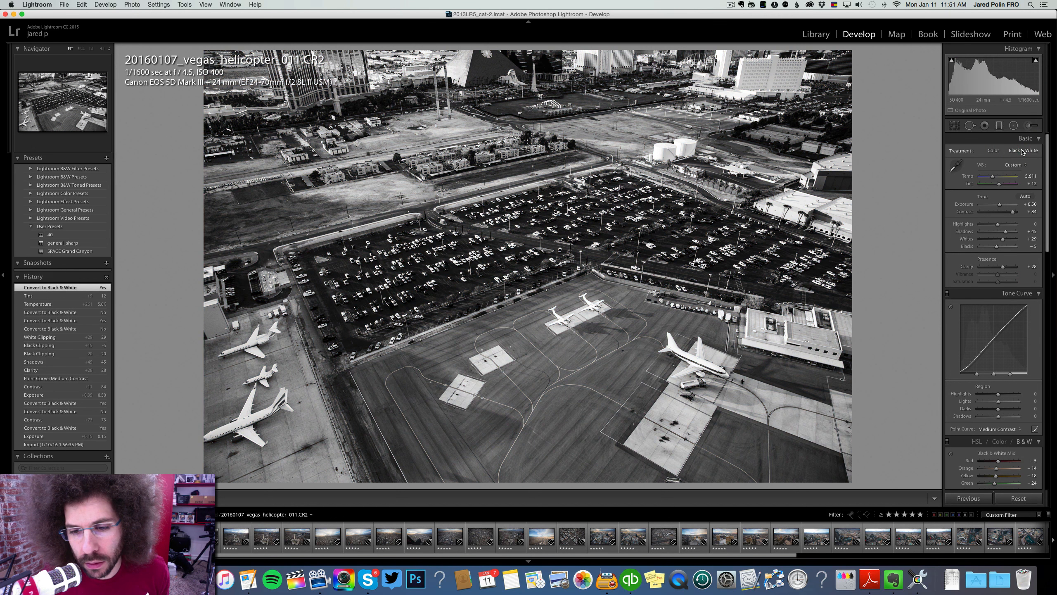
left_click(993, 151)
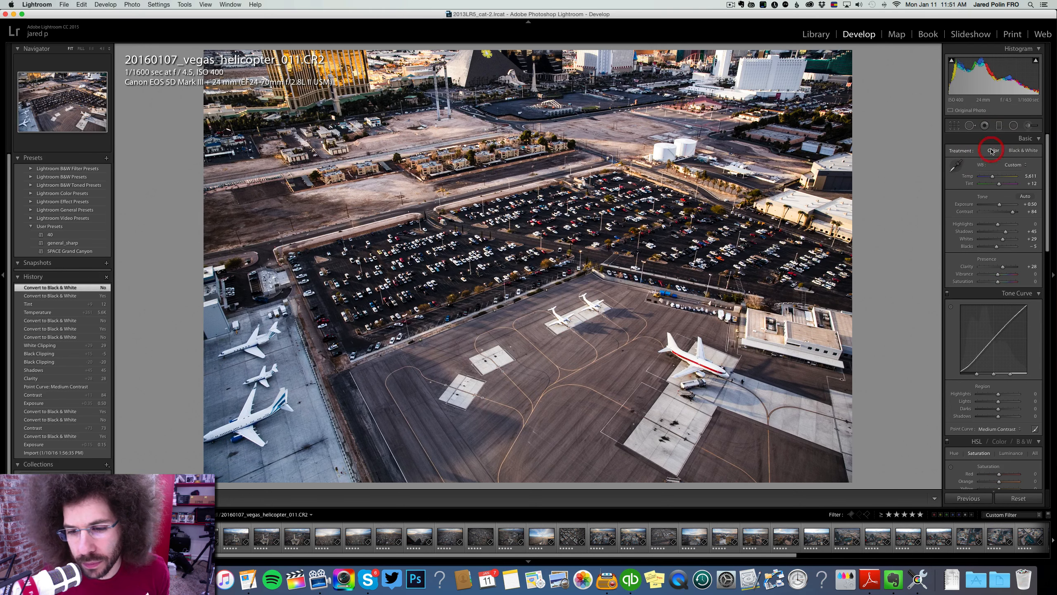
left_click(1014, 150)
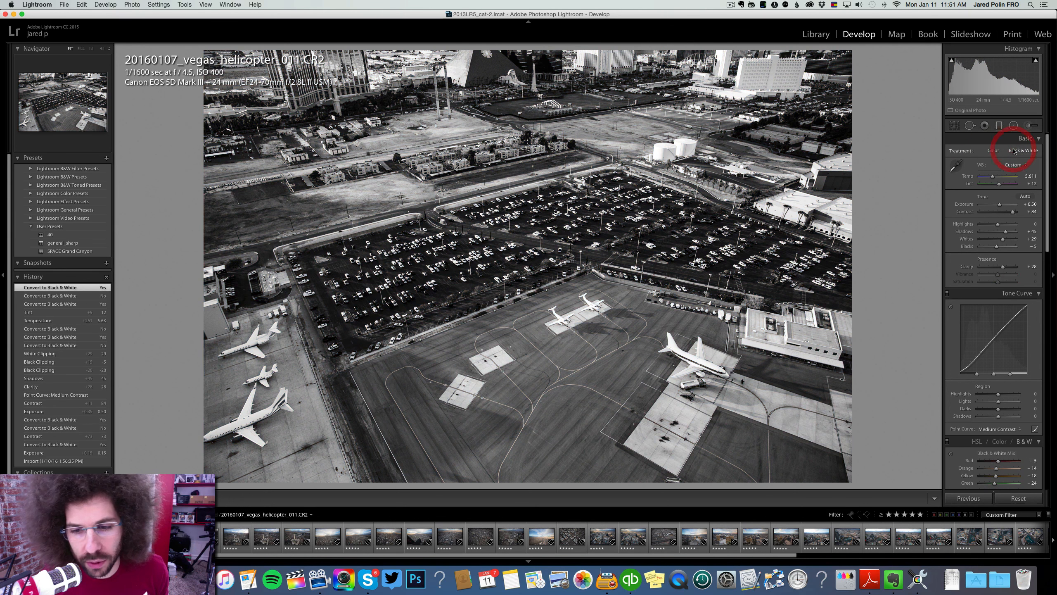
left_click(993, 151)
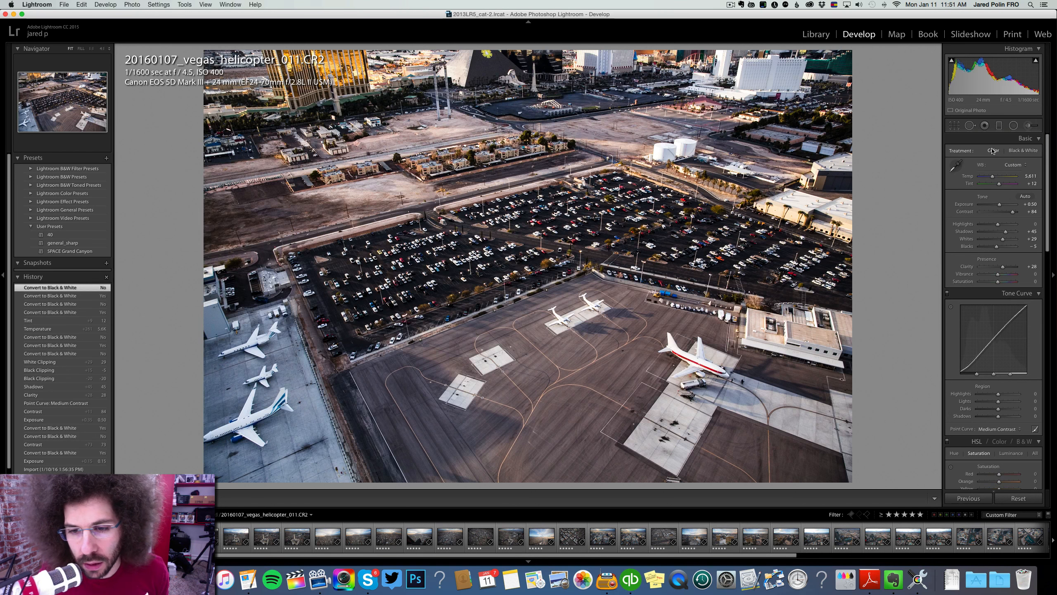
left_click(1024, 151)
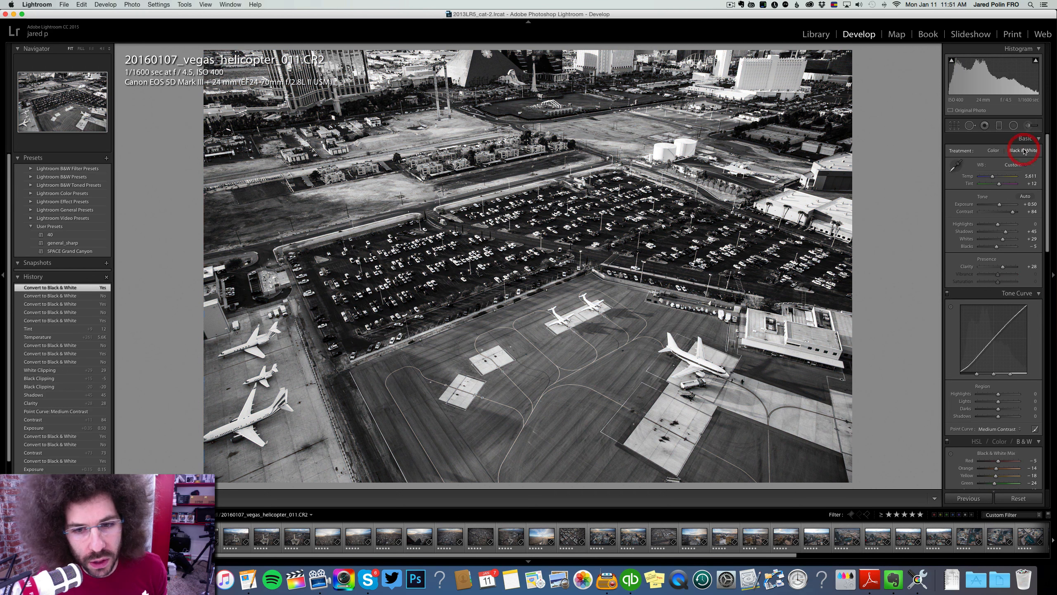
left_click(994, 150)
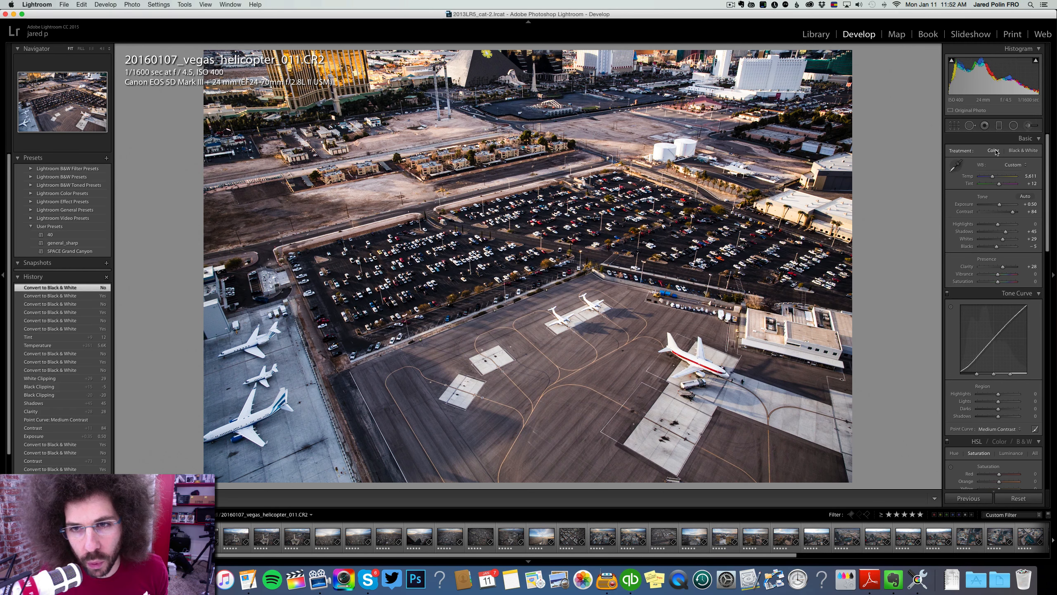
Step: Browse to photo 20160107_vegas_helicopter_012.CR2 and inspect the parked airplane up close
key("Right")
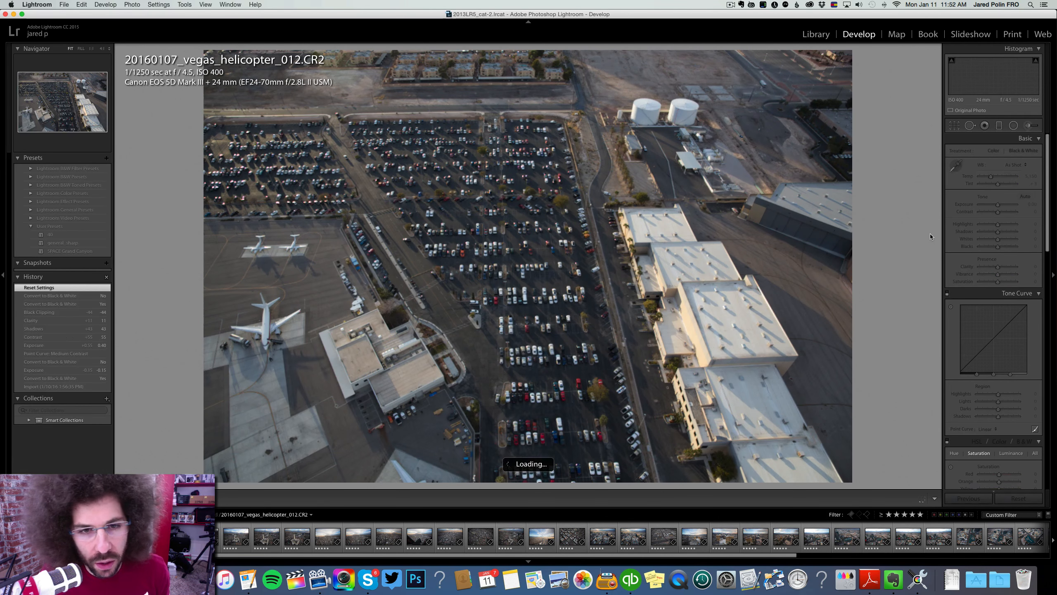
key("Left")
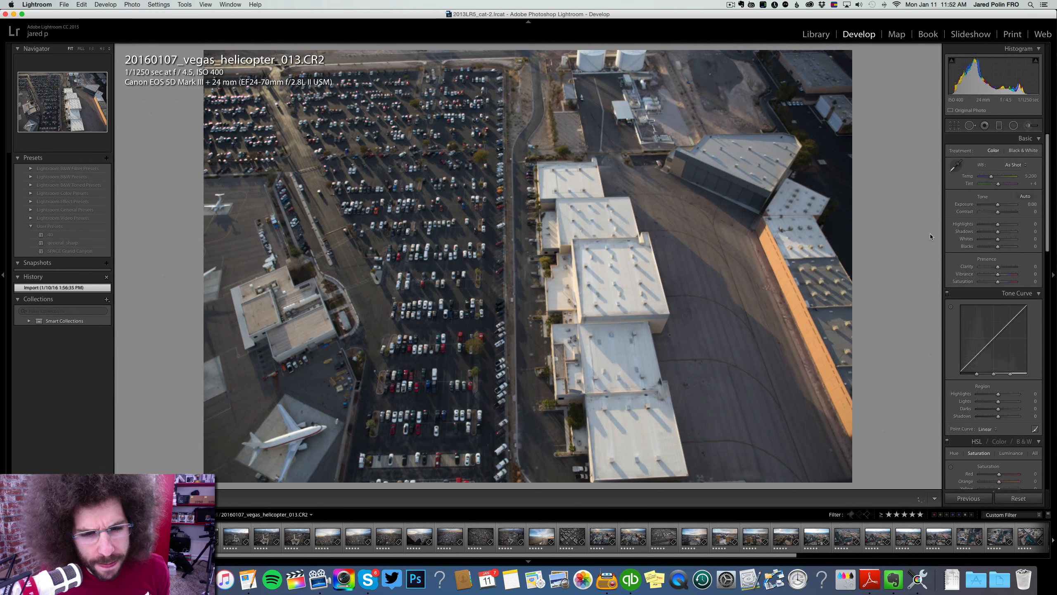
key("Right")
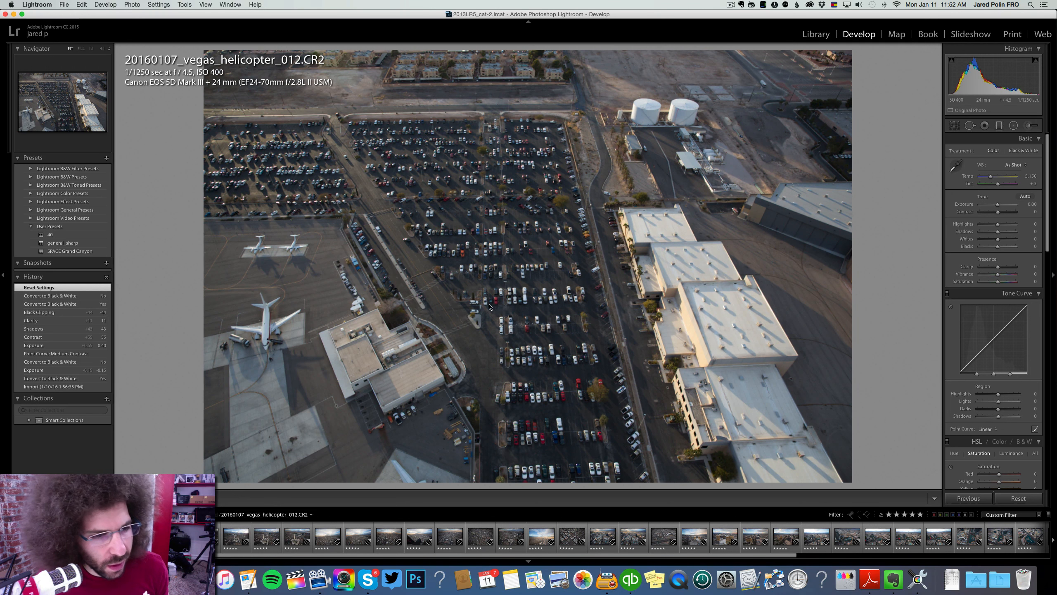
left_click(272, 332)
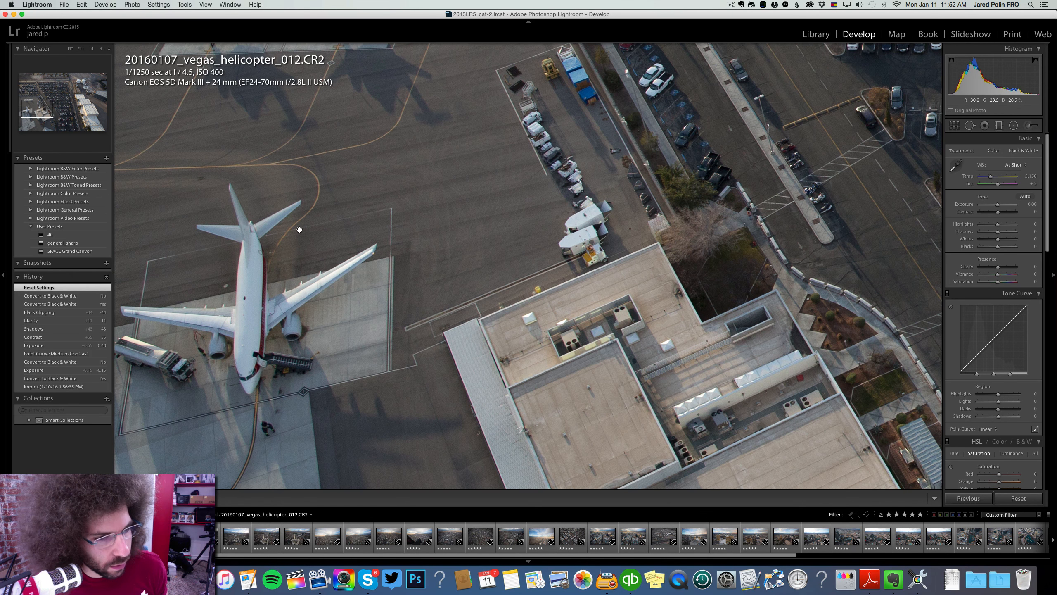
Step: Inspect the parked airplane up close in photo 20160107_vegas_helicopter_013.CR2 and compare the shot with photo 012
left_click(285, 229)
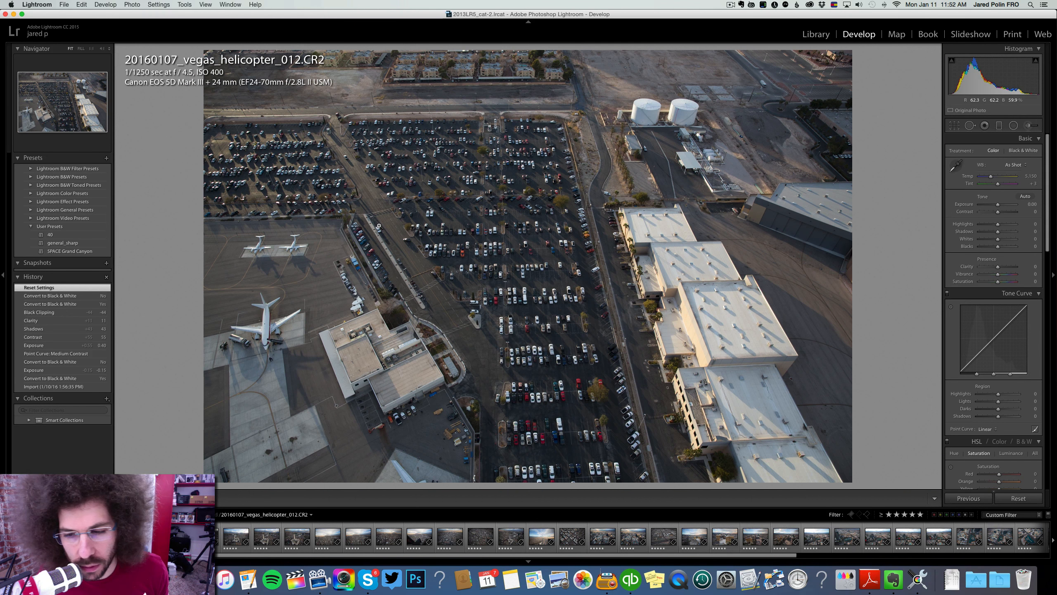
key("Right")
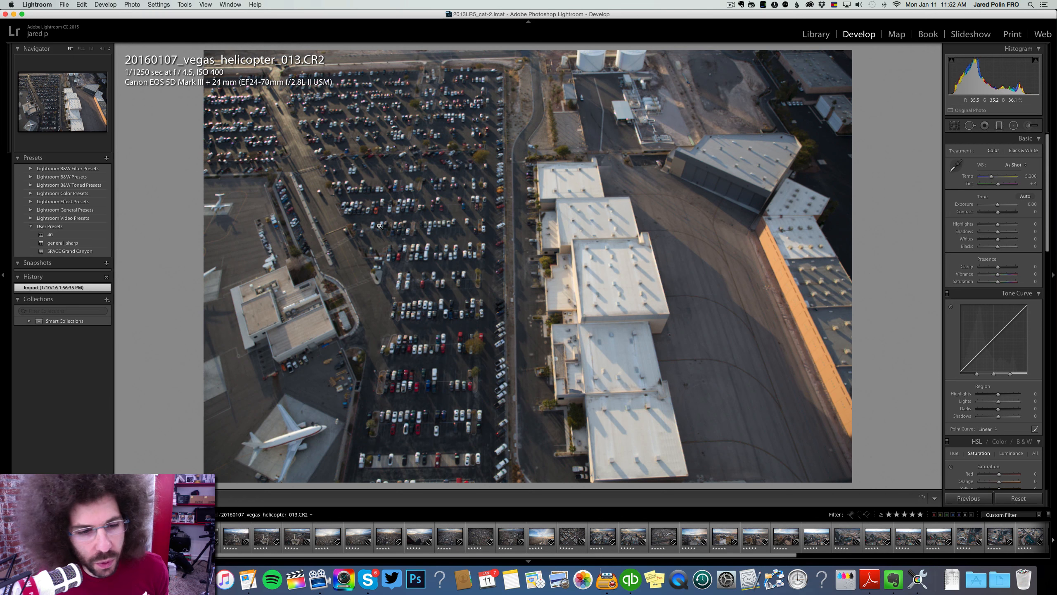
left_click(281, 448)
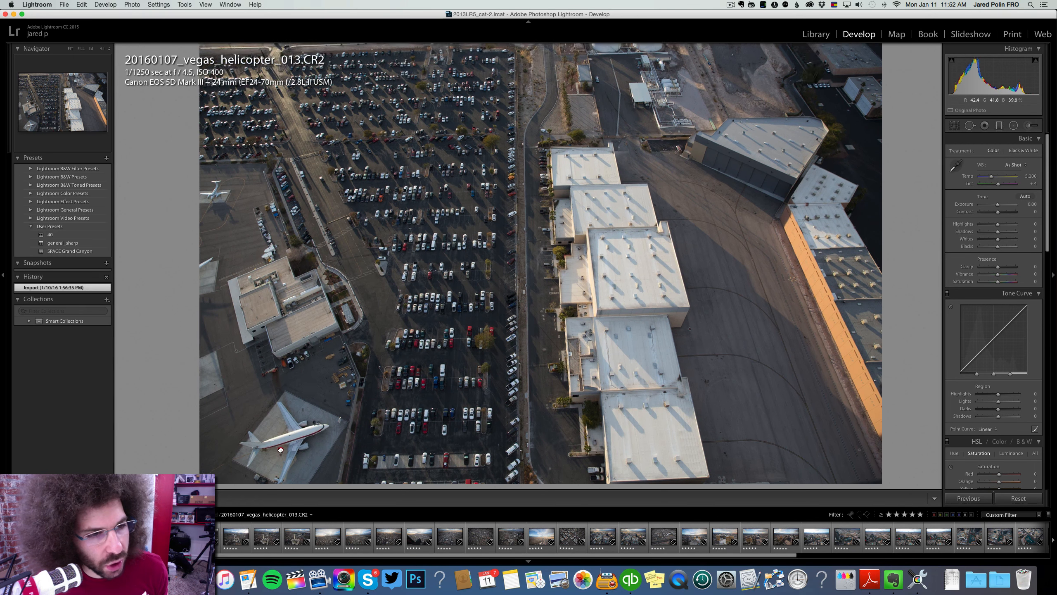
left_click_drag(281, 448, 347, 259)
left_click(347, 259)
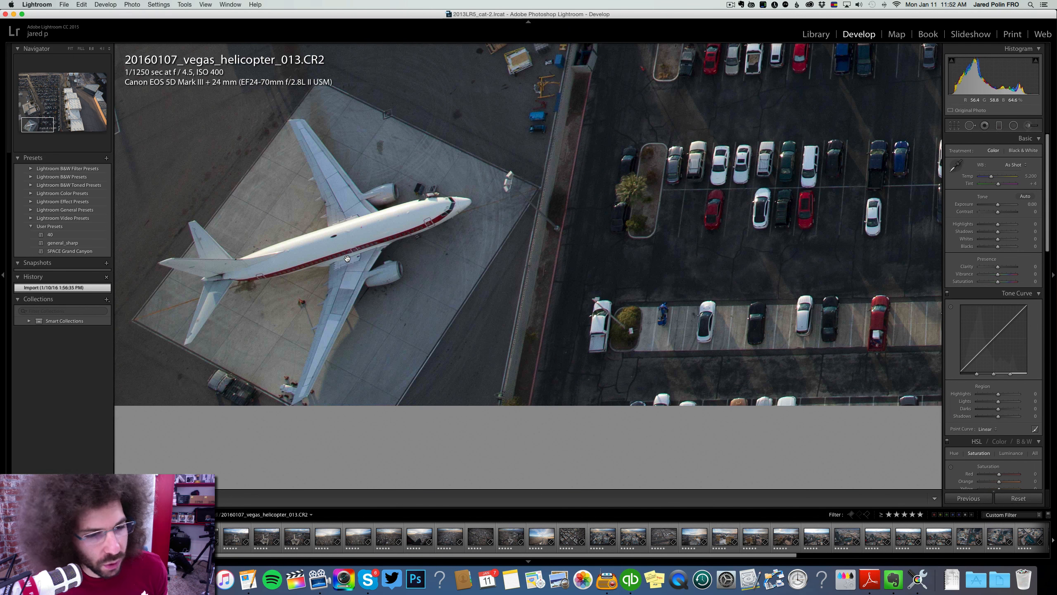
key("Left")
key("Right")
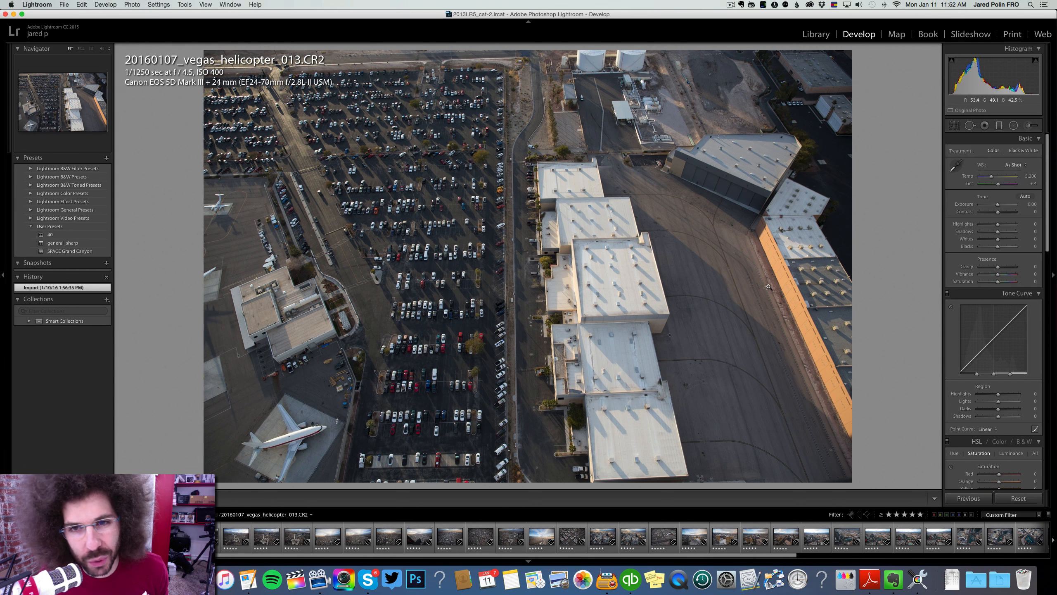
Step: Remove the star rating from photo 013, check photo 011 and return to photo 20160107_vegas_helicopter_012.CR2
key("0")
key("Left")
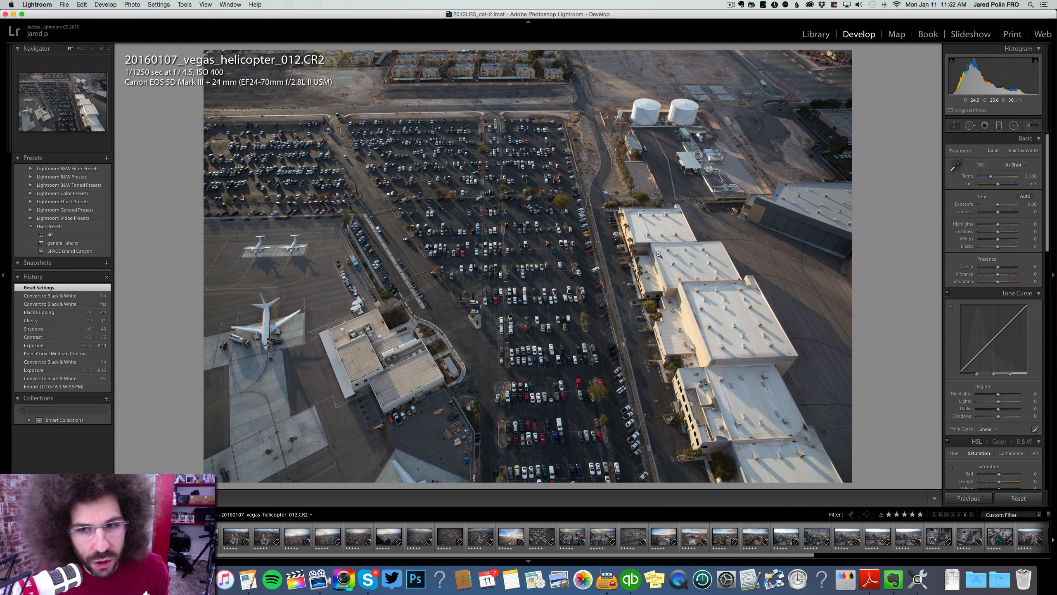
key("Right")
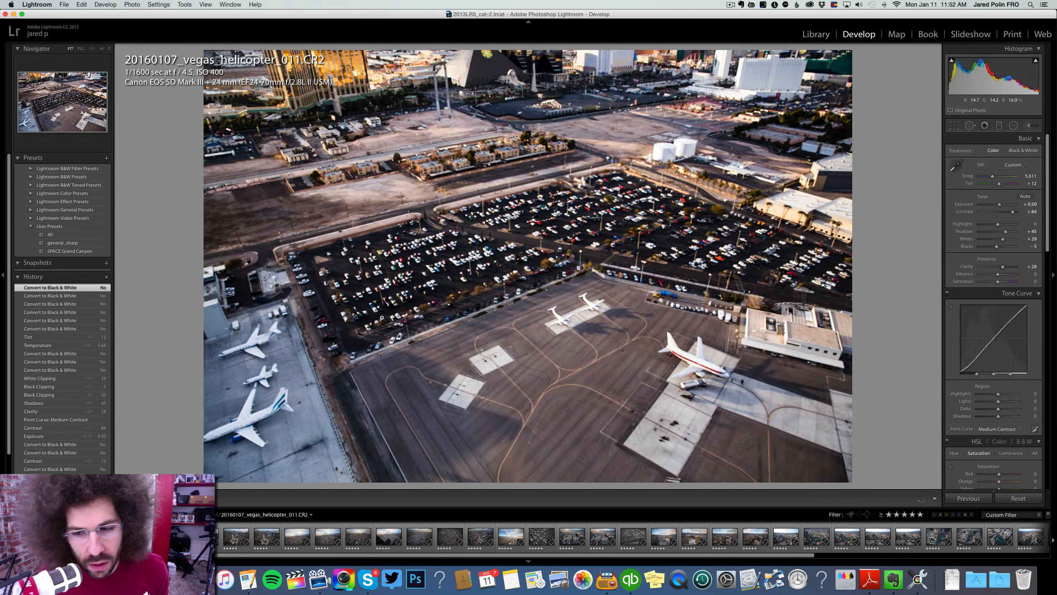
key("Left")
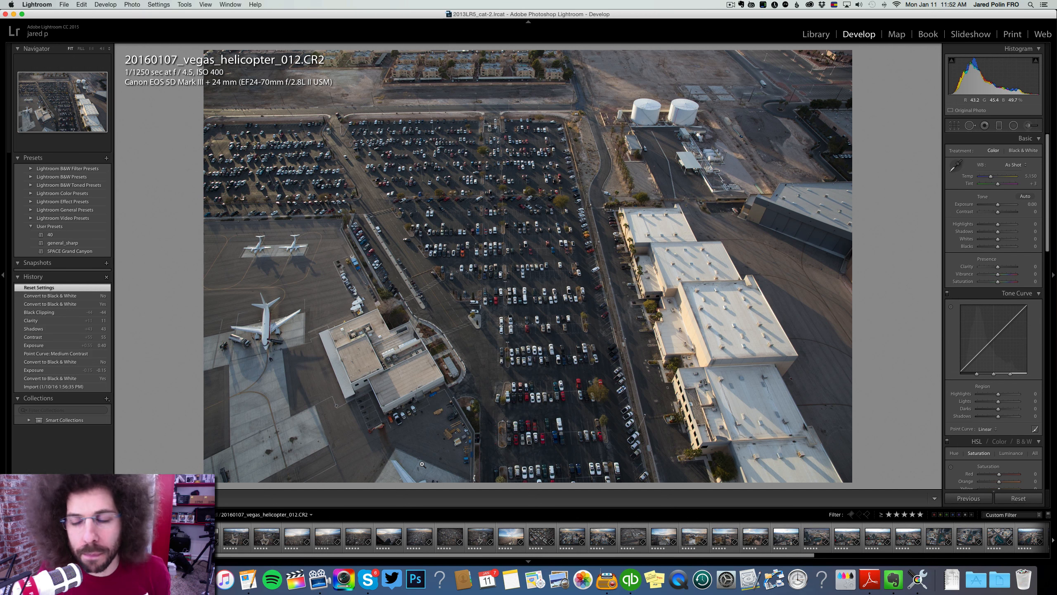
Step: Raise the contrast of photo 012, convert it to Black & White and set Exposure to +0.30
left_click(1007, 211)
left_click_drag(1001, 207, 1000, 207)
left_click(1021, 150)
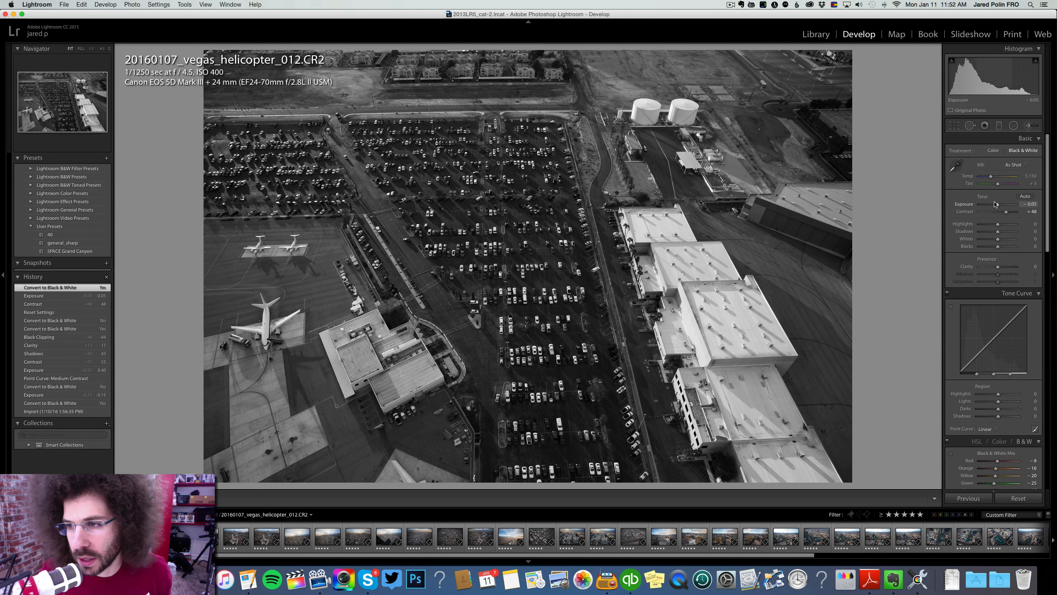
left_click_drag(998, 204, 999, 204)
Step: Apply the Medium Contrast point curve to photo 012, raise its Clarity and fine-tune its tone sliders
left_click(987, 429)
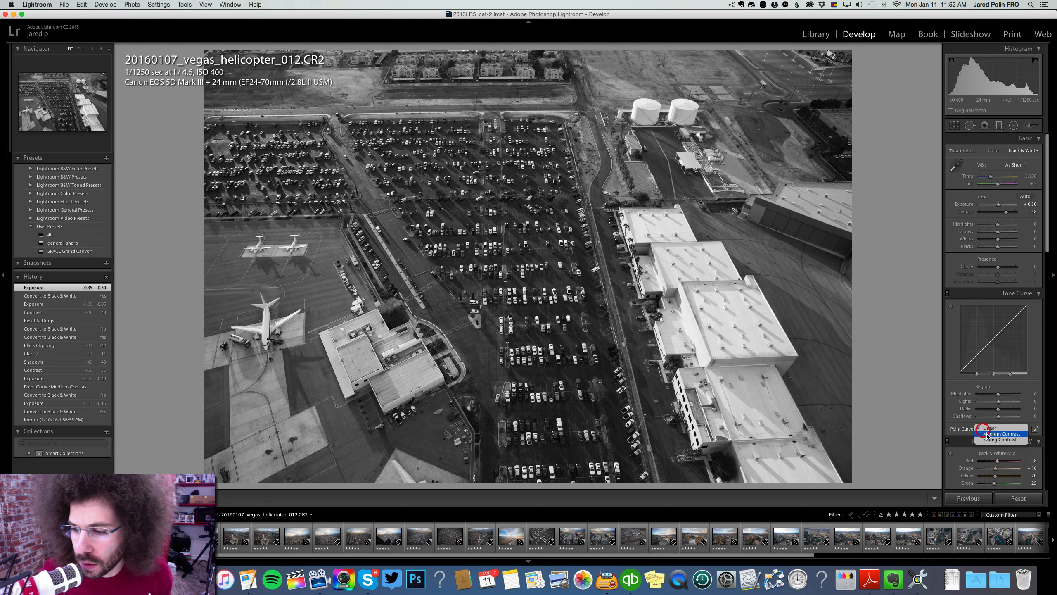
left_click(994, 436)
left_click_drag(1004, 267, 1002, 267)
left_click_drag(1006, 211, 1001, 242)
Step: Browse to photo 20160107_vegas_helicopter_047.CR2 and inspect the top of the tower up close
key("Right")
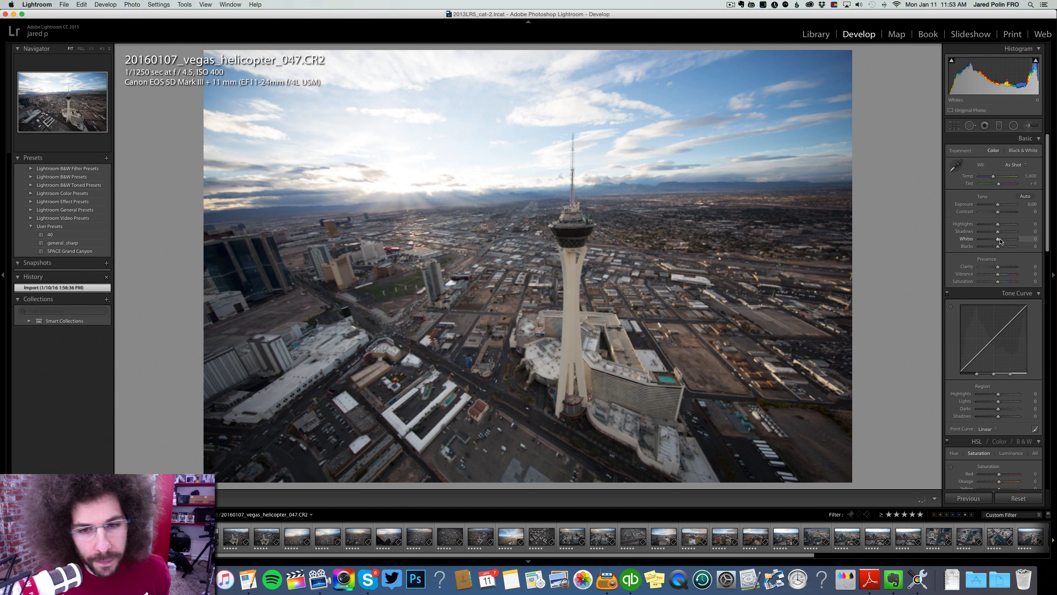
left_click(572, 223)
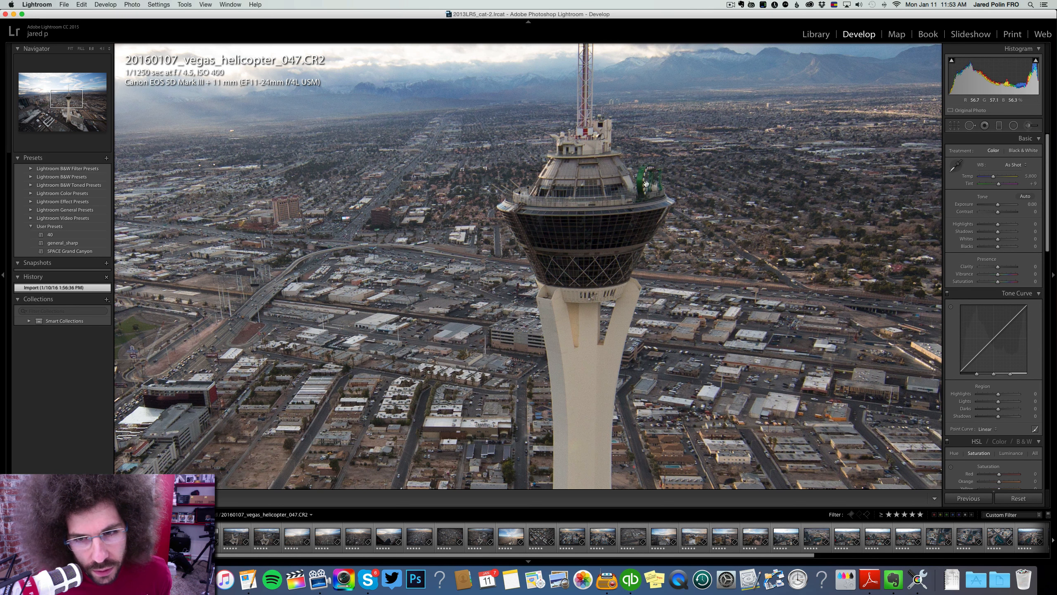
left_click(581, 154)
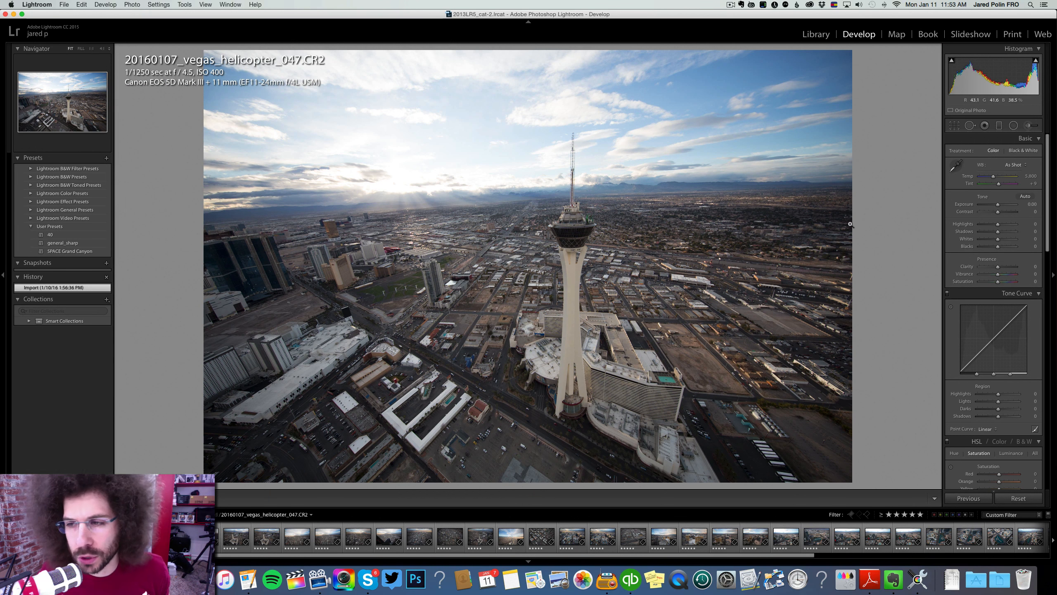
Step: Set the tower photo's Highlights to -53, Contrast to +36 and Clarity to +36
mouse_move(997, 225)
left_mouse_down()
mouse_move(988, 224)
mouse_move(1005, 213)
left_mouse_up()
scroll(1003, 233, "down", 1)
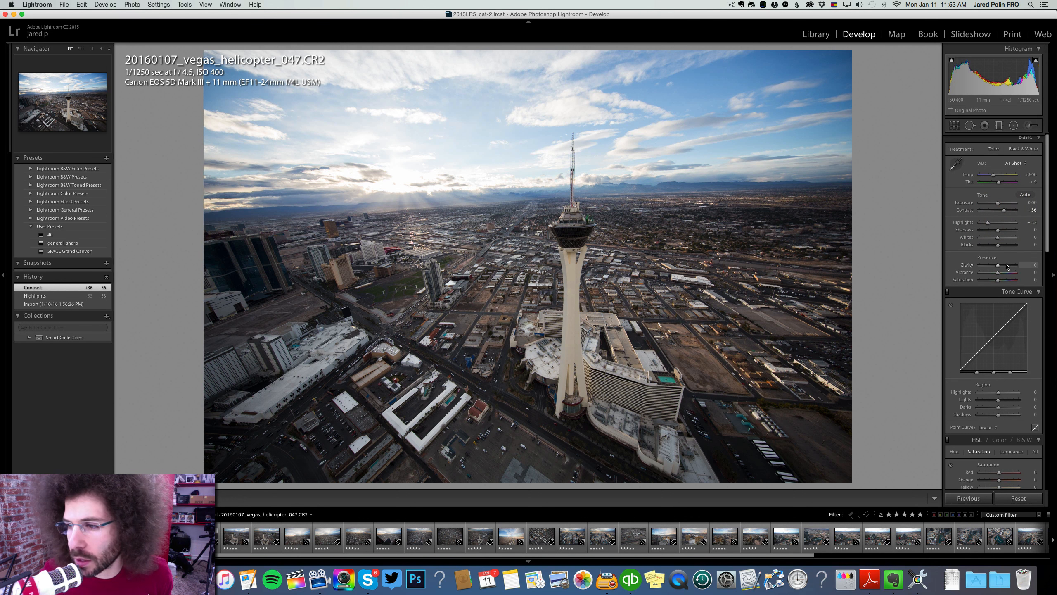
left_click_drag(998, 266, 1004, 265)
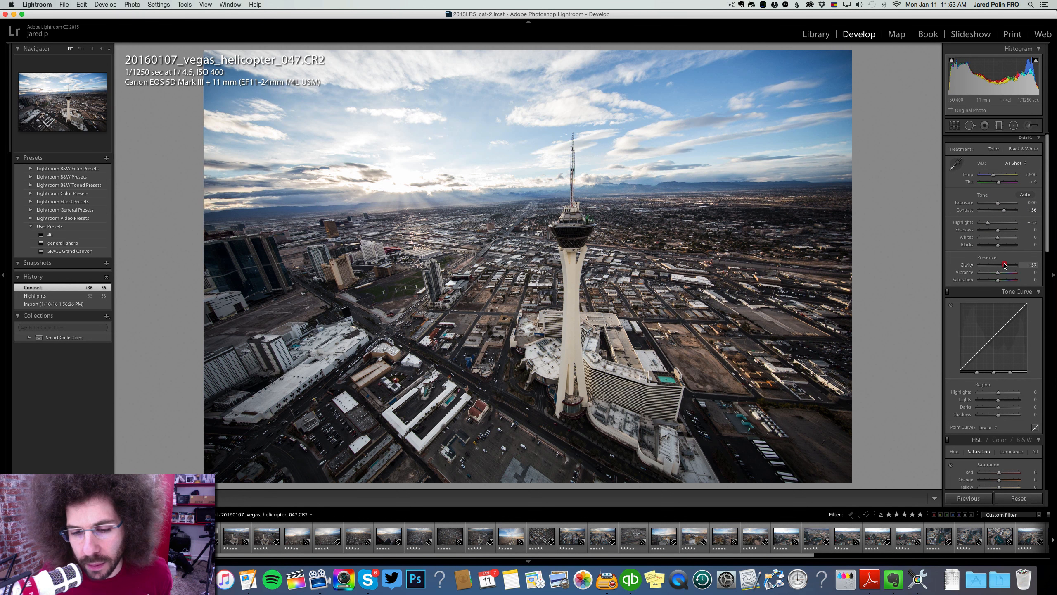
left_click_drag(1004, 265, 1004, 266)
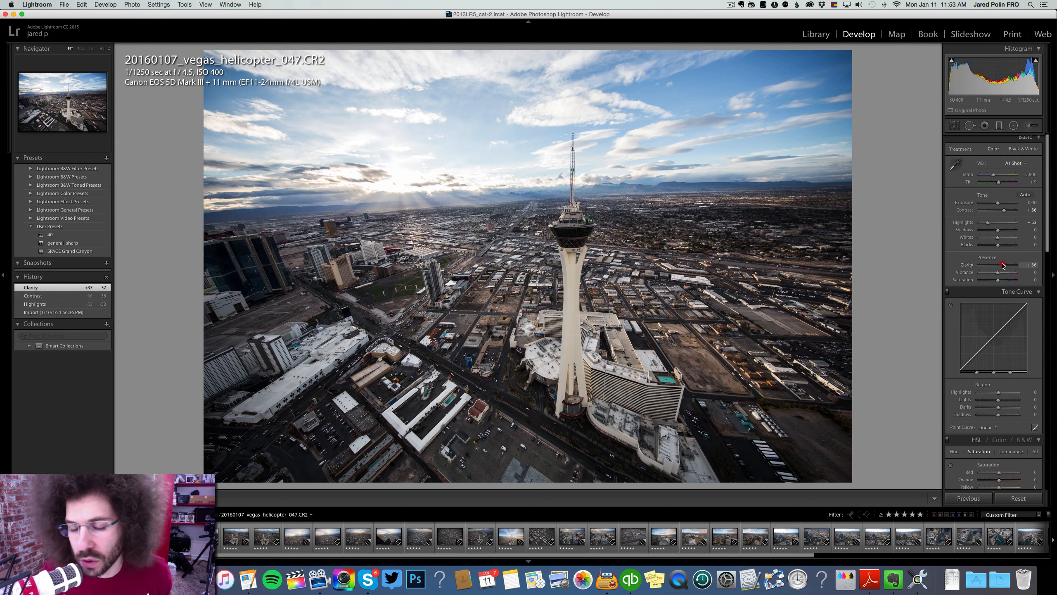
left_click(1003, 265)
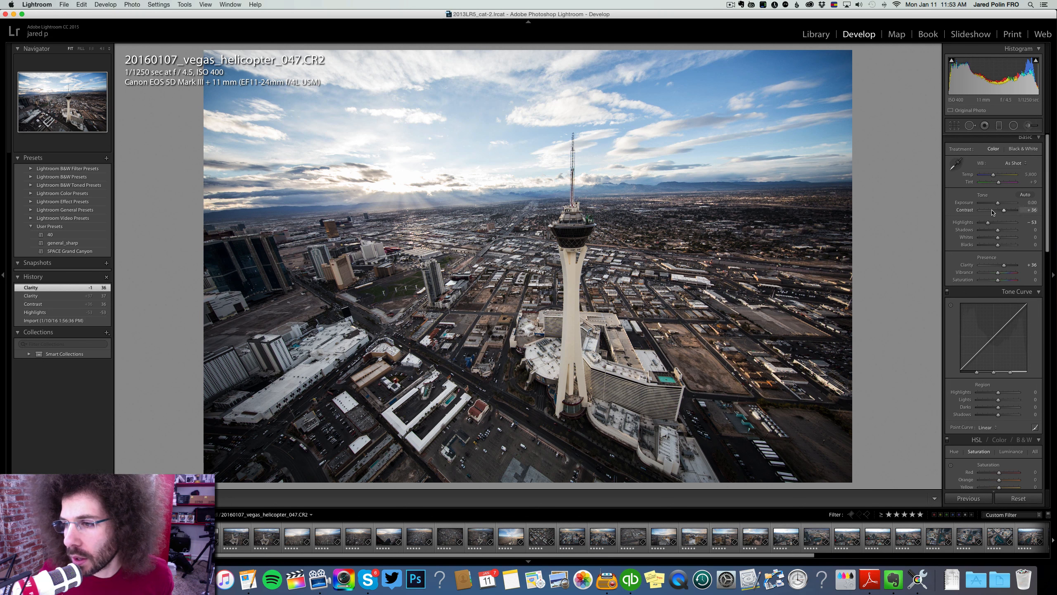
Step: Warm the tower photo to a temperature of 6,397 and set Highlights to -68 and Blacks to -15
left_click_drag(993, 177, 997, 179)
left_click_drag(987, 221, 998, 231)
key("x")
key("super+z")
key("super+z")
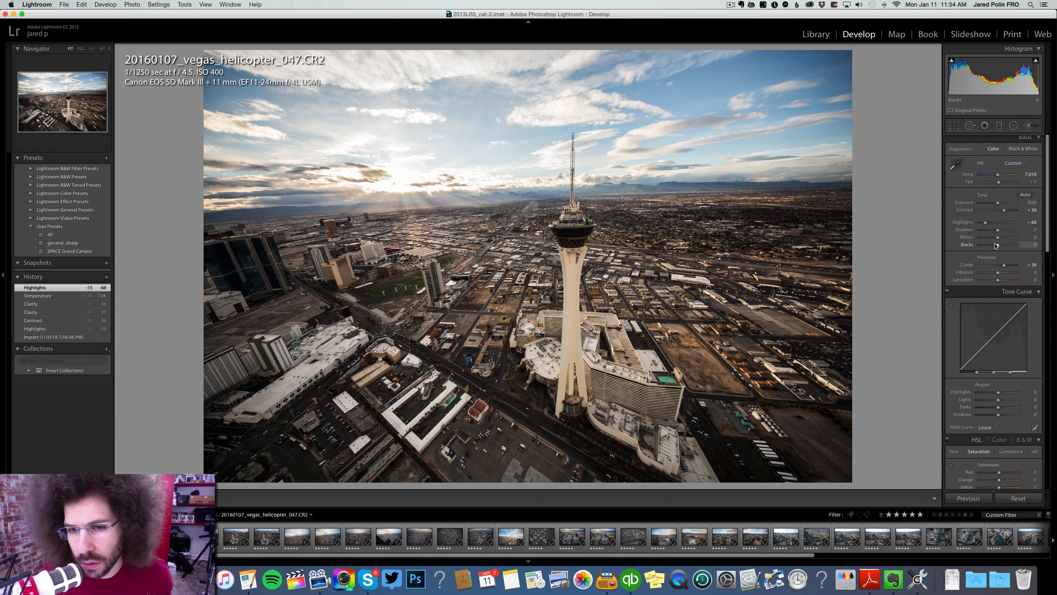
left_click(995, 245)
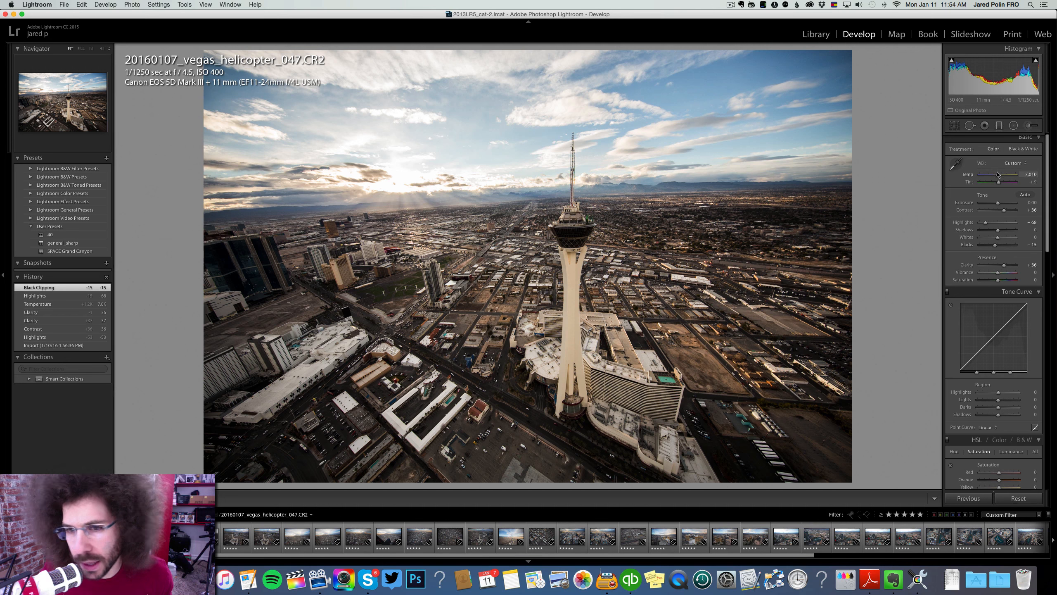
left_click_drag(997, 175, 995, 175)
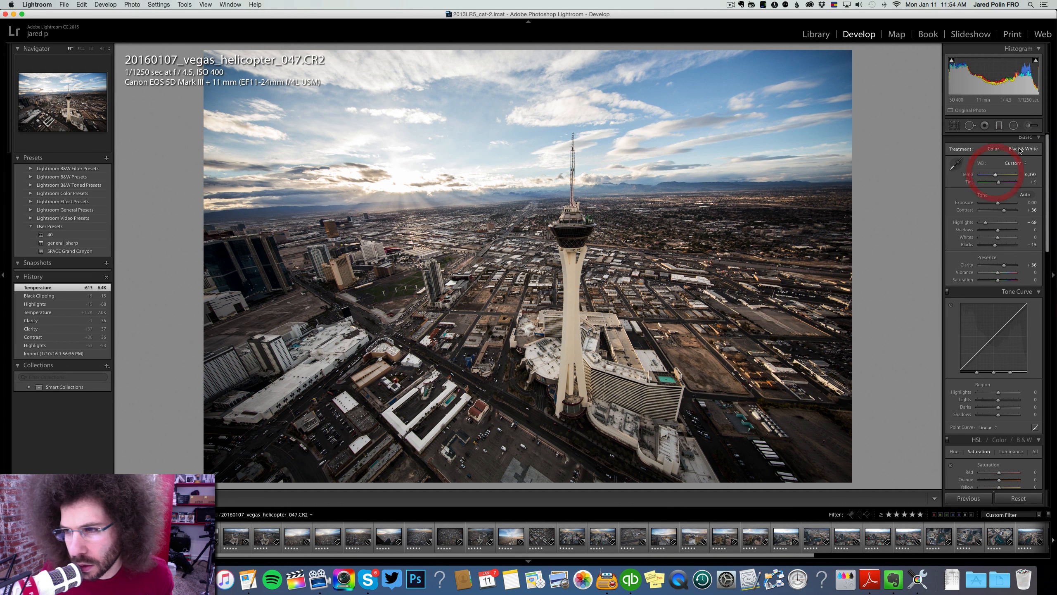
Step: Preview the tower photo in Black & White, return it to Color with Exposure +0.15 and Contrast +48, and dismiss the iCloud alert
left_click(1022, 149)
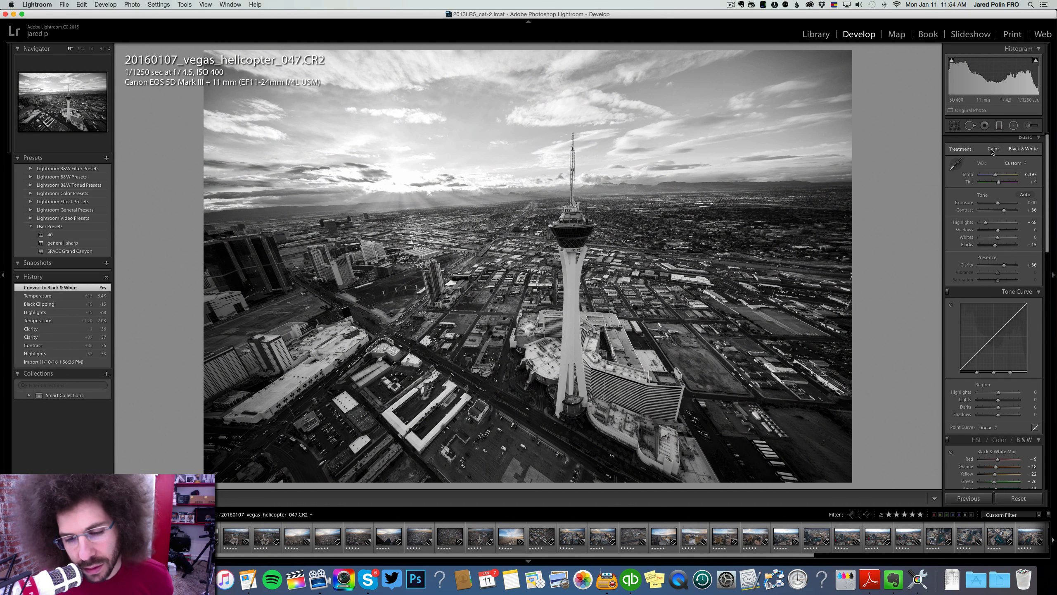
left_click(993, 150)
left_click_drag(997, 204, 1006, 211)
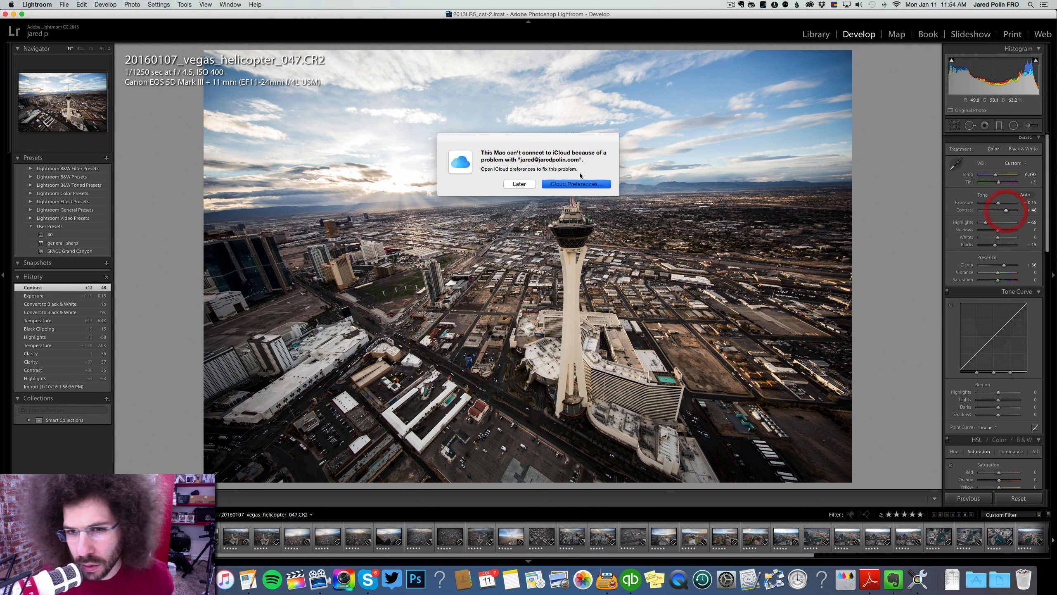
left_click(519, 184)
Step: Set Shadows +38, Contrast +67, the Medium Contrast point curve and Whites -62, and check the tower up close
left_click_drag(1002, 231, 1009, 211)
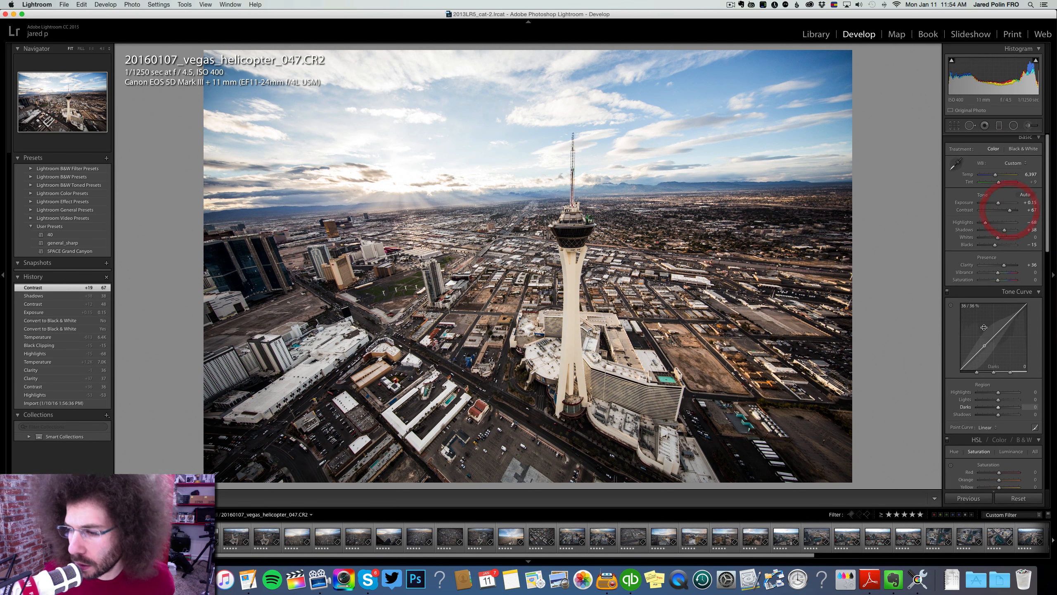
left_click(986, 427)
left_click(989, 430)
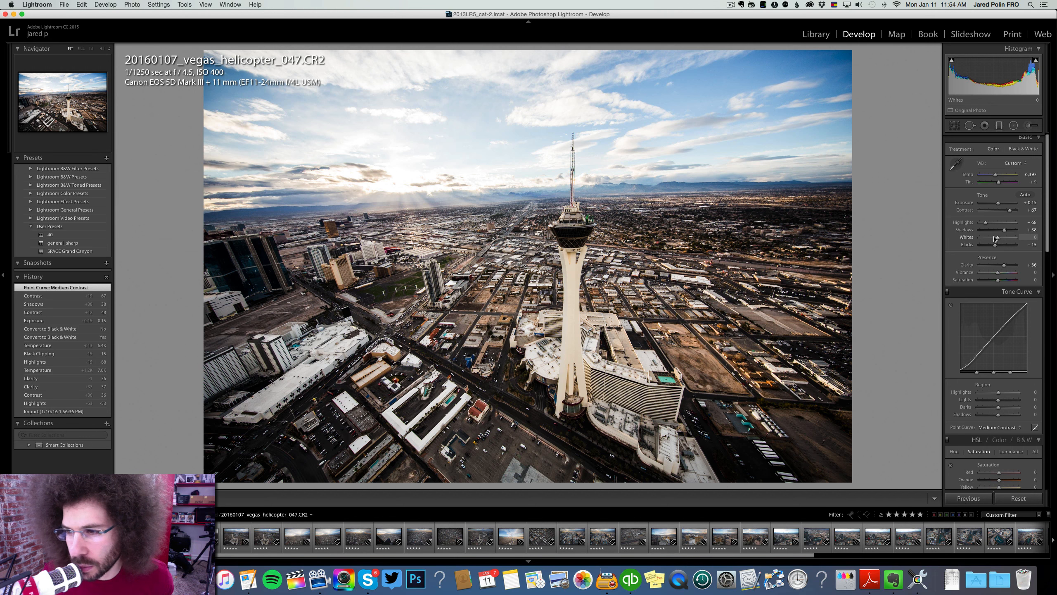
left_click_drag(989, 237, 985, 237)
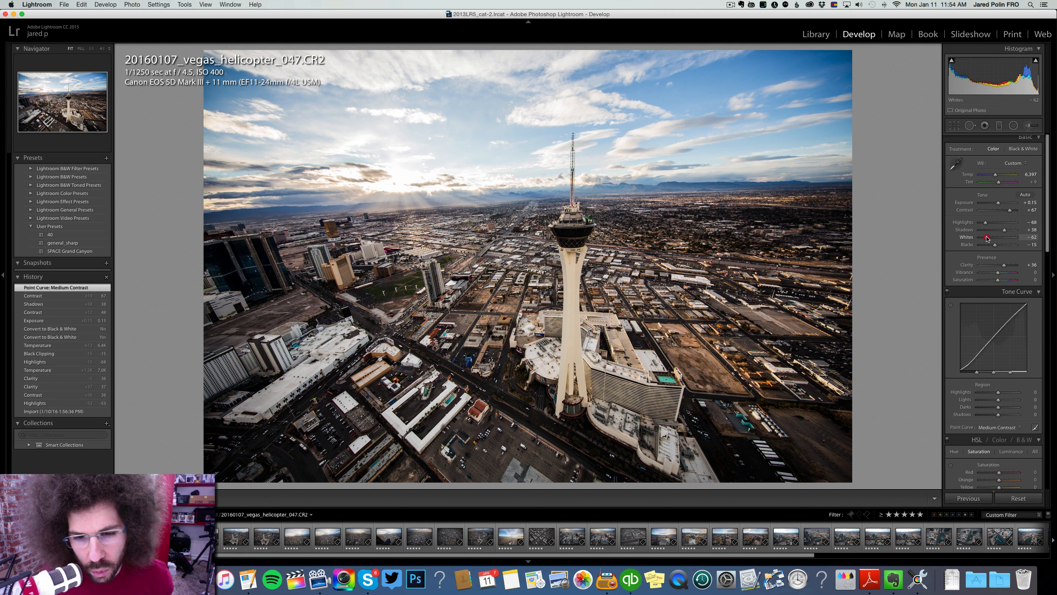
left_click(583, 226)
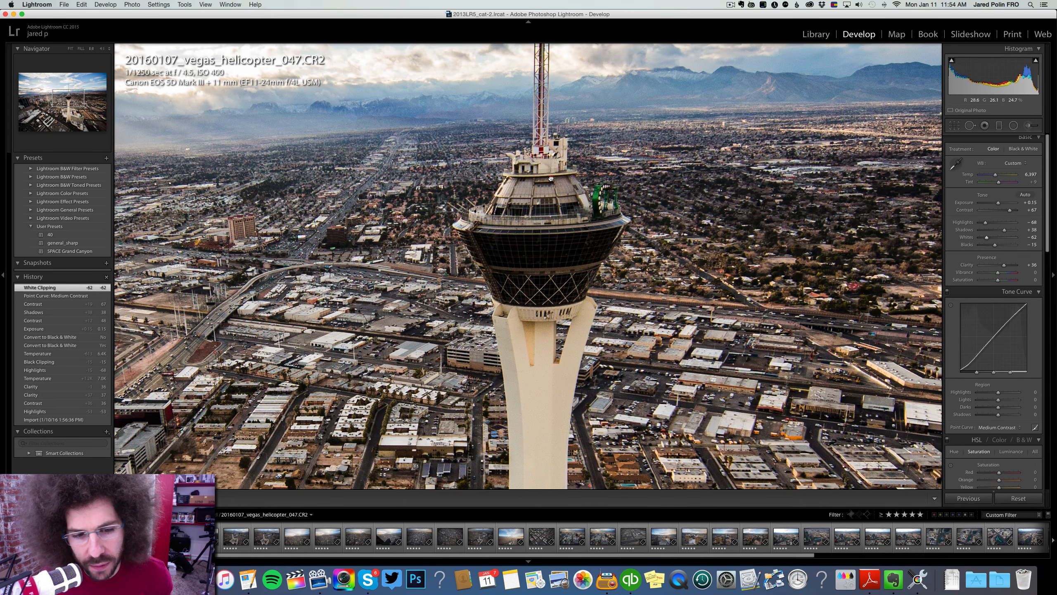
left_click(551, 179)
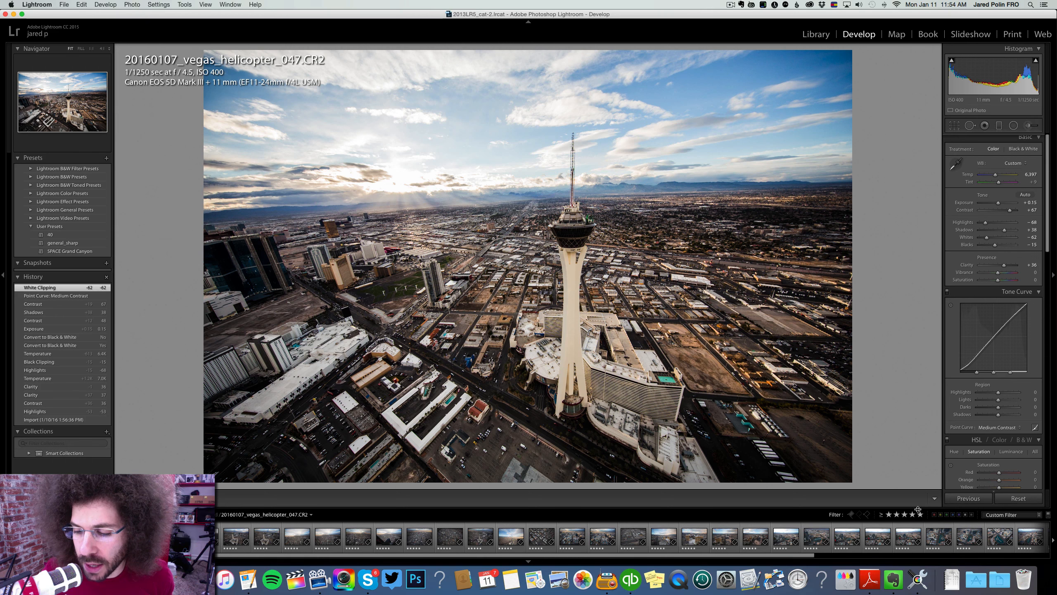
Step: Turn off the star filter and browse backward from photo 047 through the neighbouring shots to photo 20160107_vegas_helicopter_037.CR2
left_click(890, 514)
left_click(889, 515)
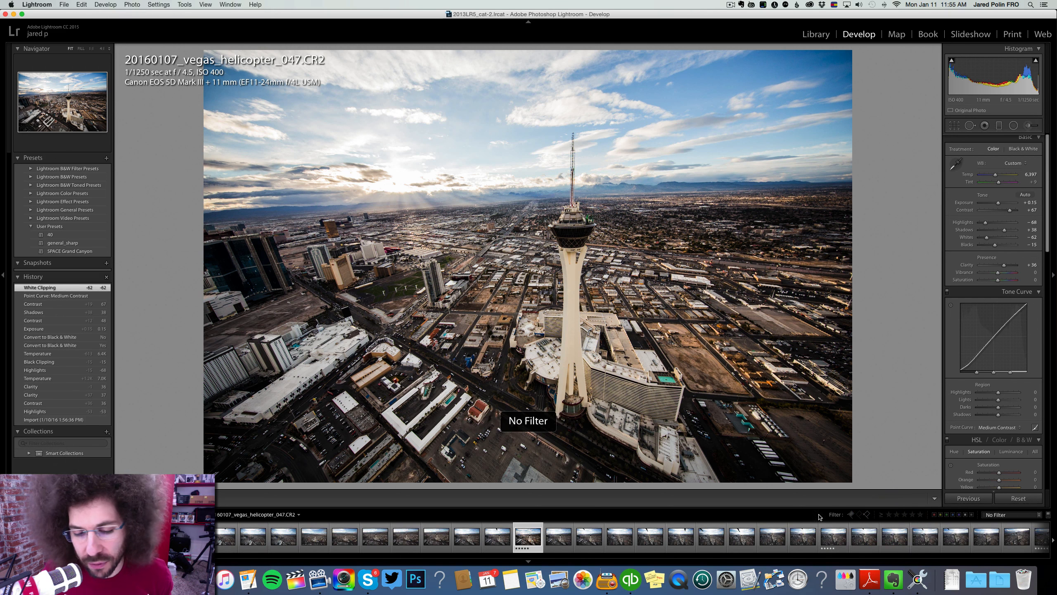
key("Left")
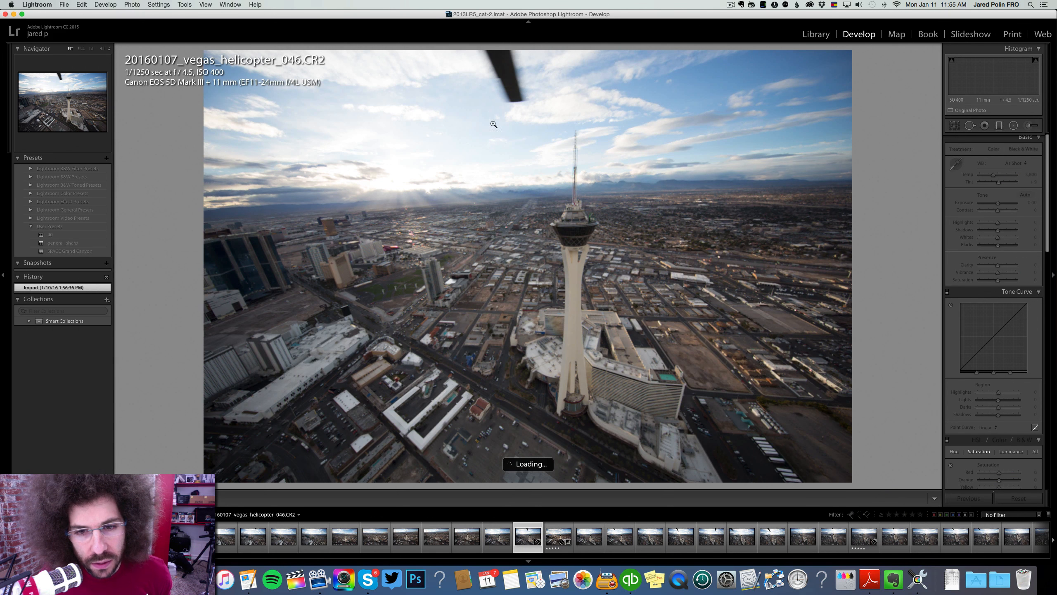
key("Left")
key("Left")
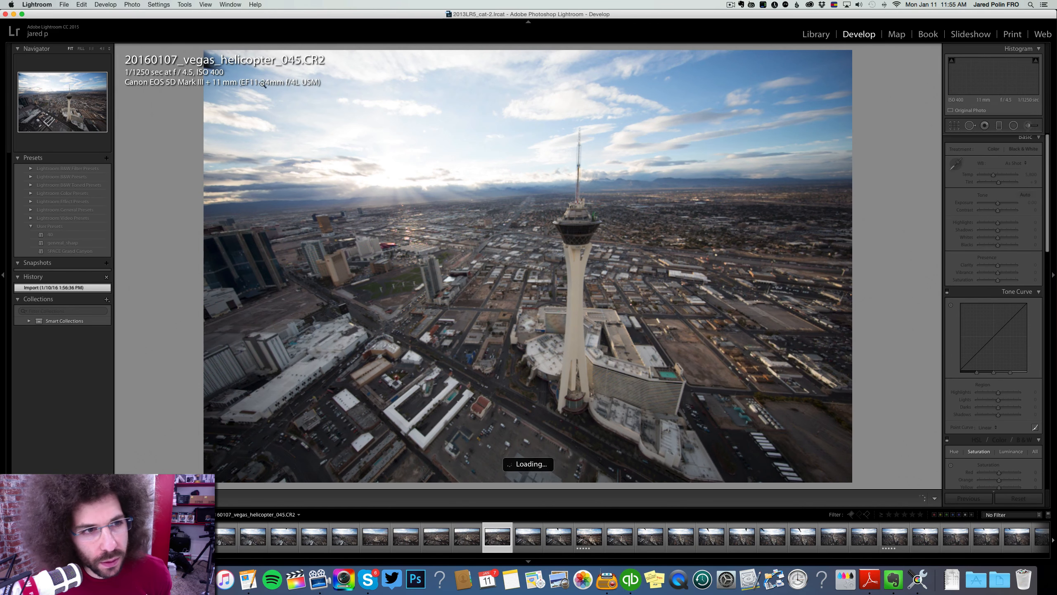
key("Left")
key("Left")
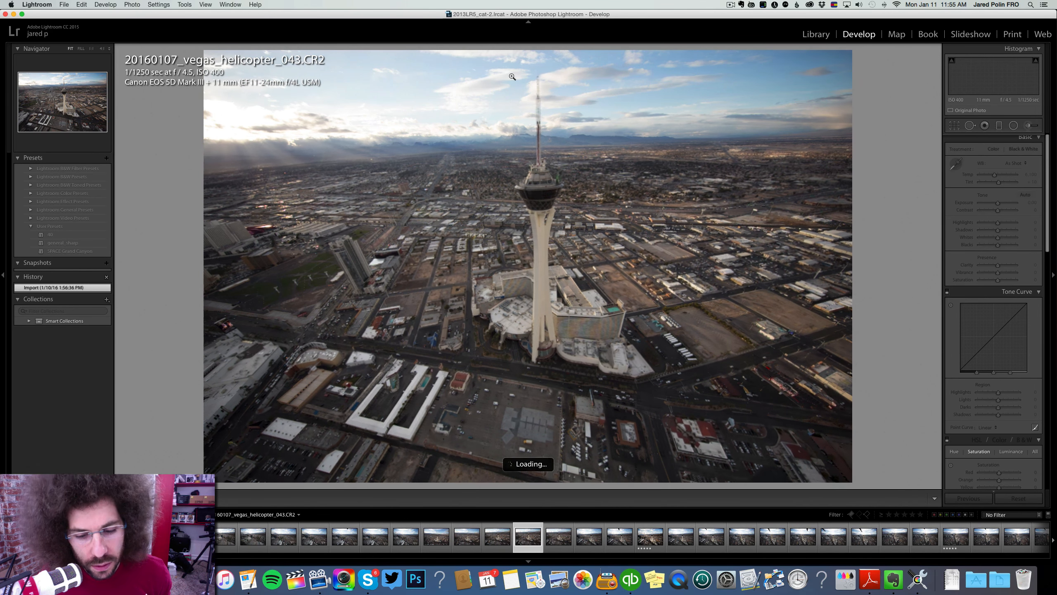
key("Left")
key("Left")
key("Left")
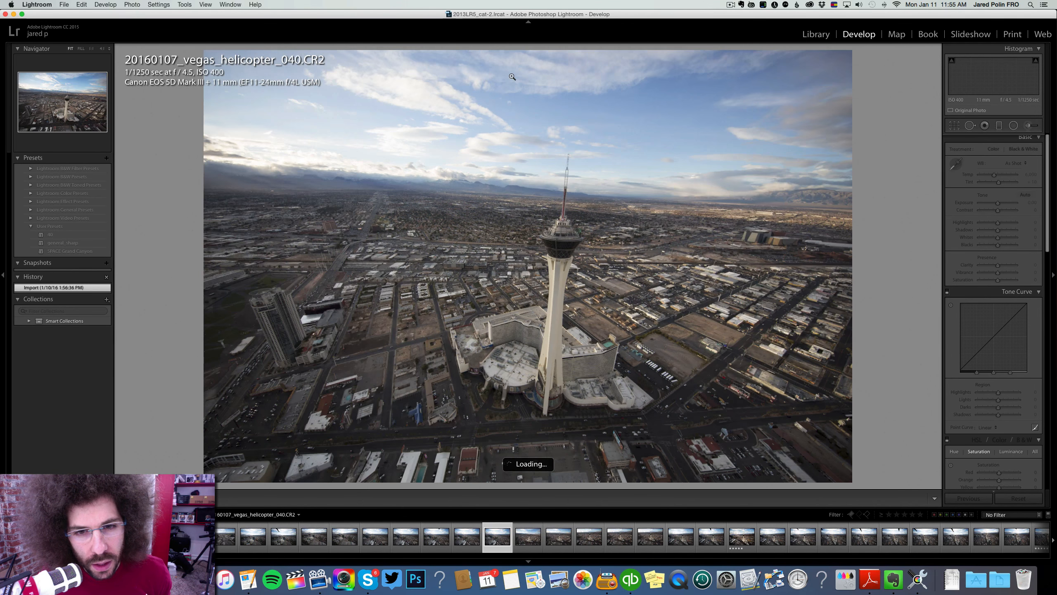
key("Left")
key("Left")
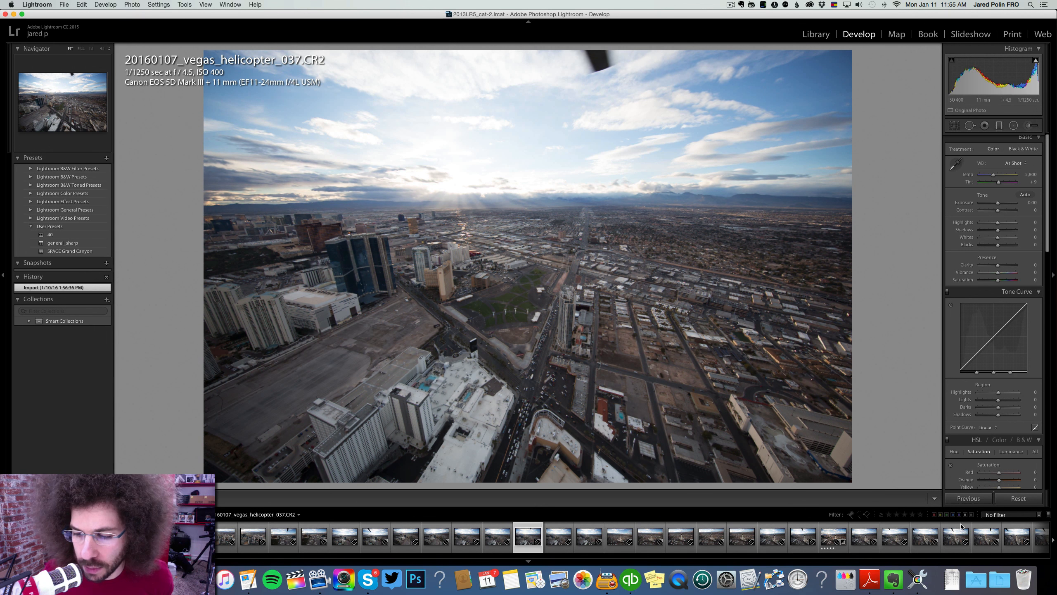
Step: Filter the photos to five stars again and return to photo 20160107_vegas_helicopter_047.CR2
left_click(921, 514)
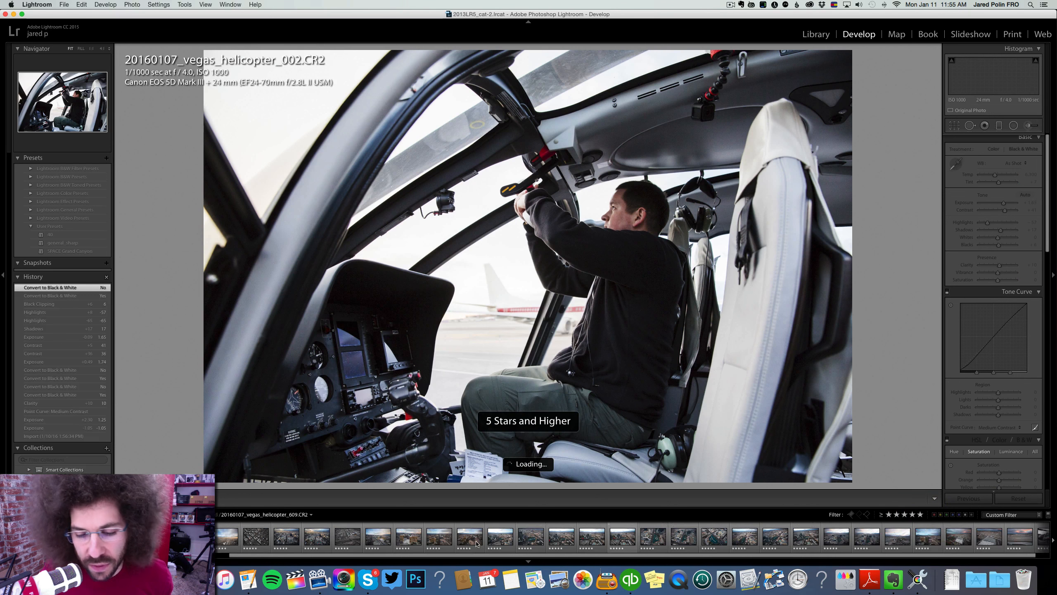
key("Right")
key("Right")
key("Right")
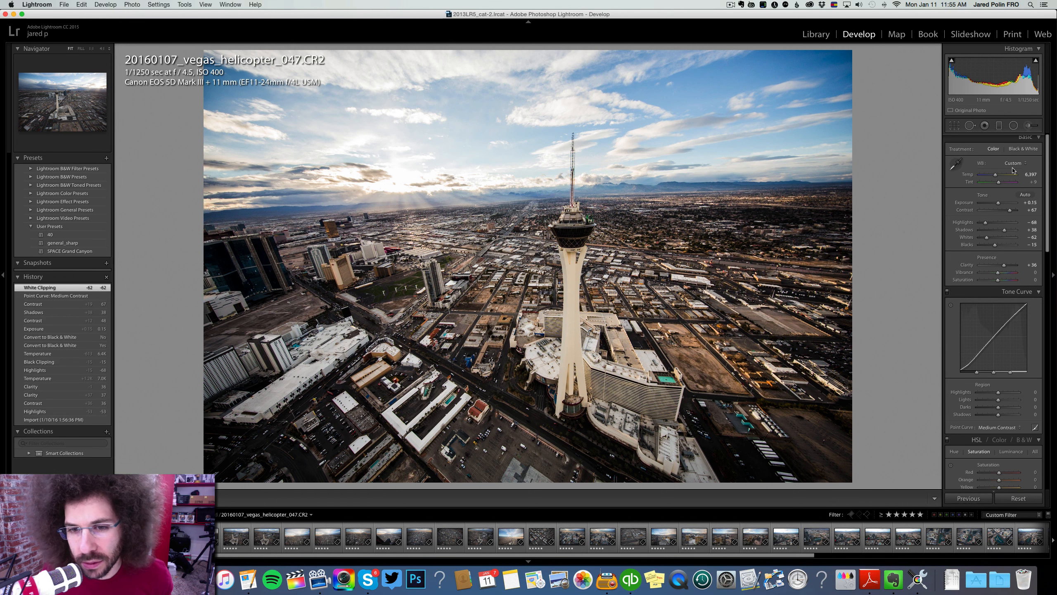
Step: Compare photo 047 with its unedited version, and sync its develop settings to the neighbouring five-star tower photos
key("backslash")
key("backslash")
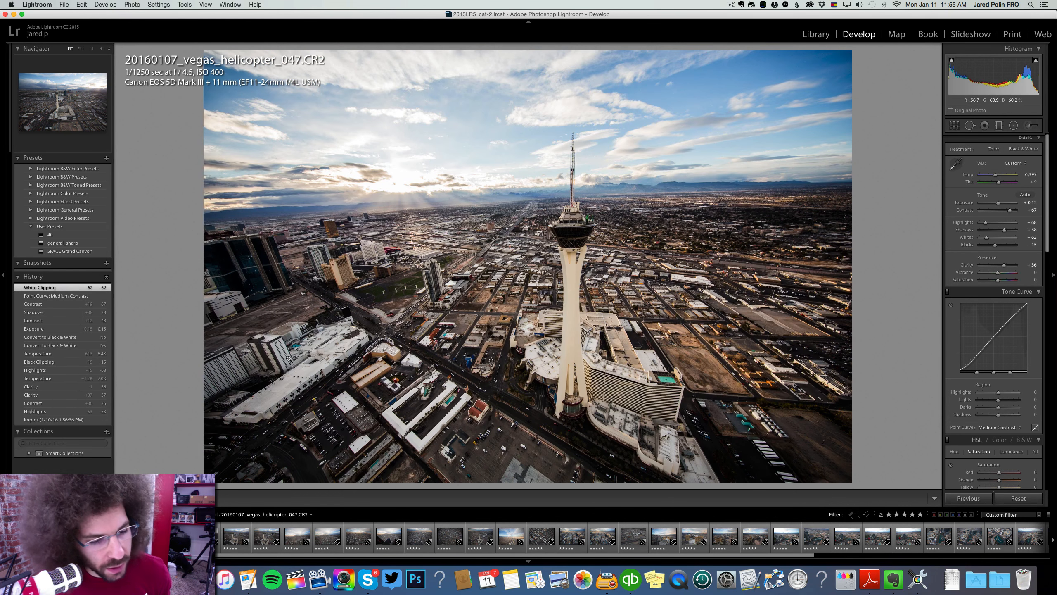
left_click(266, 541, "shift")
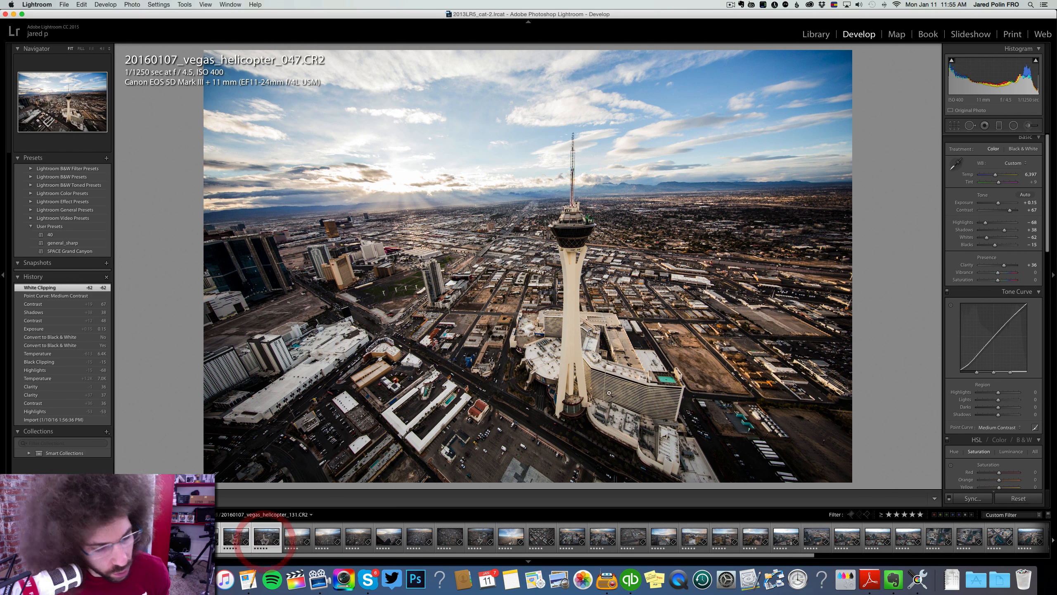
left_click(972, 498, "alt")
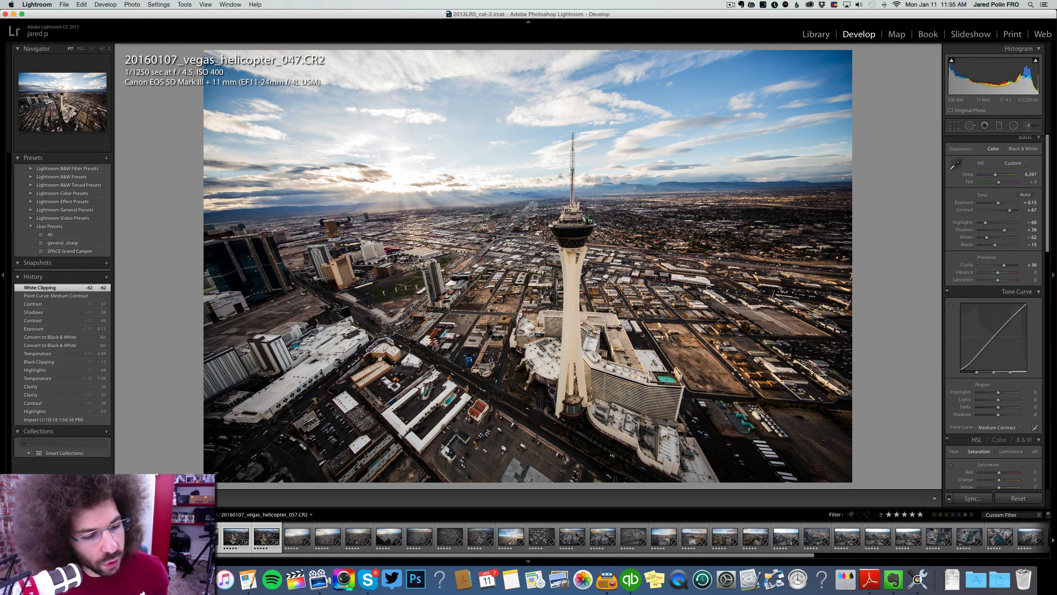
Step: Check the tower in photo 057 up close, set Temp 6,023 and Whites -31, and compare Black & White before returning to Color
left_click(266, 537)
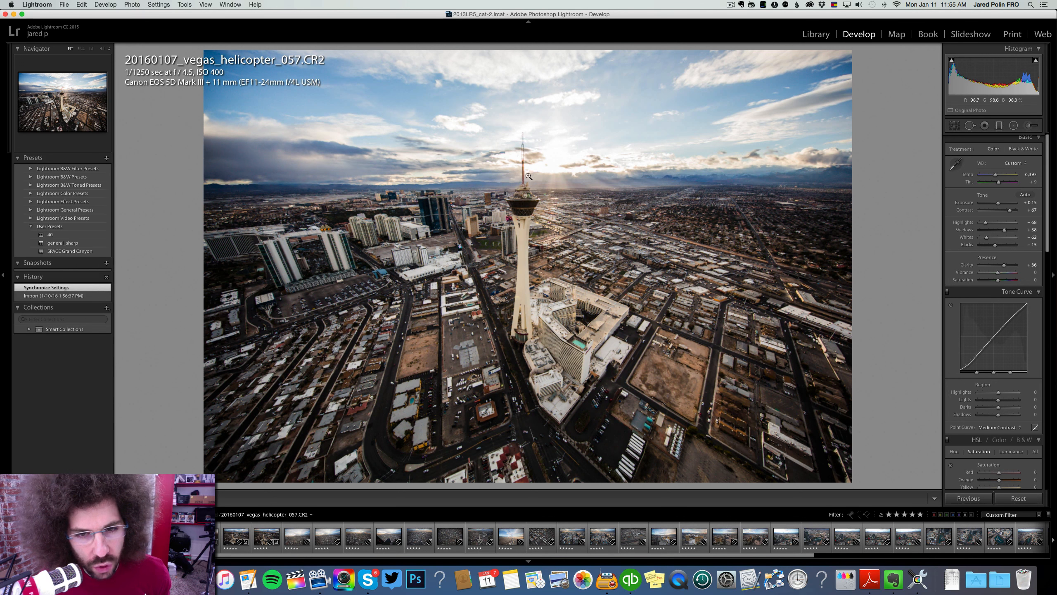
left_click(530, 190)
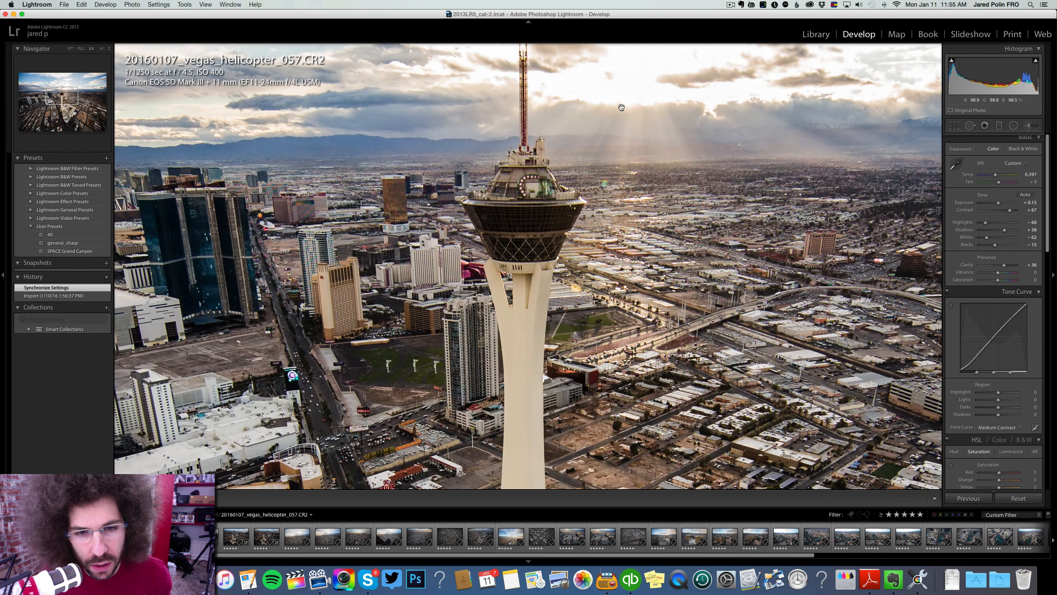
left_click_drag(621, 108, 569, 102)
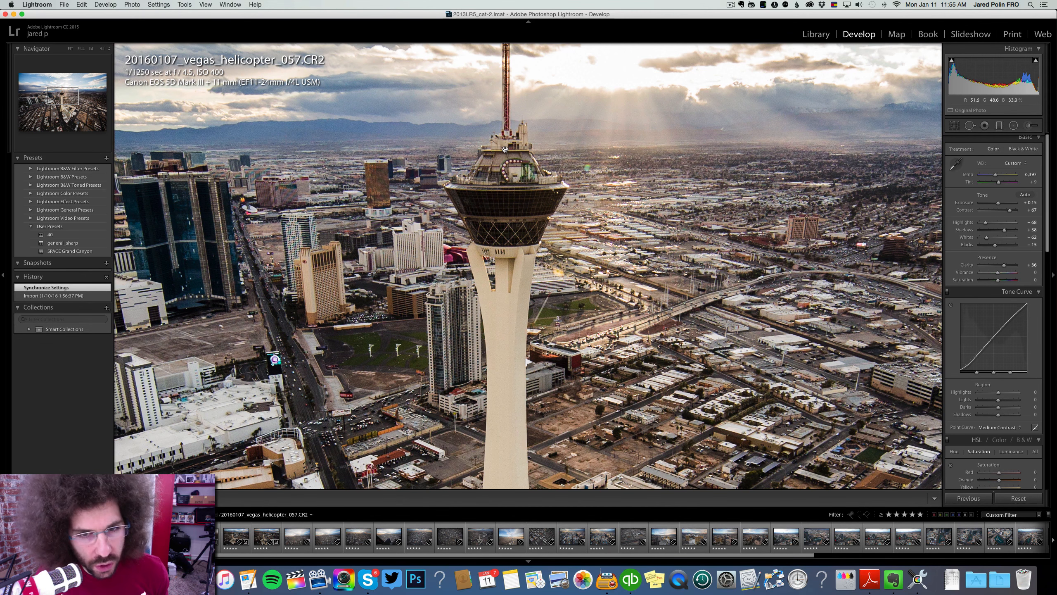
left_click(515, 150)
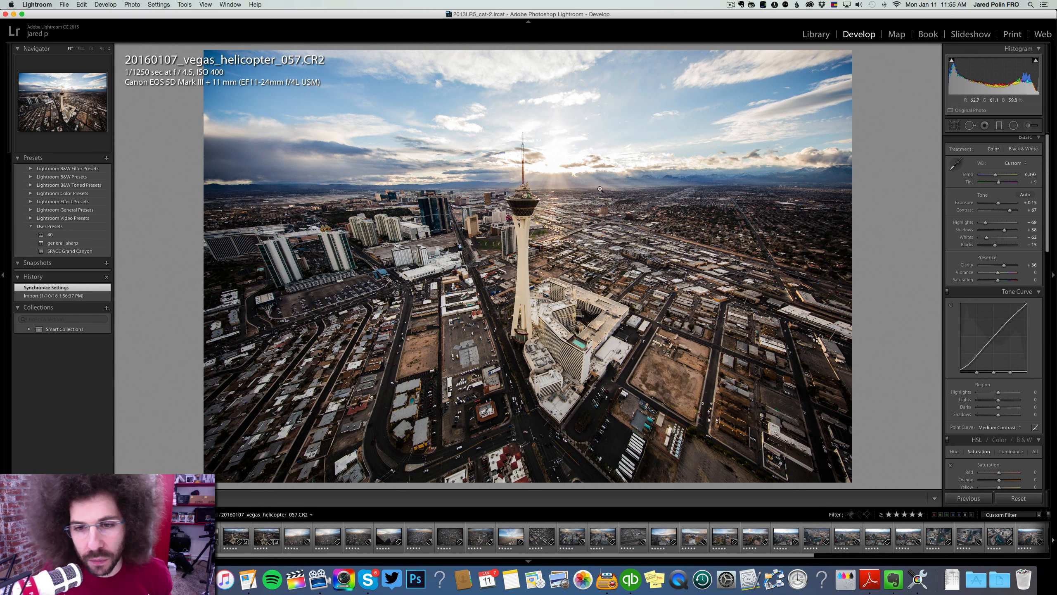
left_click_drag(999, 175, 996, 176)
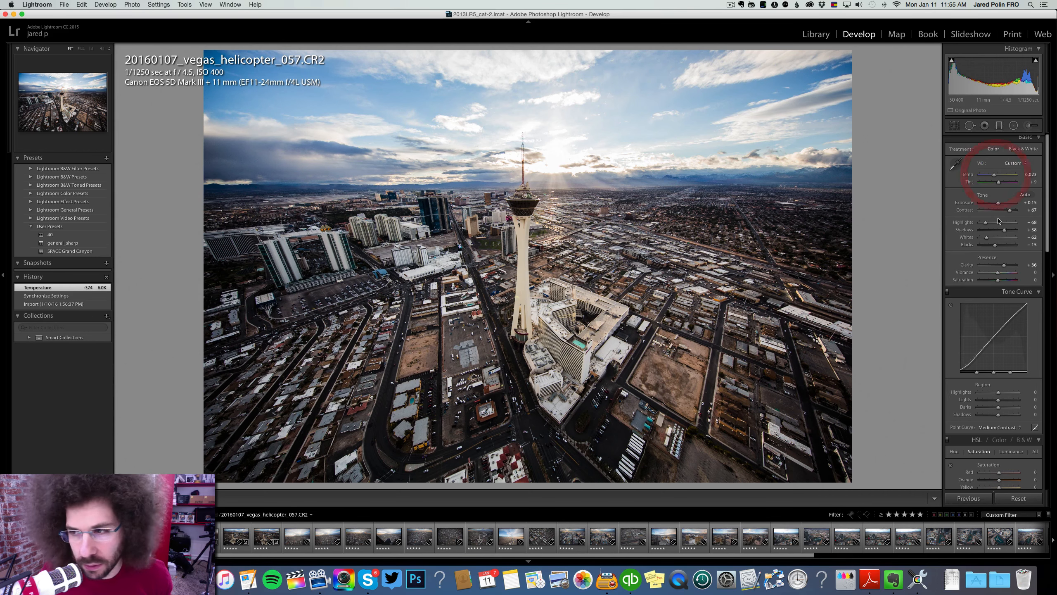
left_click_drag(996, 238, 992, 238)
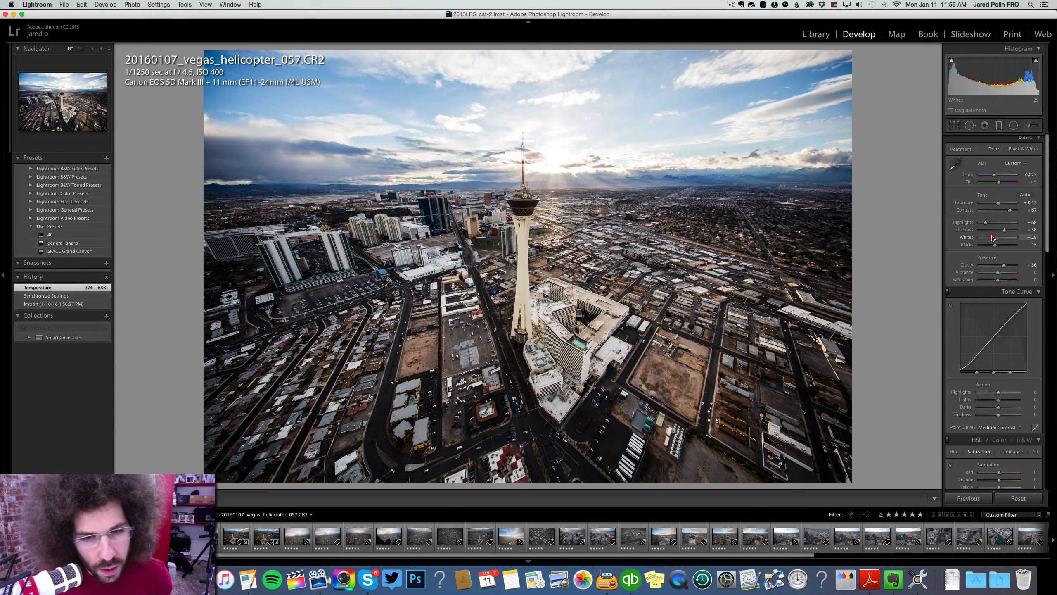
left_click(1018, 149)
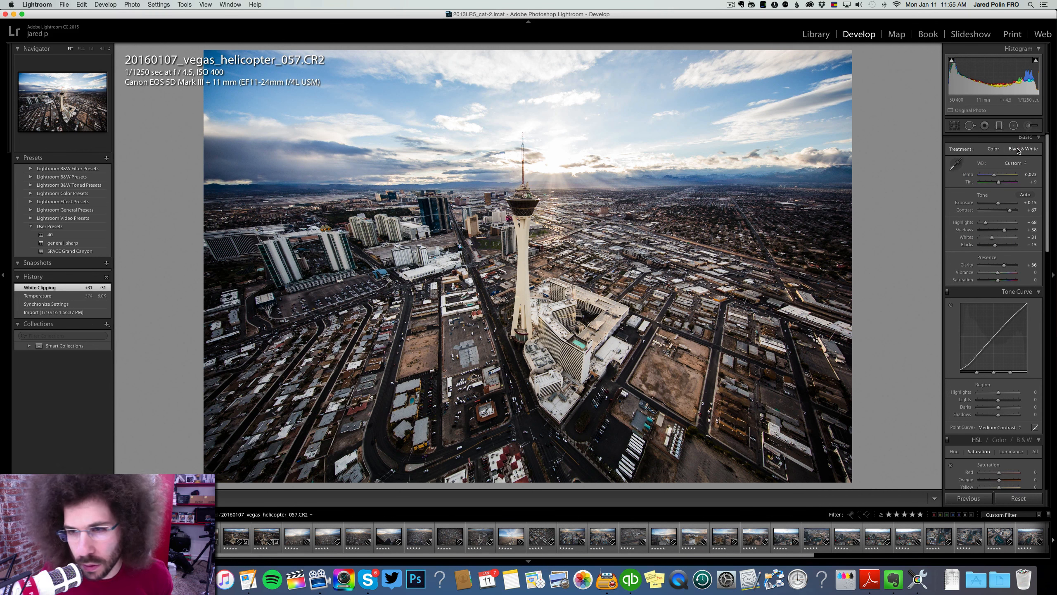
left_click(993, 149)
Step: Set Exposure +0.50 and Contrast +74 on photo 064, and Whites -30 on photo 066 after checking its lens flare up close
key("Right")
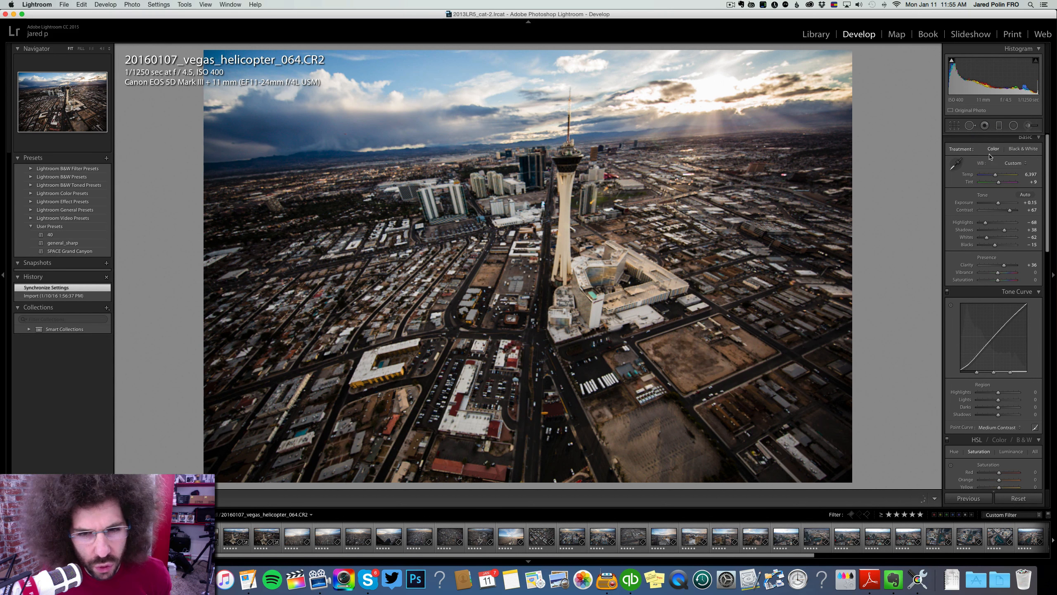
left_click_drag(999, 204, 1012, 211)
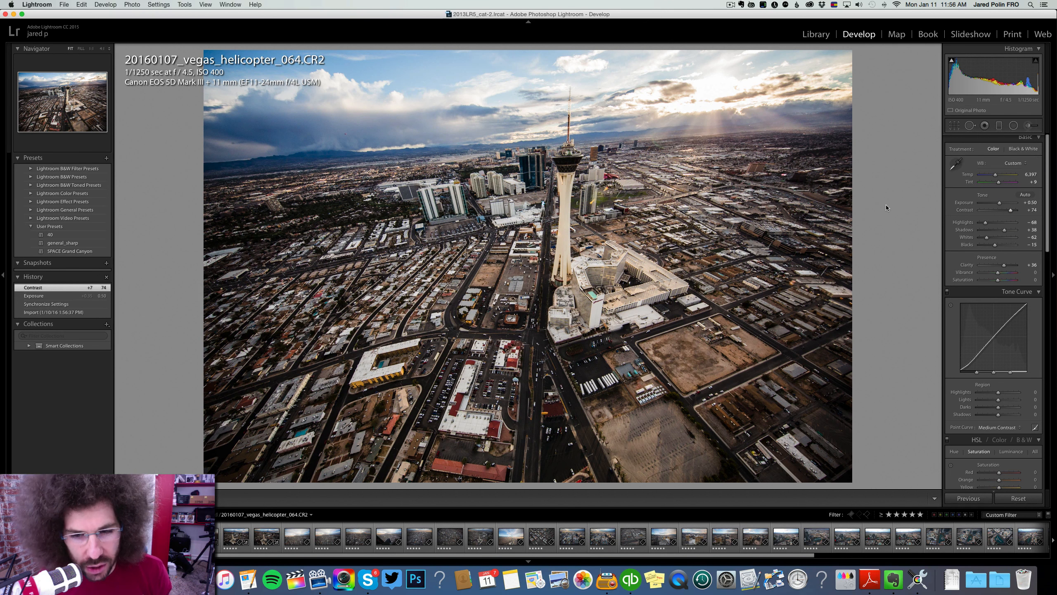
key("Right")
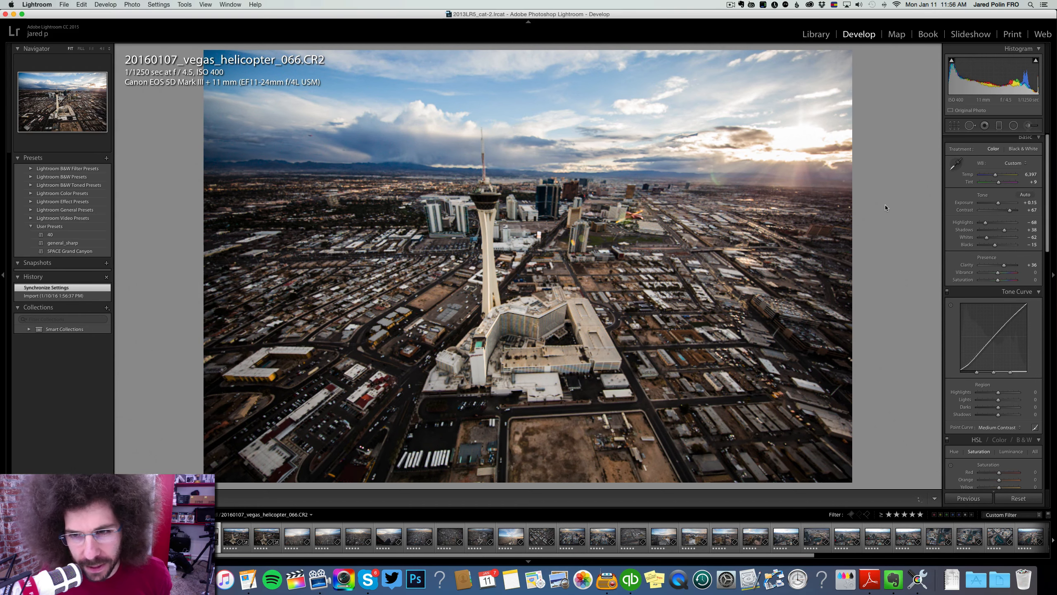
left_click(566, 226)
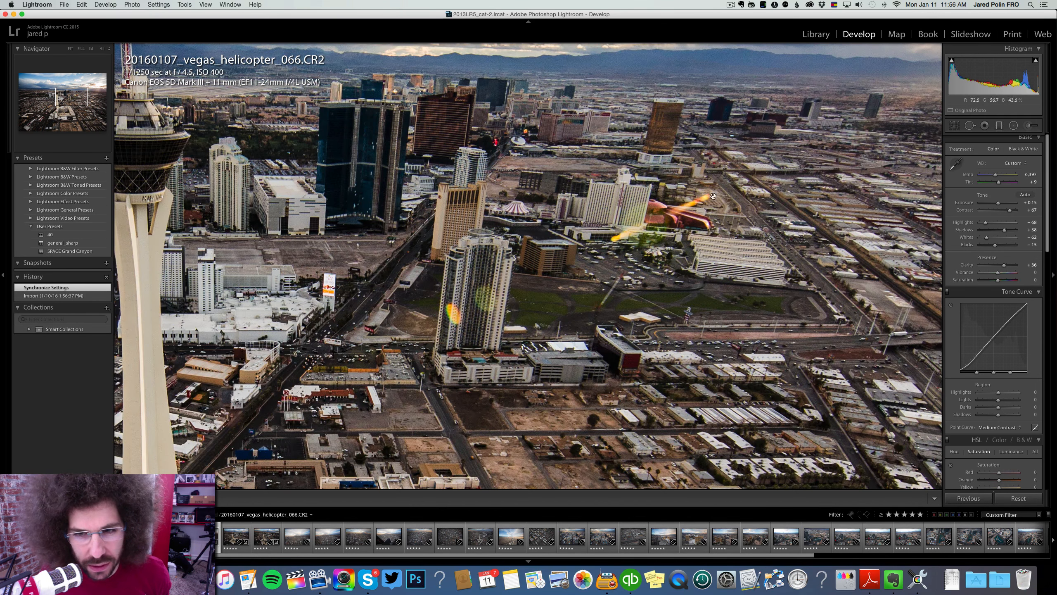
left_click(723, 194)
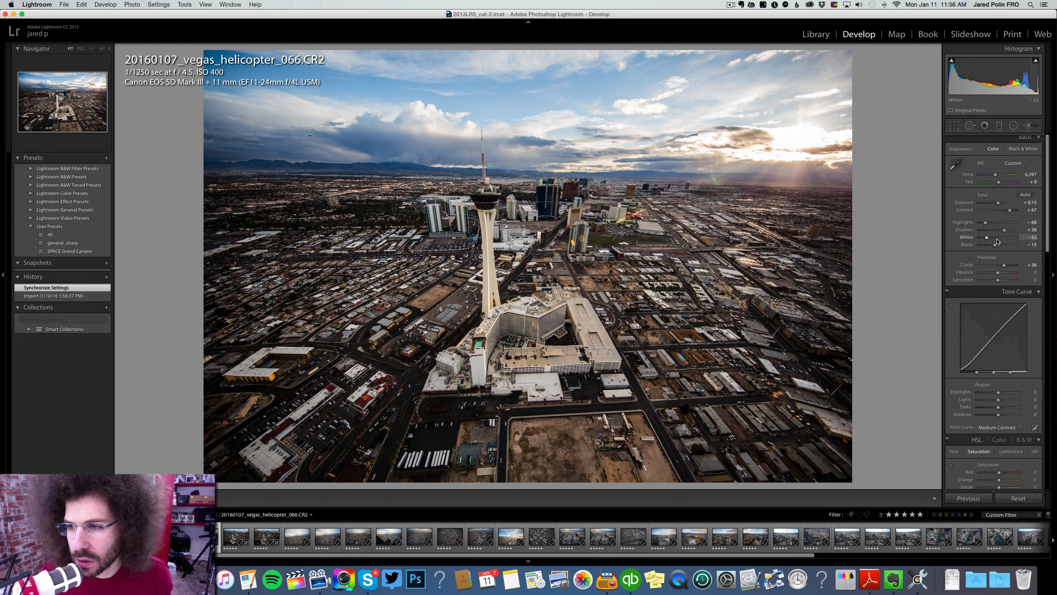
left_click(992, 237)
Step: Enable lens Profile Corrections on photo 066, switching the correction off and on to compare the result
scroll(990, 243, "down", 15)
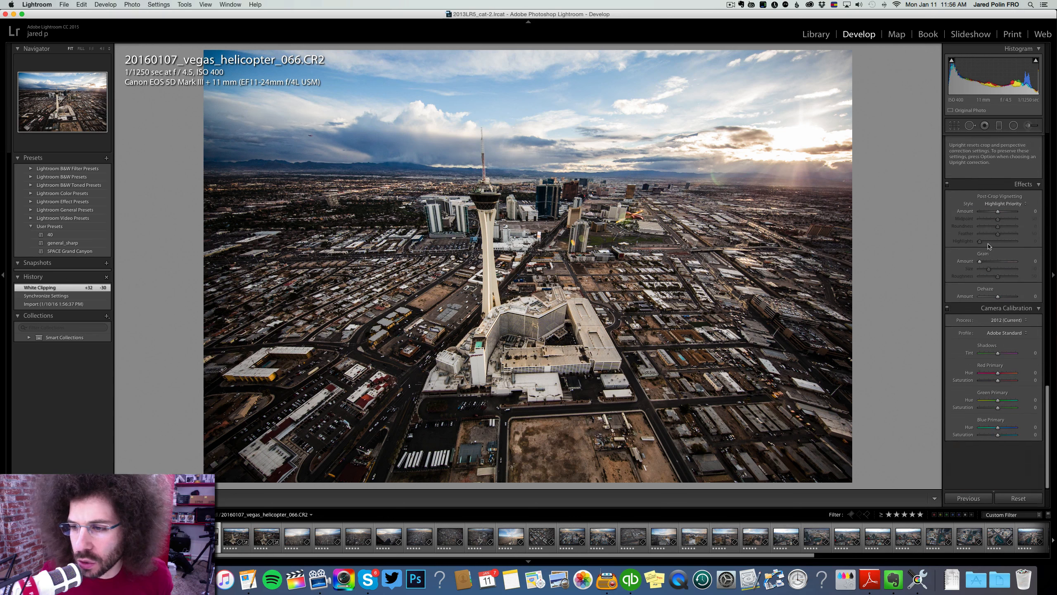
scroll(988, 246, "up", 2)
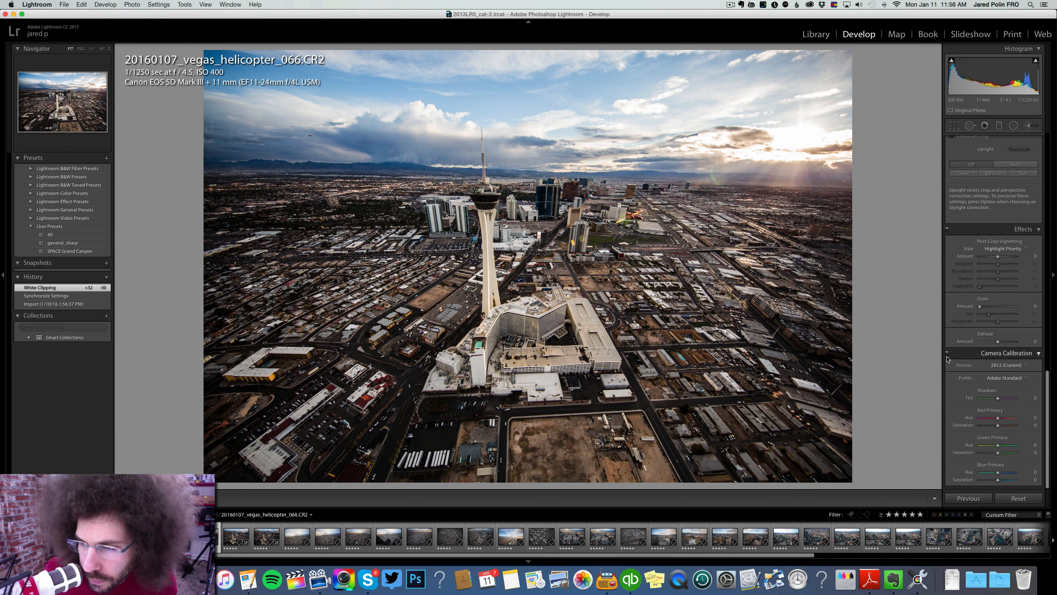
scroll(986, 203, "up", 5)
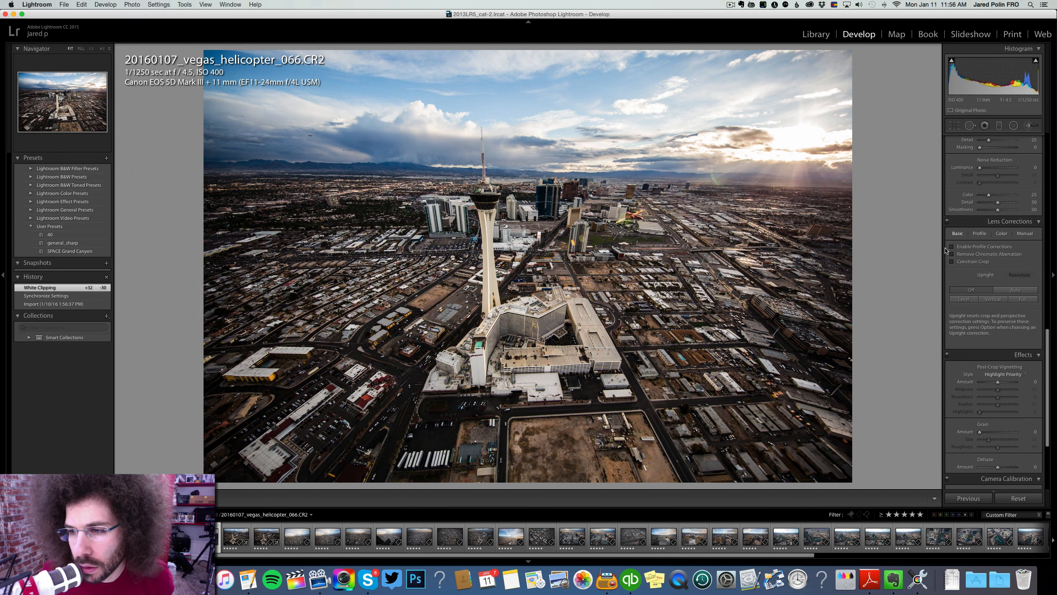
left_click(952, 247)
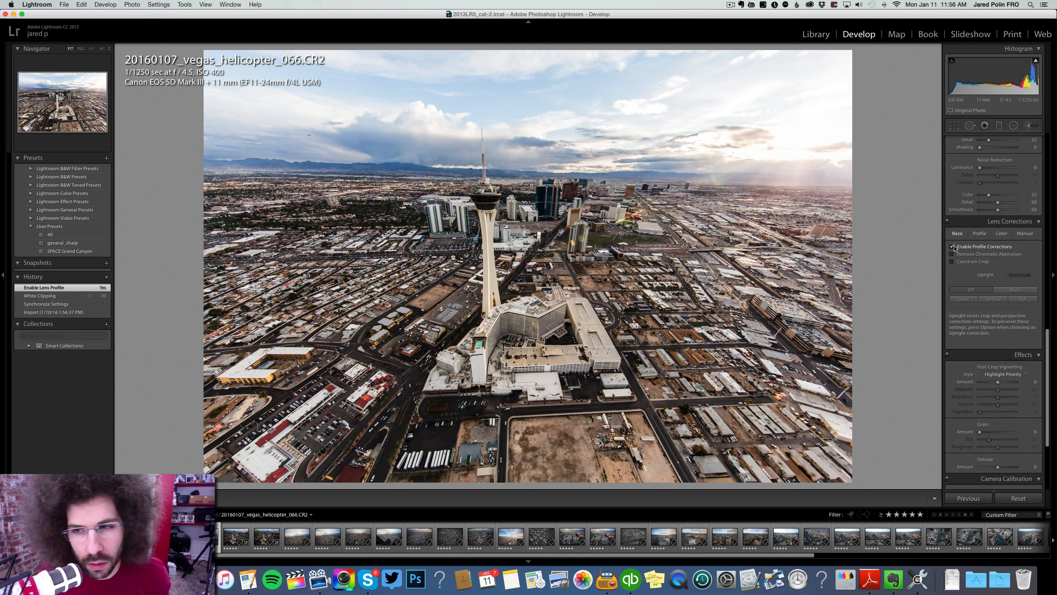
left_click(953, 246)
left_click(952, 246)
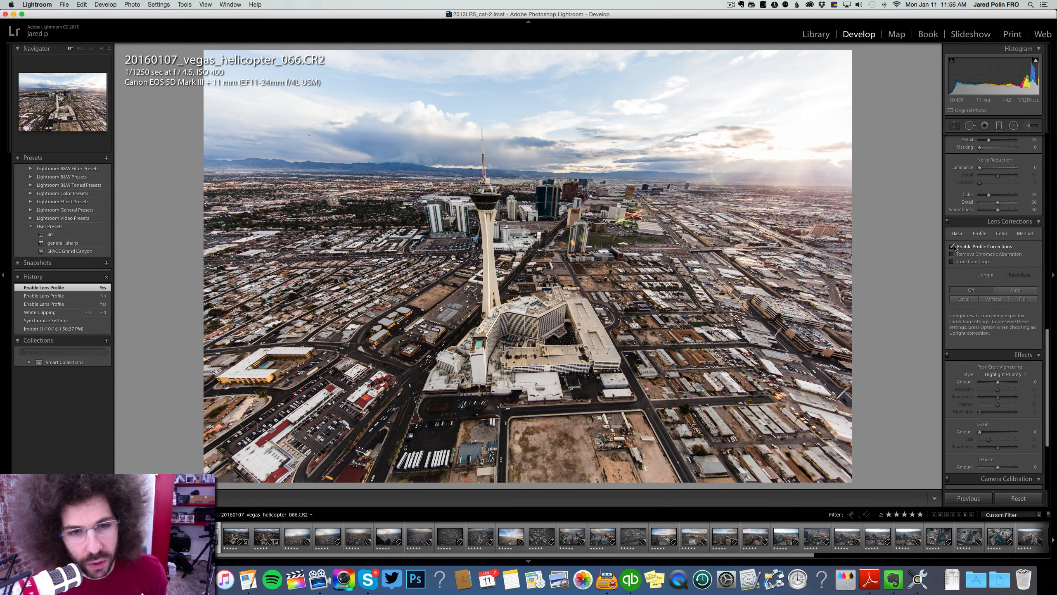
left_click(952, 247)
left_click(952, 246)
Step: Examine the airplane in the sky of photo 066 up close and compare the whole frame with and without the lens profile
left_click(294, 126)
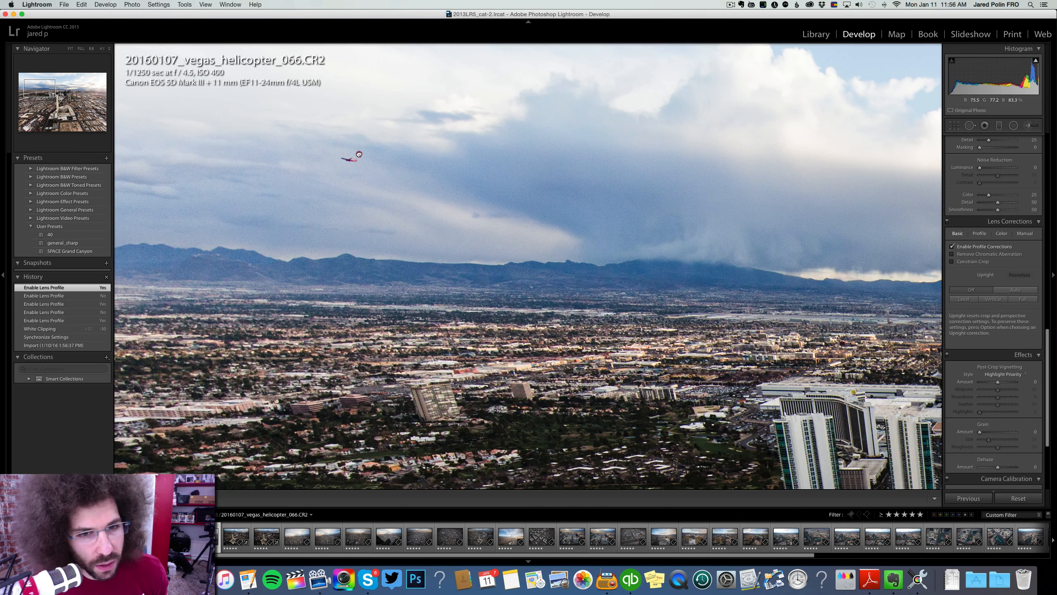
left_click(359, 154)
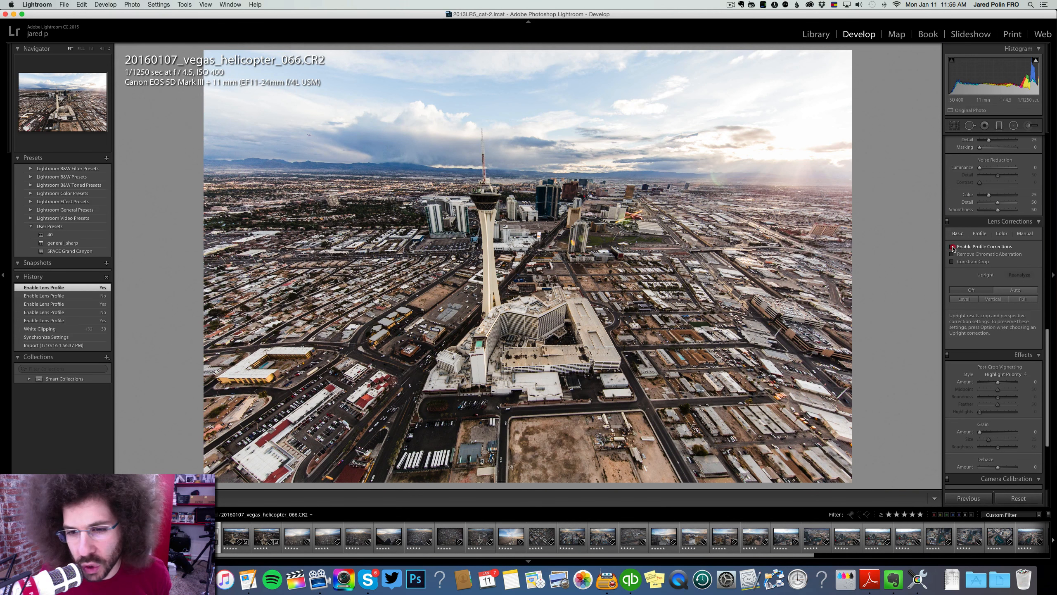
left_click(952, 247)
left_click(952, 247)
left_click(952, 247)
left_click(952, 247)
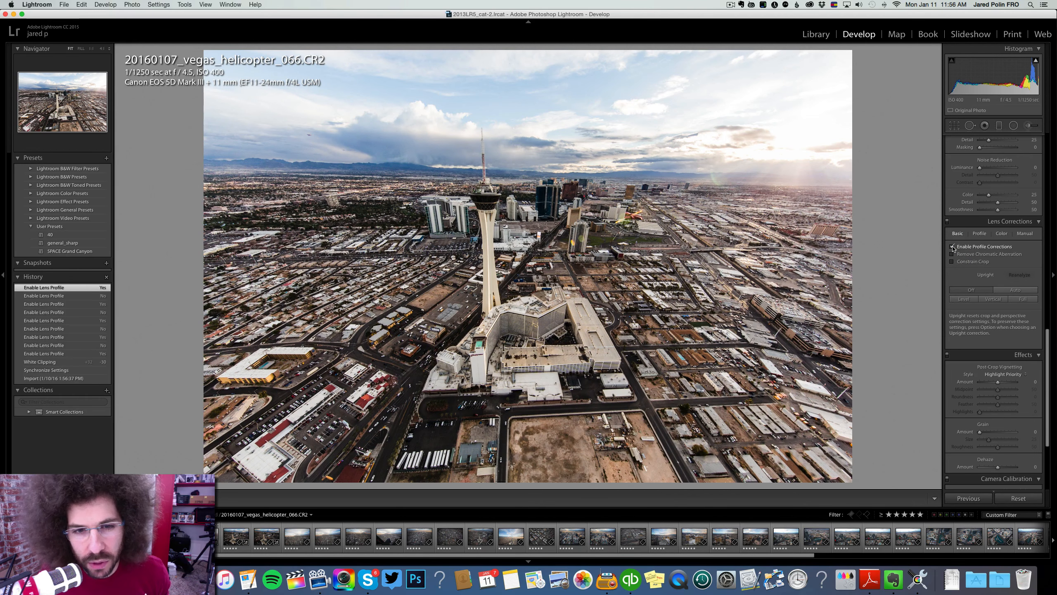
Step: Enable lens Profile Corrections on photos 064 and 057, comparing each with the correction off and on
key("Left")
left_click(952, 247)
left_click(952, 247)
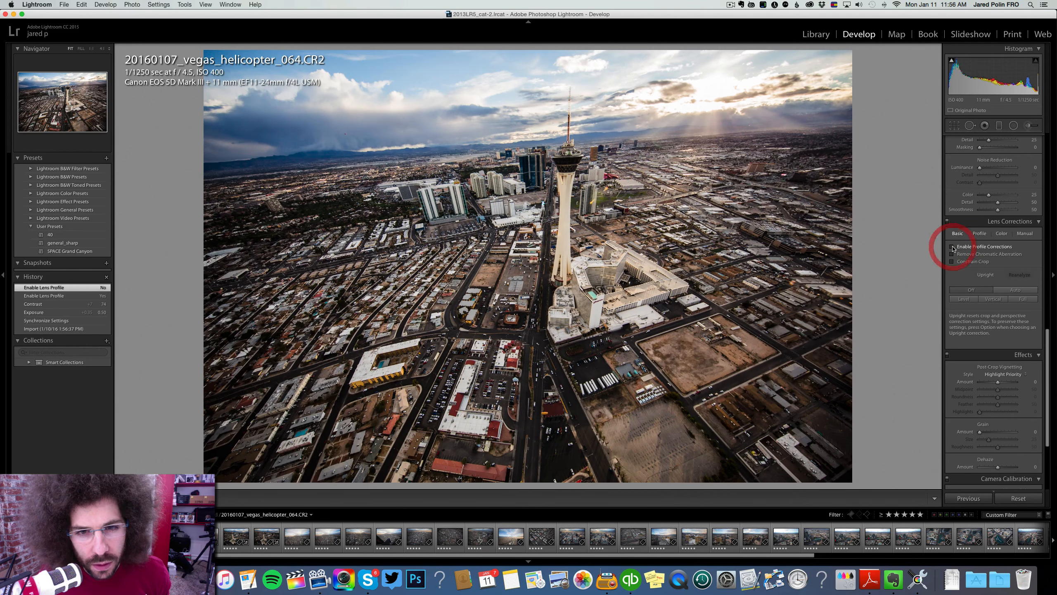
left_click(952, 247)
key("Left")
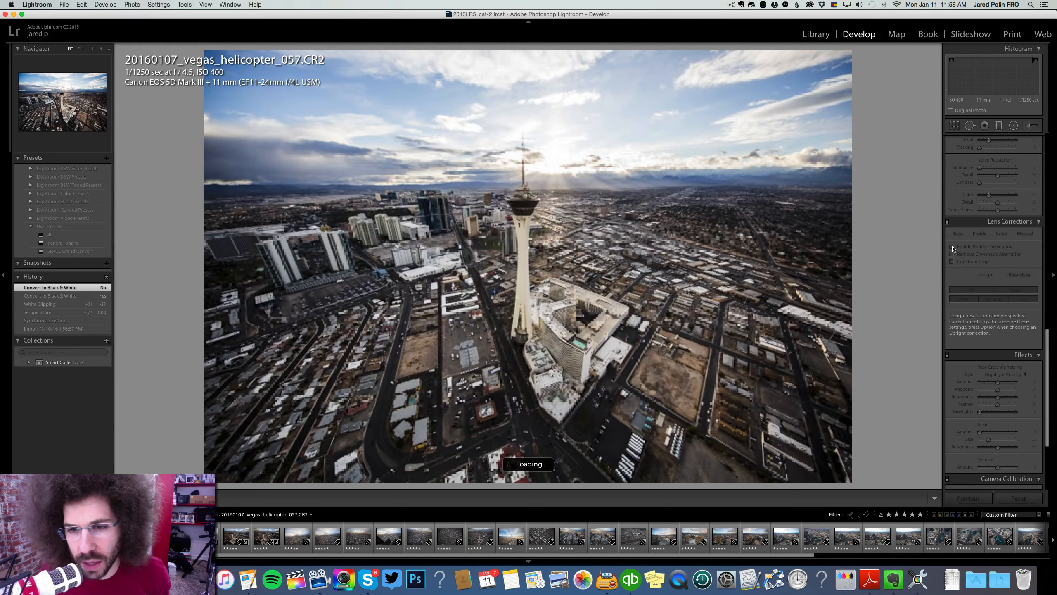
left_click(952, 247)
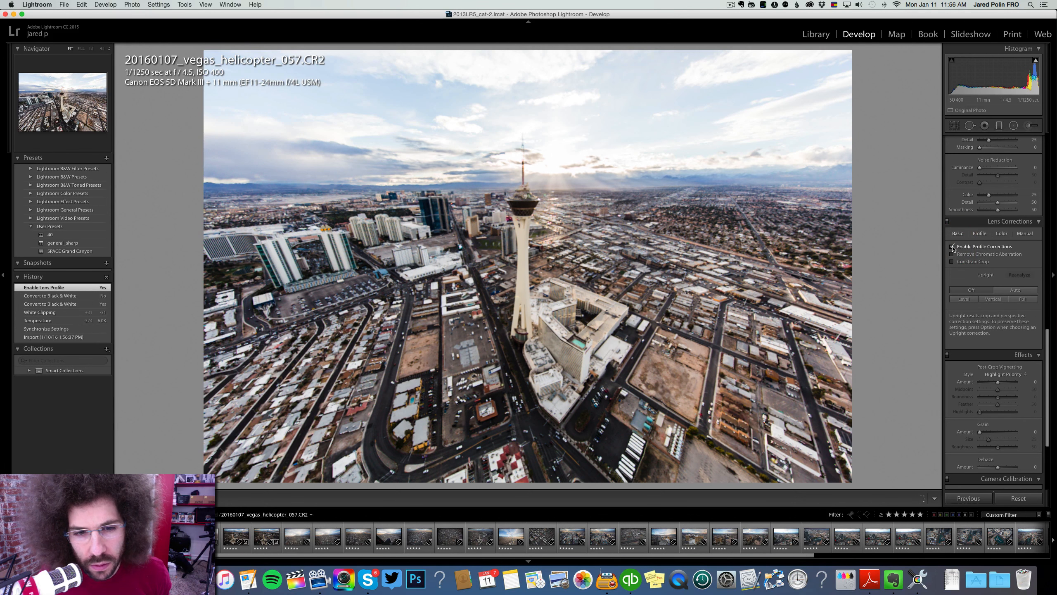
left_click(952, 247)
left_click(952, 247)
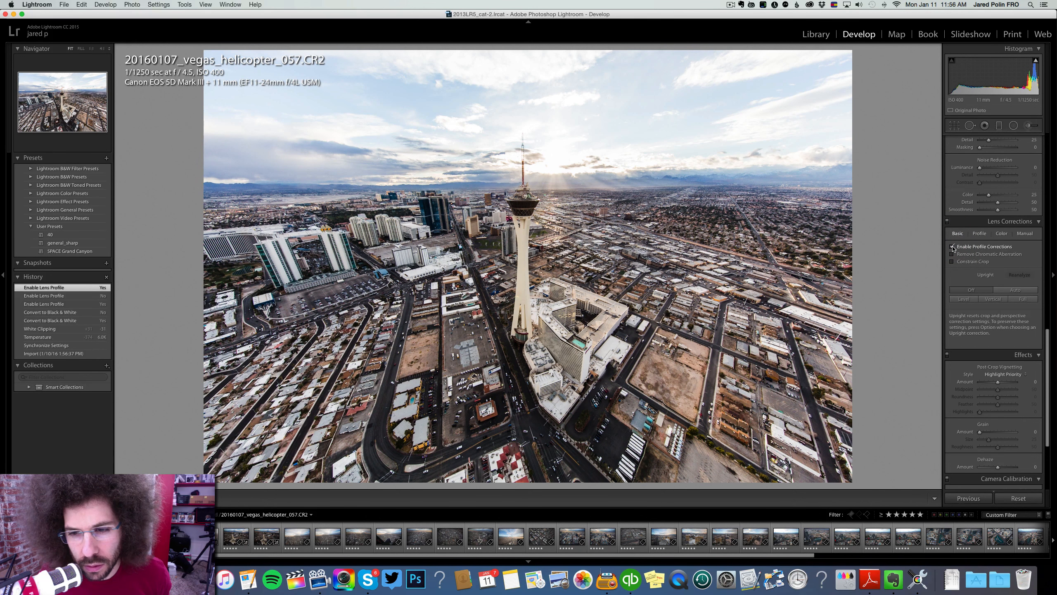
Step: Compare photo 047 with and without lens Profile Corrections, leaving the correction off
key("Left")
left_click(952, 247)
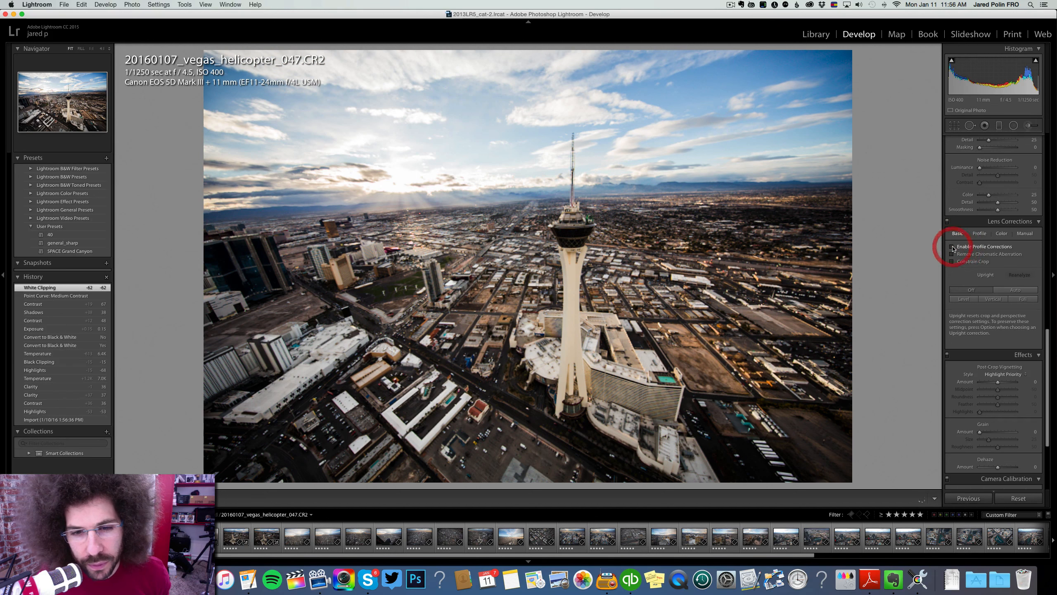
left_click(952, 247)
left_click(952, 247)
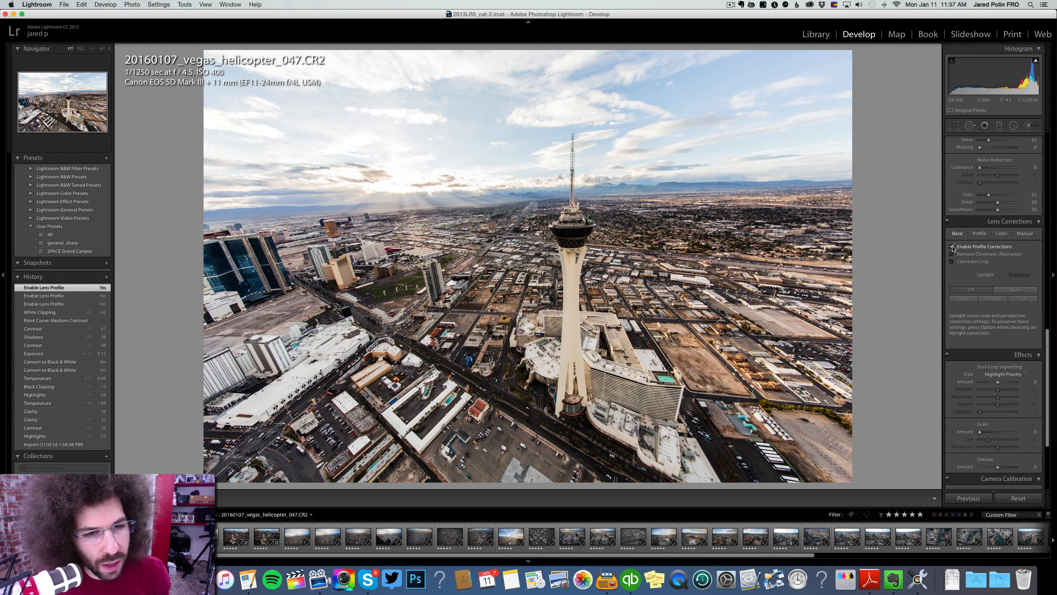
left_click(952, 247)
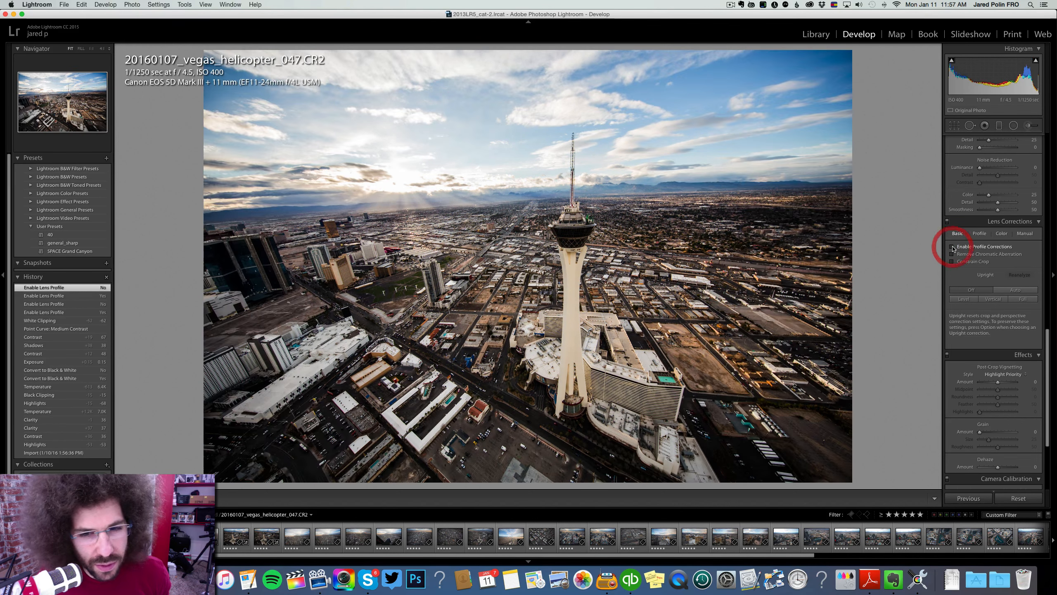
Step: Preview Remove Chromatic Aberration and lens Profile Corrections on the black-and-white airport photo 012, leaving both off
key("Left")
left_click(953, 249)
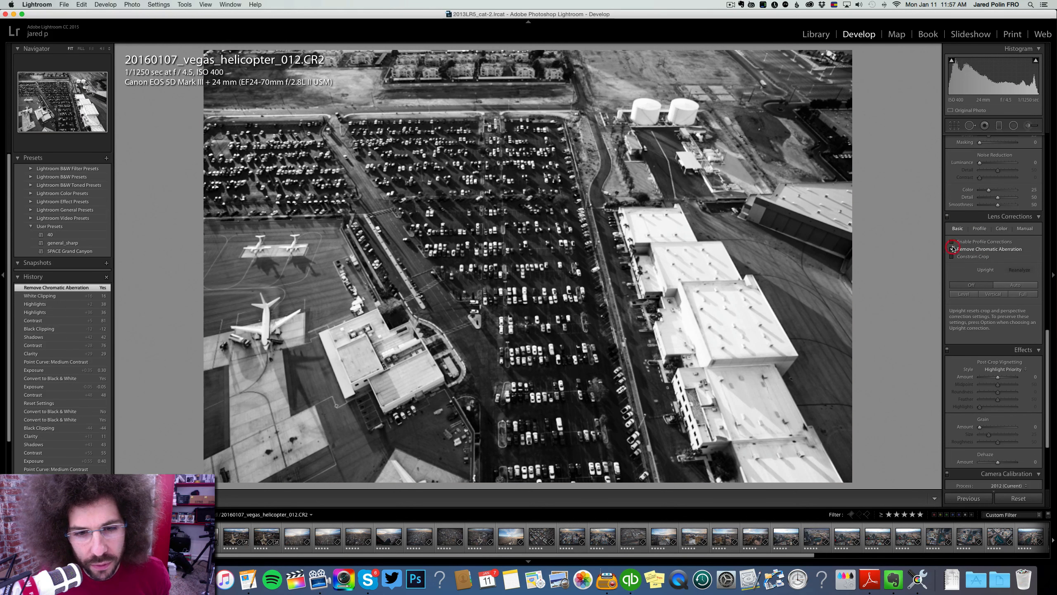
left_click(952, 249)
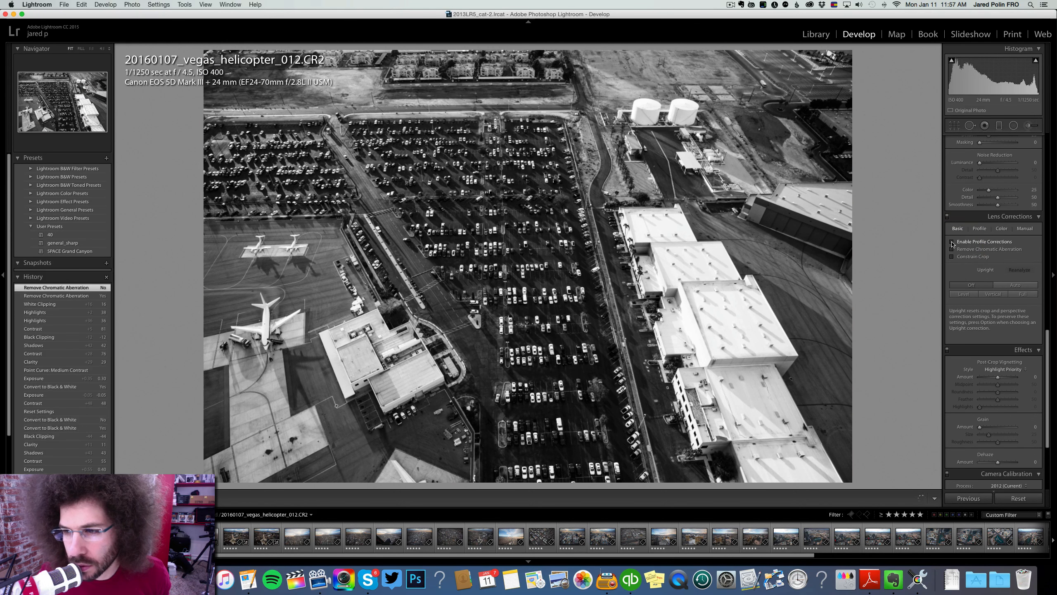
left_click(952, 242)
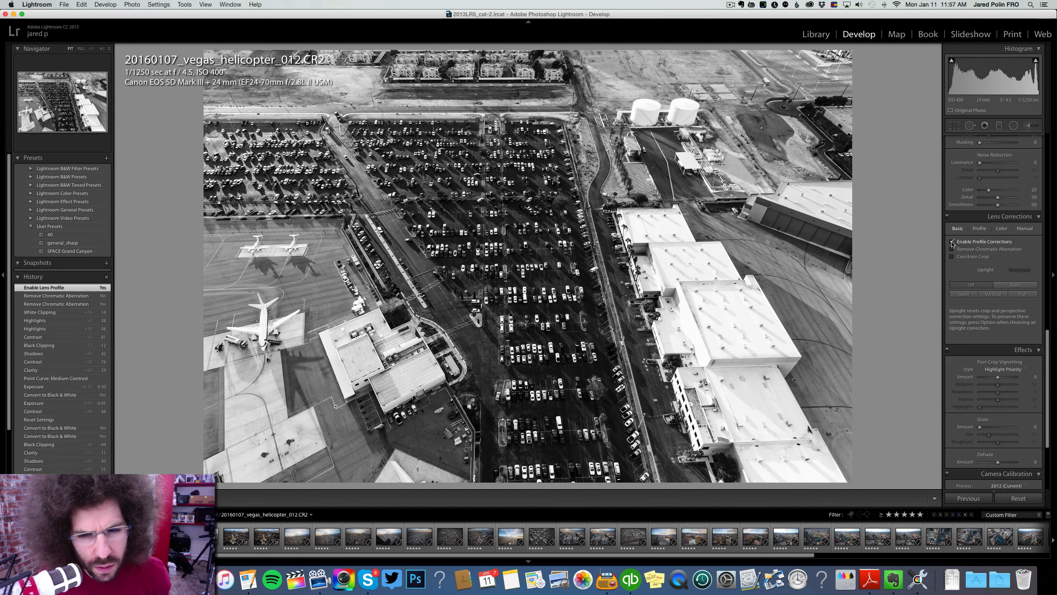
left_click(952, 243)
Step: Compare the color airport photo 011 with and without lens Profile Corrections
key("Left")
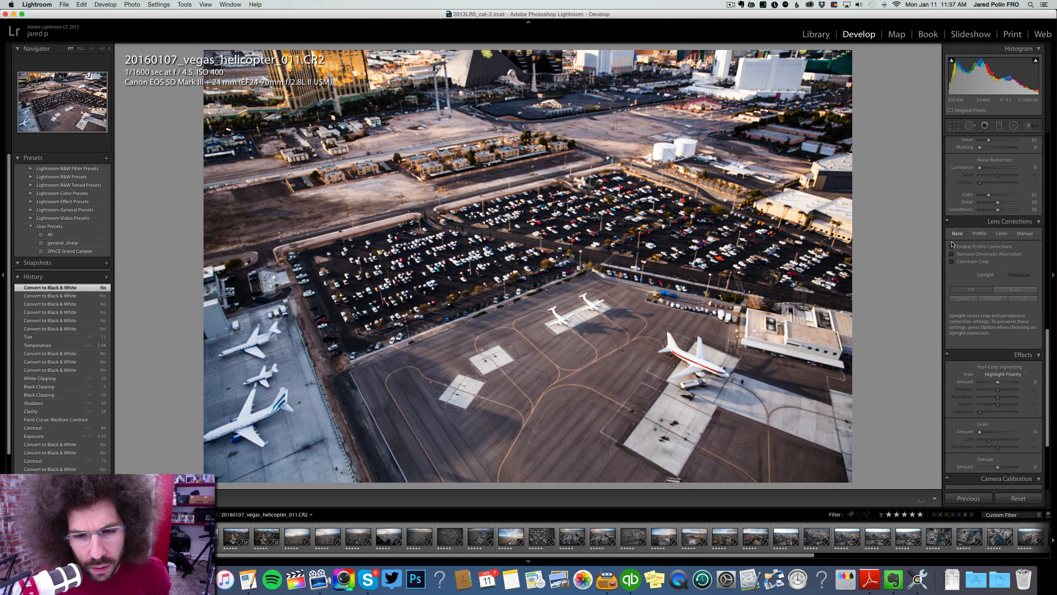
left_click(952, 246)
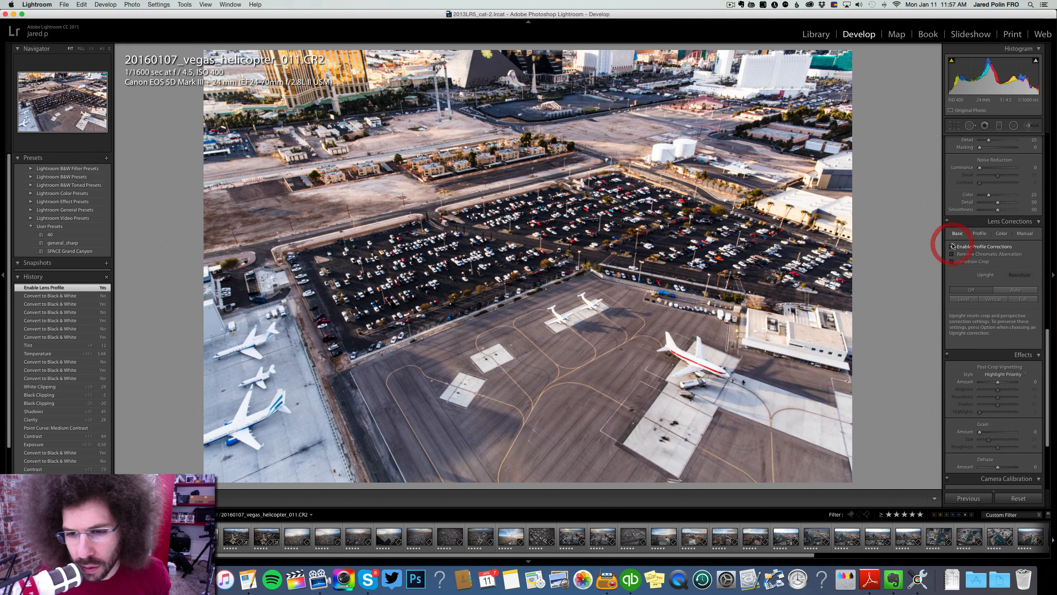
left_click(952, 246)
left_click(952, 246)
left_click(953, 246)
left_click(952, 246)
left_click(952, 246)
Step: Inspect the red-striped airplane in photo 011 up close with the lens profile on and off, leaving the correction off
left_click(708, 392)
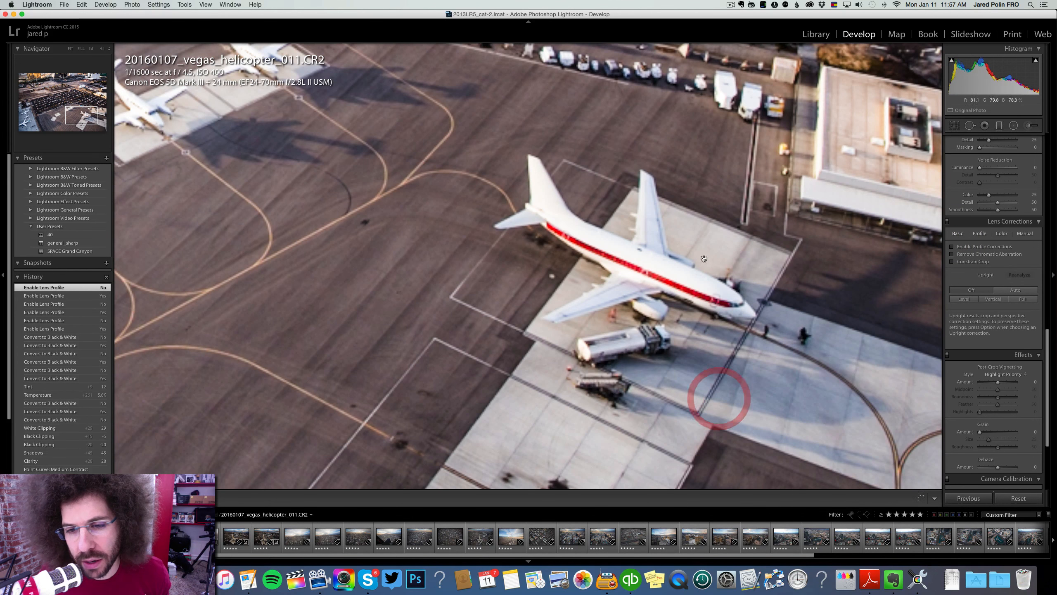
left_click(952, 246)
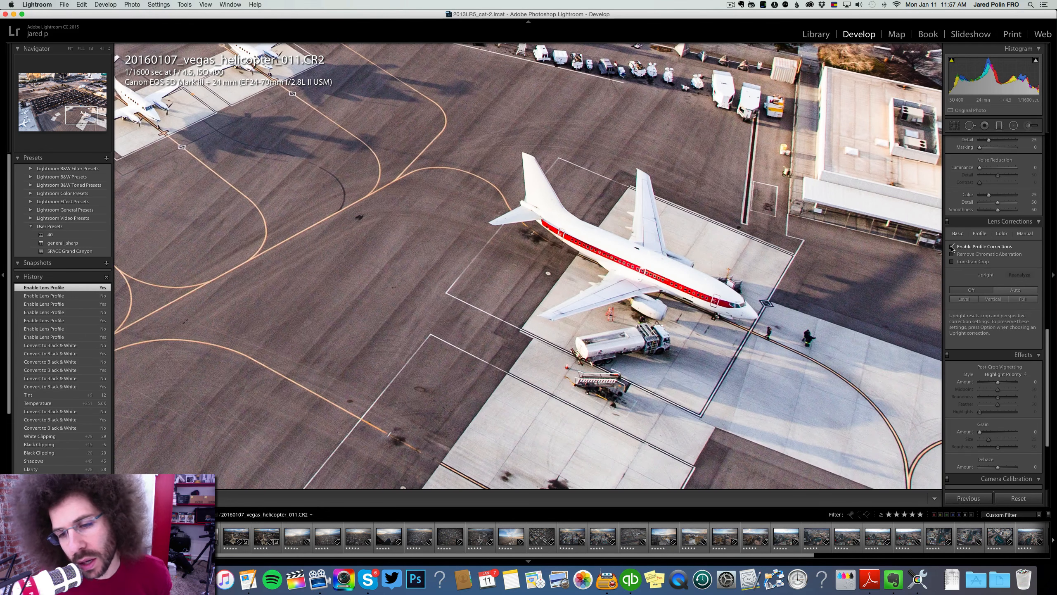
left_click(952, 246)
left_click(590, 256)
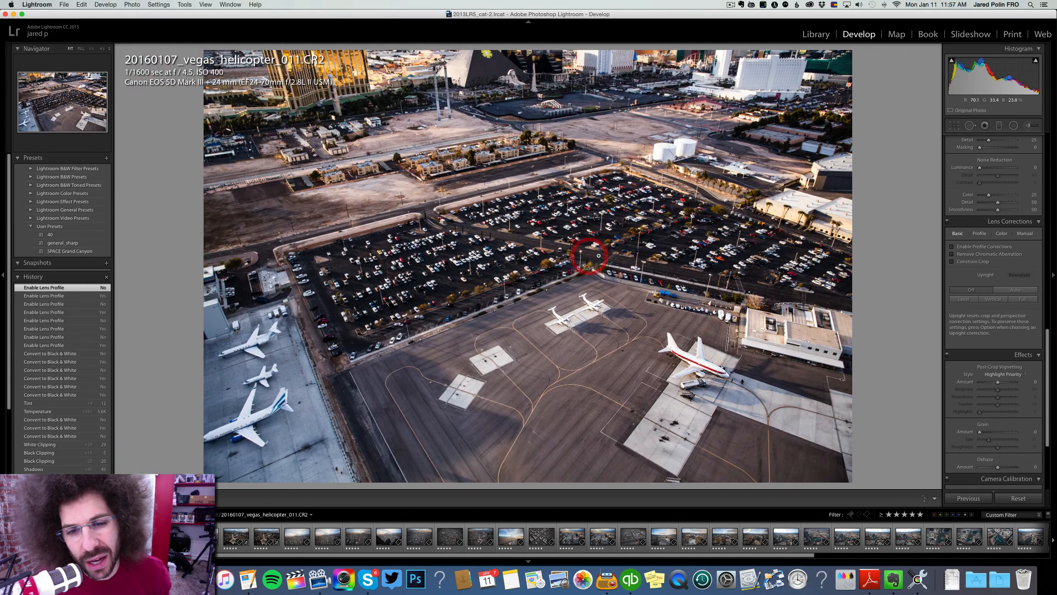
Step: Go to tower photo 074 and set its Exposure to +0.60
key("Right")
key("Right")
key("Right")
key("Right")
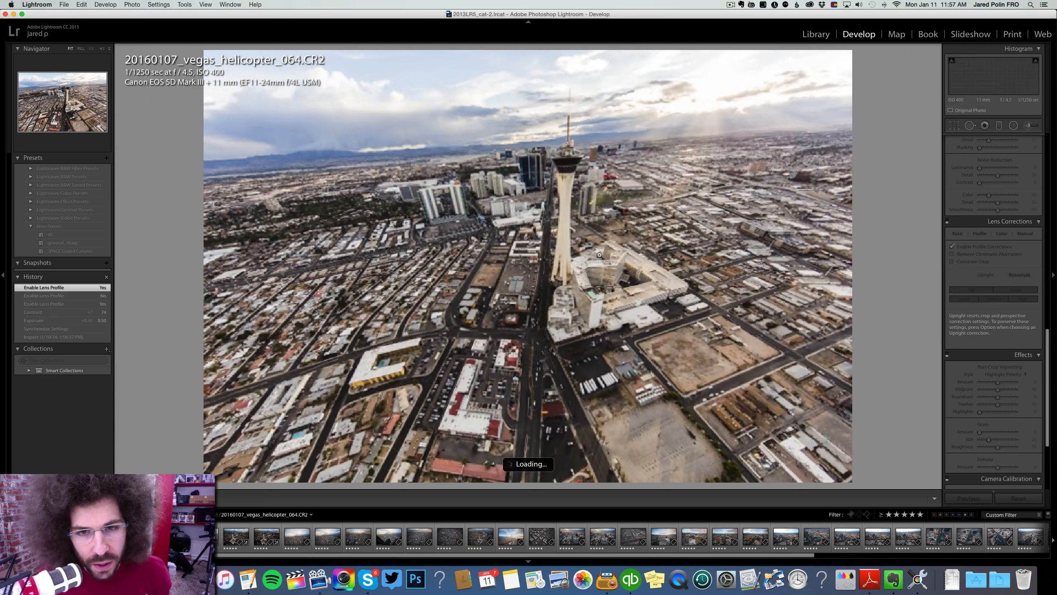
key("Right")
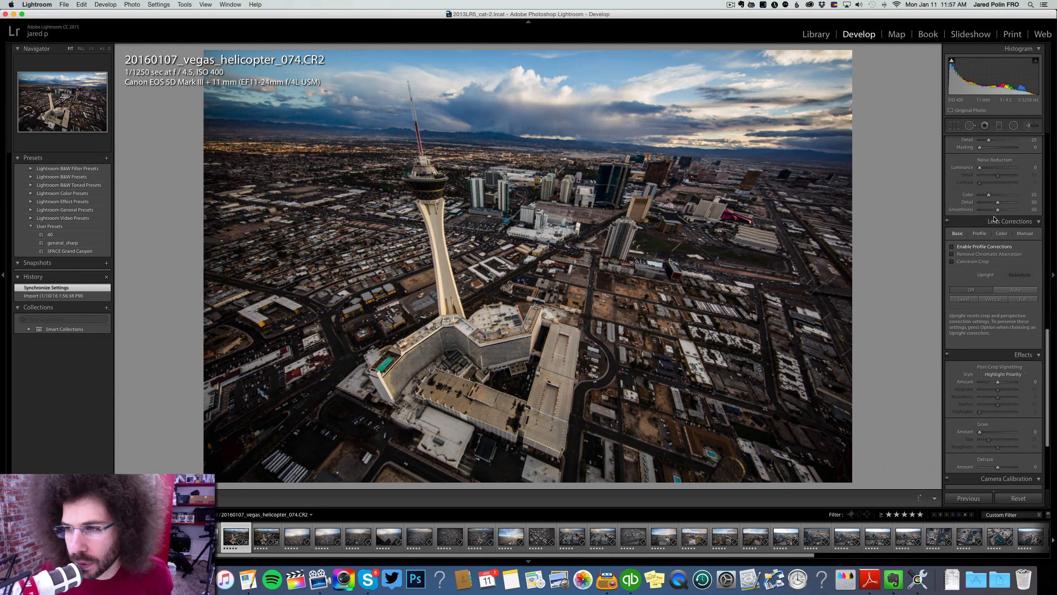
scroll(993, 210, "up", 15)
left_click_drag(998, 206, 998, 208)
Step: Check the skyline of photo 074 up close and cool its white balance Temperature to 6,023
left_click(517, 123)
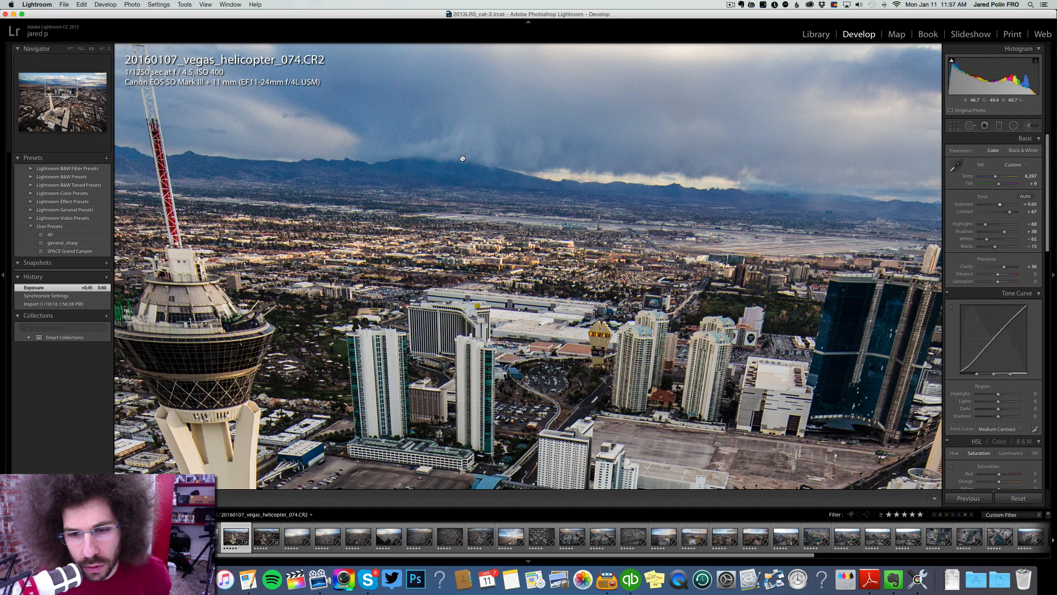
left_click(467, 145)
left_click(566, 174)
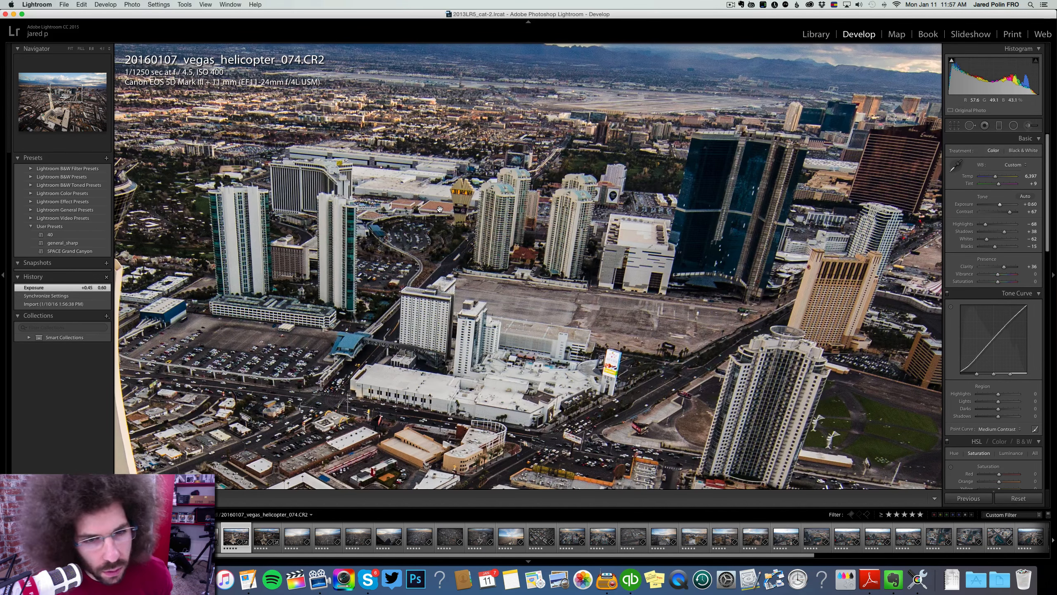
left_click_drag(439, 208, 508, 160)
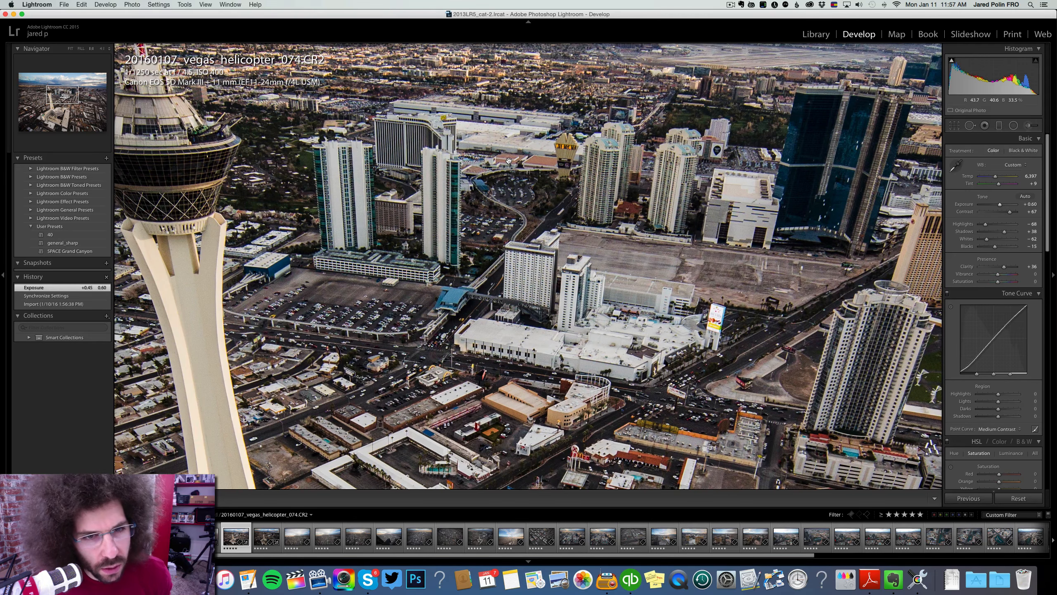
left_click(666, 169)
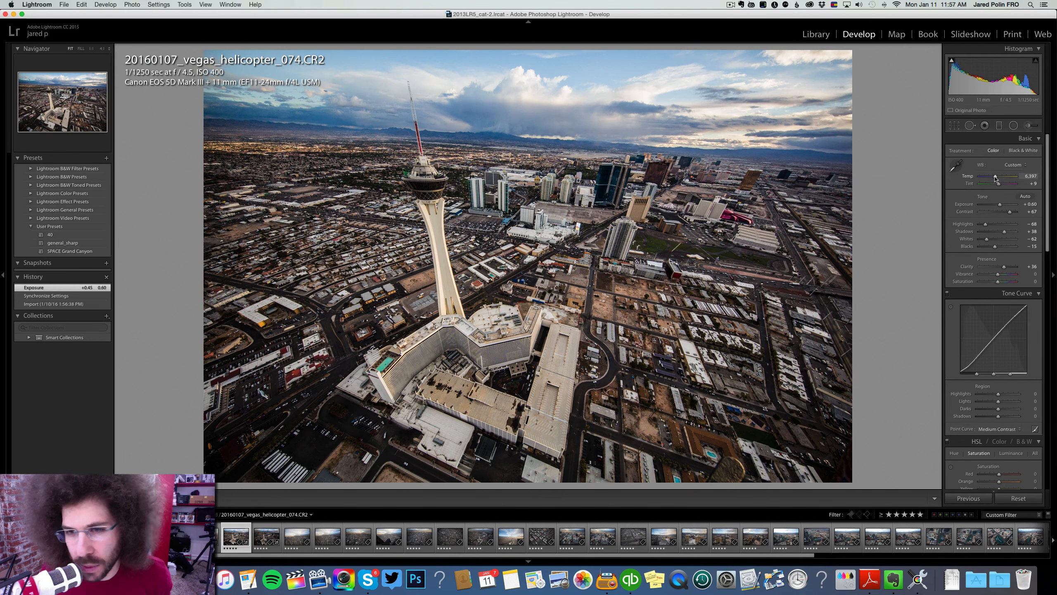
left_click_drag(994, 179, 995, 177)
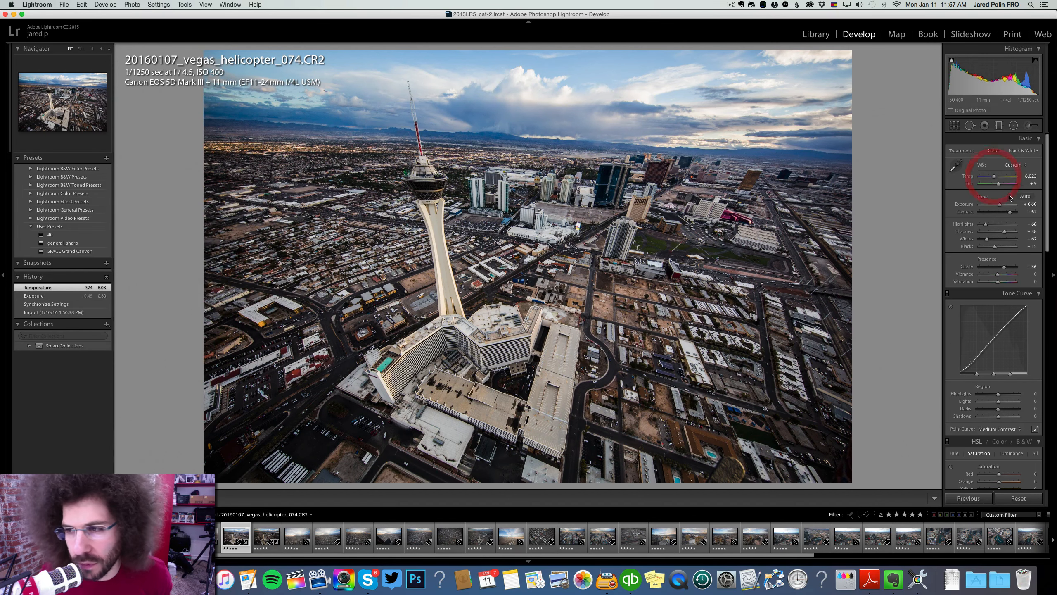
Step: Preview photo 074 in Black & White, return it to Color, and set Highlights to -56 and Whites to -22
left_click(1012, 153)
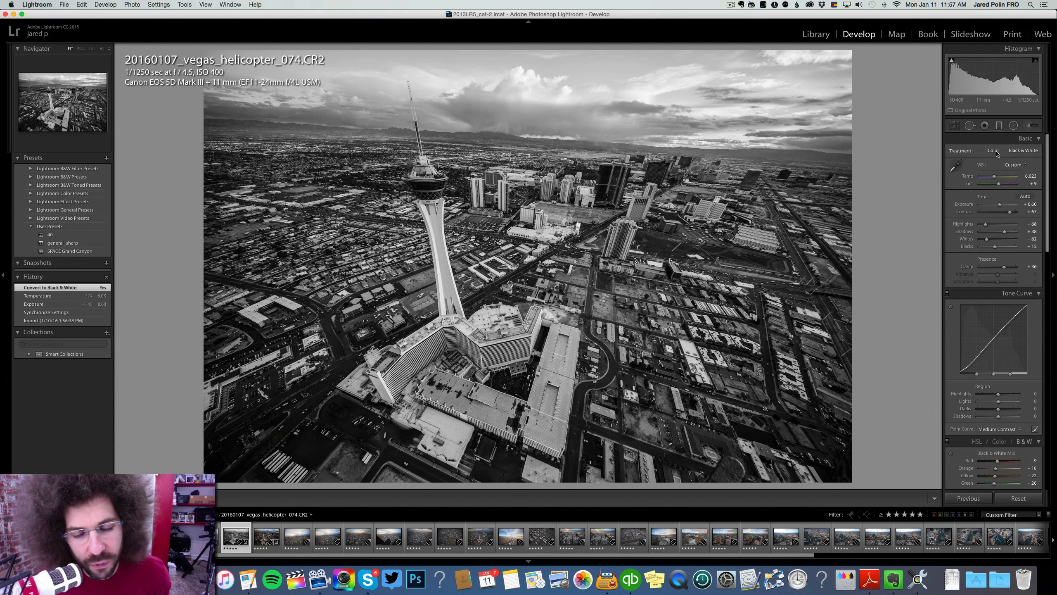
left_click(996, 152)
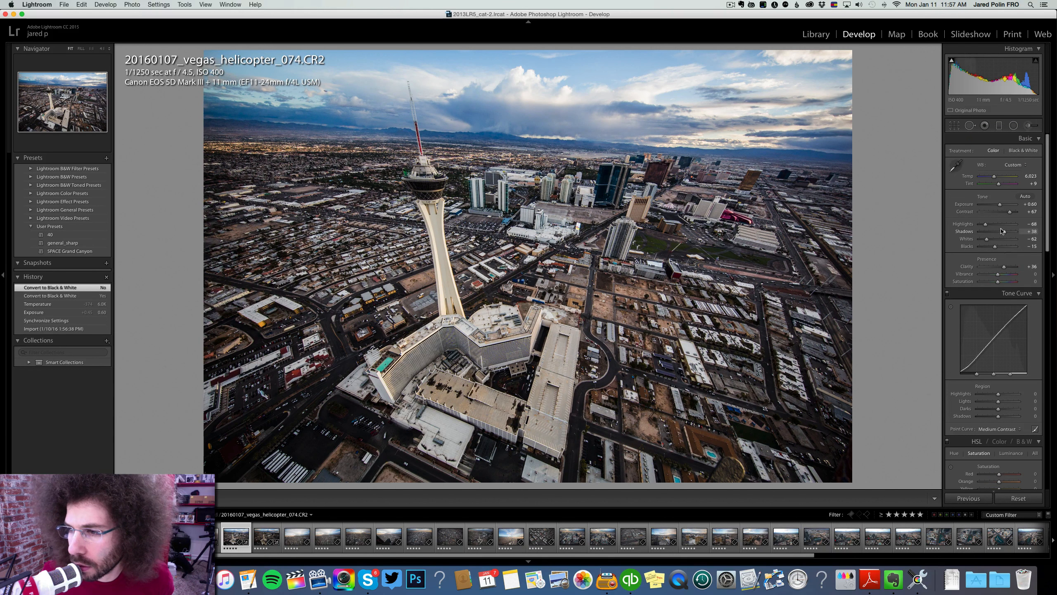
left_click_drag(991, 225, 994, 240)
Step: Compare tower photo 074 repeatedly with and without lens Profile Corrections, leaving the correction off
scroll(990, 233, "down", 10)
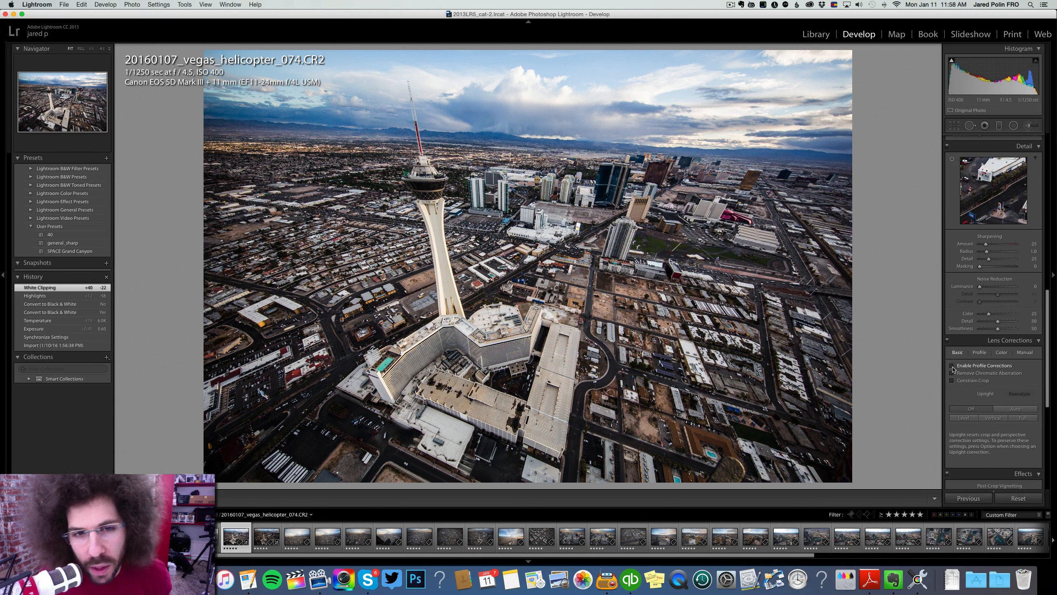
left_click(952, 366)
left_click(952, 366)
left_click(952, 366)
left_click(952, 366)
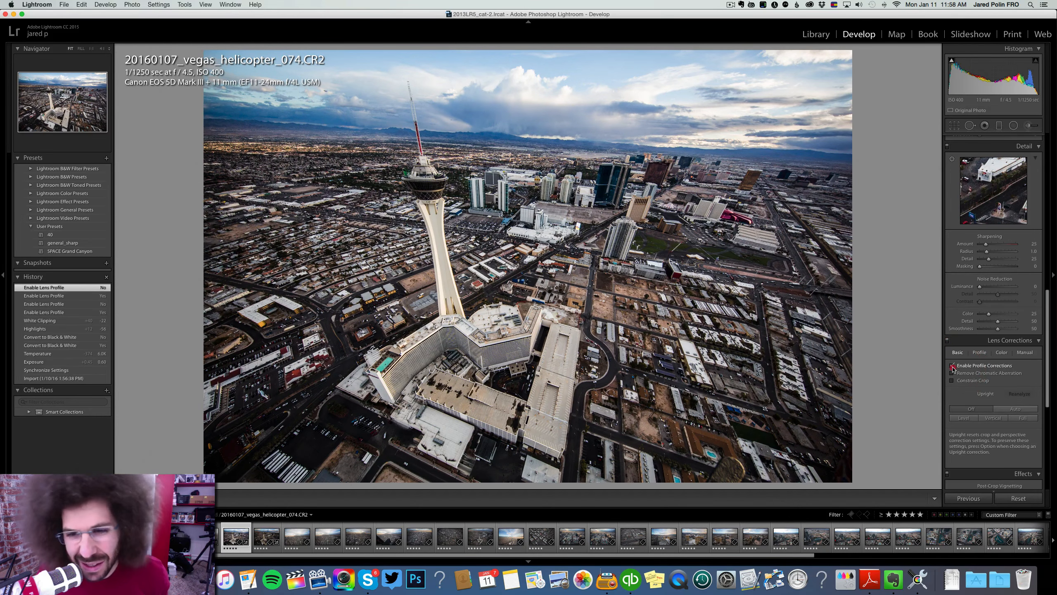
left_click(952, 366)
left_click(952, 366)
left_click(952, 365)
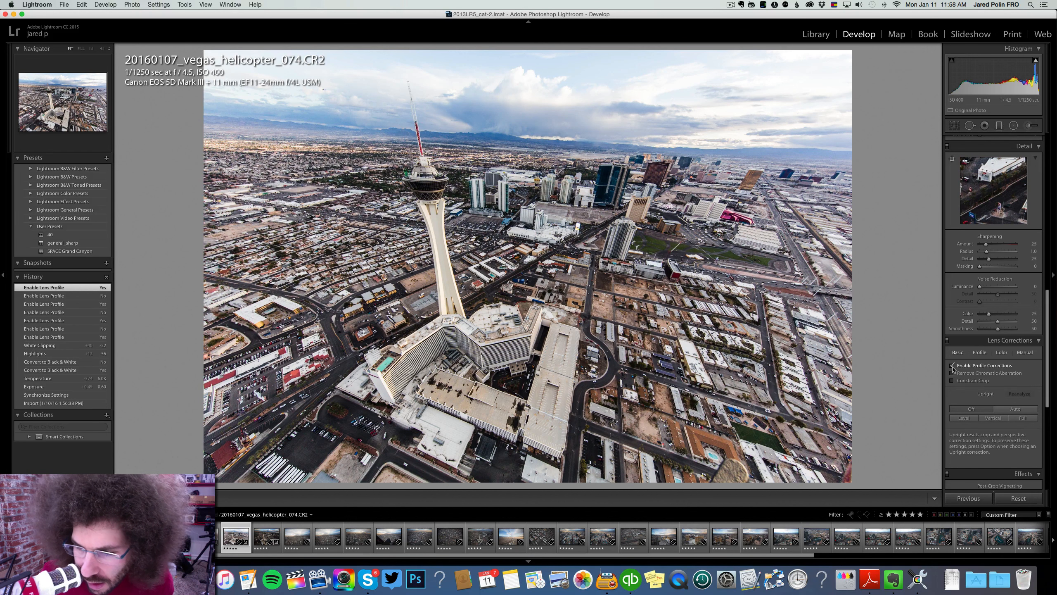
left_click(952, 365)
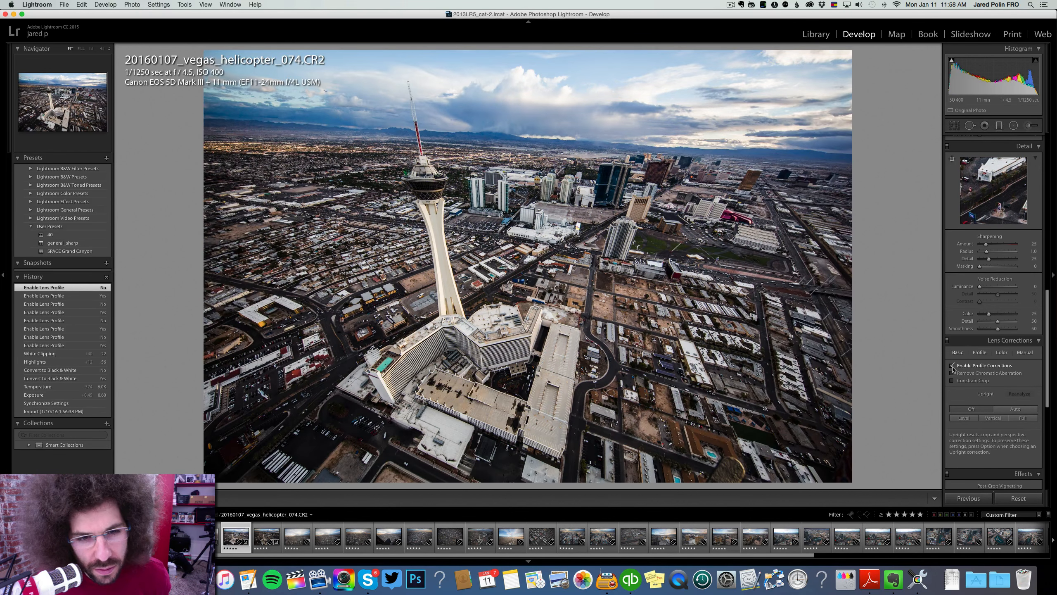
left_click(952, 366)
left_click(953, 366)
Step: Set Whites to +17 on photo 074 and sync its develop settings to photo 077
scroll(965, 372, "up", 10)
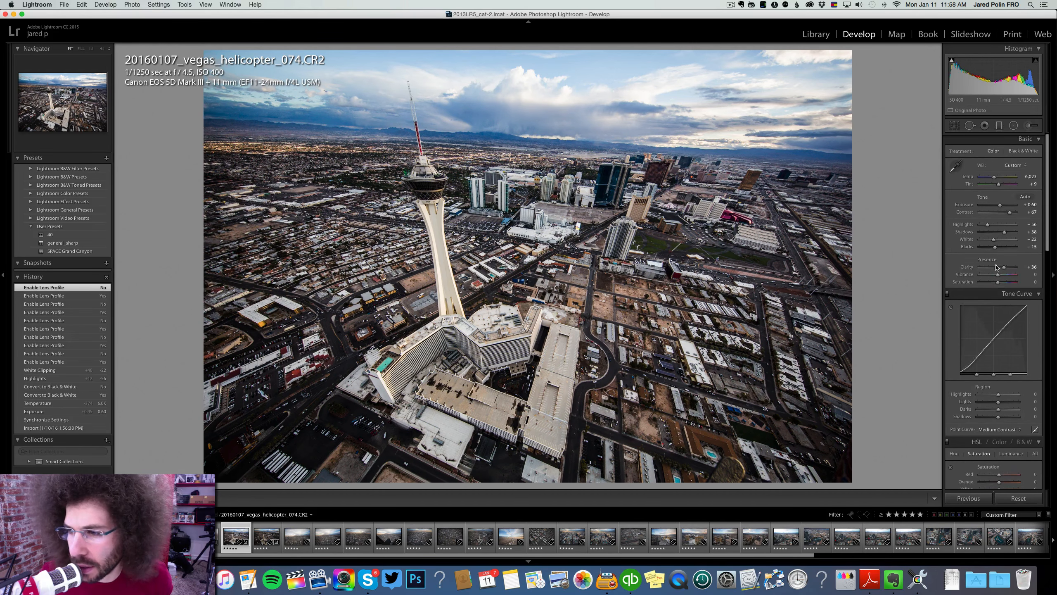
left_click_drag(1000, 241, 1000, 241)
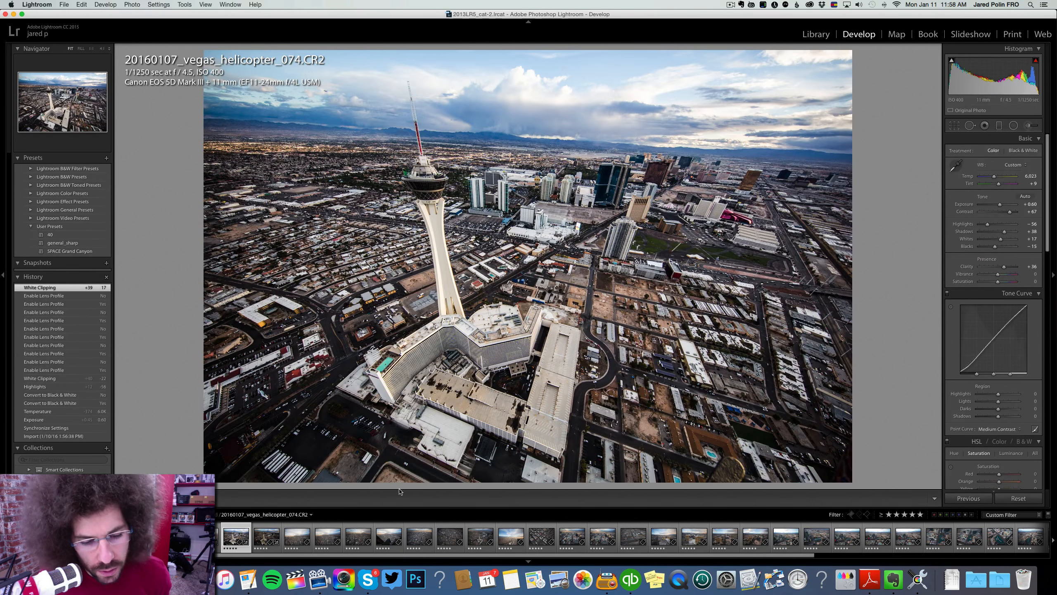
left_click(266, 537, "super")
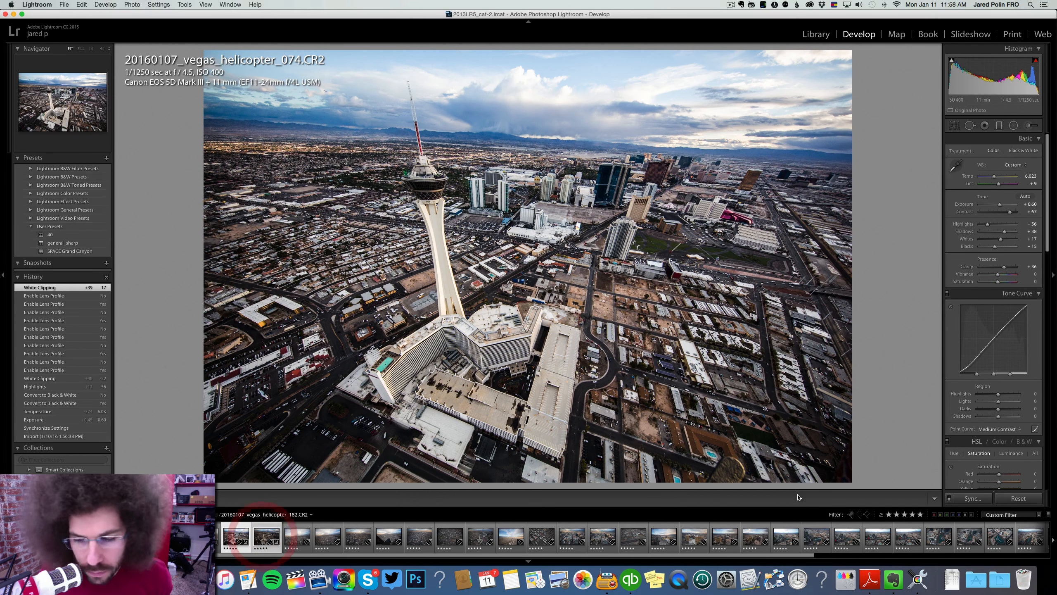
left_click(971, 498)
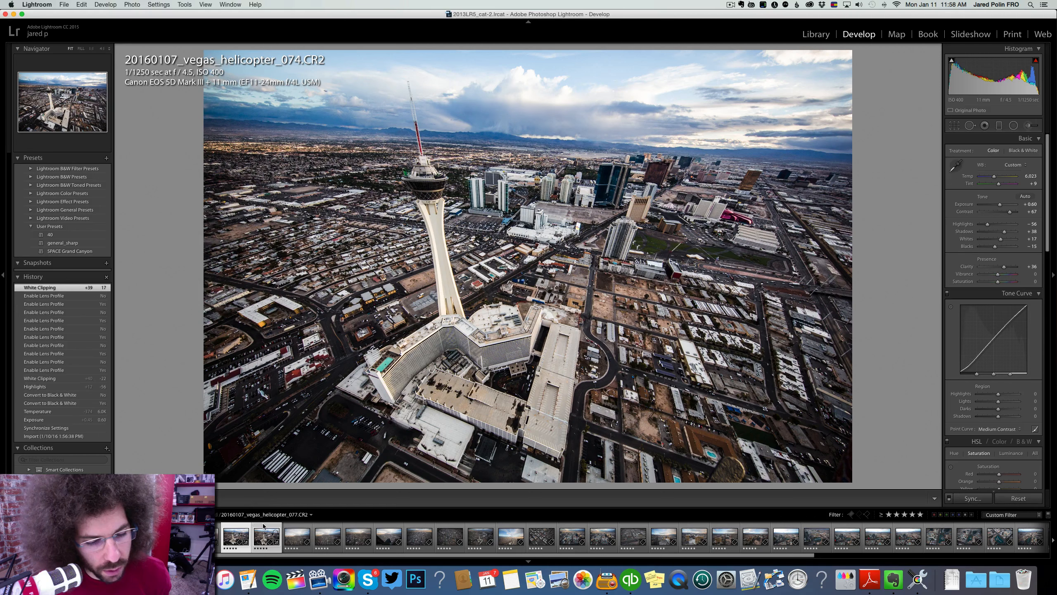
left_click(263, 526)
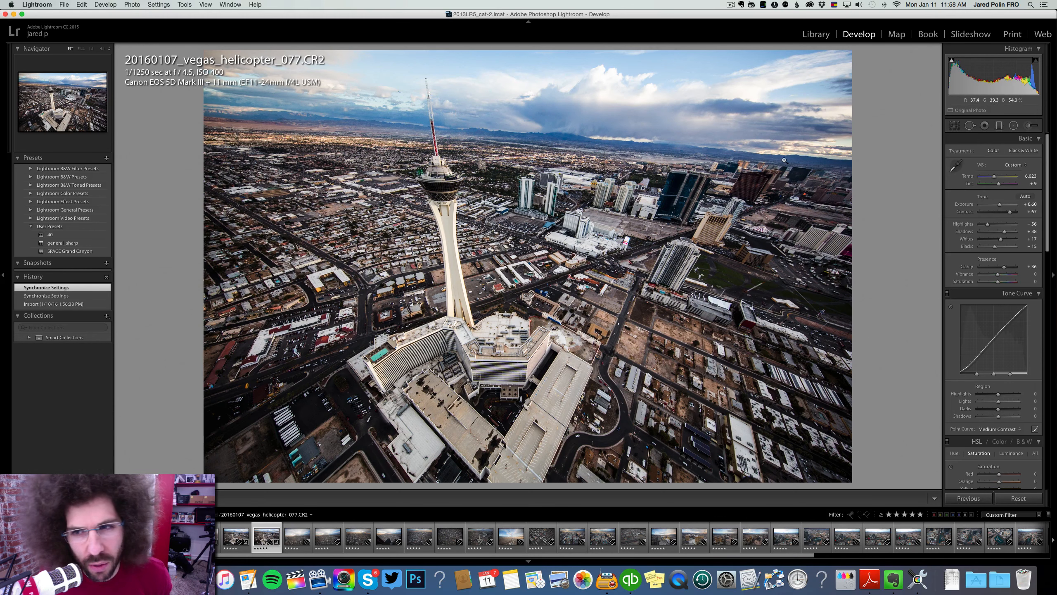
Step: Compare the synced photo 077 with the neighboring tower photos 074 and 066
key("Left")
key("Right")
key("Left")
key("Left")
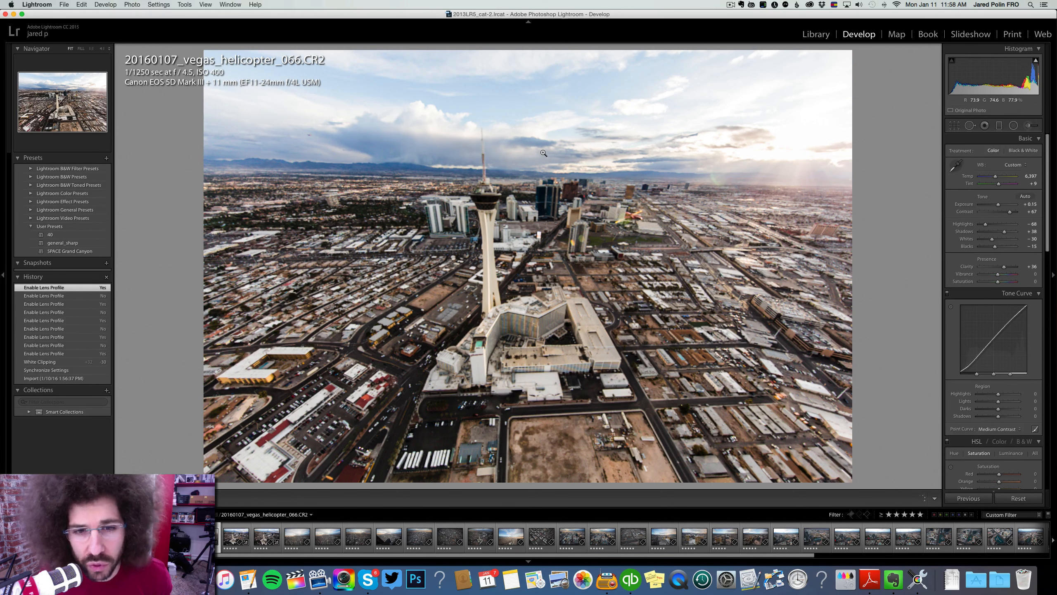
key("Right")
key("Right")
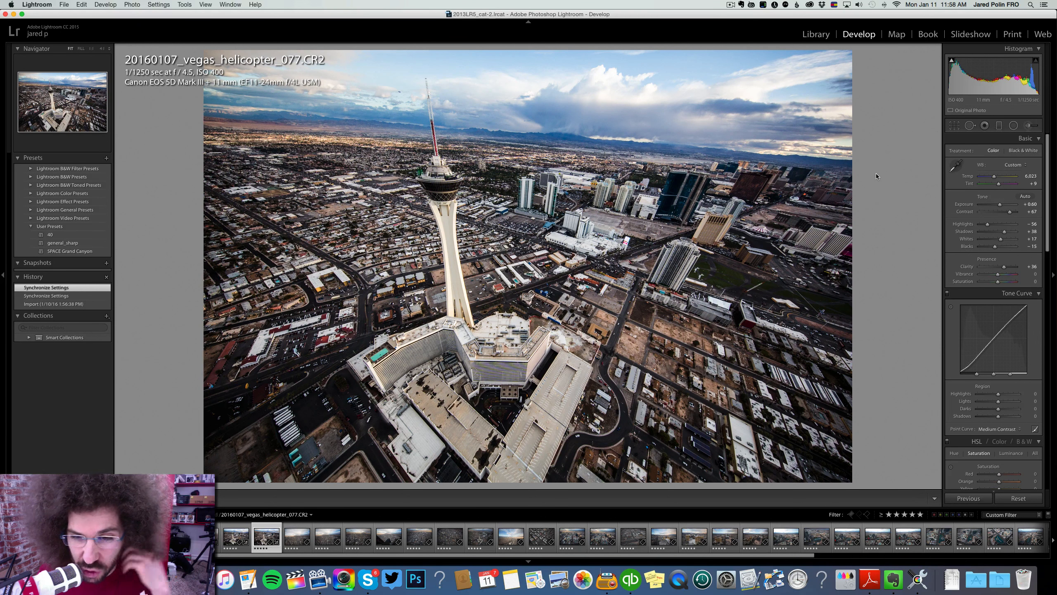
Step: Preview lens Profile Corrections on photo 077 and turn the correction back off
scroll(978, 363, "down", 5)
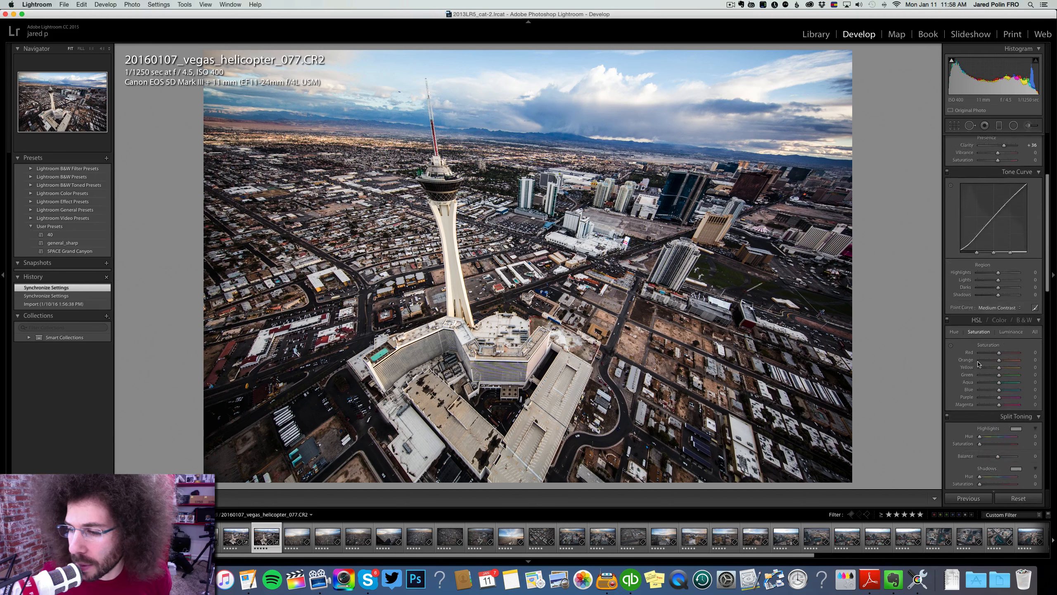
scroll(978, 363, "down", 10)
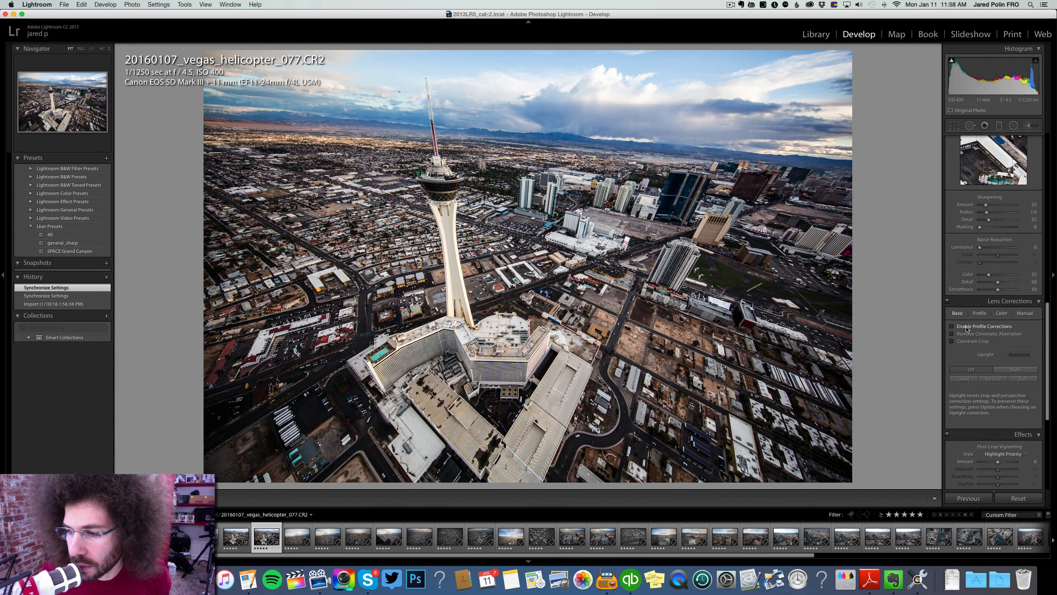
left_click(951, 327)
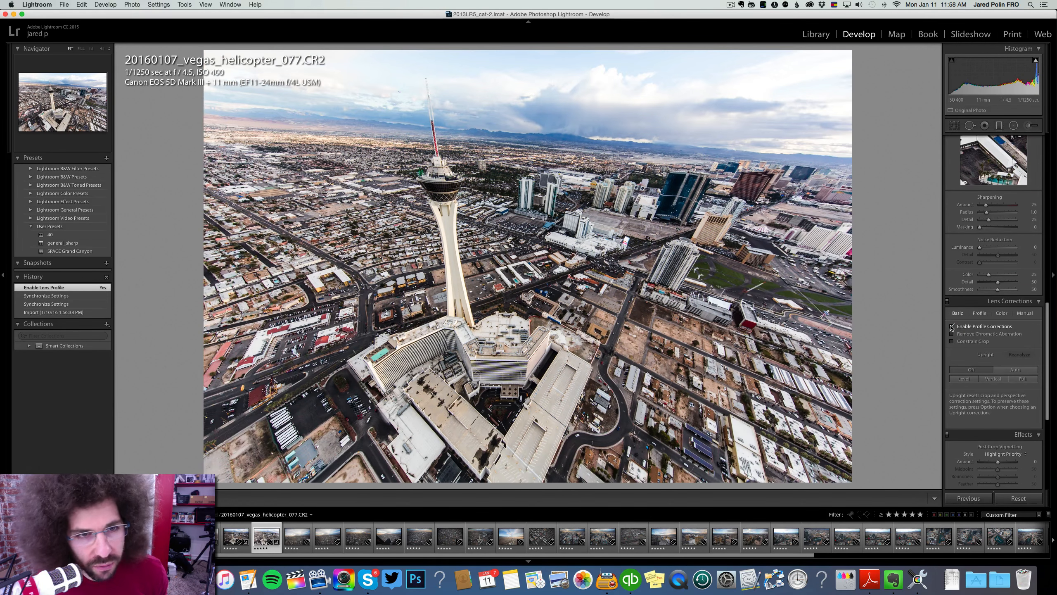
left_click(952, 327)
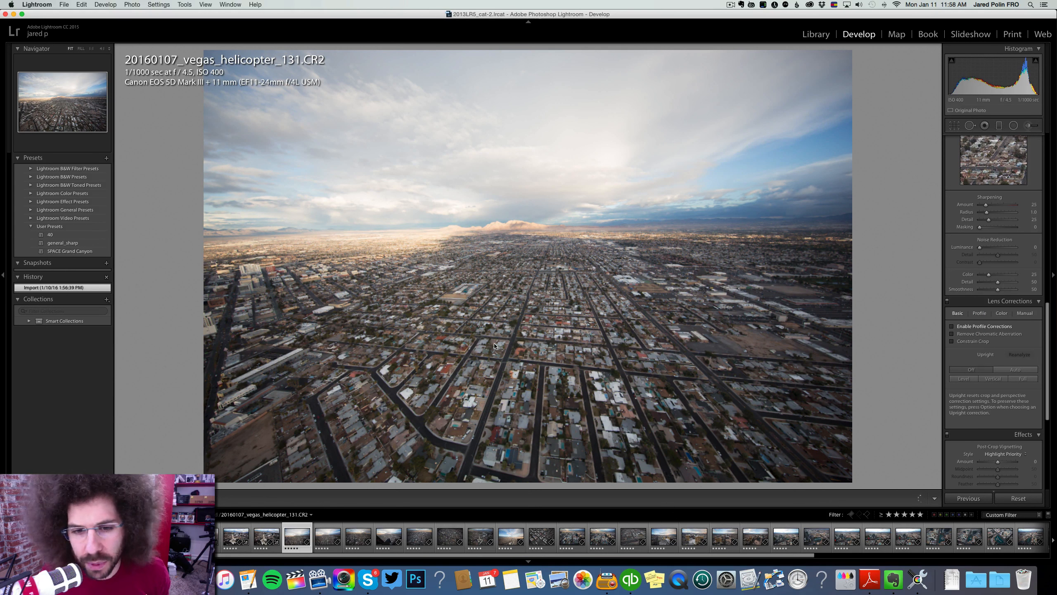
Step: Give photo 131 Exposure -0.30, Contrast +35, Highlights -81, Shadows +66, Whites -8, Clarity +27, darker Blacks and a Medium Contrast point curve
key("Right")
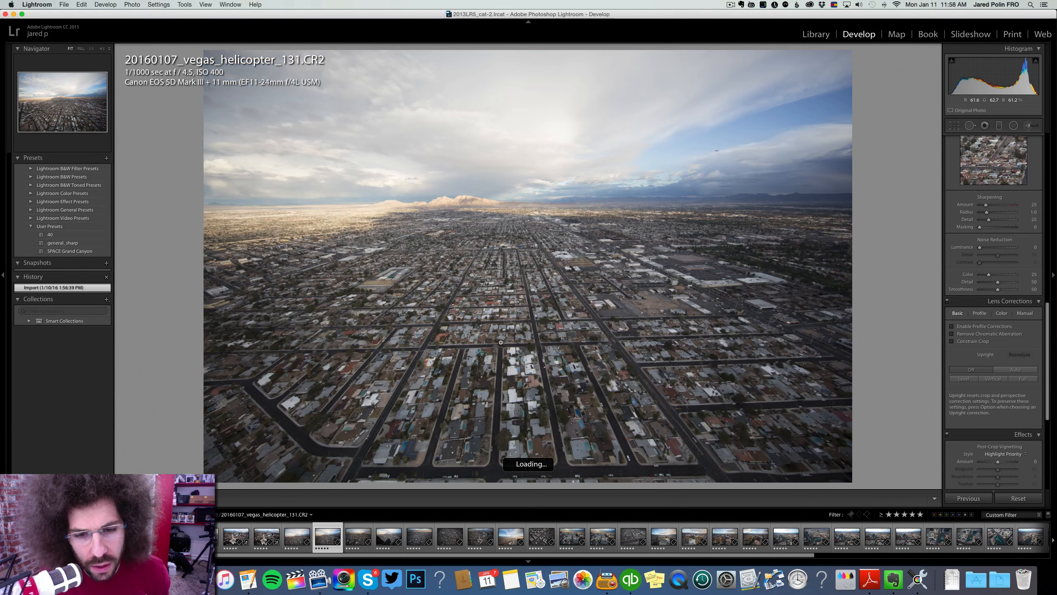
key("Left")
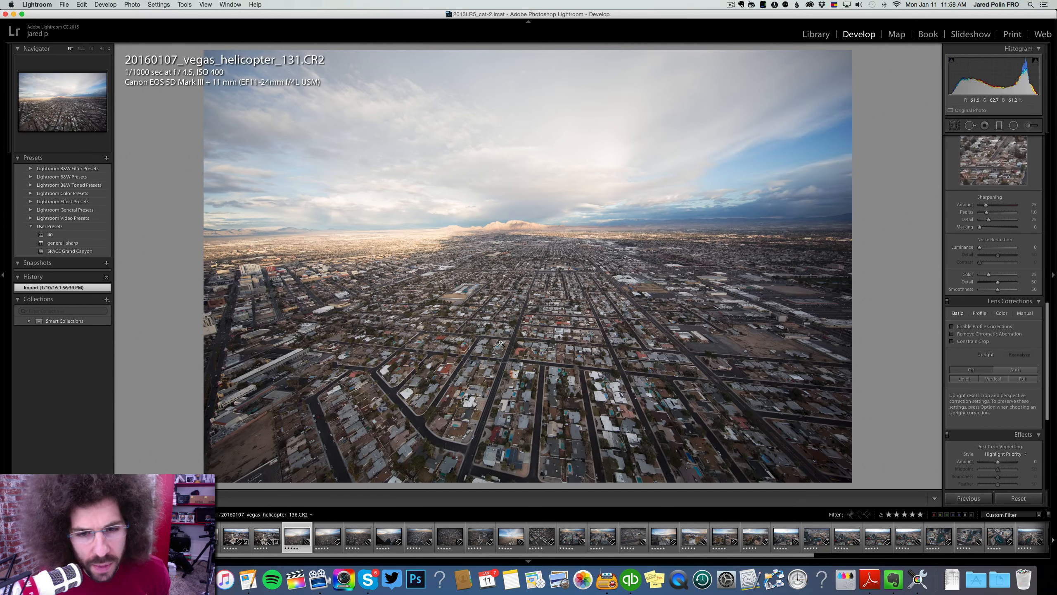
scroll(995, 234, "up", 10)
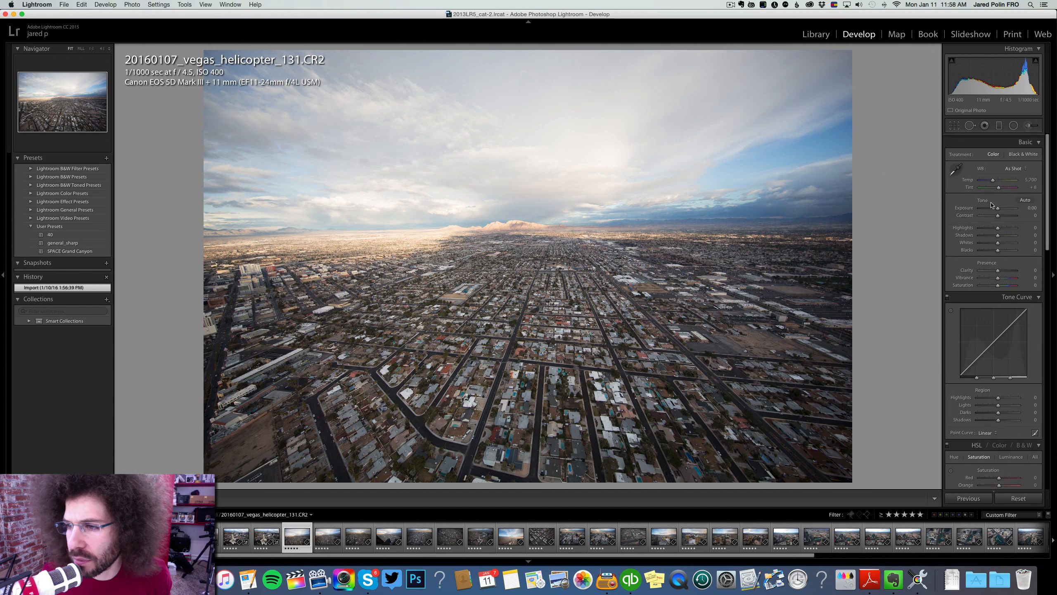
left_click_drag(997, 204, 990, 247)
double_click(991, 204)
left_click(986, 428)
left_click(989, 435)
left_click_drag(997, 204, 996, 239)
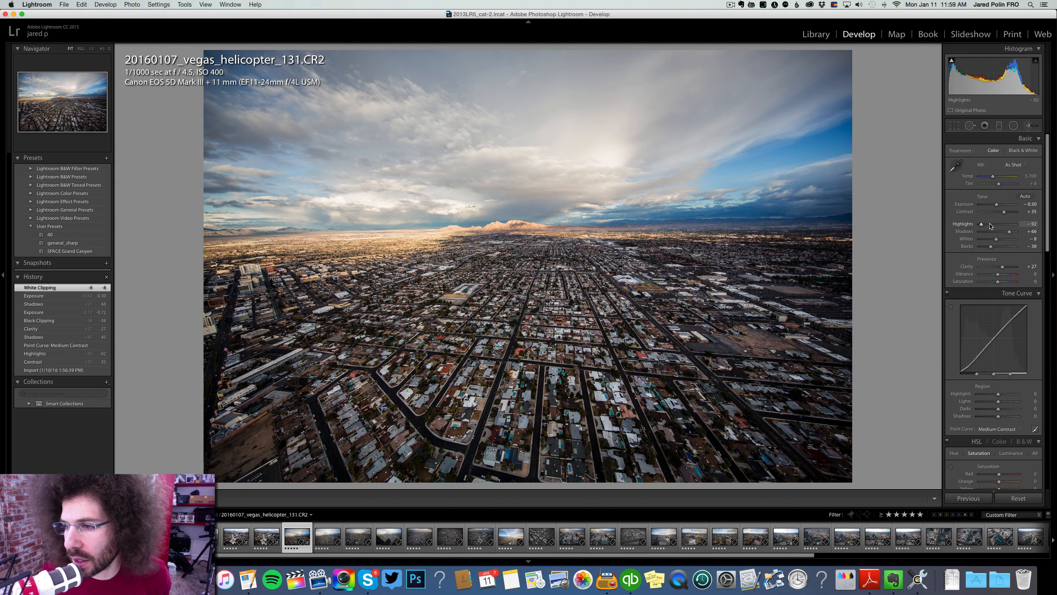
left_click_drag(984, 227, 983, 223)
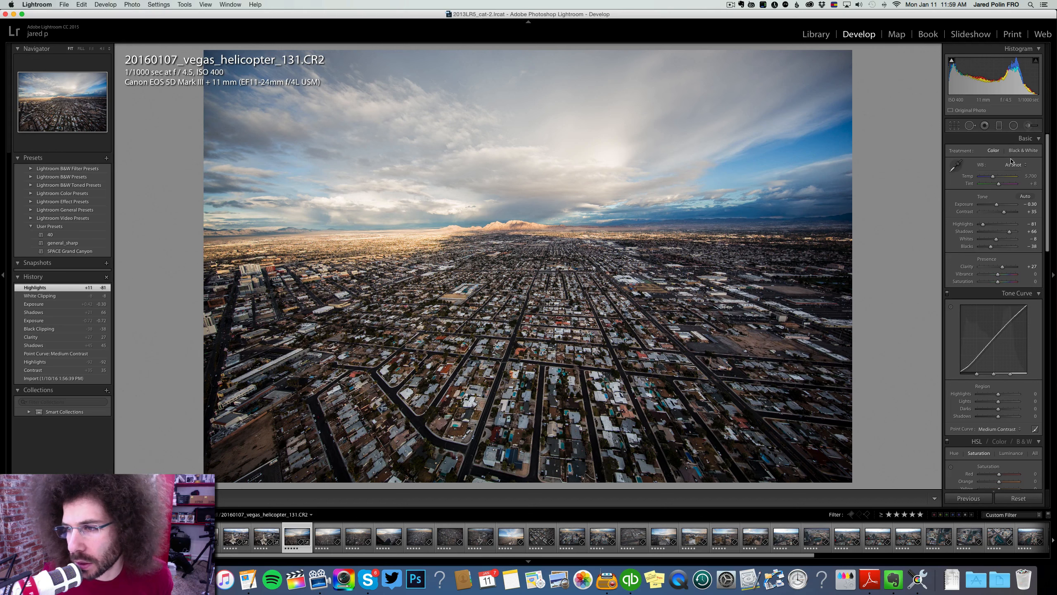
Step: Add a graduated filter to photo 131 from the top of the sky down into the city, with Exposure -1.06
left_click(998, 126)
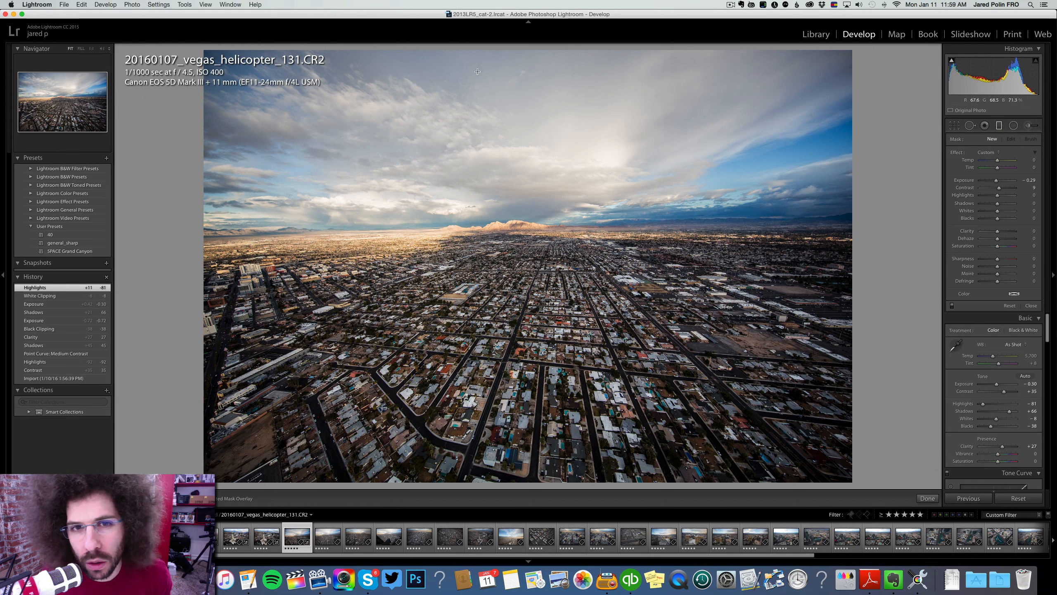
left_click_drag(488, 53, 495, 402)
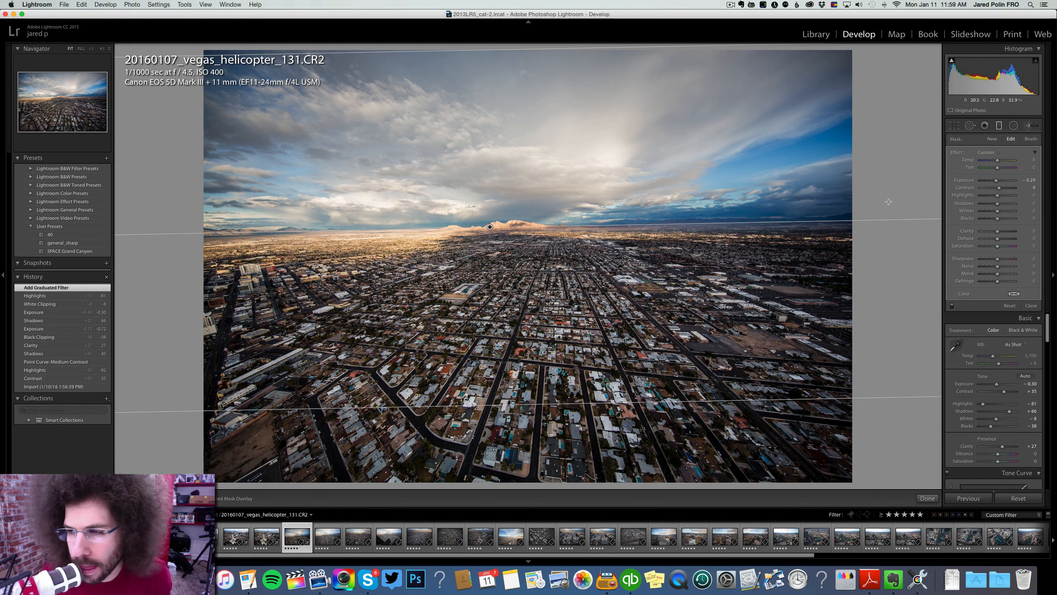
left_click_drag(1007, 180, 994, 181)
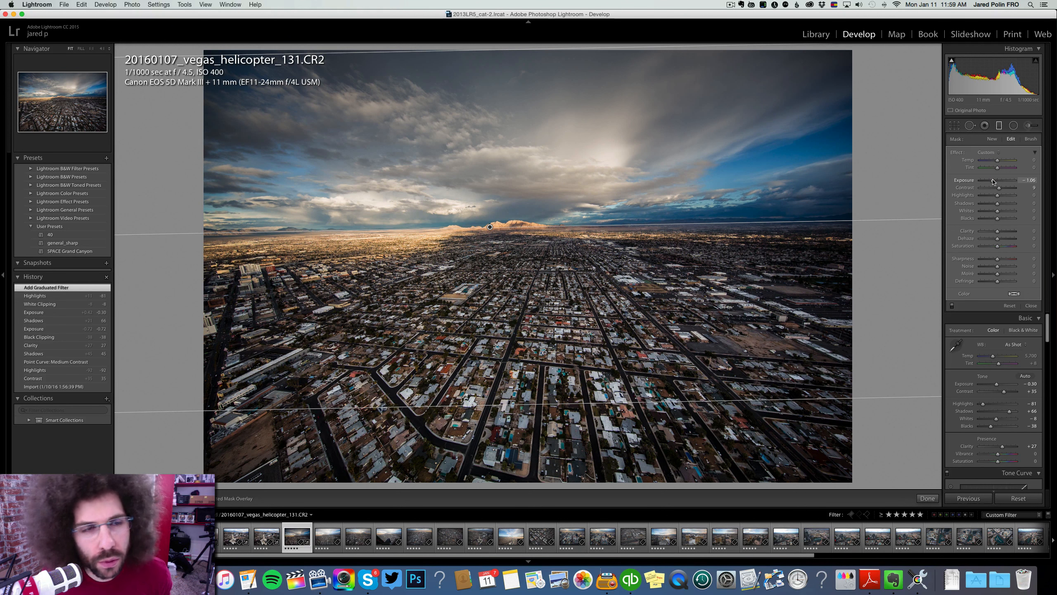
left_click(998, 126)
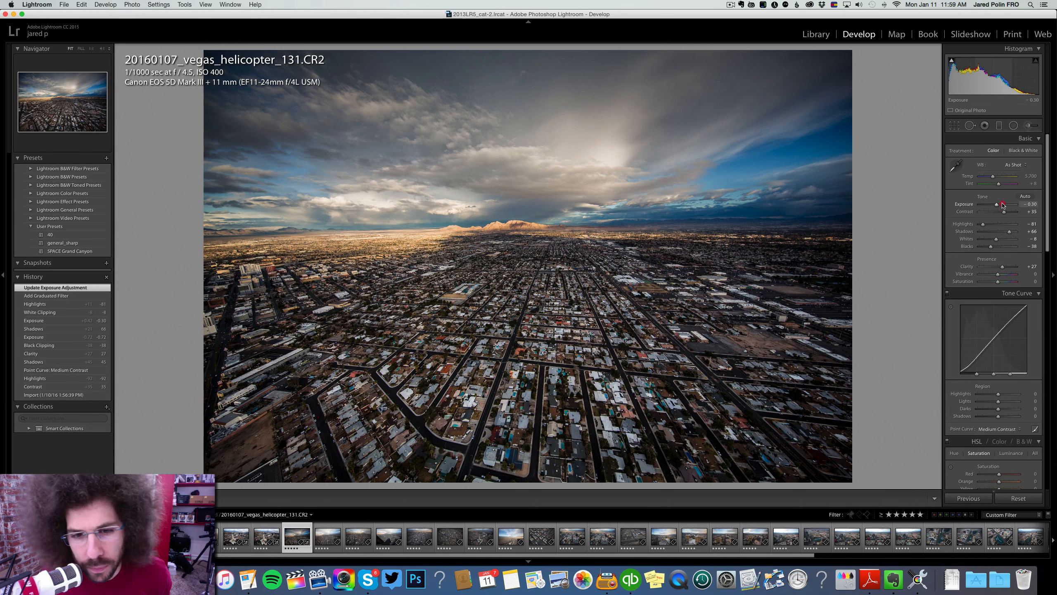
Step: Set photo 131 to Exposure +0.15 and Contrast +59, and refine its sky filter to Exposure -1.30 with slightly lower Highlights
left_click_drag(1002, 204, 1007, 212)
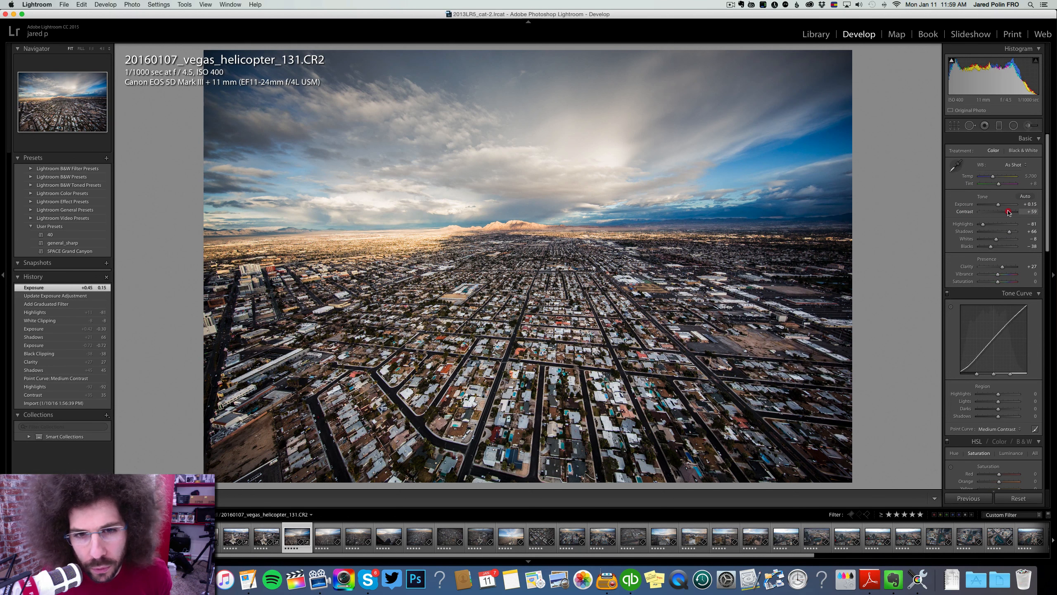
left_click(999, 126)
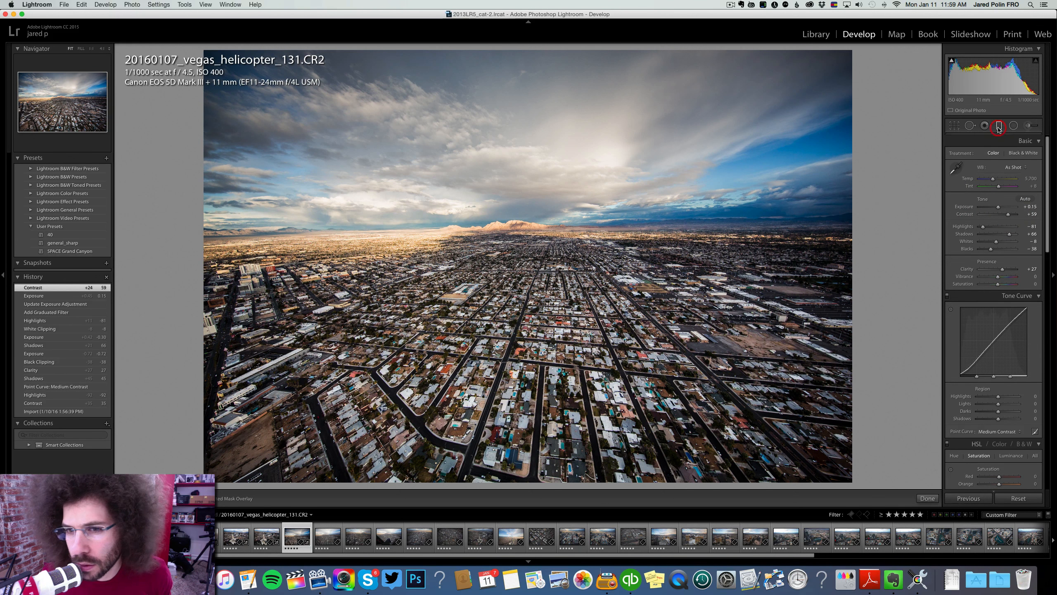
left_click(489, 228)
left_click(989, 181)
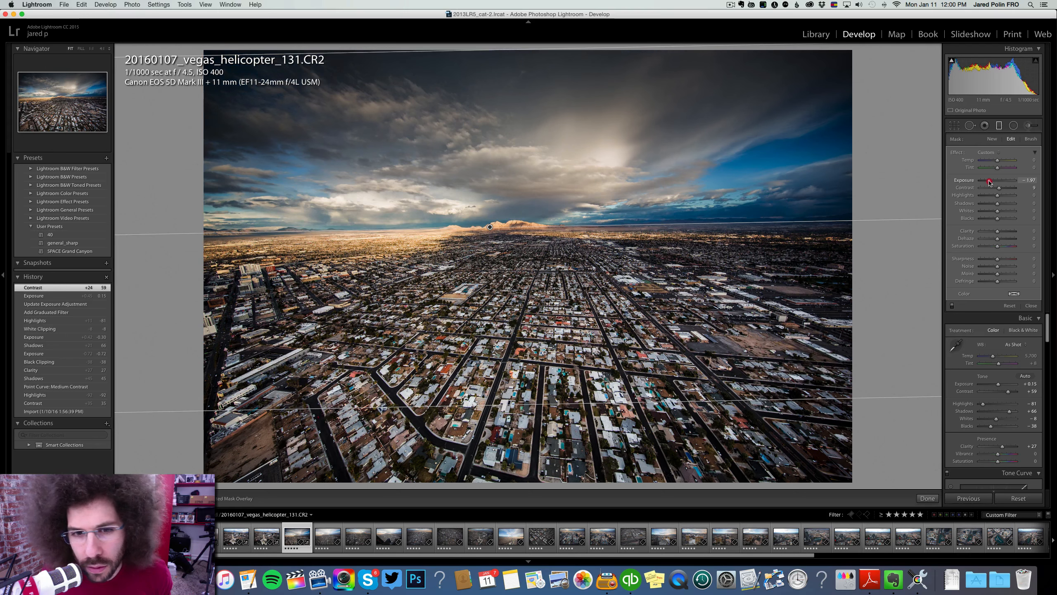
left_click_drag(990, 181, 997, 196)
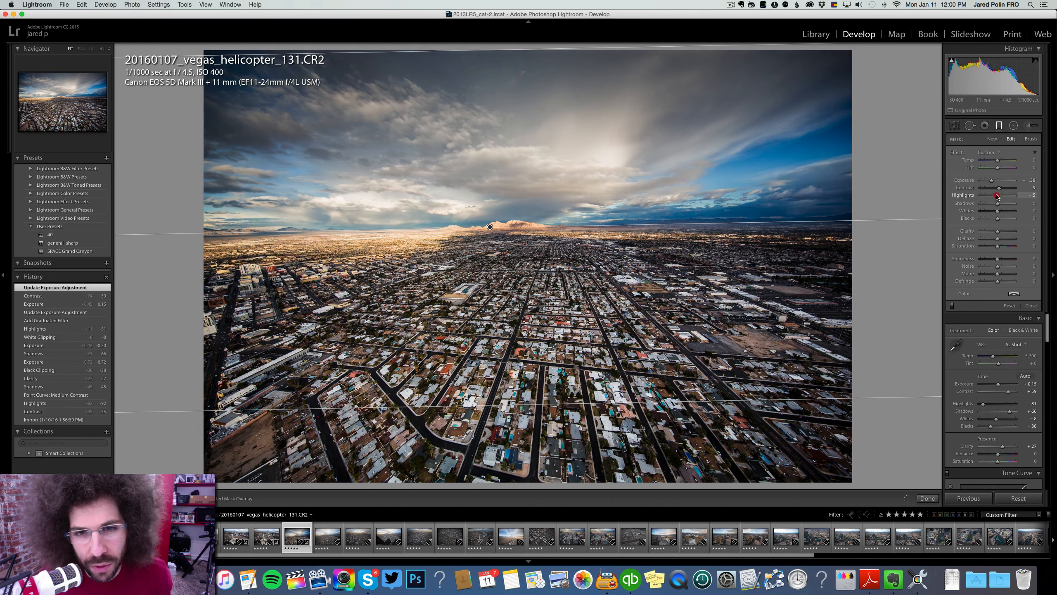
left_click(1000, 127)
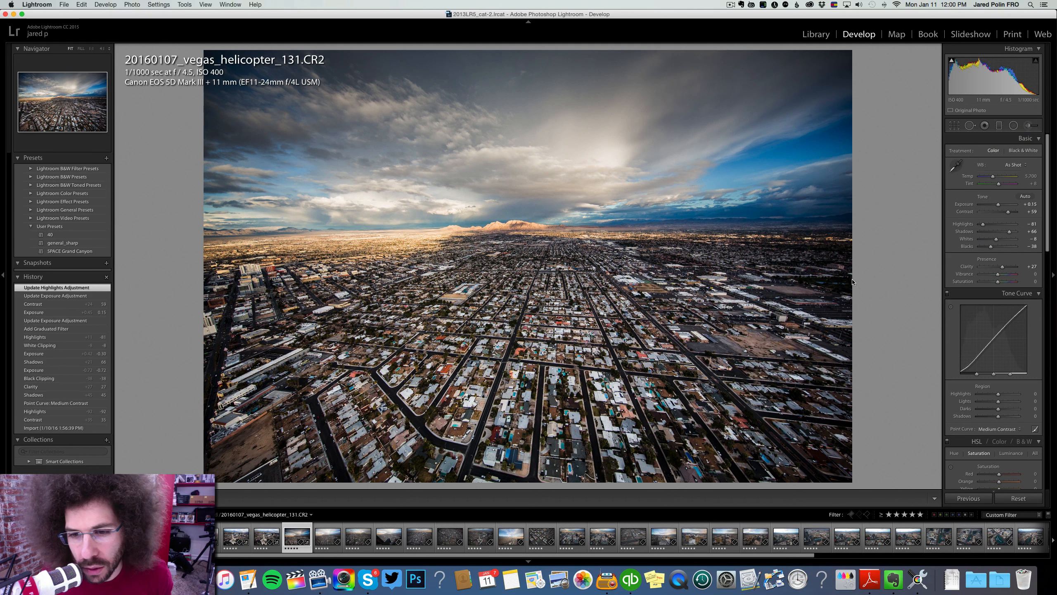
Step: Preview lens Profile Corrections on photo 131 and turn the correction back off
scroll(960, 241, "down", 15)
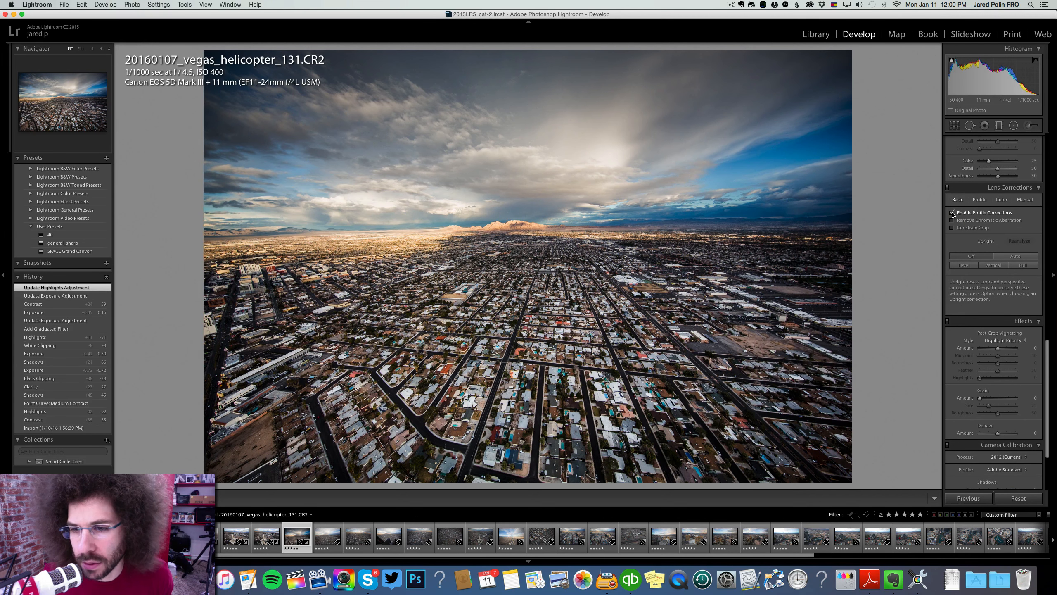
left_click(952, 212)
left_click(952, 213)
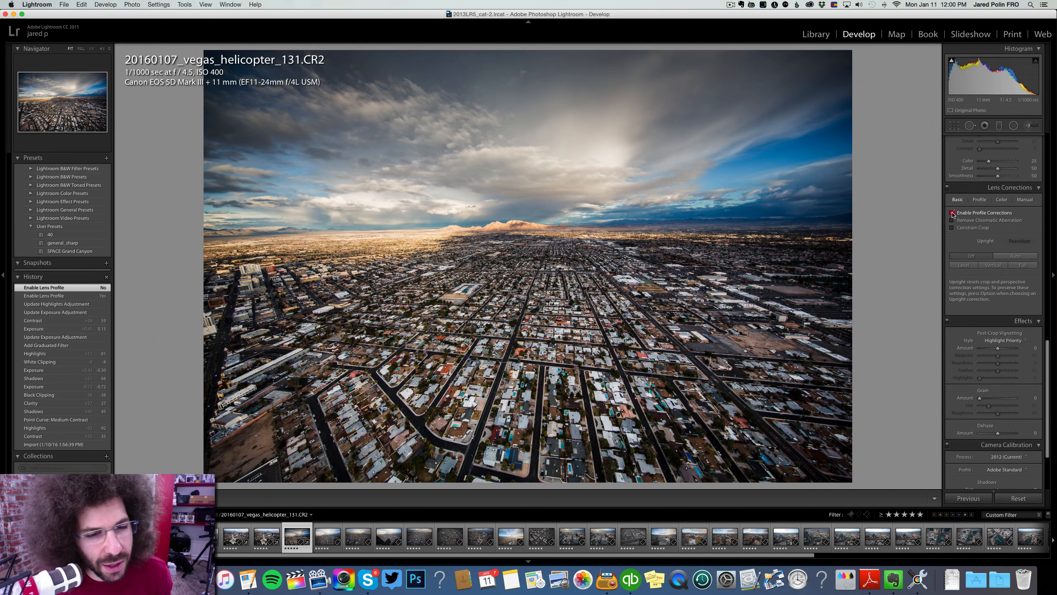
left_click(952, 214)
left_click(952, 213)
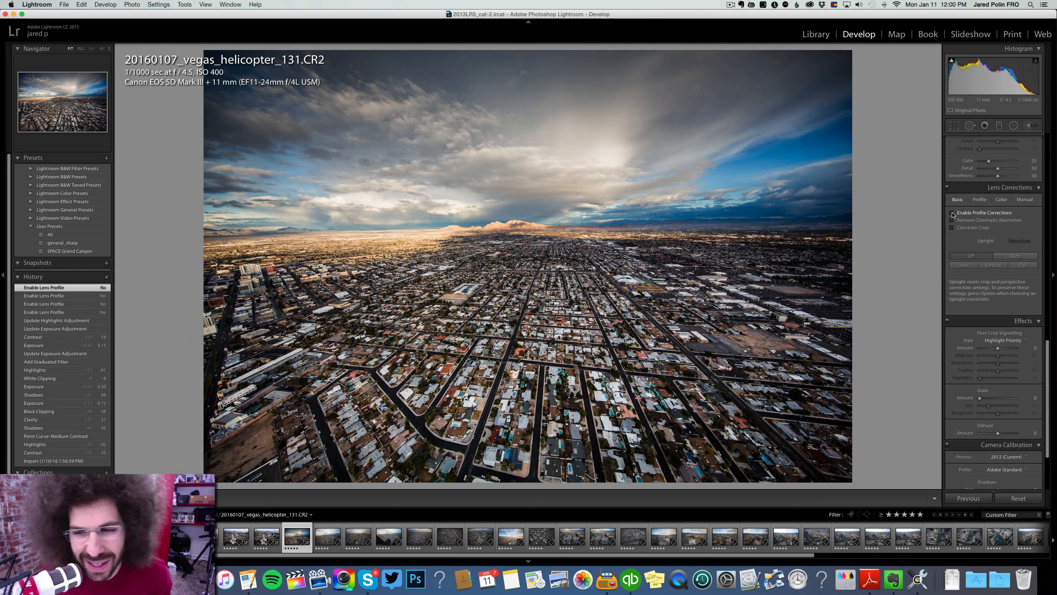
Step: Raise photo 131's Exposure to +0.40 and sync its develop settings to photo 136
scroll(986, 253, "up", 10)
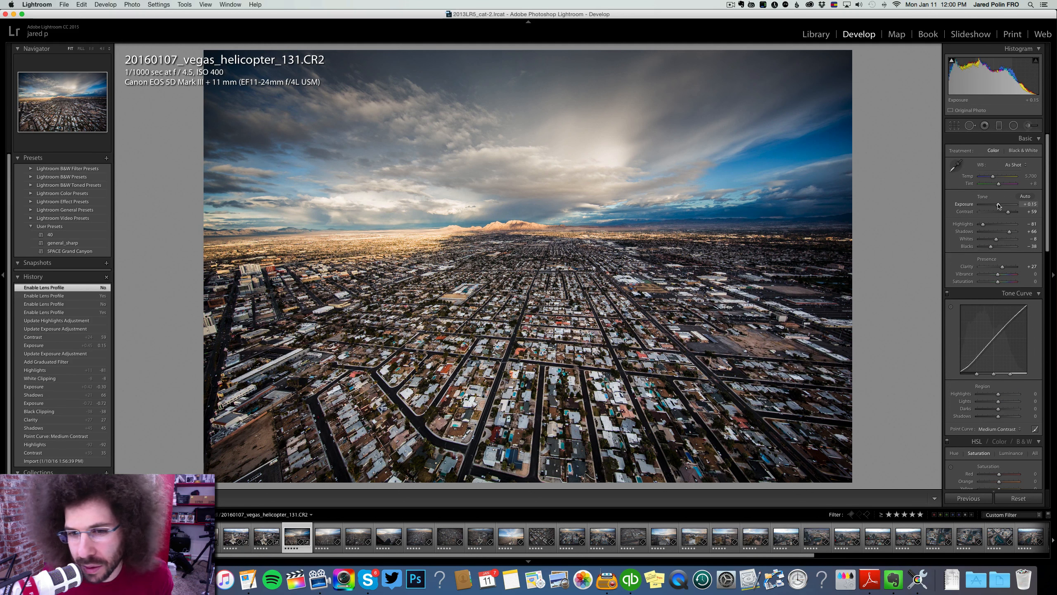
left_click_drag(998, 206, 999, 206)
key("Right")
key("Left")
left_click(325, 537, "shift")
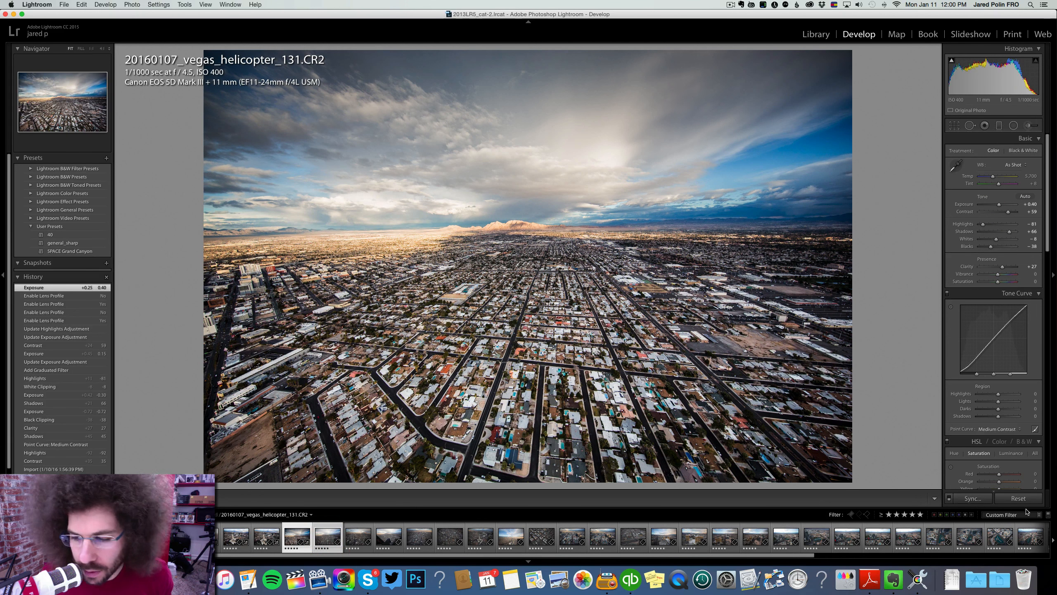
left_click(329, 528)
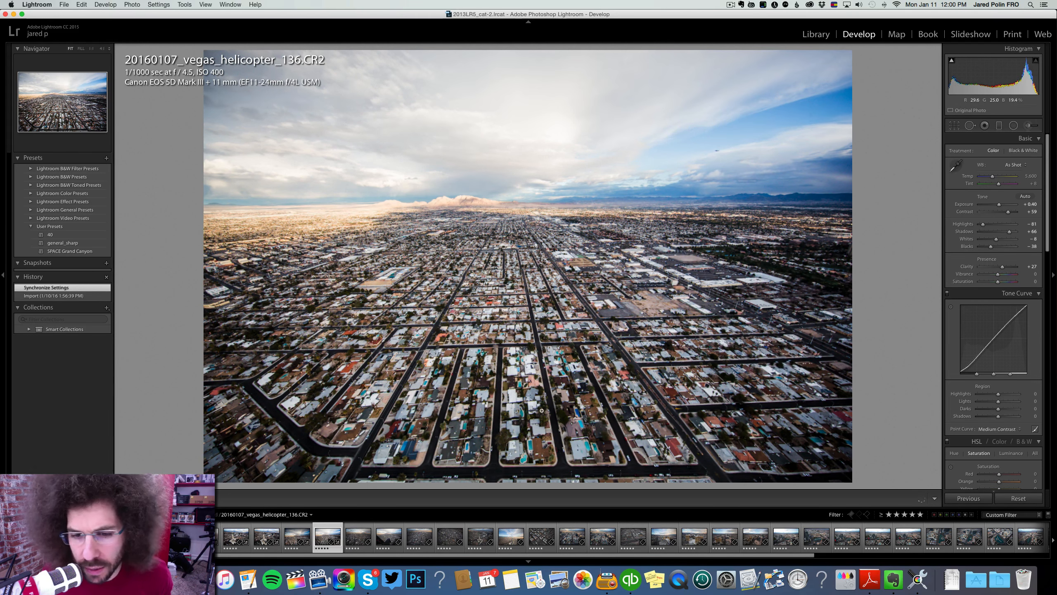
Step: Convert photo 136 to Black & White and inspect the aircraft in the sky up close
left_click(1021, 153)
left_click(715, 154)
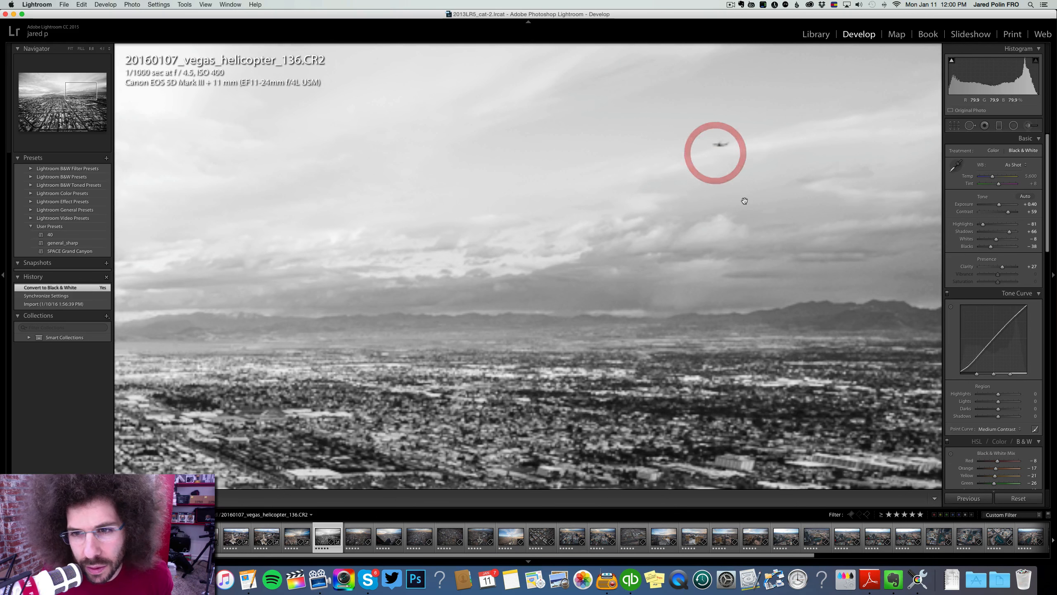
left_click(717, 162)
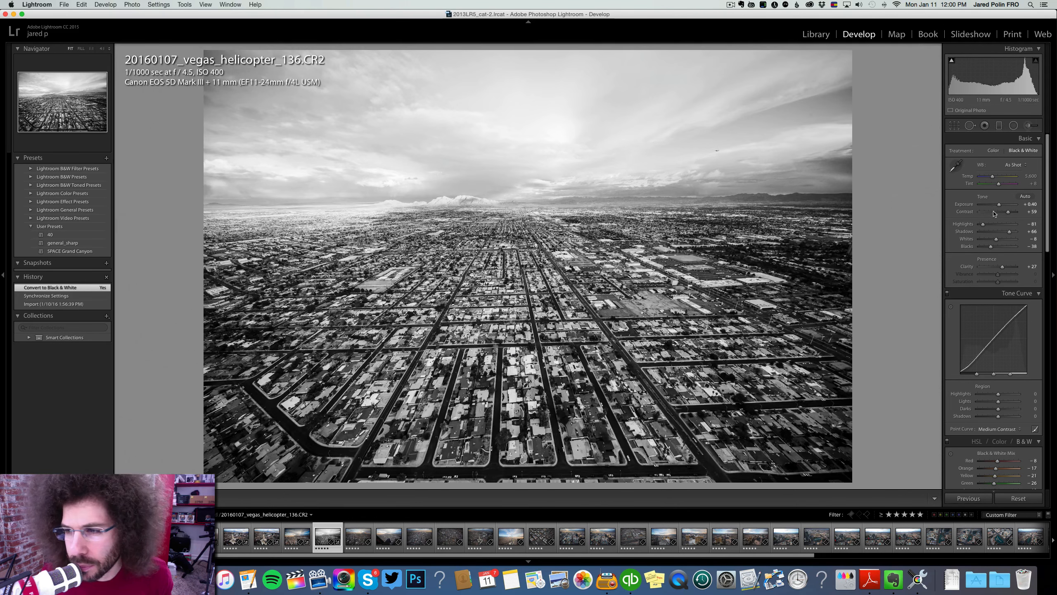
Step: Darken the sky of photo 136 with a graduated filter at Exposure -0.93 and fine-tune the photo's basic tonal settings
left_click(998, 126)
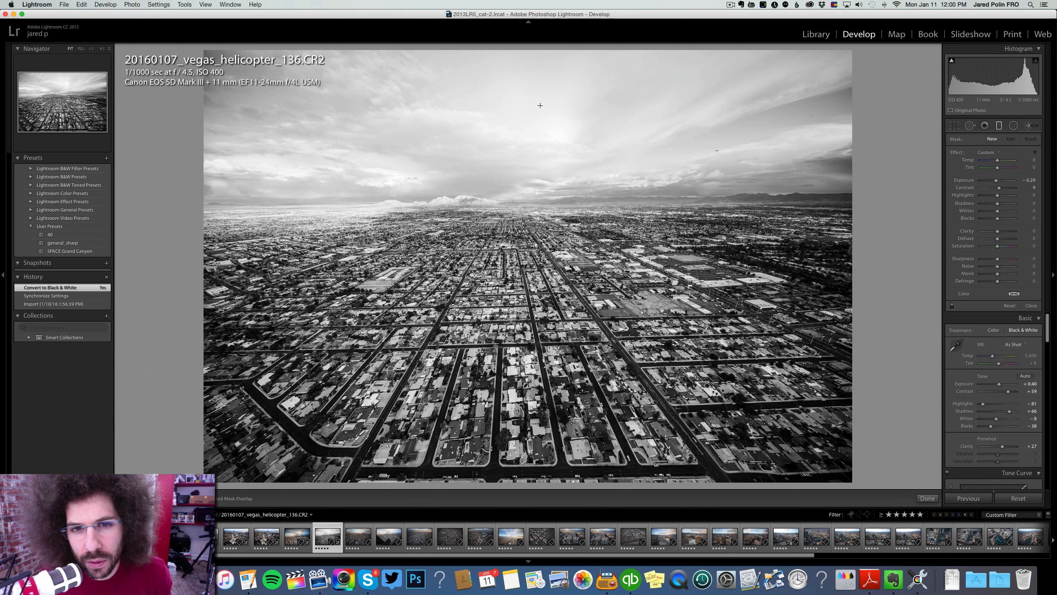
left_click_drag(499, 51, 499, 329)
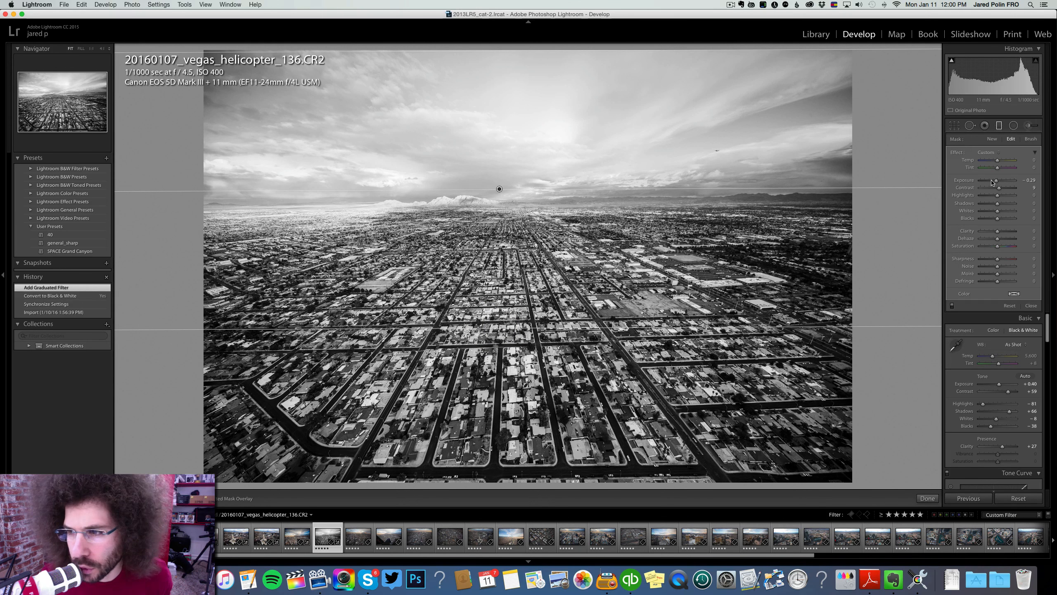
left_click_drag(992, 181, 992, 181)
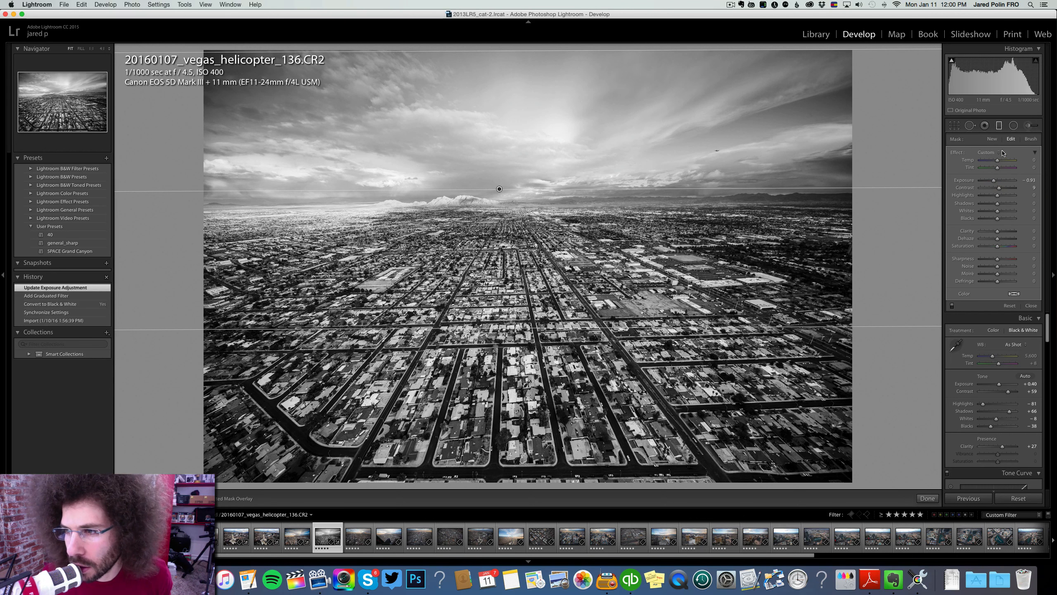
left_click(999, 125)
scroll(999, 216, "up", 3)
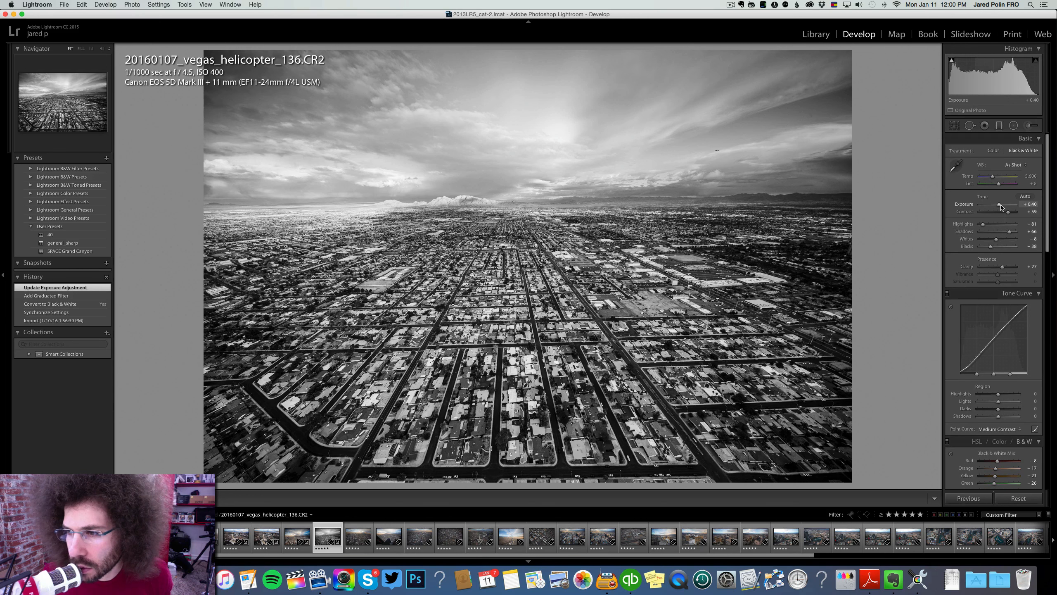
left_click_drag(1001, 207, 998, 247)
Step: Open photo 162 and examine the streets, downtown buildings and distant mountains at close zoom
key("Right")
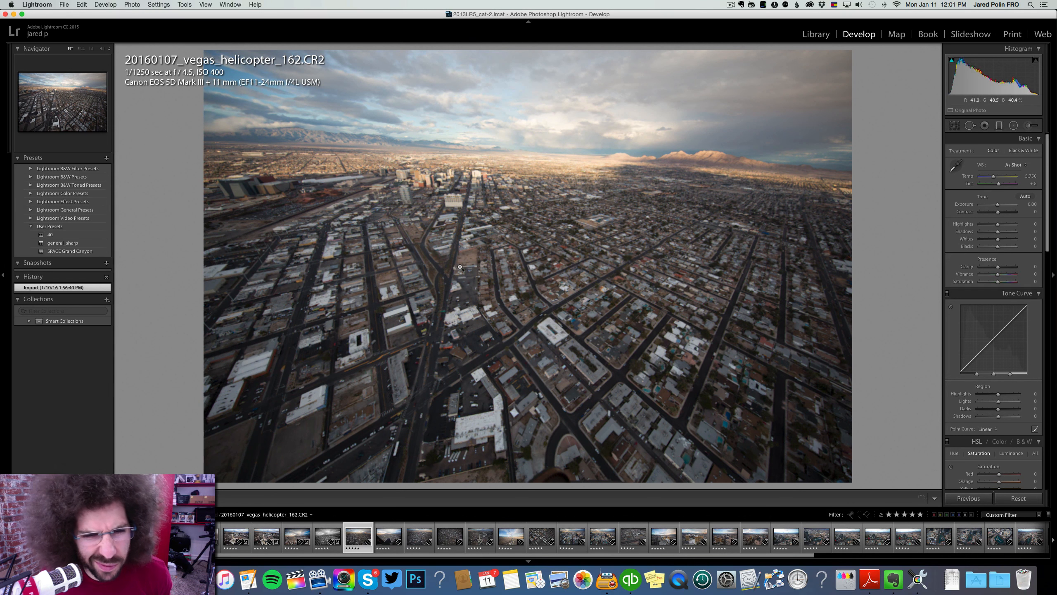
left_click(498, 265)
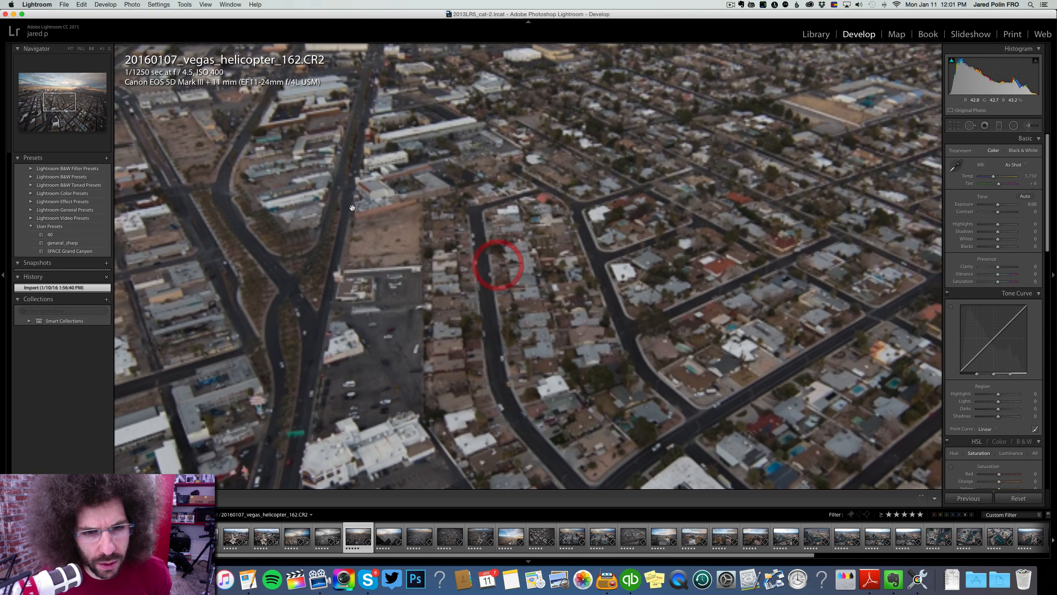
left_click_drag(380, 158, 702, 389)
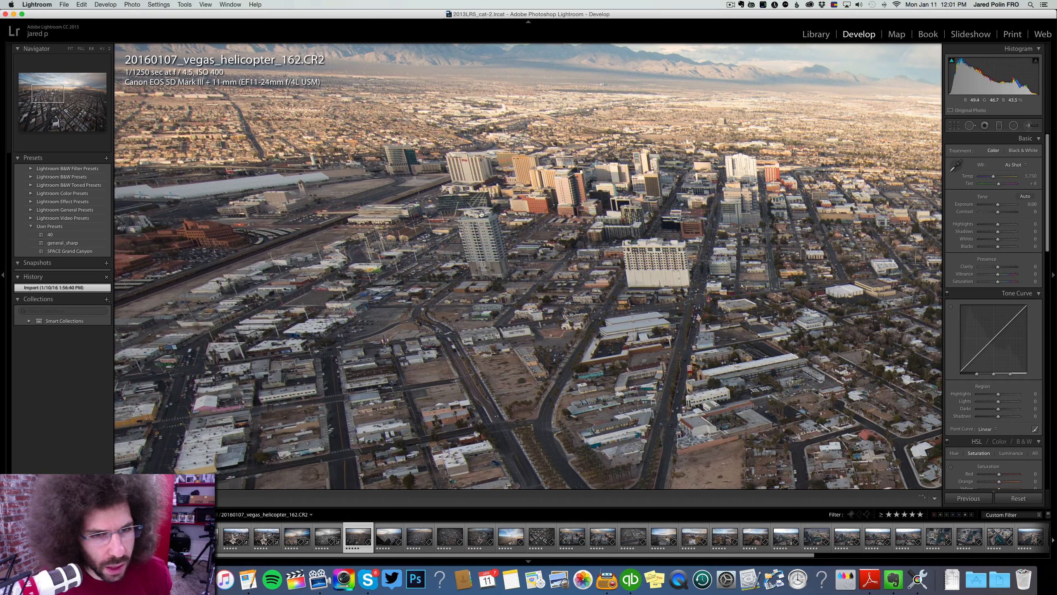
left_click(433, 208)
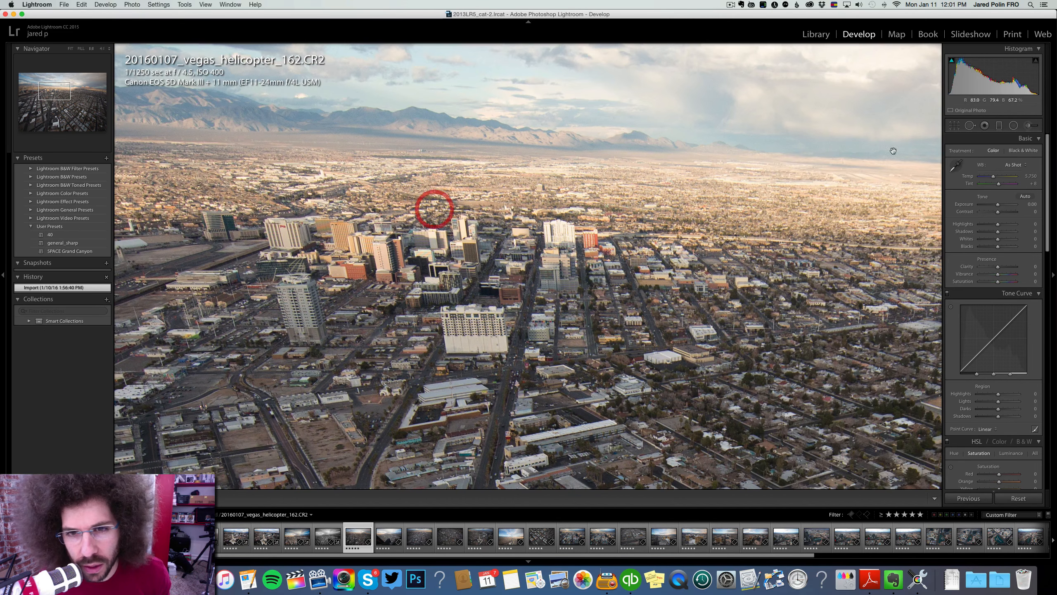
left_click(561, 283)
left_click(739, 260)
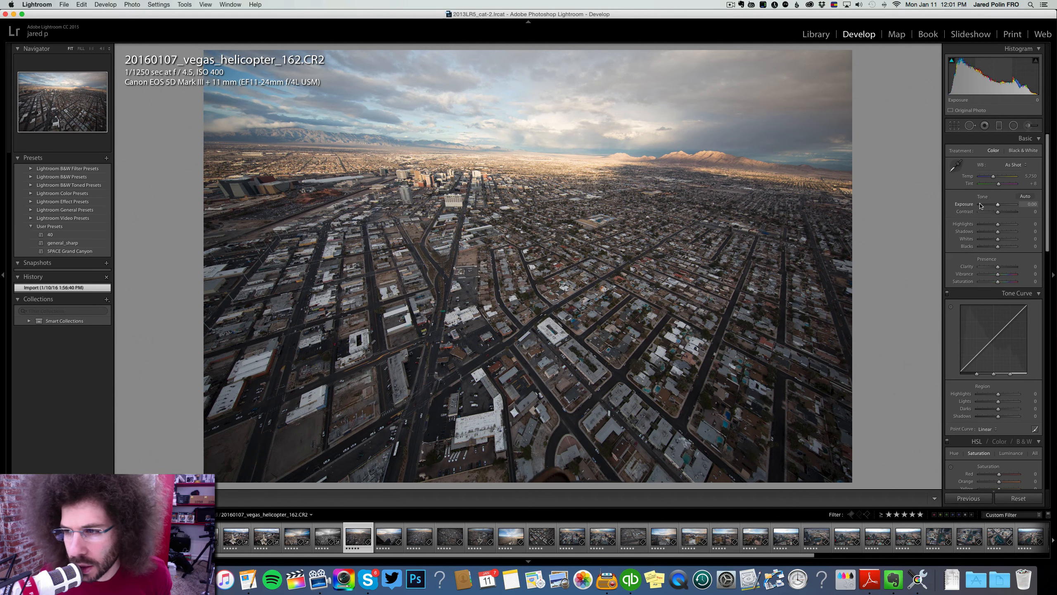
Step: Give photo 162 Exposure +0.90, Contrast +38, Highlights -67, Shadows +22, Blacks -25, Clarity +21 and a Medium Contrast point curve
left_click_drag(999, 204, 1005, 211)
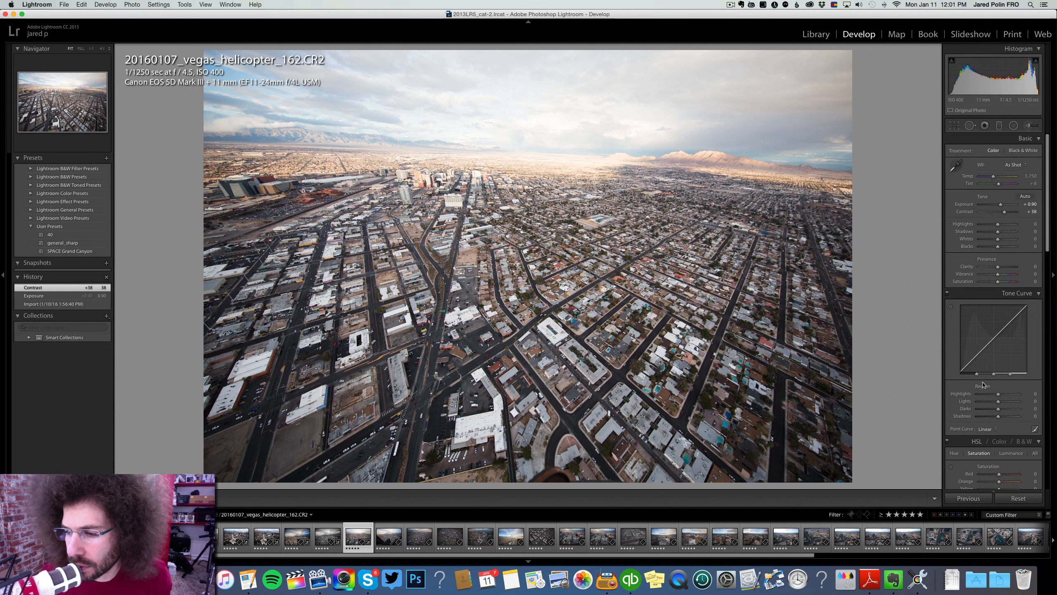
left_click(986, 429)
left_click(995, 433)
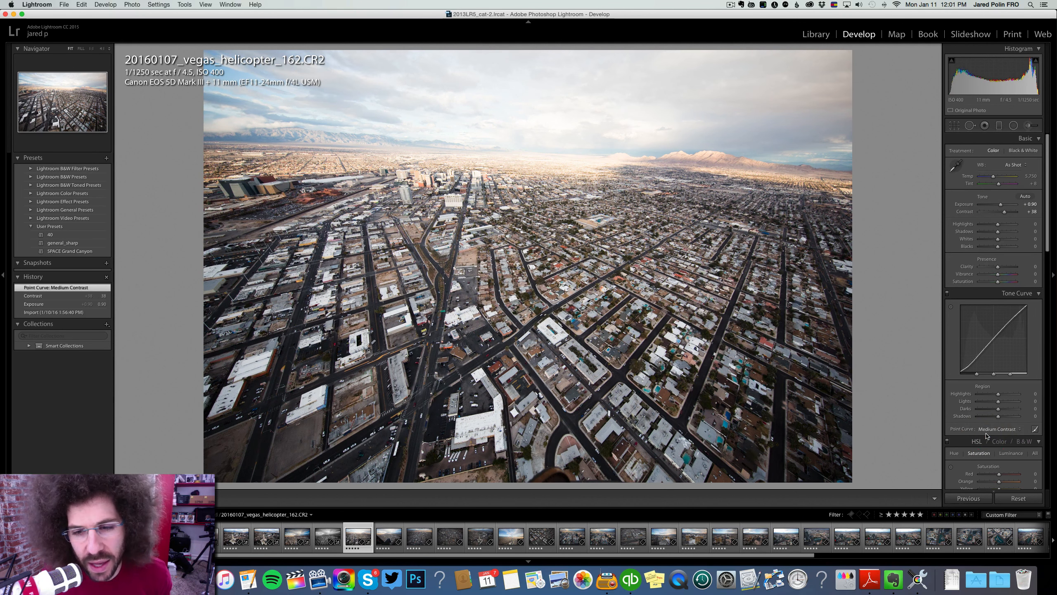
left_click_drag(998, 267, 985, 224)
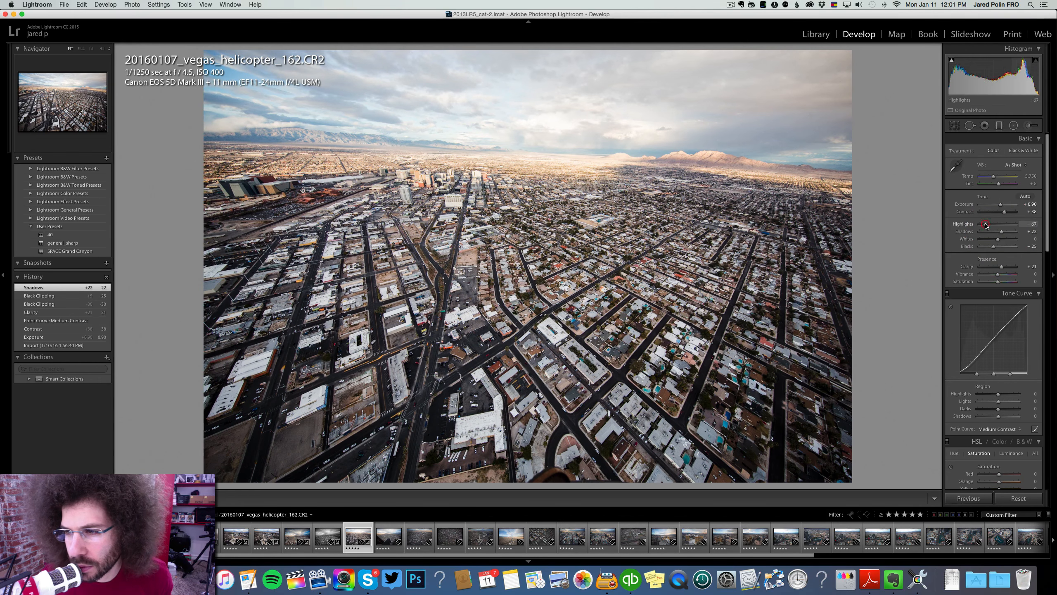
Step: Add a graduated filter to photo 162 from the top of the sky down past the horizon, with Exposure -1.26
left_click(998, 128)
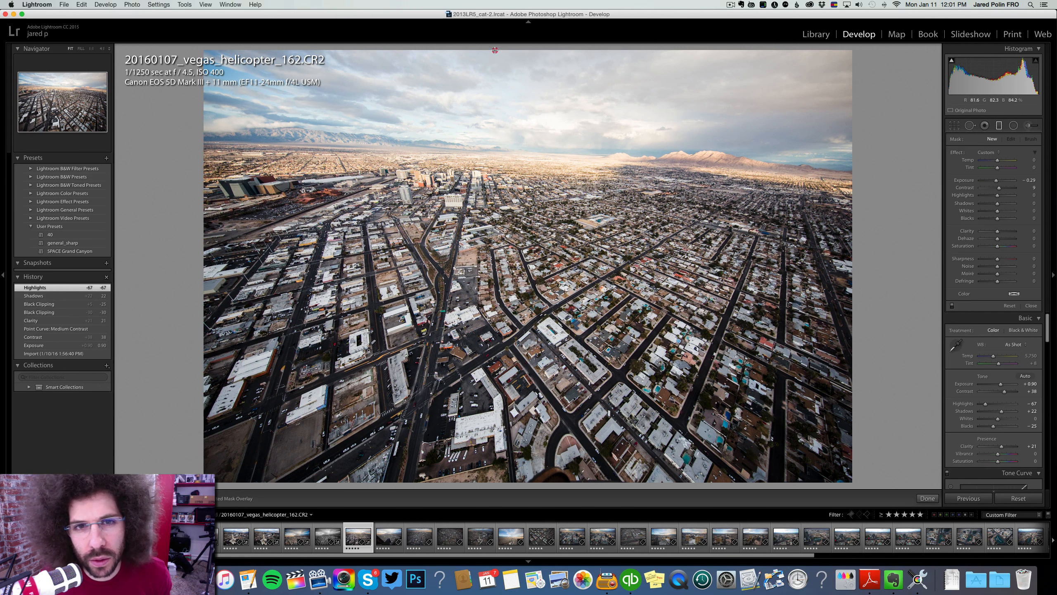
left_click_drag(496, 49, 485, 286)
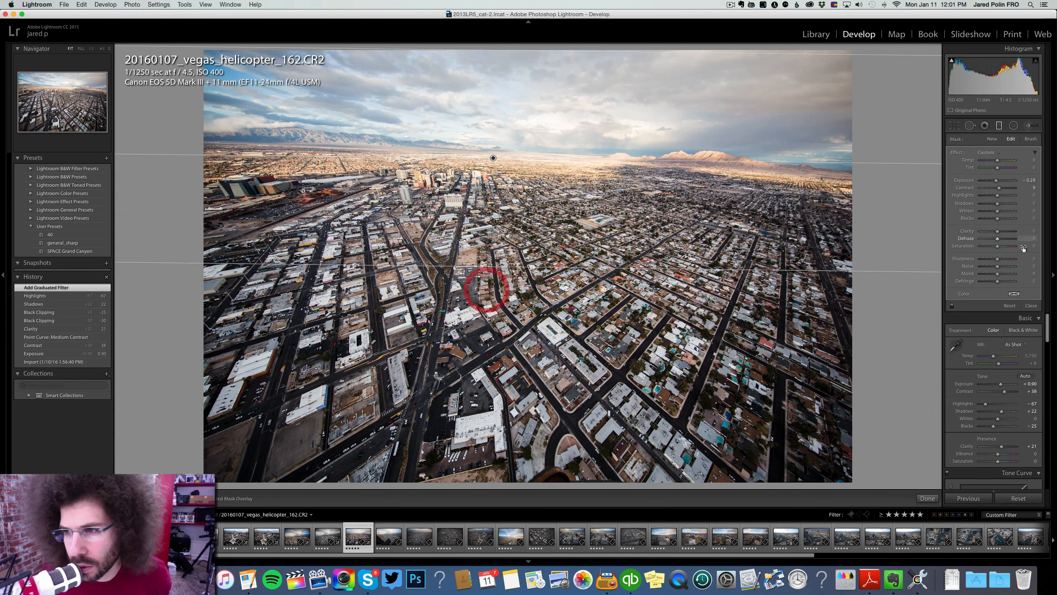
left_click_drag(995, 181, 993, 182)
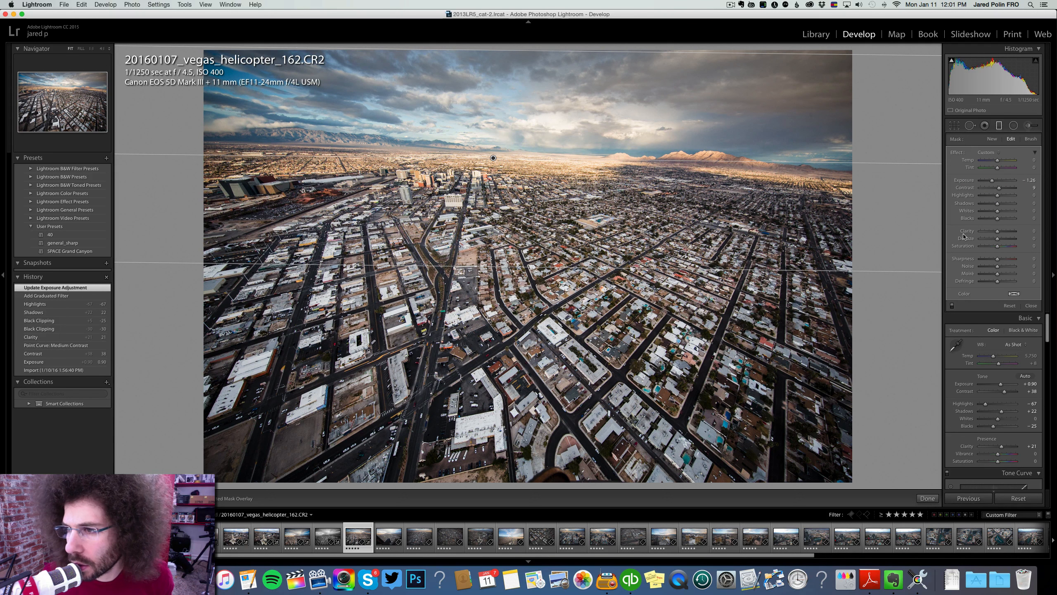
left_click(999, 126)
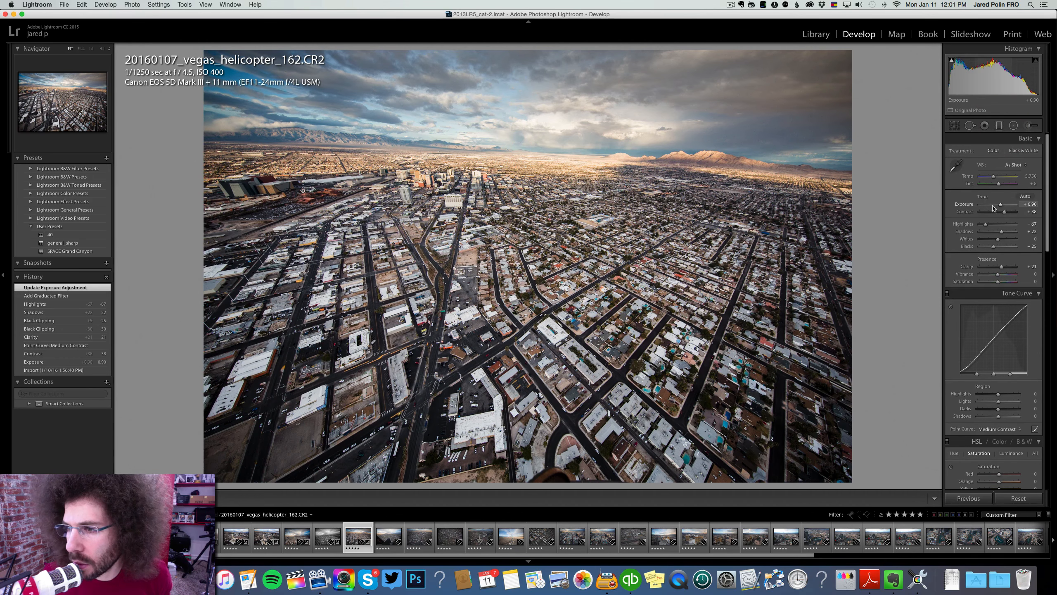
Step: Set photo 162's Whites to +30 and move on to photo 182
left_click_drag(998, 238, 1003, 238)
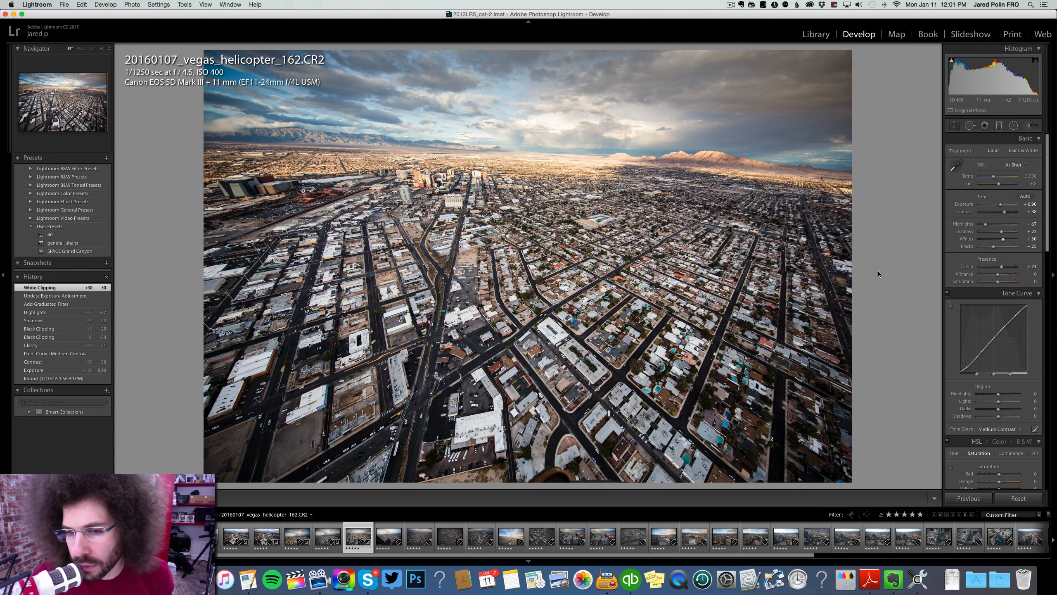
key("Right")
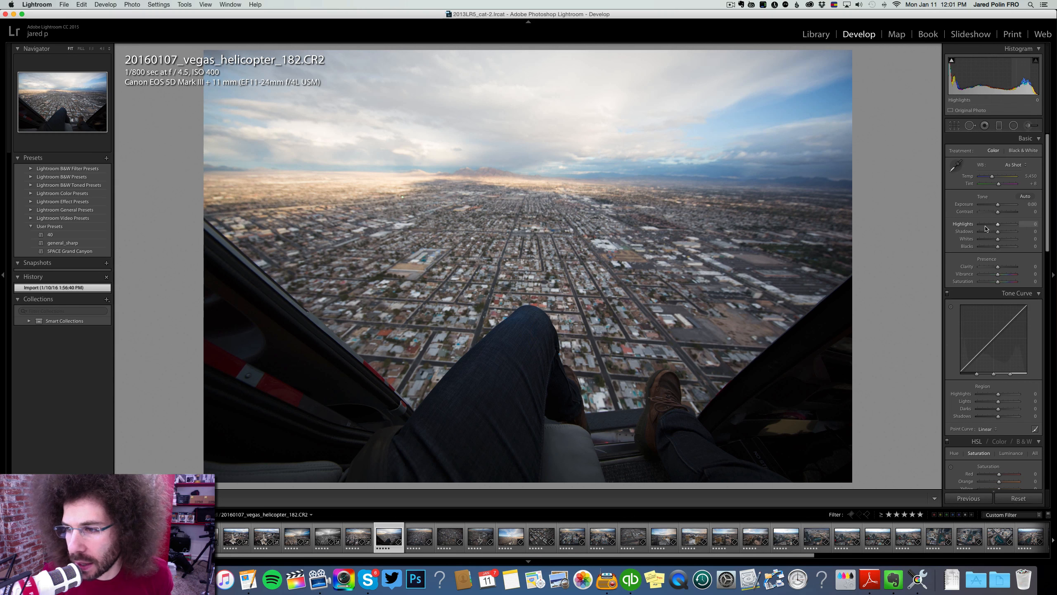
Step: Set photo 182's Highlights to -67 and examine the knee and the streets beyond it at close zoom
left_click_drag(997, 224, 985, 226)
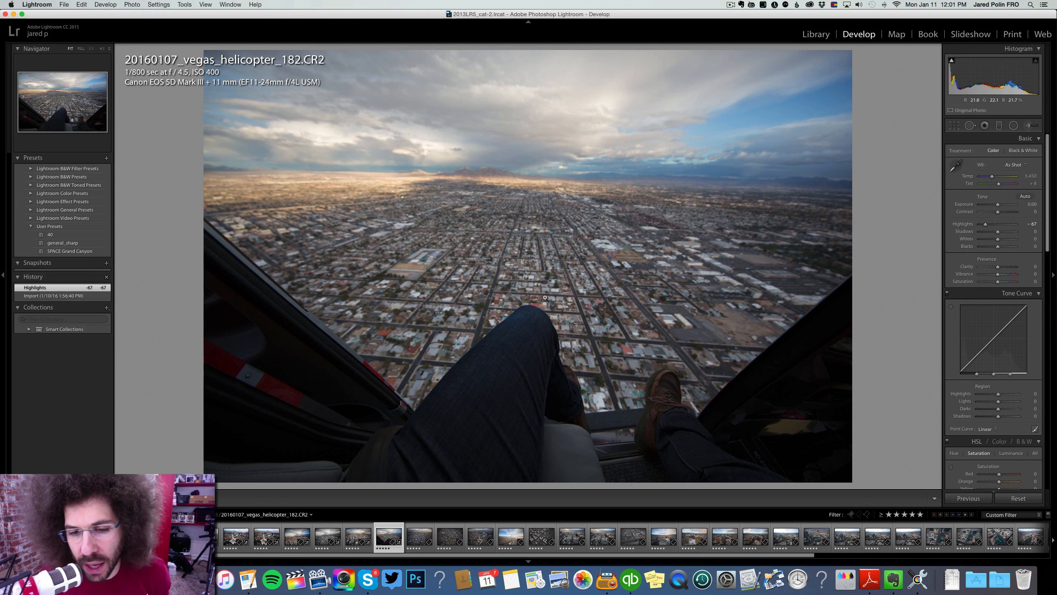
left_click(502, 325)
left_click_drag(632, 270, 573, 256)
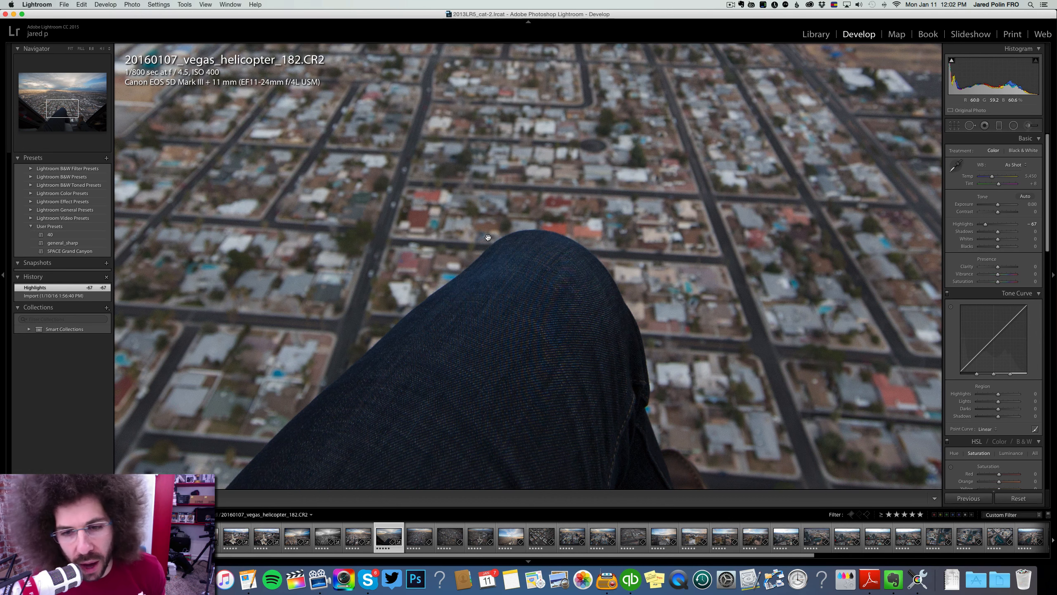
left_click_drag(637, 133, 638, 324)
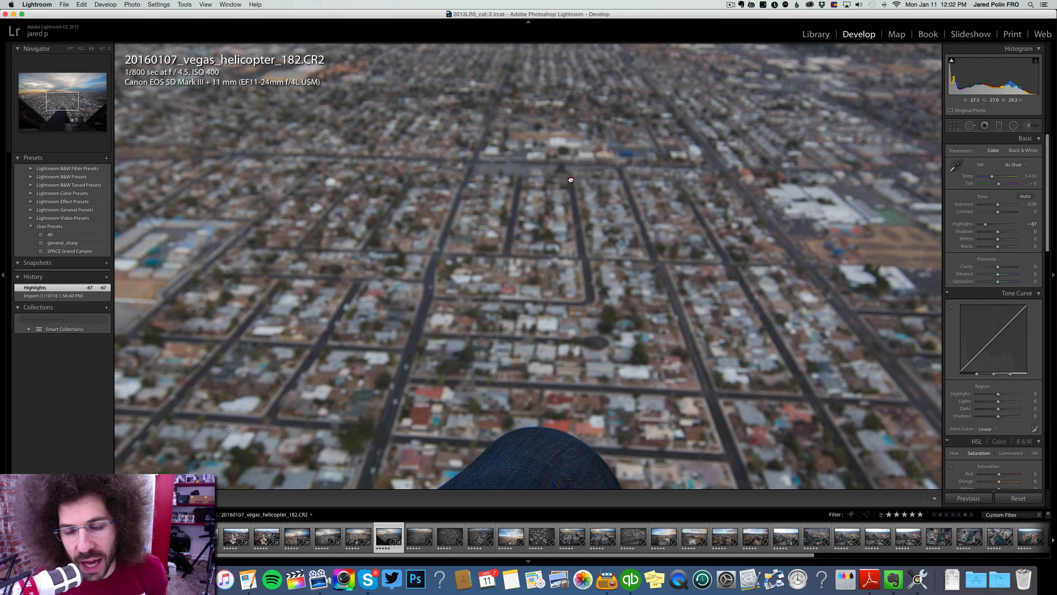
left_click(570, 179)
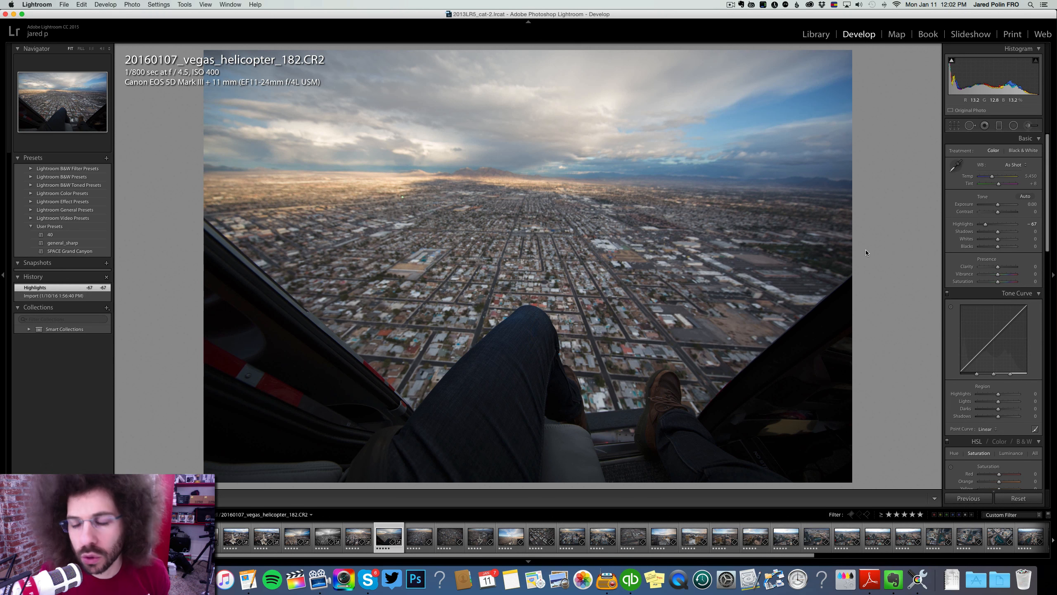
Step: Give photo 182 Exposure +0.87, Contrast +30, Shadows +51, Clarity +23 and a Strong Contrast point curve
left_click_drag(1001, 205, 1001, 267)
left_click(986, 429)
left_click(987, 433)
left_click(988, 431)
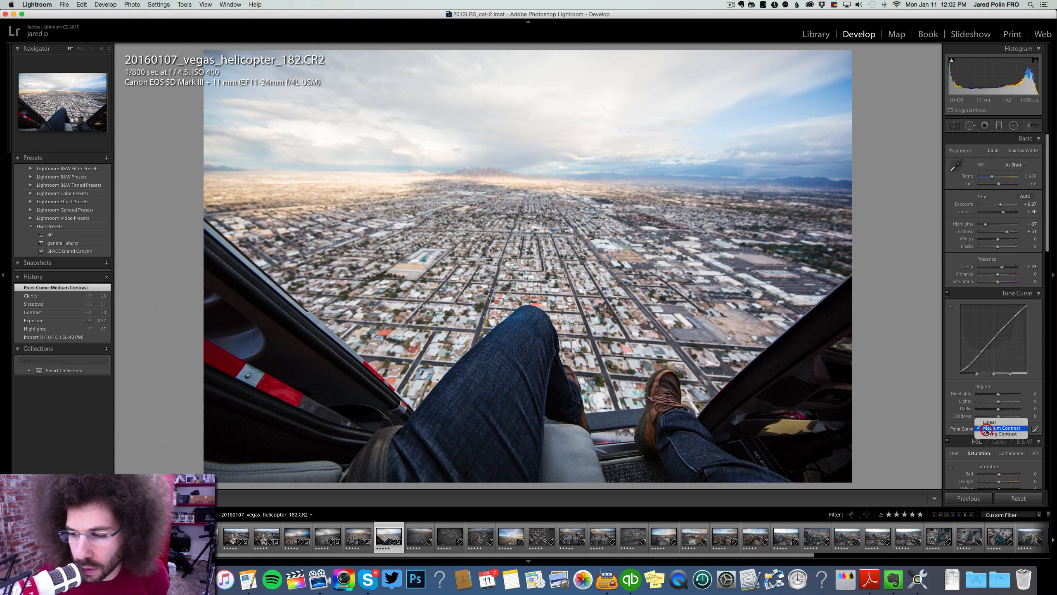
left_click(991, 436)
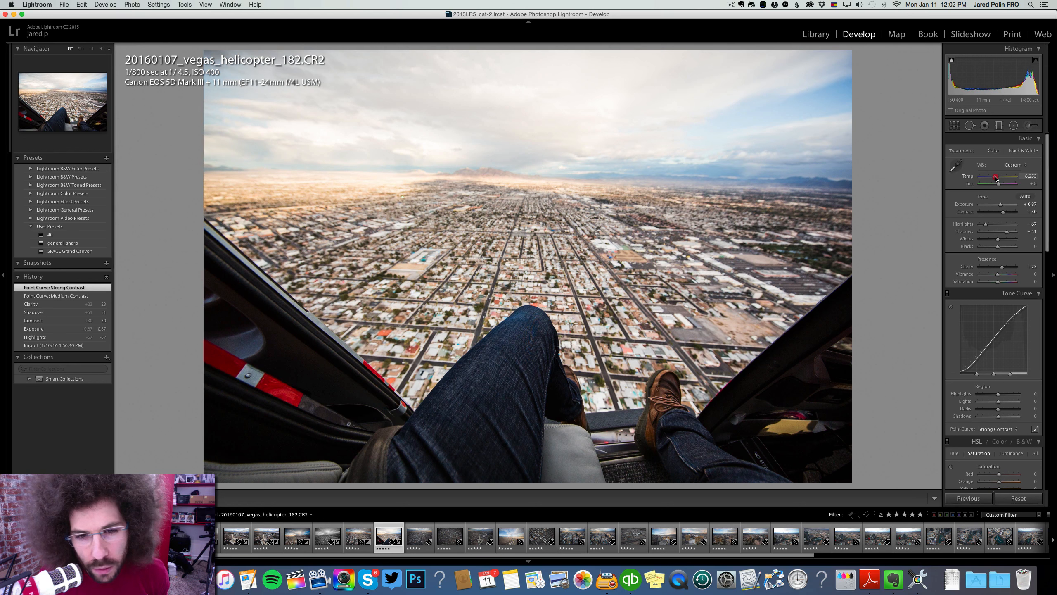
Step: Warm photo 182 to Temp 6,253 and set Highlights to -64 and Whites to -11
left_click_drag(996, 178, 995, 178)
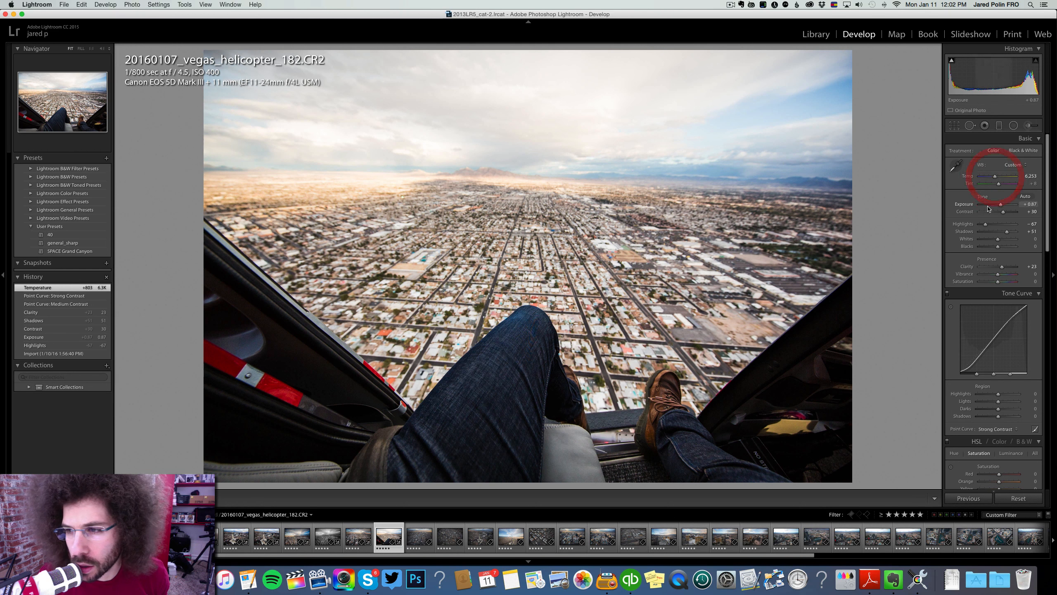
left_click_drag(986, 226, 997, 241)
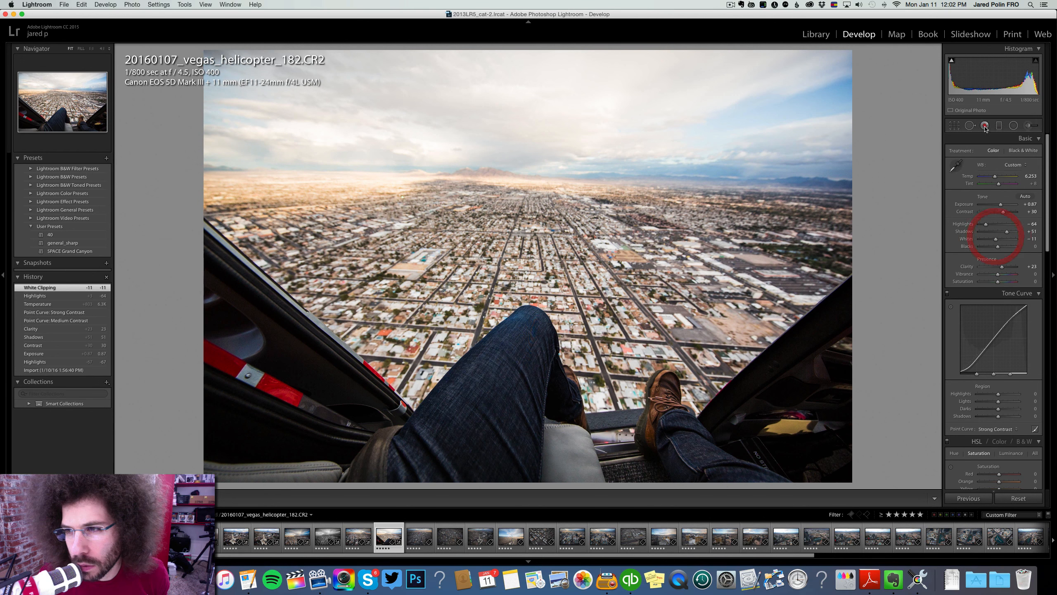
Step: Add a graduated filter to photo 182 from the top of the sky down past the horizon to the knee, with Exposure -1.47
left_click(998, 126)
left_click_drag(510, 49, 499, 336)
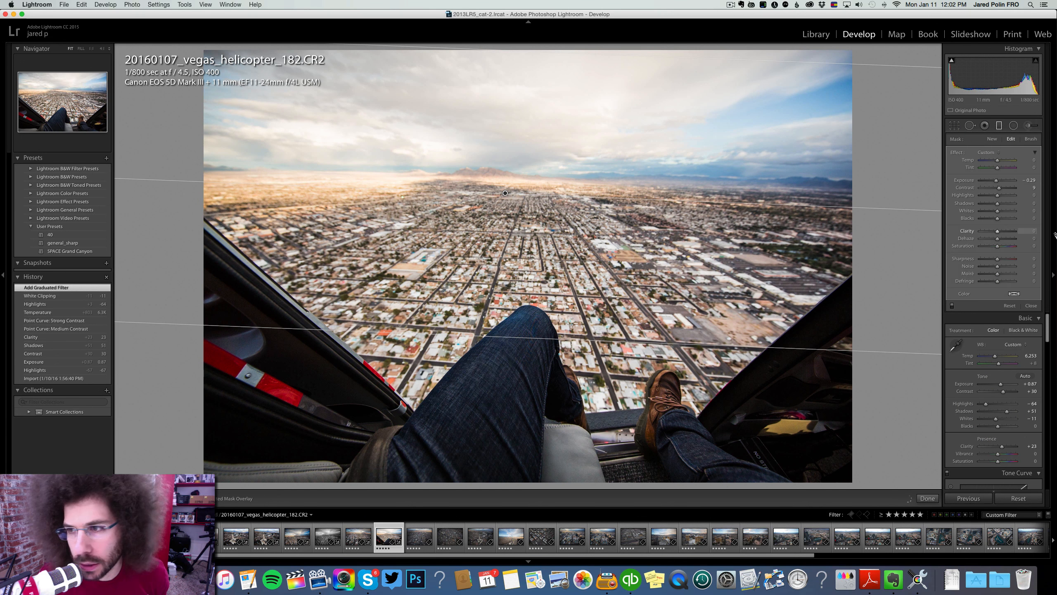
left_click_drag(997, 180, 991, 182)
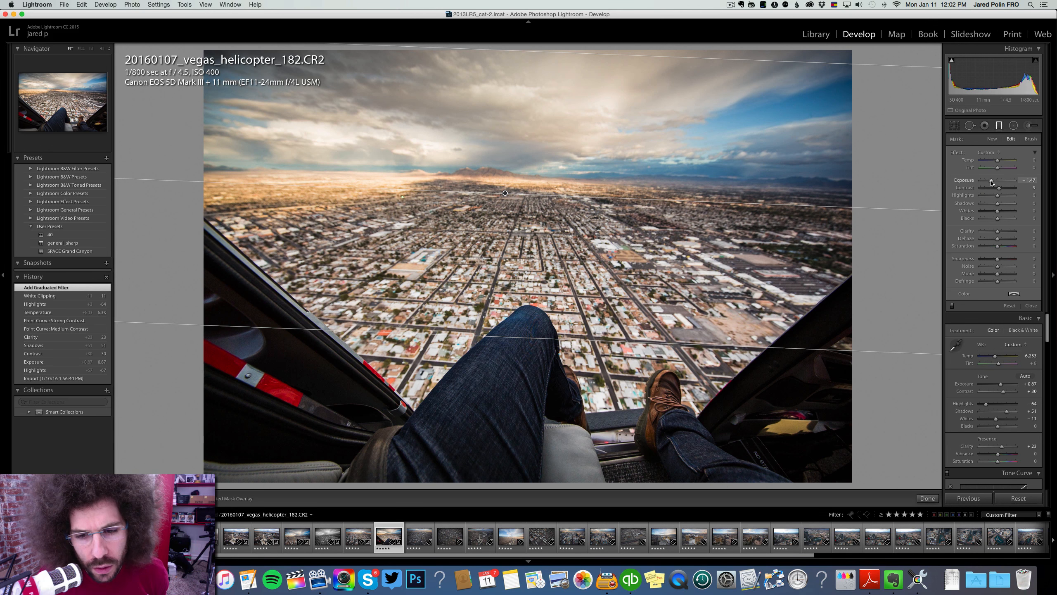
left_click(991, 183)
left_click(998, 125)
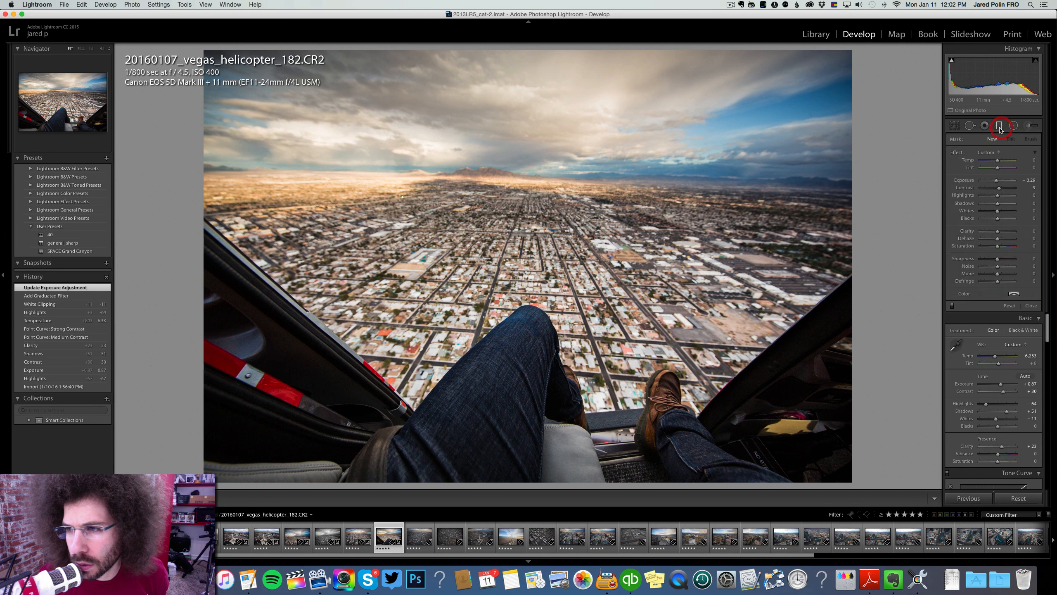
Step: Set photo 182's Temp to 6,023, Blacks to -11 and Whites to +13
left_click_drag(995, 178, 995, 179)
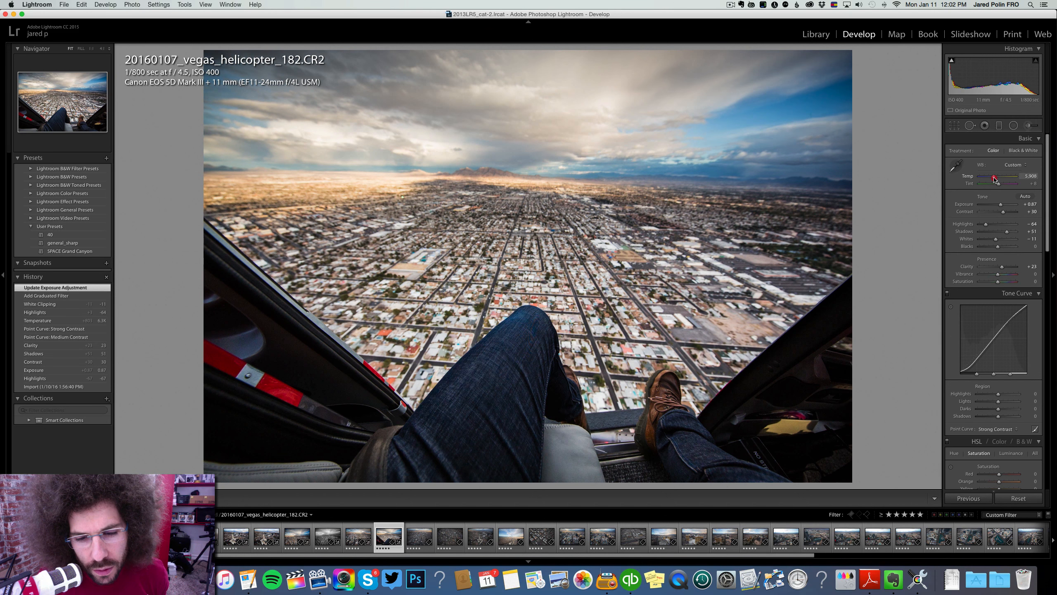
left_click_drag(994, 178, 994, 179)
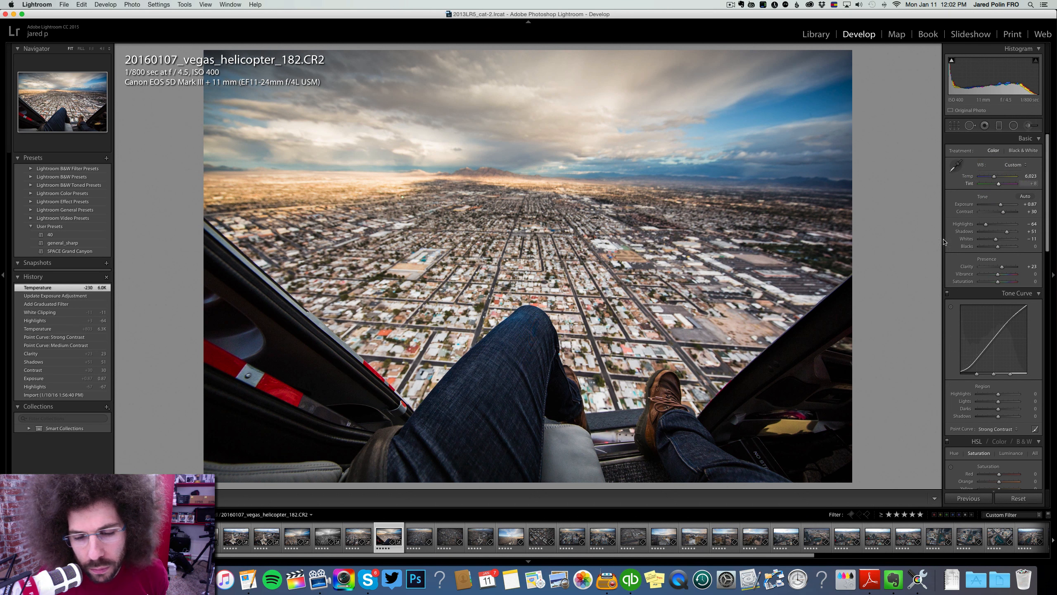
left_click_drag(993, 246, 1001, 238)
Step: Compare photo 182 with and without lens profile corrections, leaving them disabled
scroll(989, 250, "down", 10)
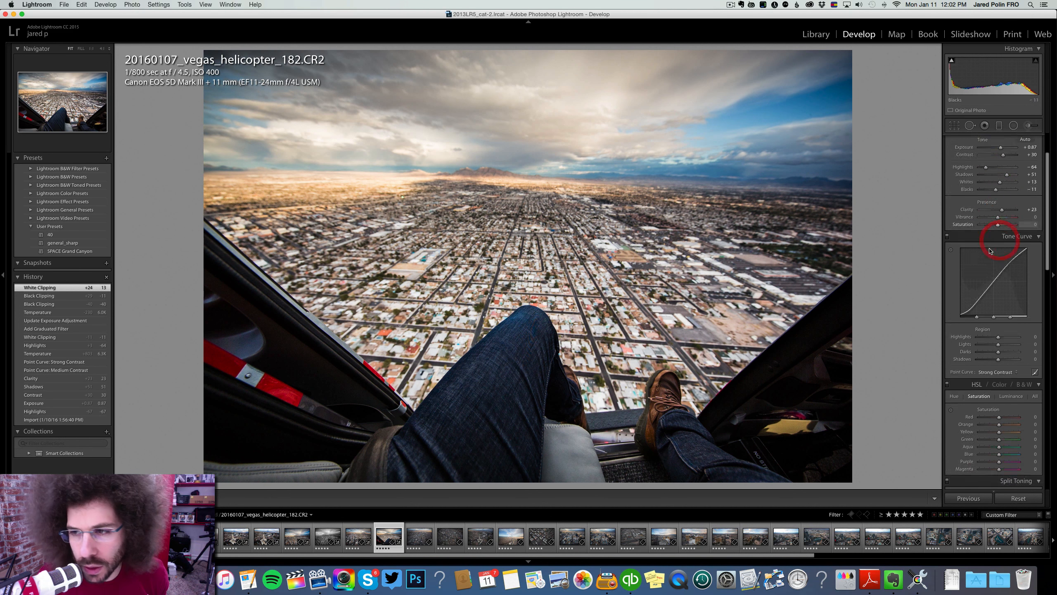
scroll(990, 249, "up", 8)
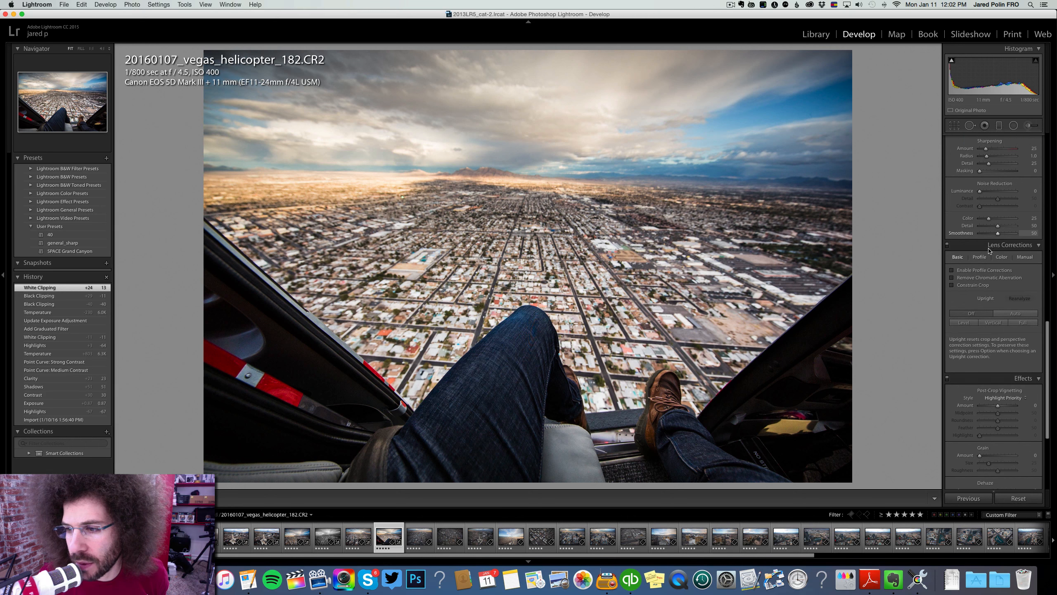
left_click(951, 267)
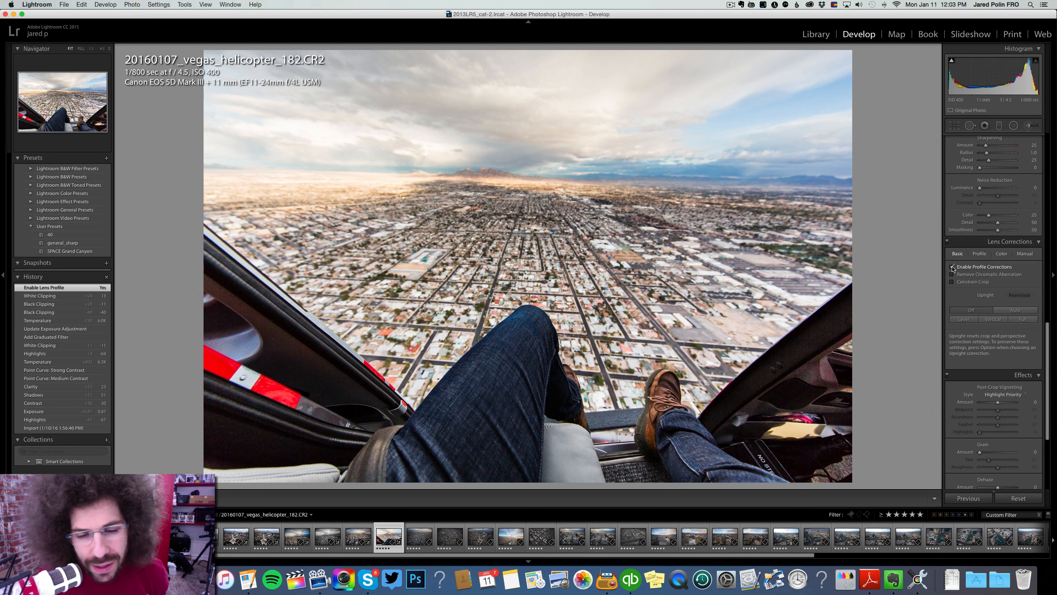
left_click(951, 266)
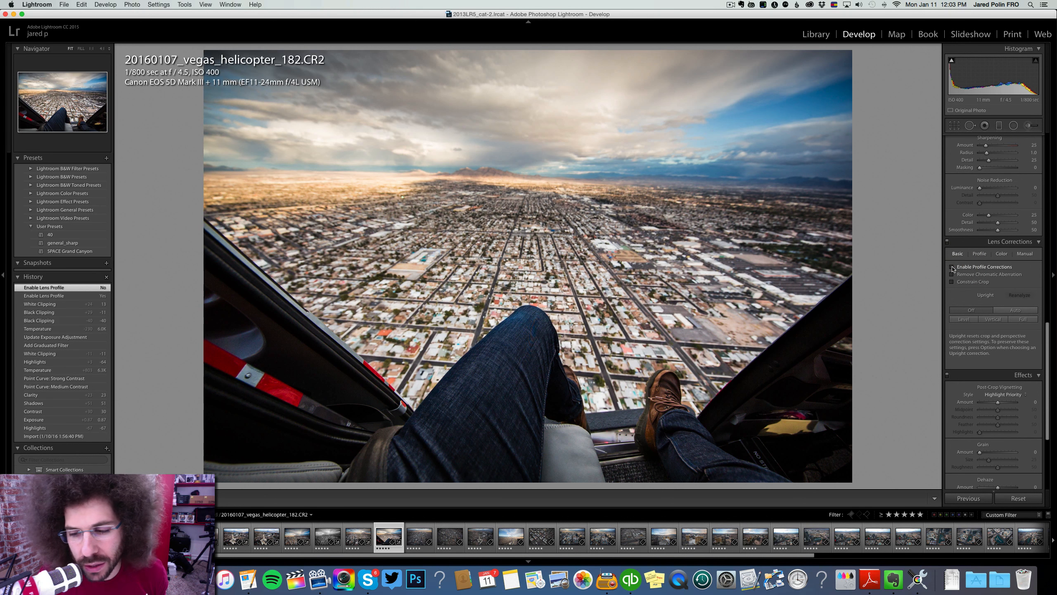
left_click(951, 266)
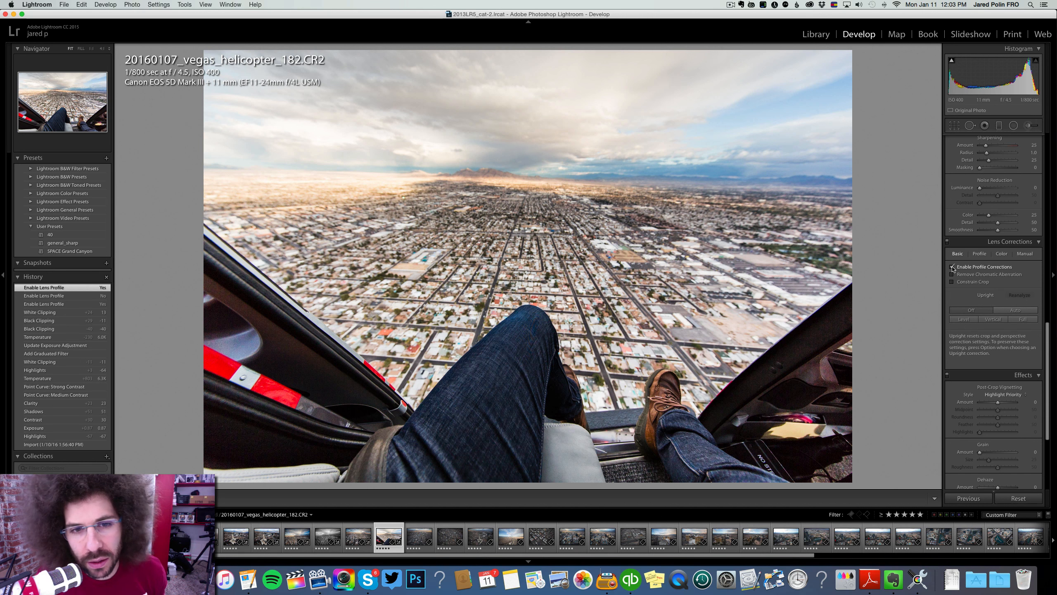
left_click(952, 266)
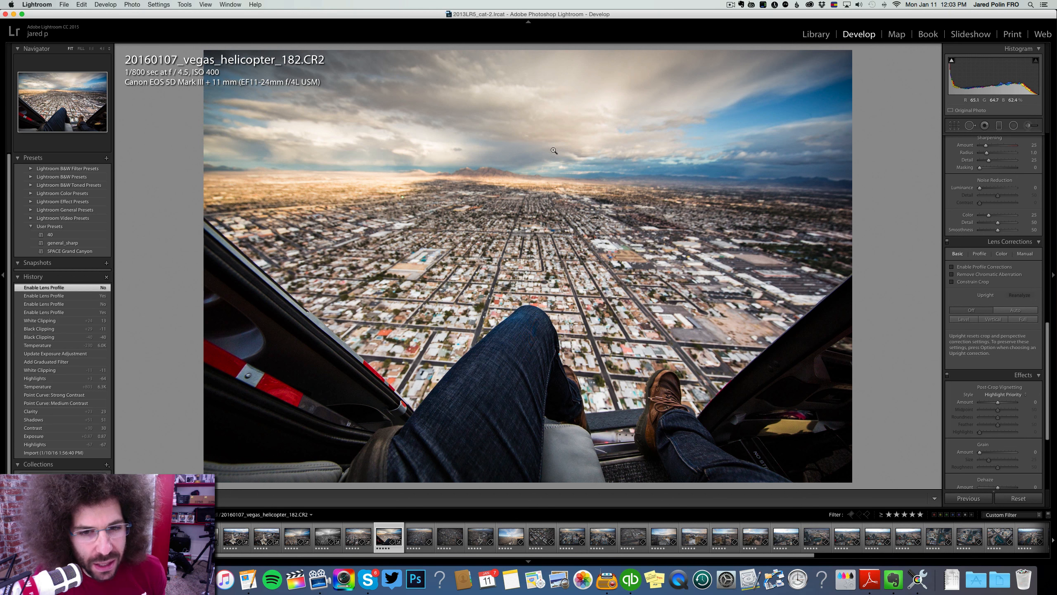
Step: Examine the denim knee and the houses below it in photo 182 at close zoom
left_click(500, 356)
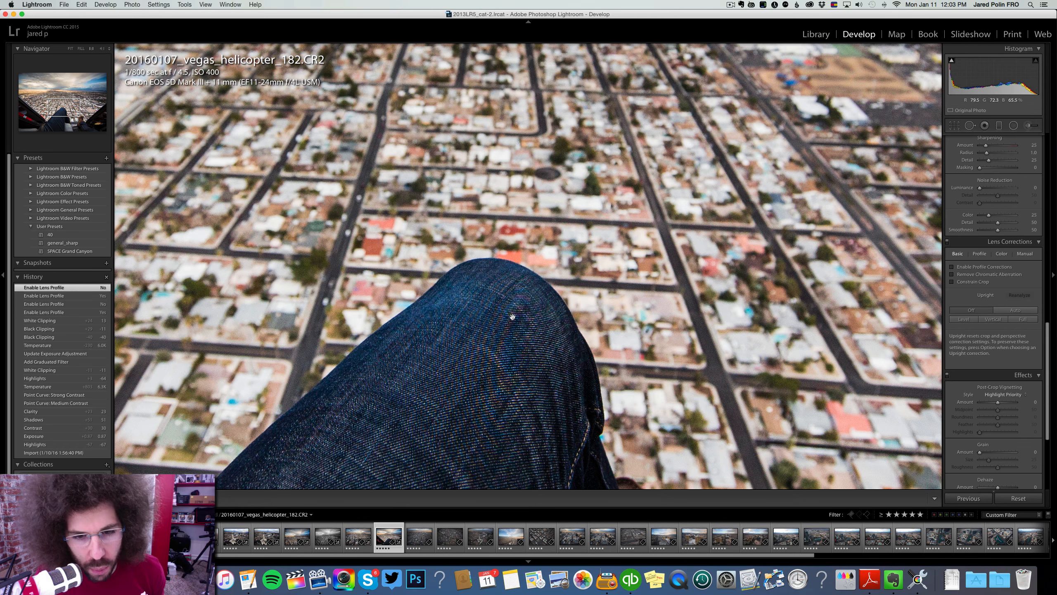
left_click(507, 297)
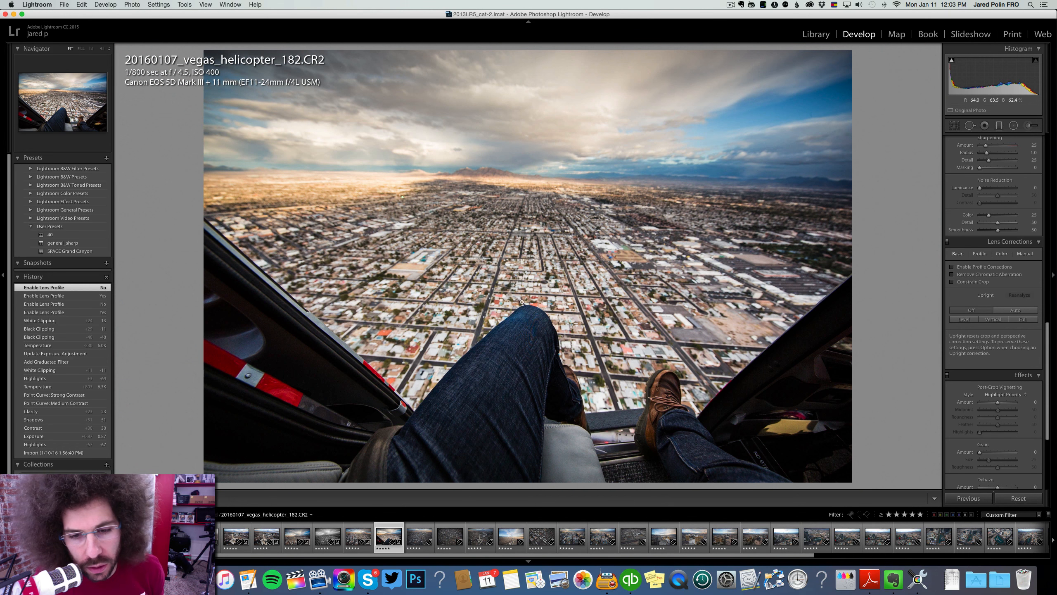
left_click(525, 303)
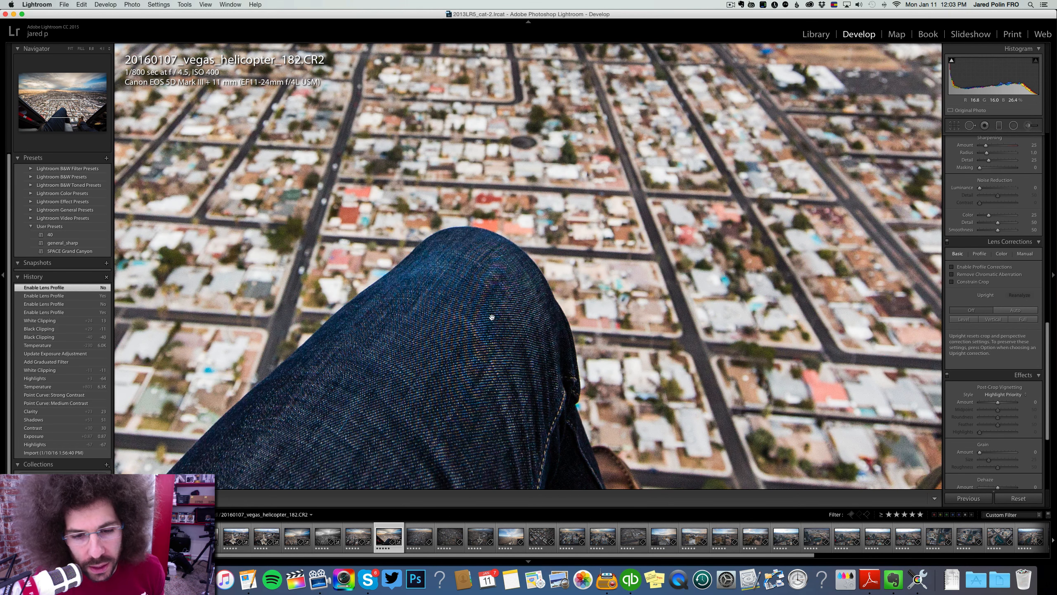
left_click(494, 295)
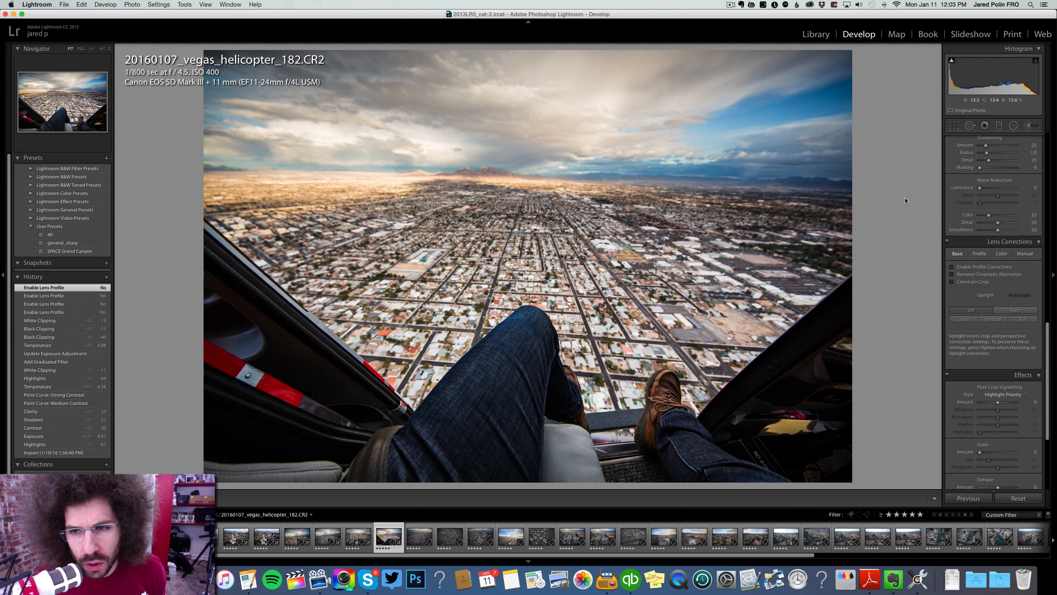
key("m")
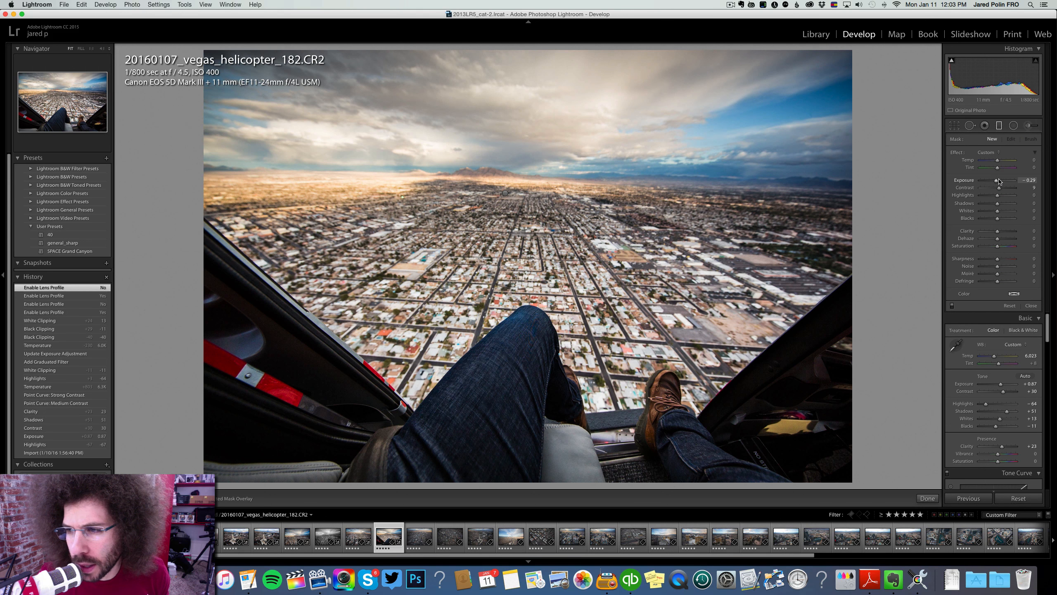
left_click_drag(997, 181, 1007, 183)
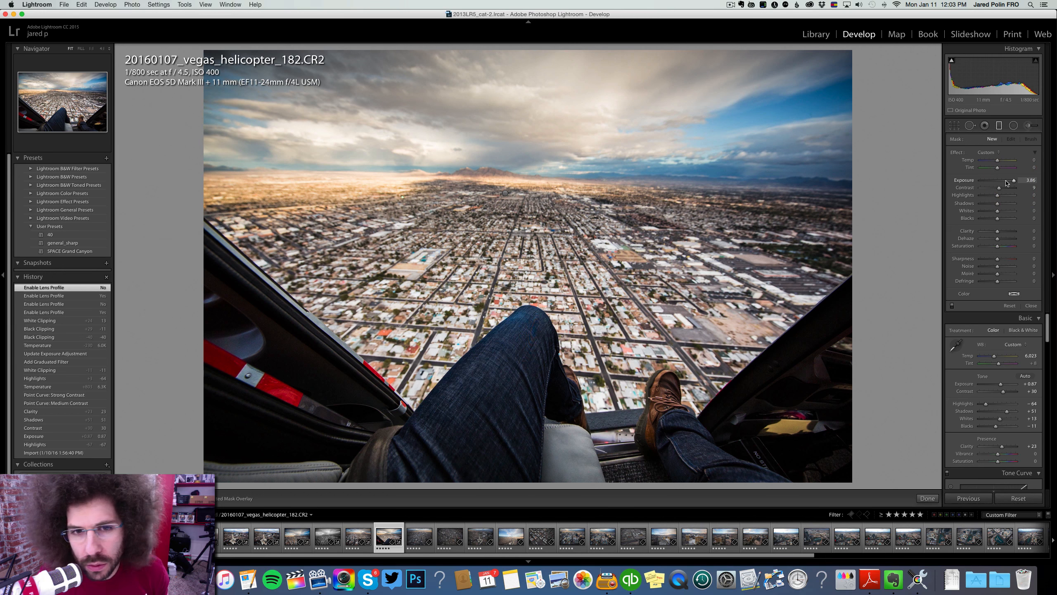
key("super+z")
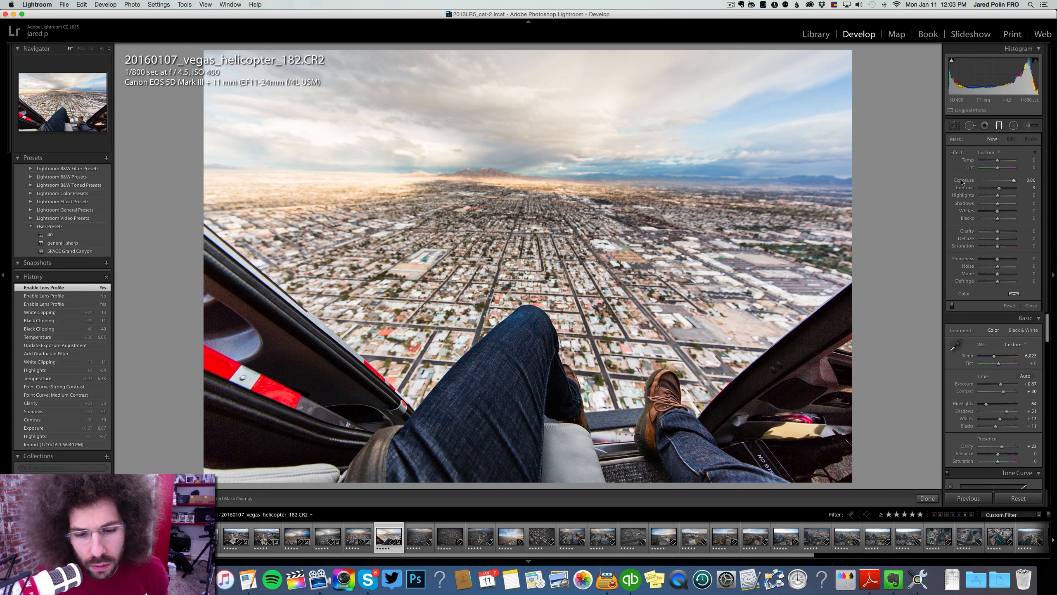
left_click(999, 127)
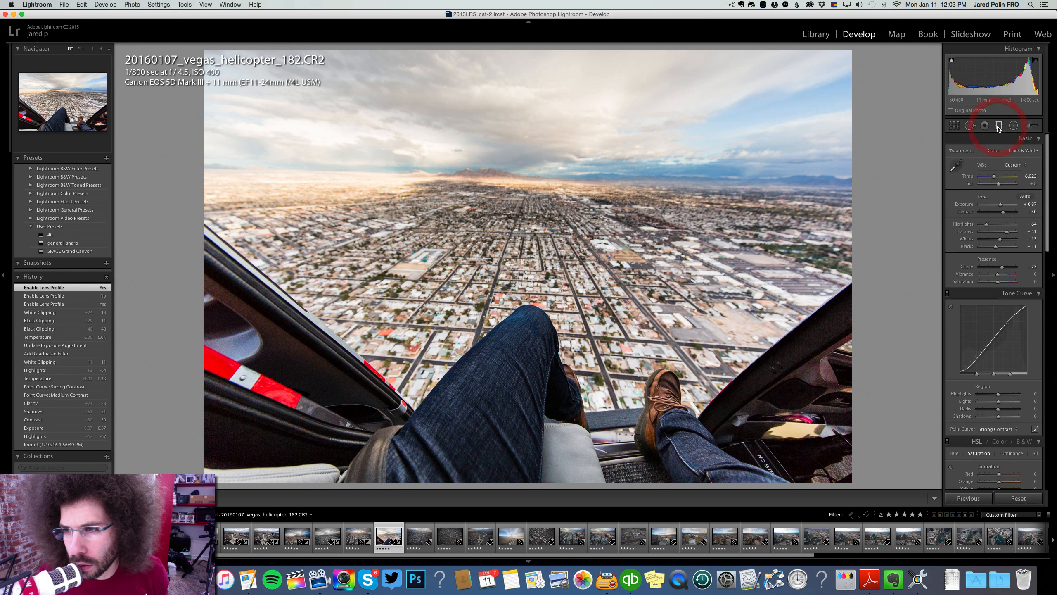
Step: Restore photo 182's history state with the lens profile disabled, and adjust the existing graduated filter's Exposure and Highlights
left_click(999, 126)
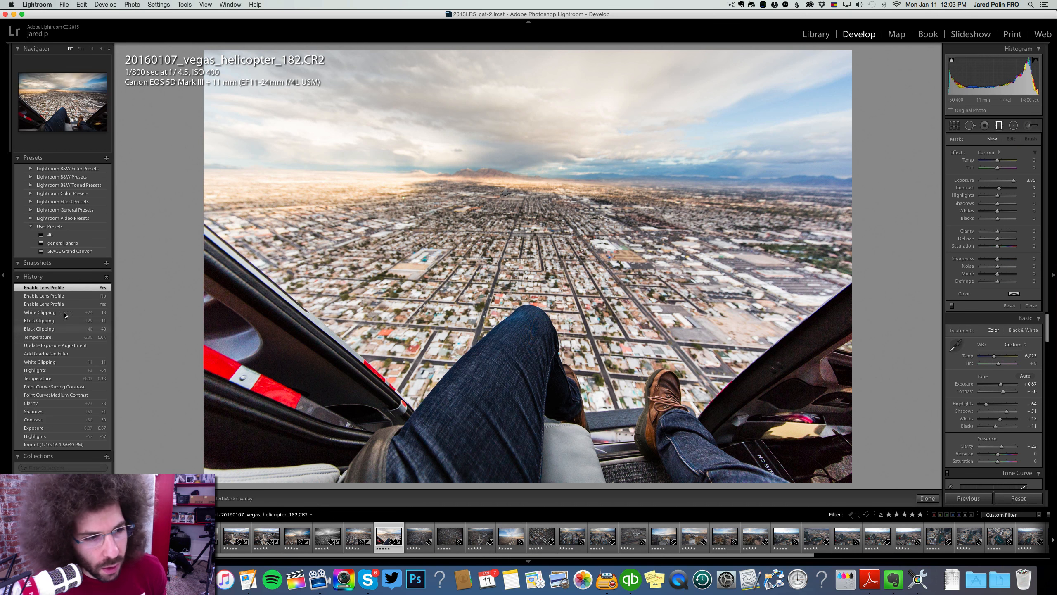
left_click(66, 295)
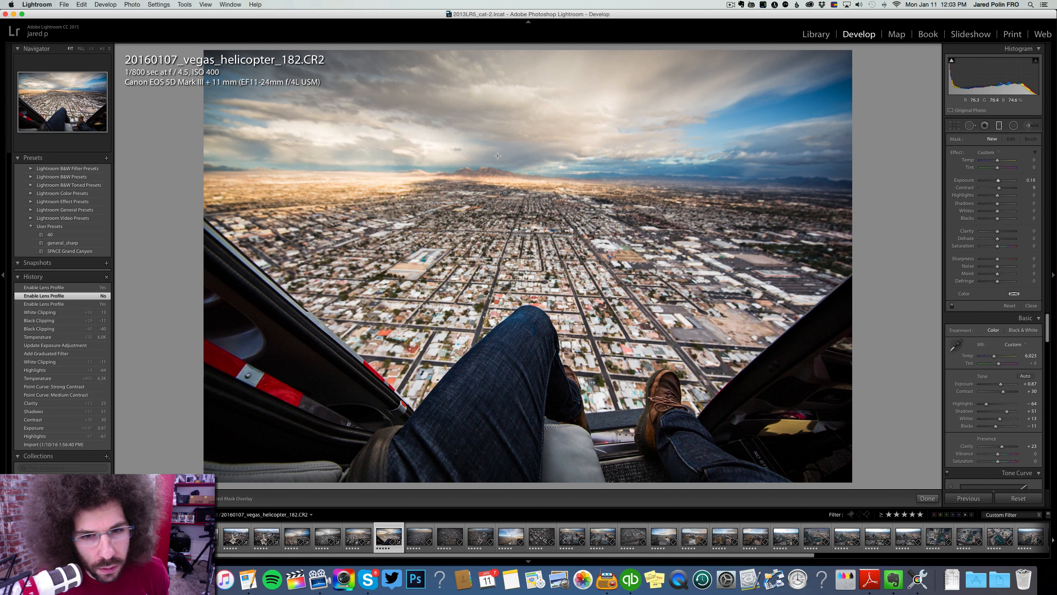
left_click(505, 193)
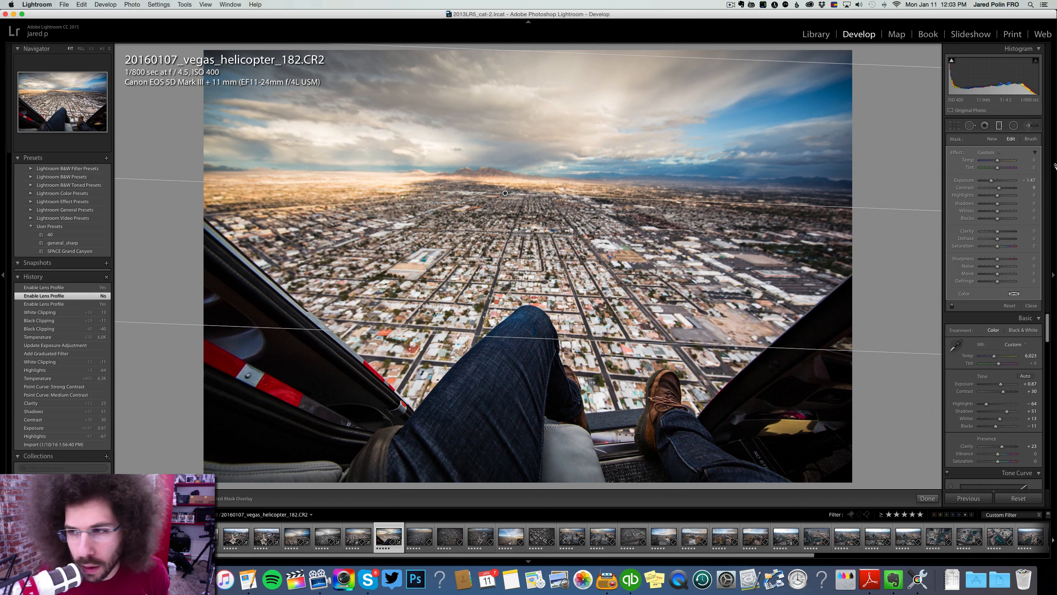
left_click_drag(994, 183, 996, 196)
Step: Move on to photo 199 and set its Exposure to +0.60 and Contrast to +50
left_click(415, 532)
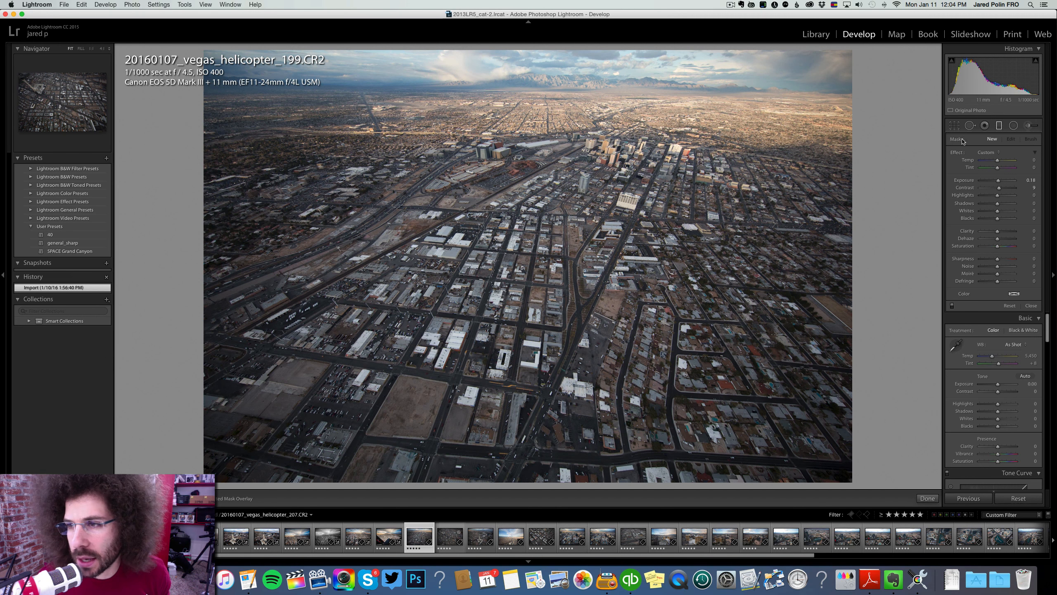
left_click(998, 125)
scroll(996, 204, "up", 2)
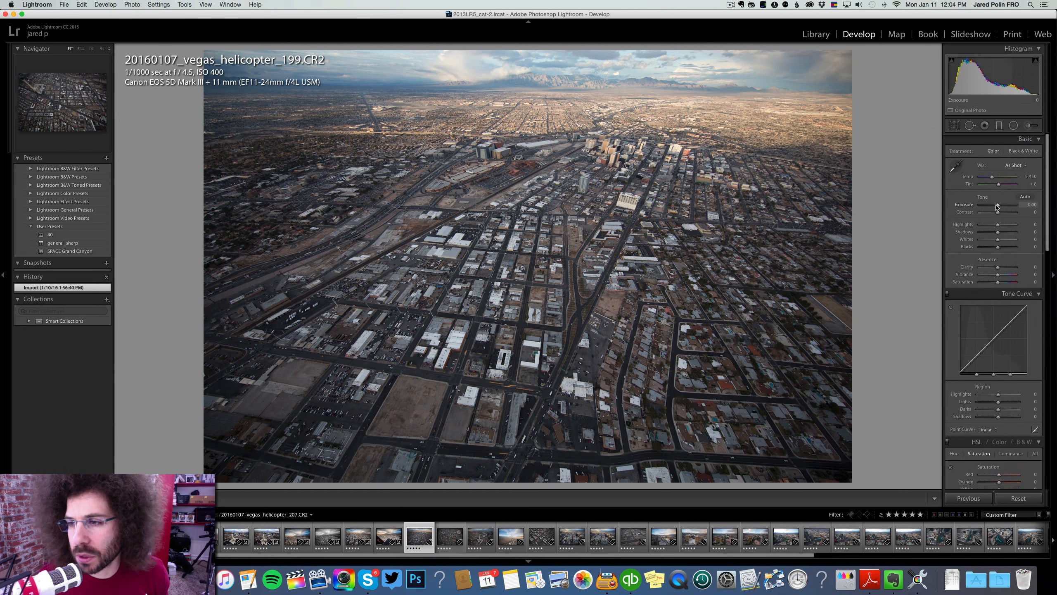
left_click_drag(997, 205, 1008, 212)
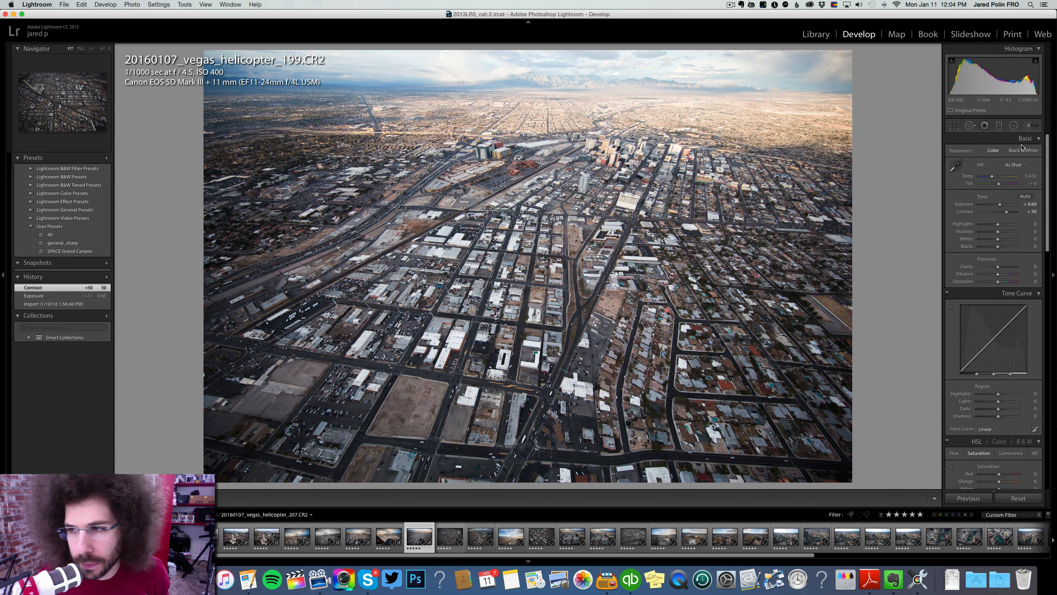
Step: Compare photo 199 in the Black & White treatment with its Color version
left_click(1023, 153)
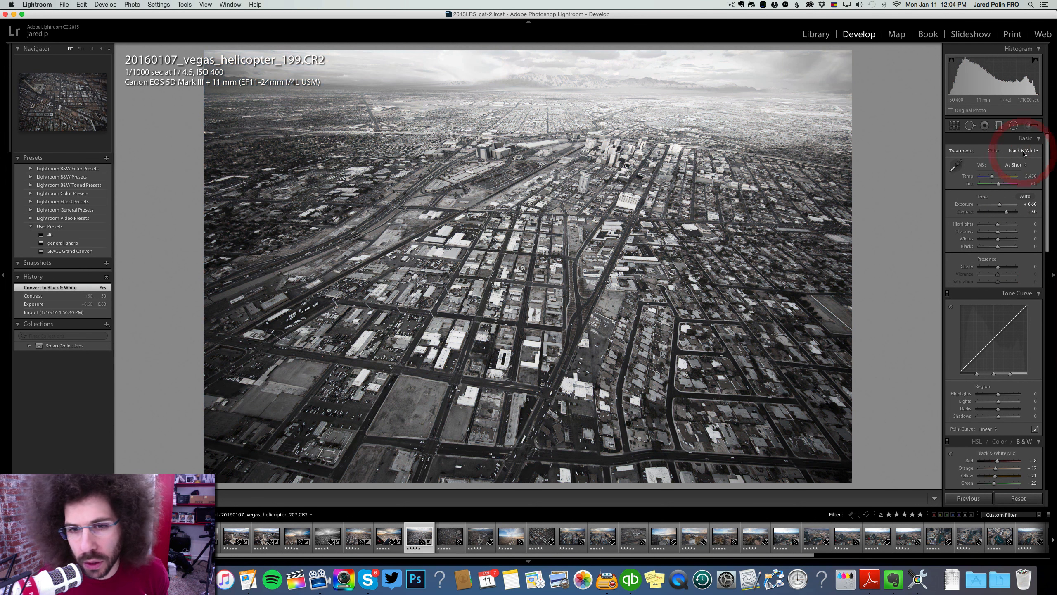
left_click(993, 151)
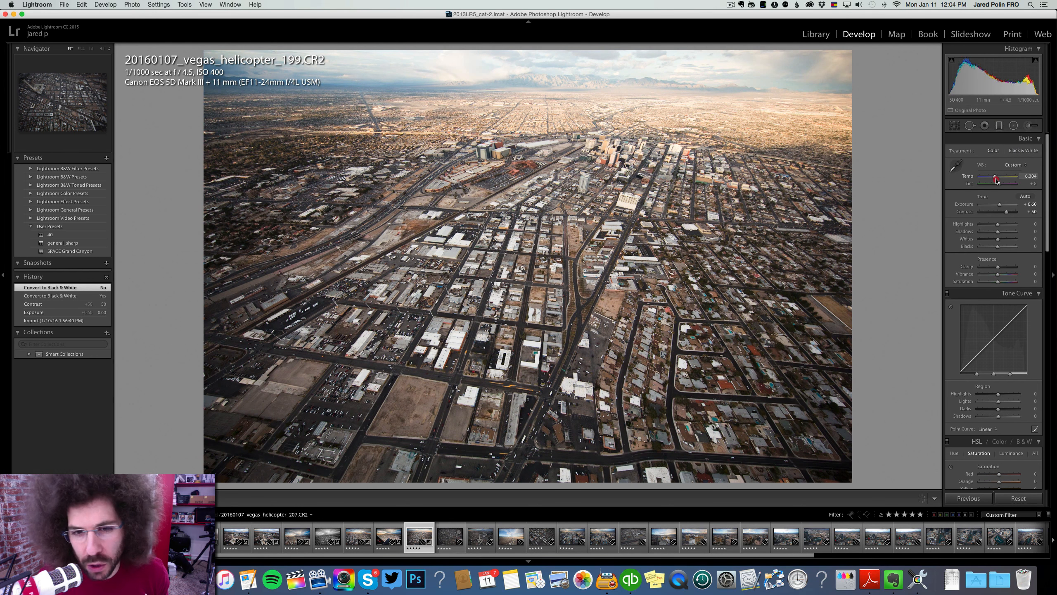
Step: Give photo 199 Temp 6,419, a Medium Contrast point curve, Clarity +17, Blacks -16, Shadows +40 and Contrast +59
left_click_drag(997, 180, 997, 181)
scroll(997, 180, "down", 5)
left_click(988, 293)
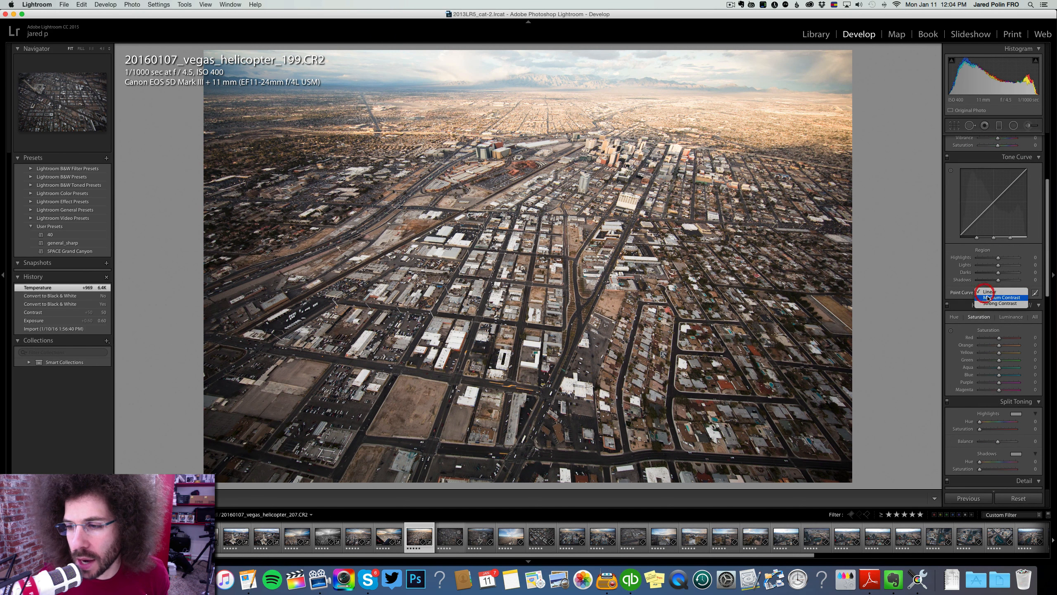
left_click(999, 292)
scroll(999, 270, "up", 5)
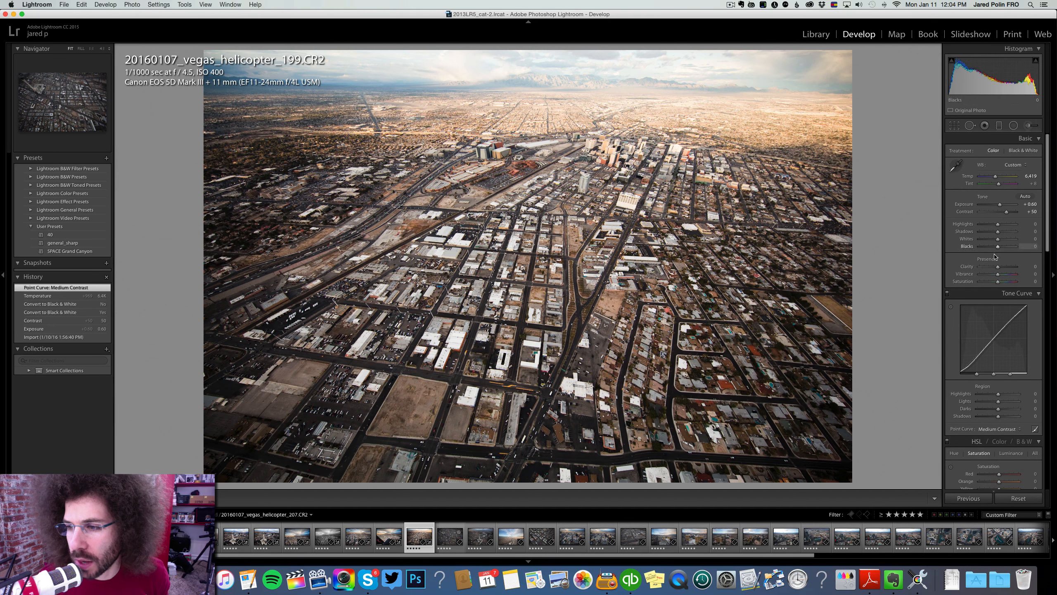
left_click_drag(999, 268, 1009, 213)
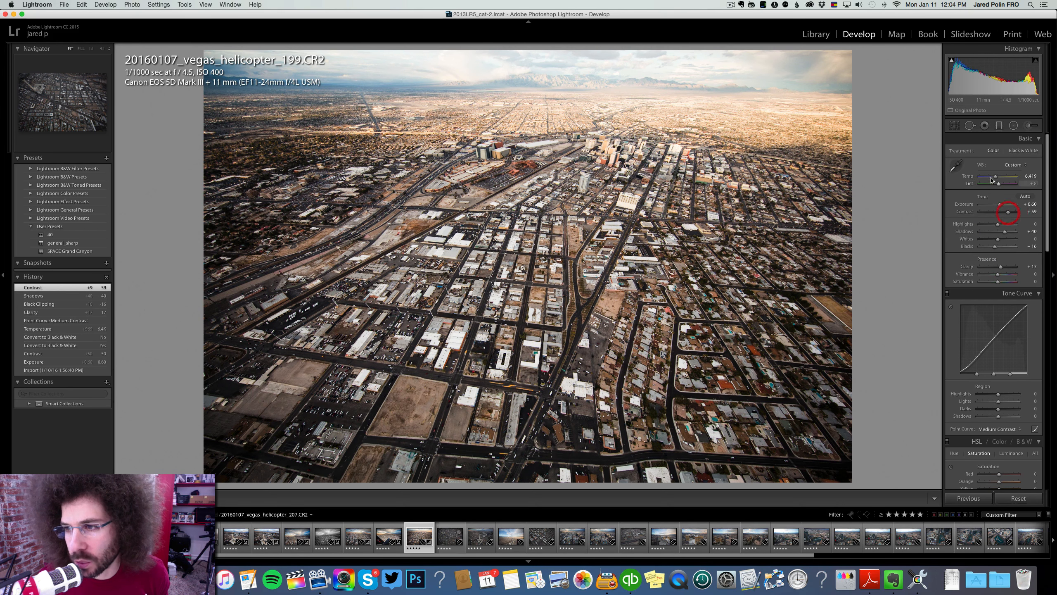
Step: Set the photo's white balance temperature to 6,283 and darken the sky with a graduated filter at exposure −0.93
left_click_drag(998, 177, 995, 178)
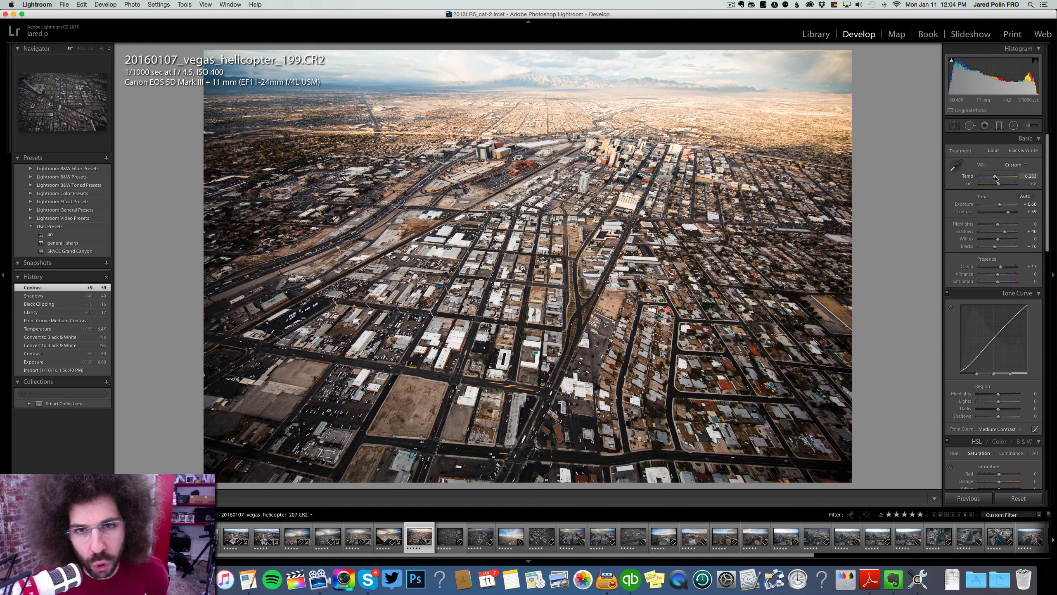
left_click_drag(995, 179, 996, 175)
left_click(998, 125)
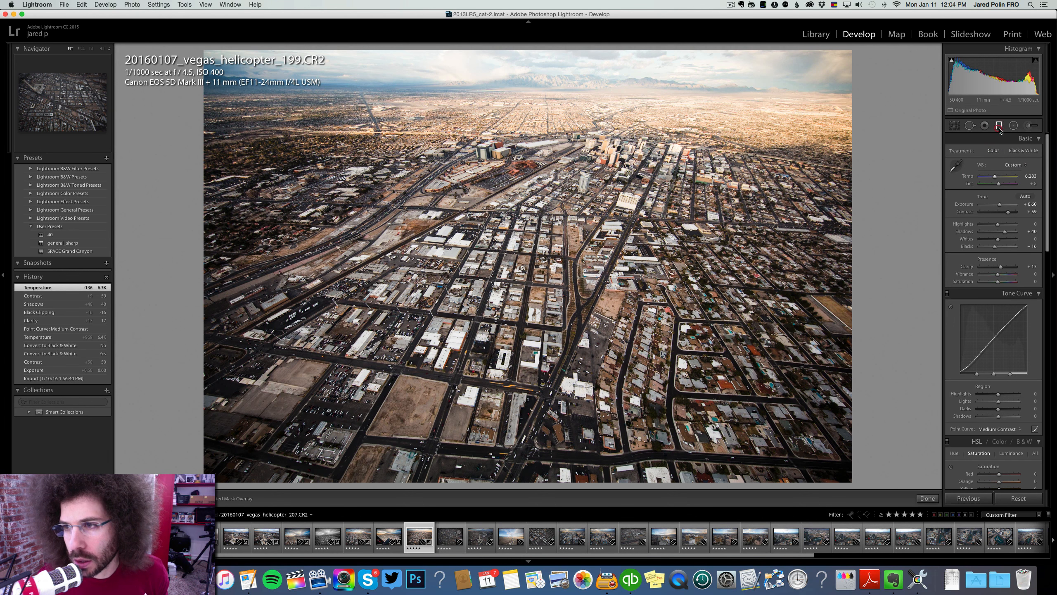
left_click_drag(510, 107, 511, 180)
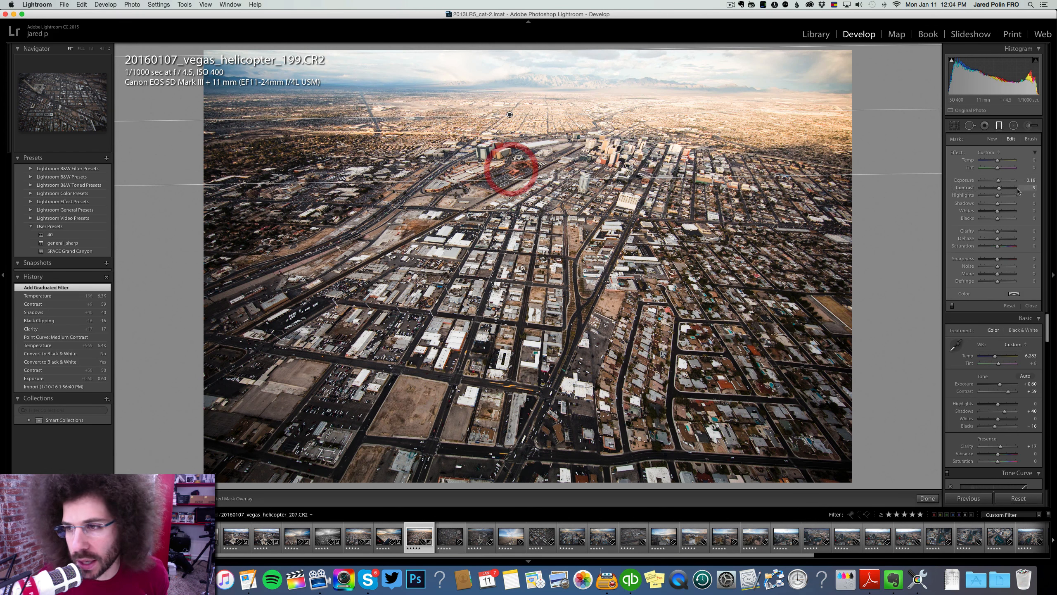
left_click(993, 181)
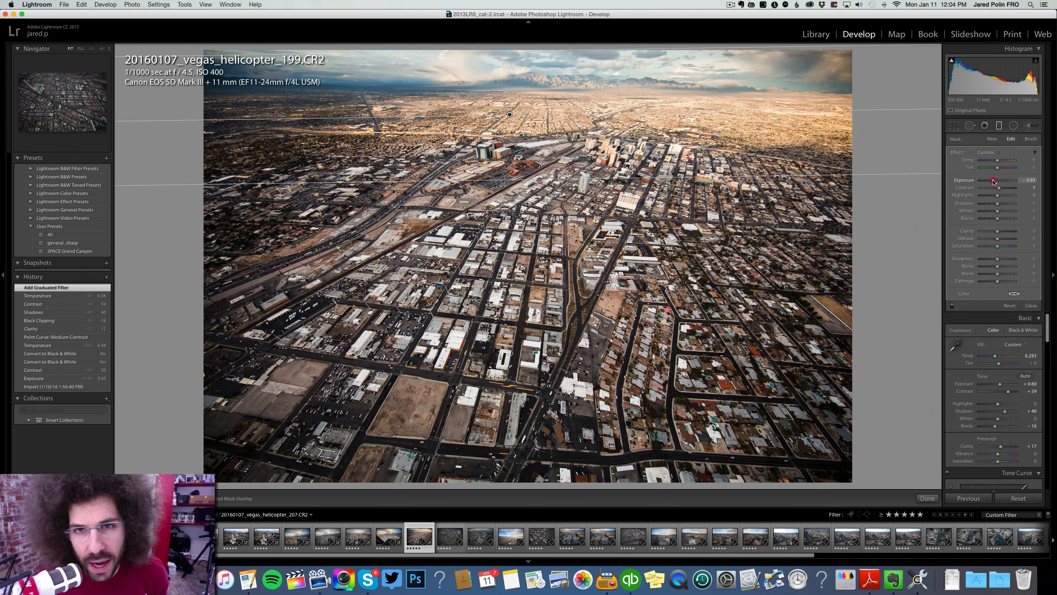
left_click(1000, 125)
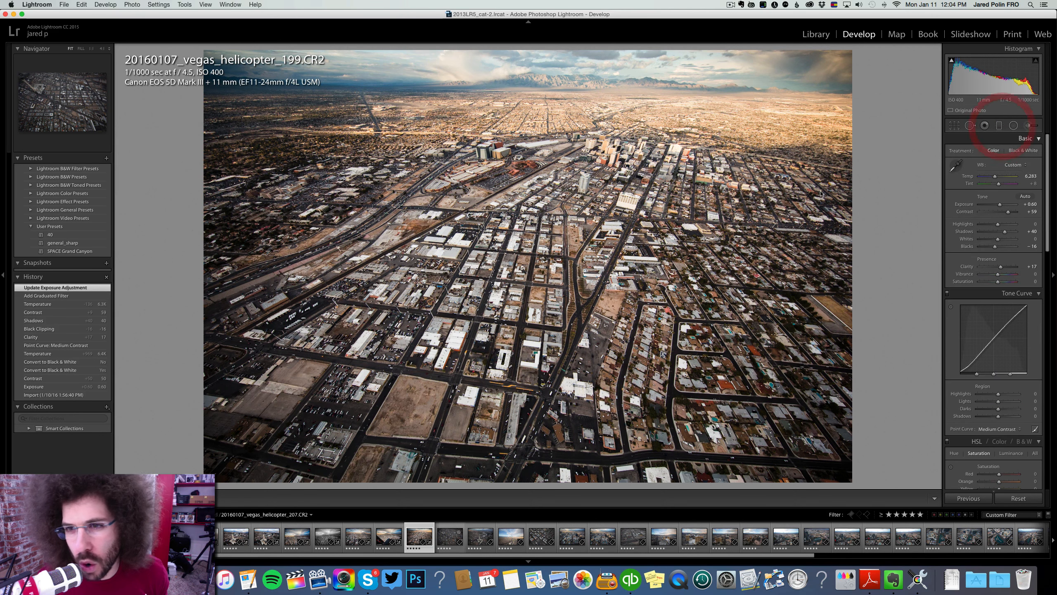
left_click(1001, 240)
Step: Open photo 207 and set exposure to +1.20, contrast to +22, the point curve to Medium Contrast and clarity to +25
key("Right")
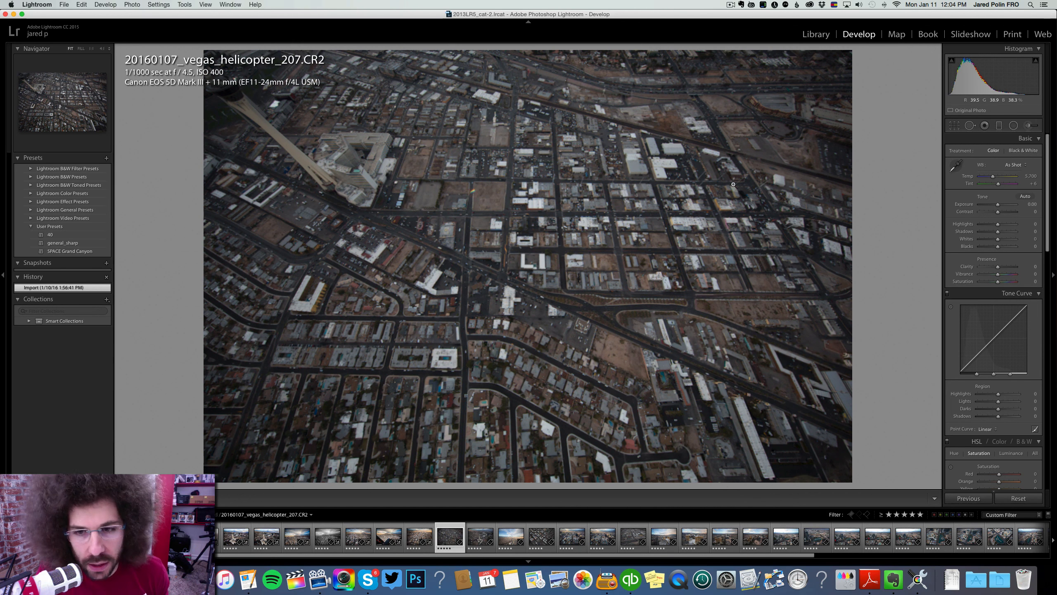
left_click(1002, 204)
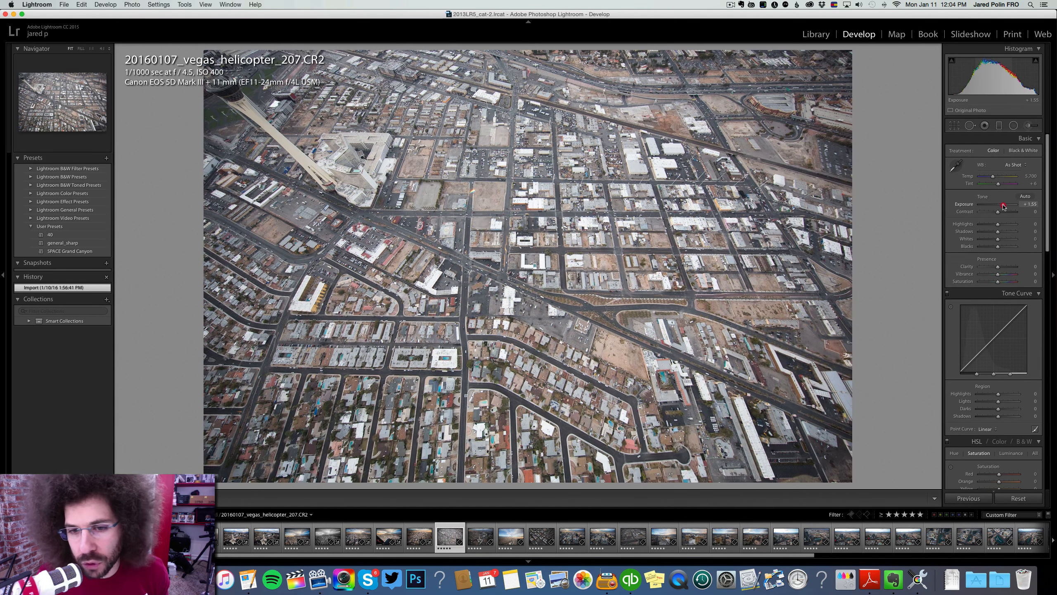
left_click(1002, 212)
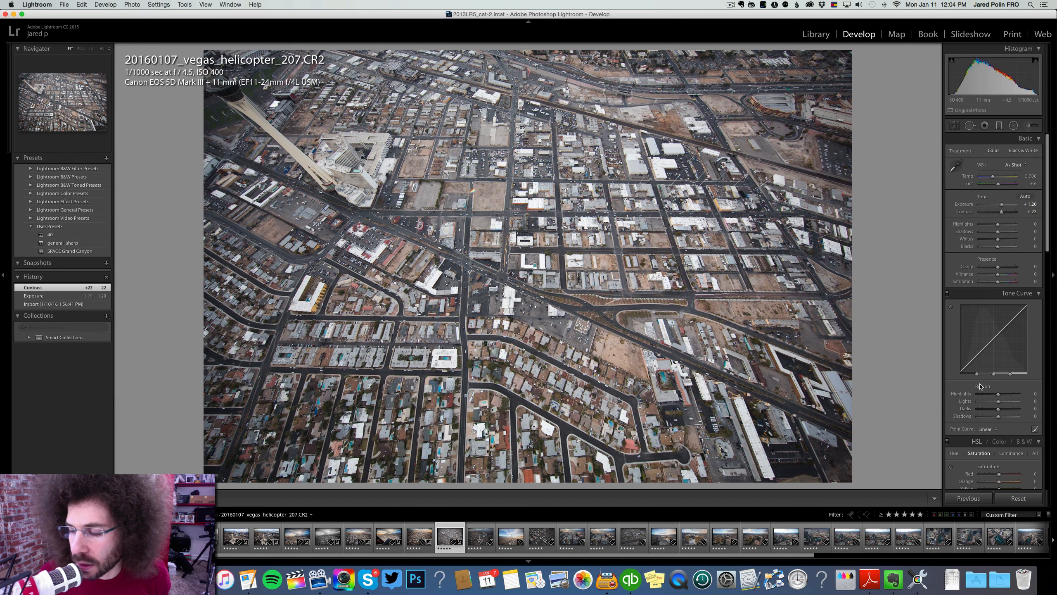
left_click(986, 429)
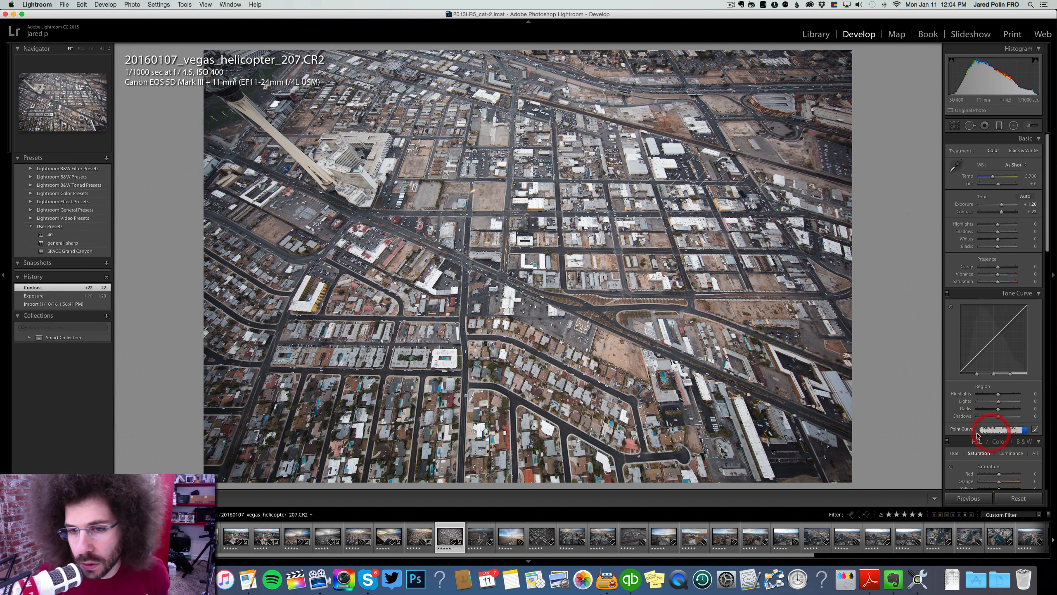
left_click(984, 429)
left_click(1002, 266)
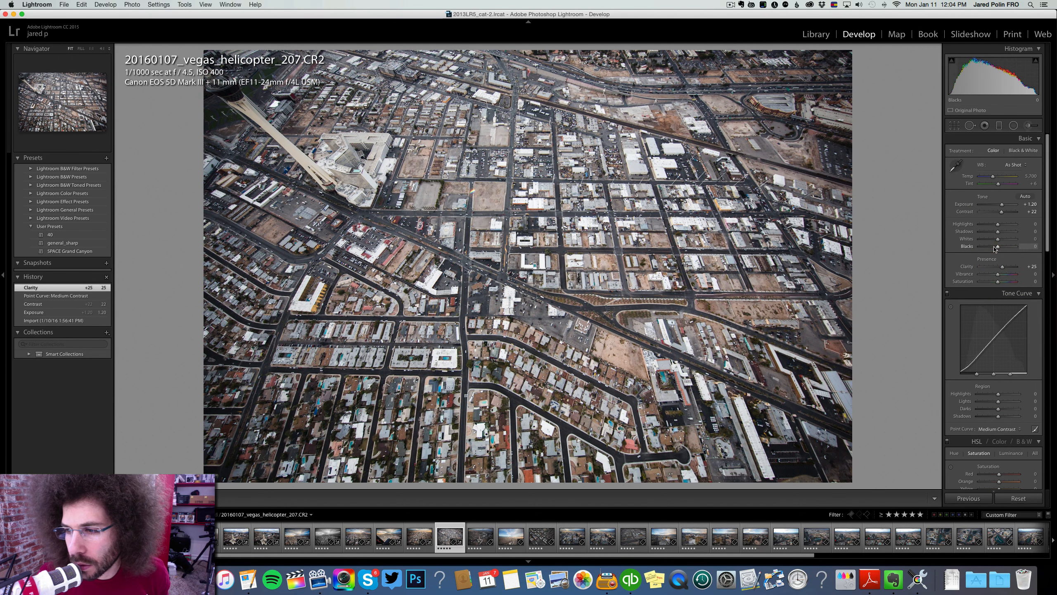
Step: Convert photo 207 to black and white, with blacks at −19 and contrast at +100
left_click(994, 246)
left_click(1008, 212)
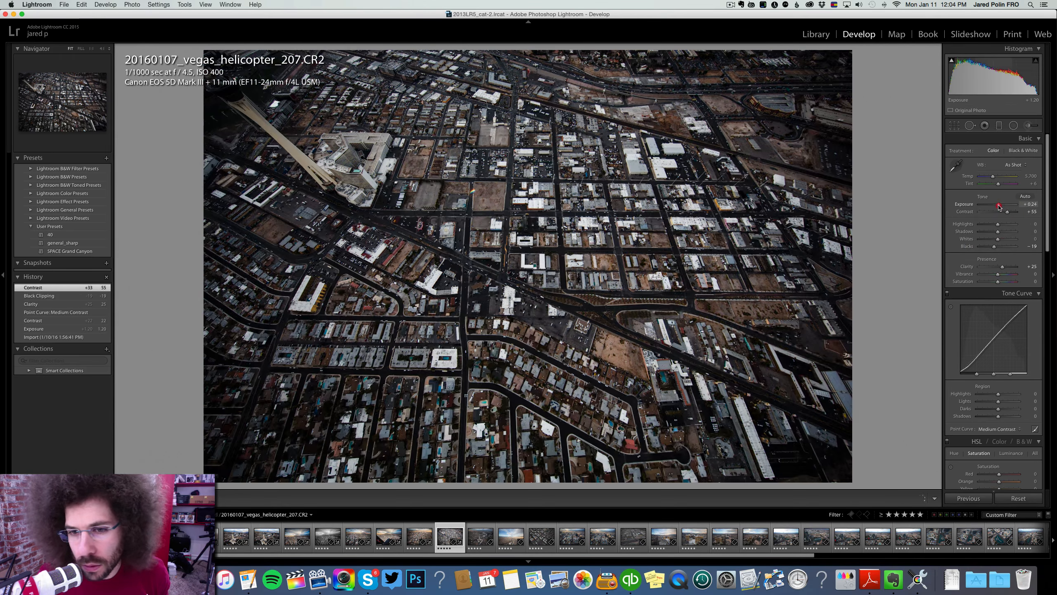
left_click_drag(1002, 204, 1016, 213)
left_click(1012, 152)
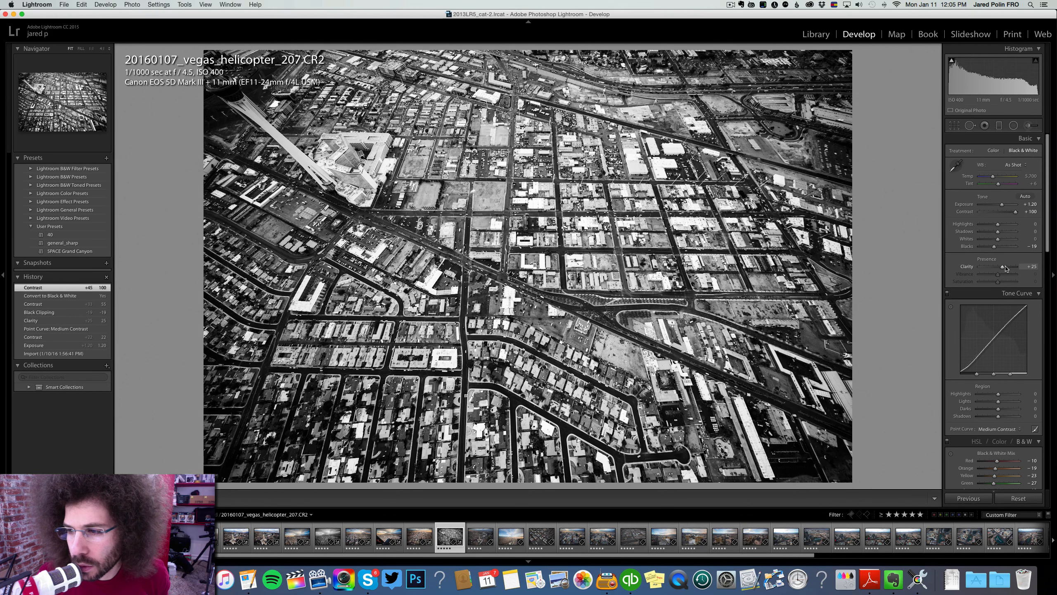
Step: Set clarity to +45, the point curve to Strong Contrast and shadows to +14, undoing a trial reduction of the whites
left_click_drag(1004, 266, 1007, 266)
left_click(988, 429)
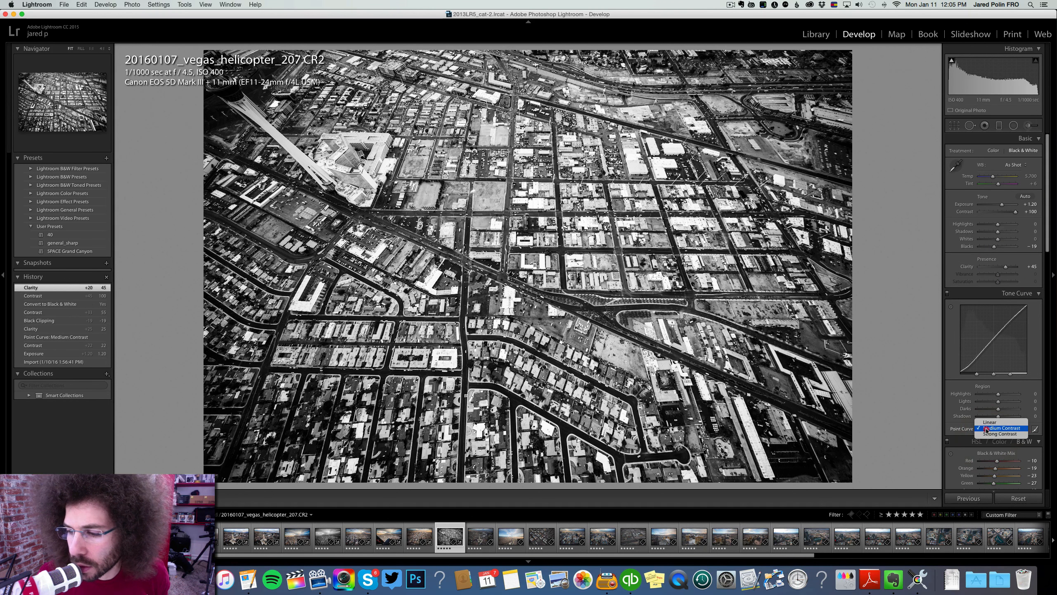
left_click(997, 433)
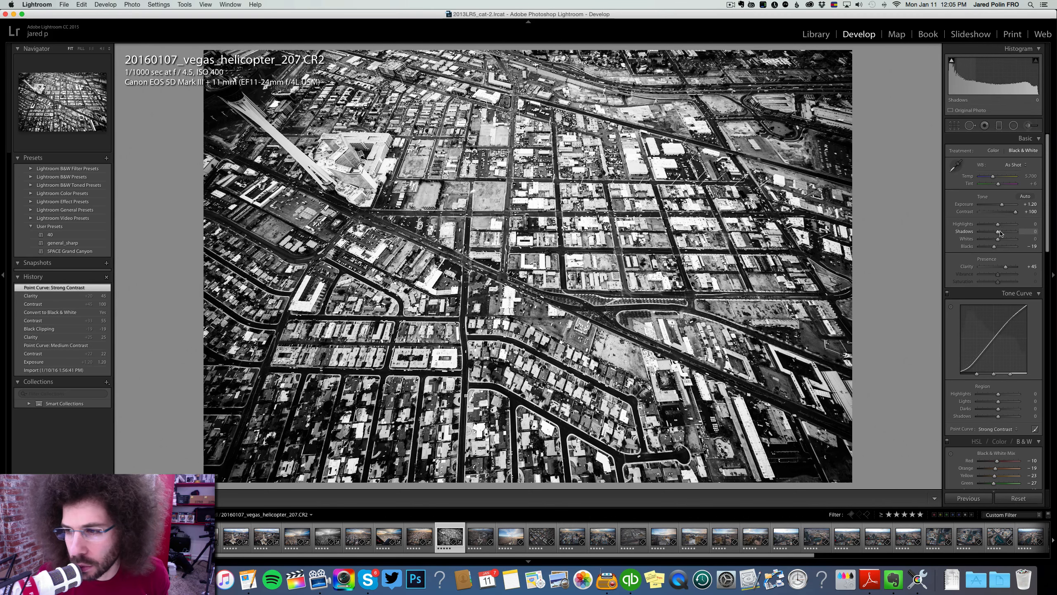
left_click_drag(1011, 233, 991, 242)
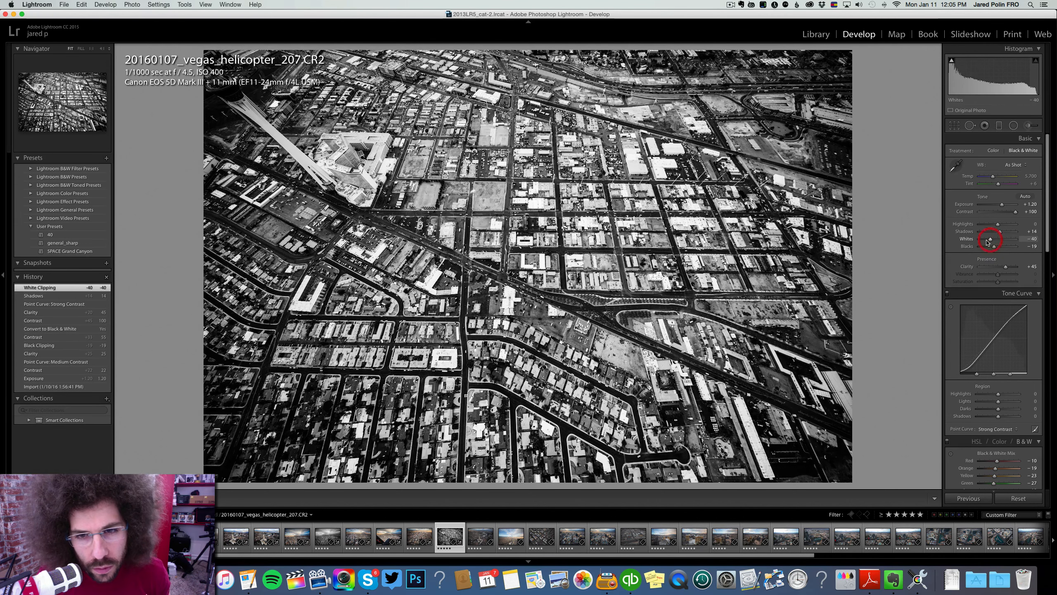
key("super+z")
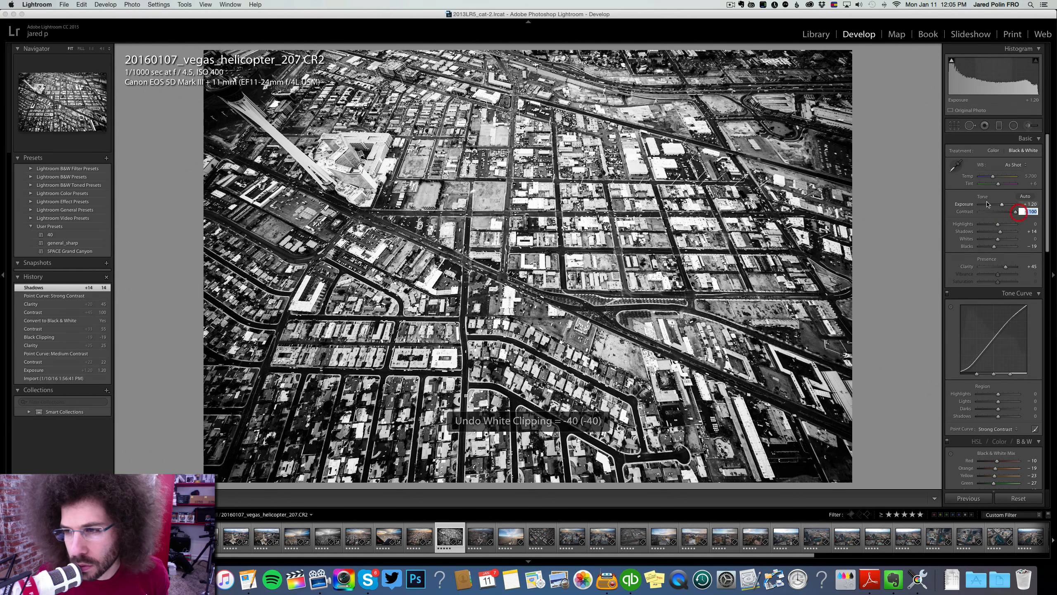
Step: Set the temperature to 10,597, check the building details up close, and lower the highlights slightly
mouse_move(992, 176)
left_mouse_down()
mouse_move(985, 178)
mouse_move(1005, 178)
left_mouse_up()
left_click(570, 192)
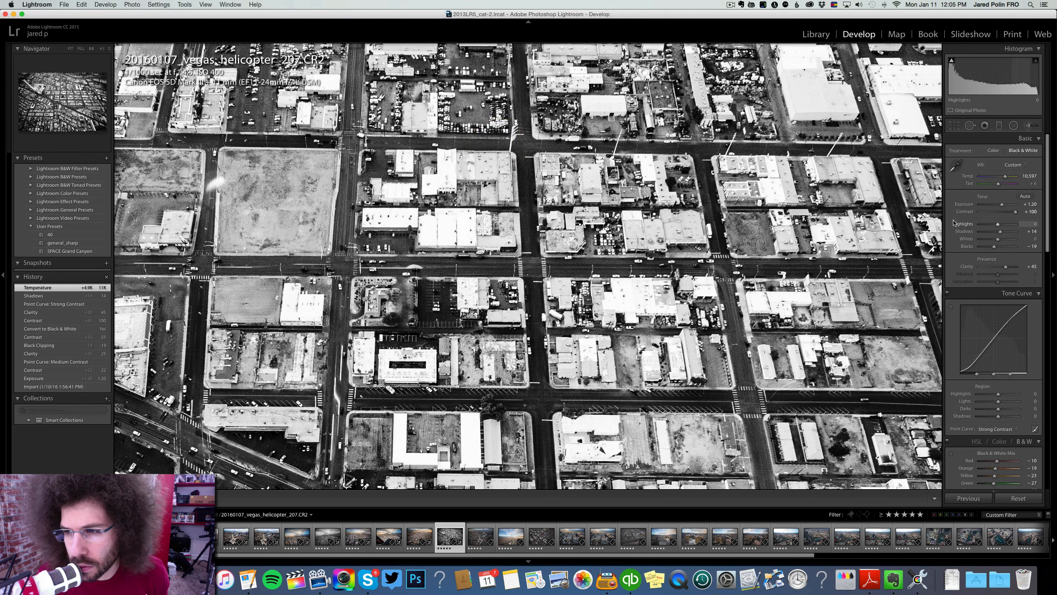
left_click(826, 207)
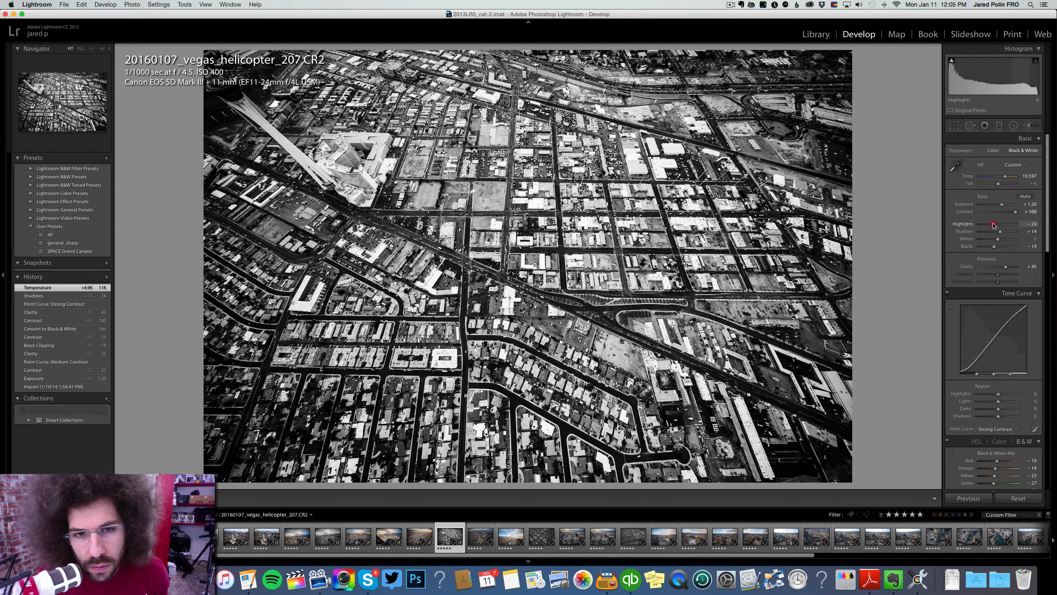
left_click_drag(994, 225, 995, 225)
Step: Open photo 234 and set exposure to +0.65, contrast to +41, the point curve to Medium Contrast and clarity to +28
key("Right")
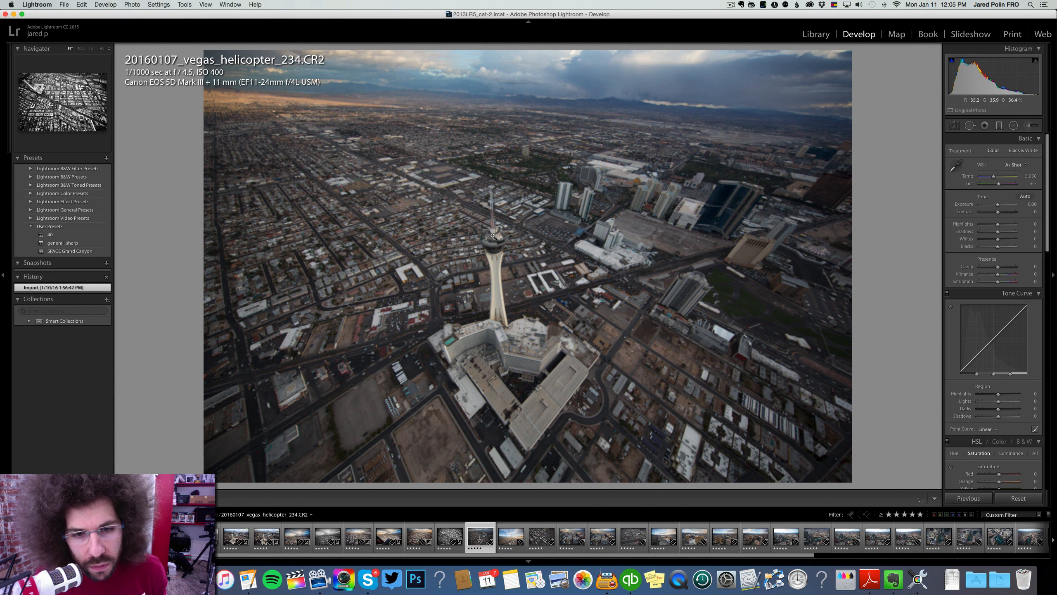
mouse_move(998, 204)
left_mouse_down()
mouse_move(1005, 213)
mouse_move(999, 204)
left_mouse_up()
left_click(987, 429)
left_click(998, 434)
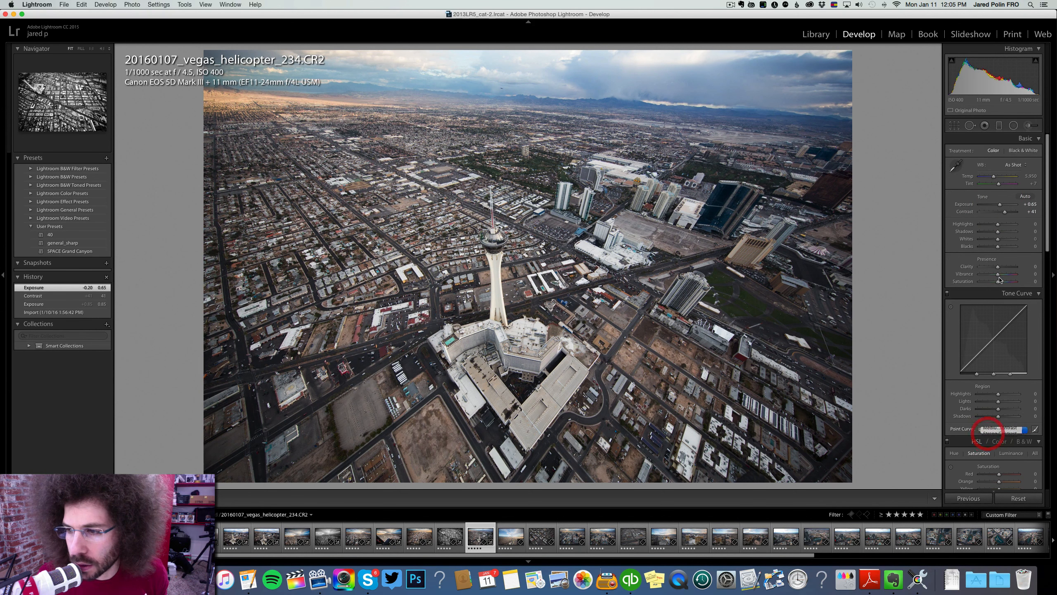
left_click_drag(997, 266, 1003, 267)
Step: Compare the black-and-white and color treatments of the tower photo and settle on Black & White
left_click(1021, 150)
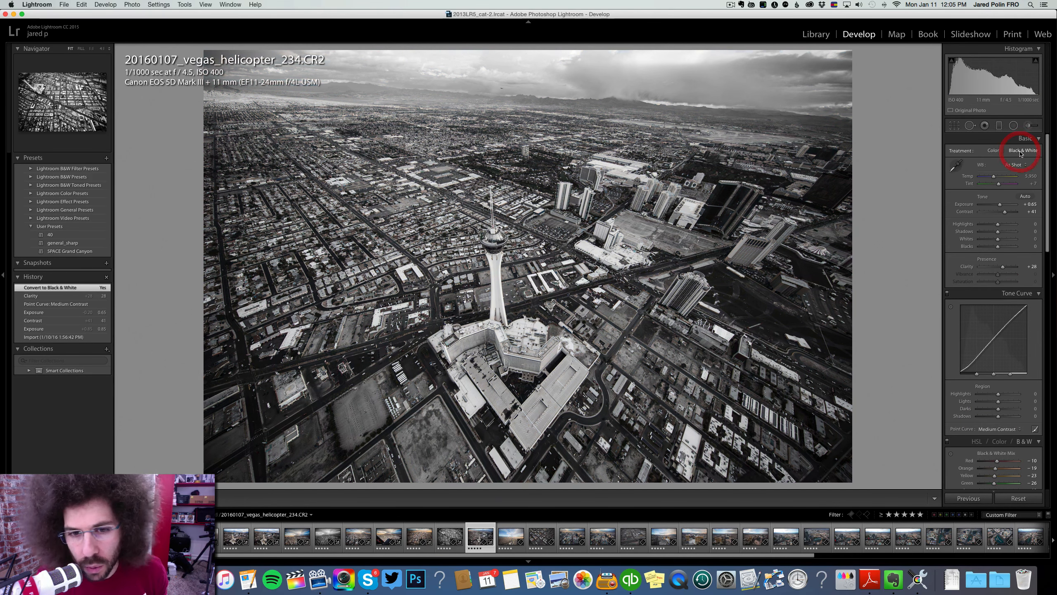
left_click(992, 151)
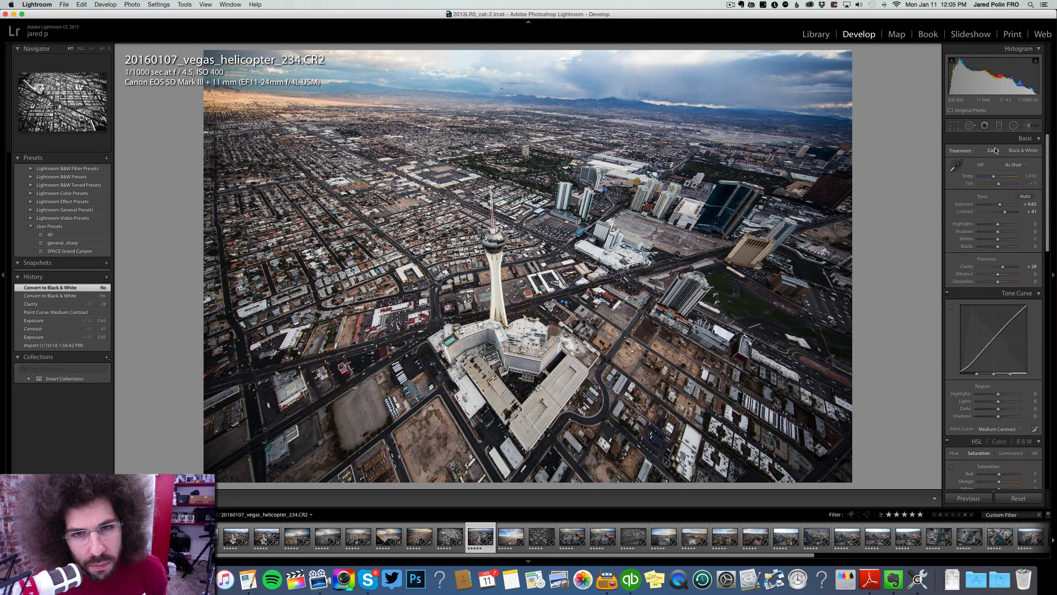
left_click(1020, 151)
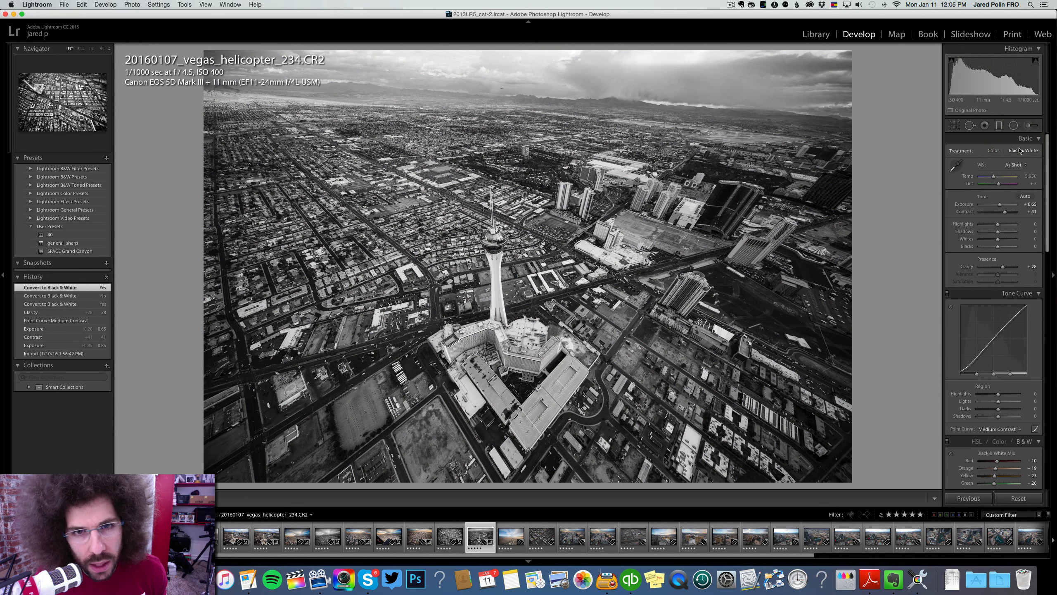
Step: Refine the black-and-white tones: exposure +0.80, contrast +93, highlights −20, shadows +33, whites +24 and blacks −21
left_click(1011, 212)
mouse_move(1013, 213)
left_mouse_down()
mouse_move(993, 248)
mouse_move(1015, 212)
left_mouse_up()
left_click(1003, 225)
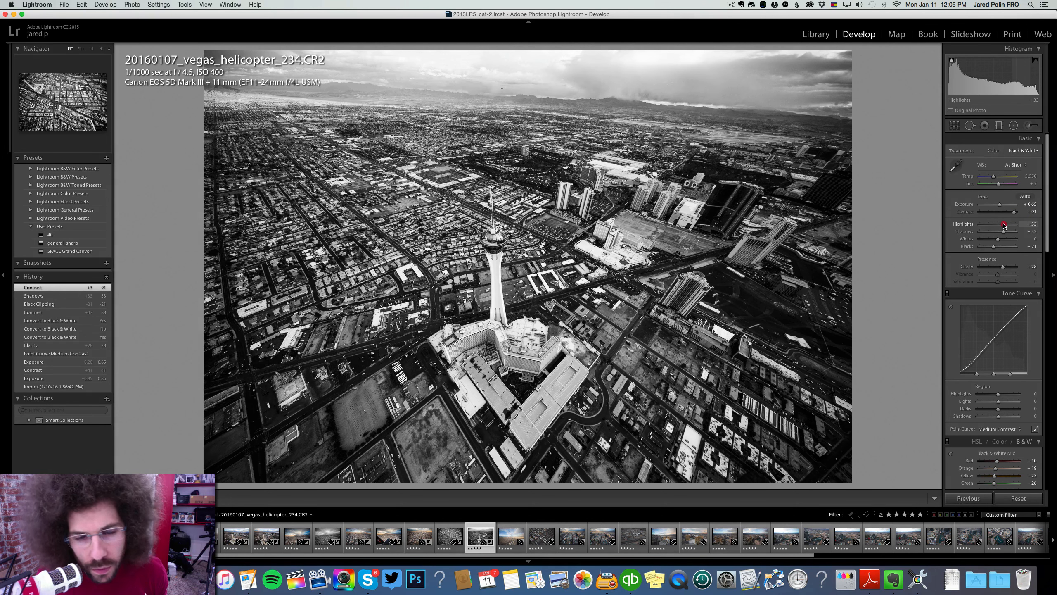
left_click(994, 226)
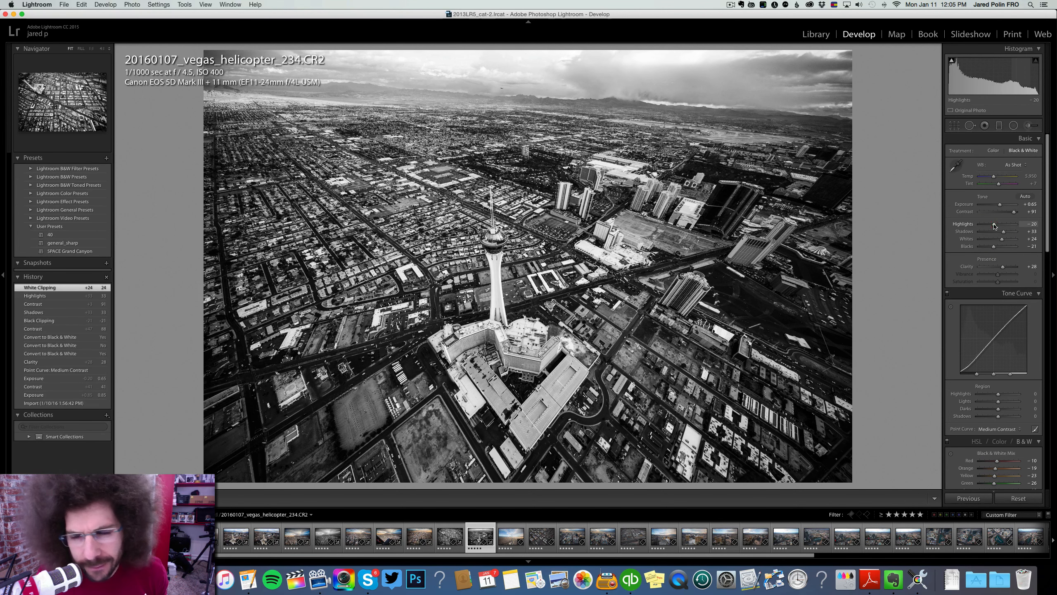
left_click_drag(998, 204, 1015, 212)
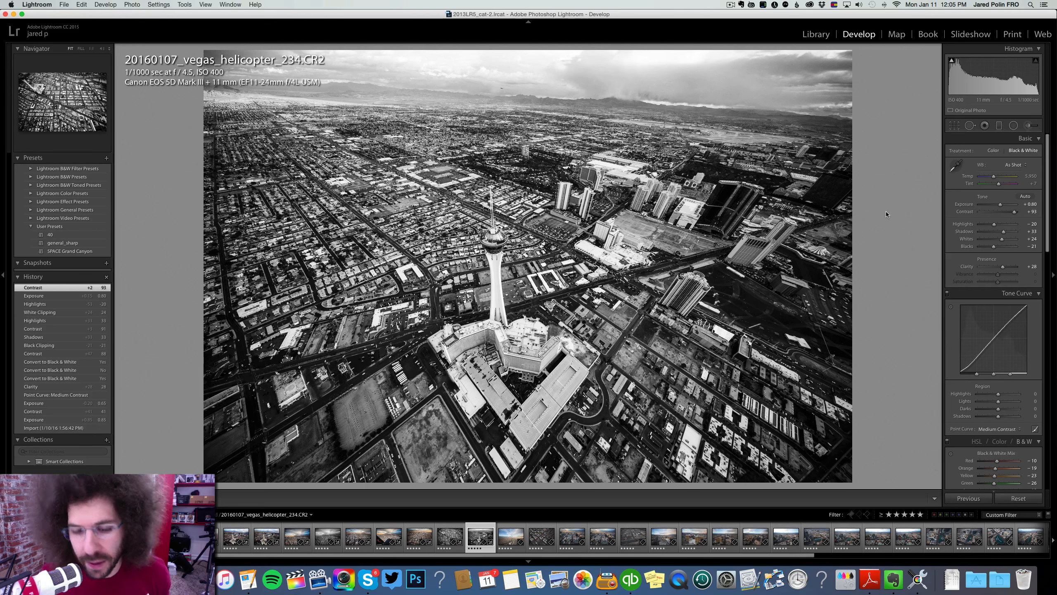
Step: Open photo 267 and set exposure to −0.20, contrast to +54 and highlights to −38
key("Right")
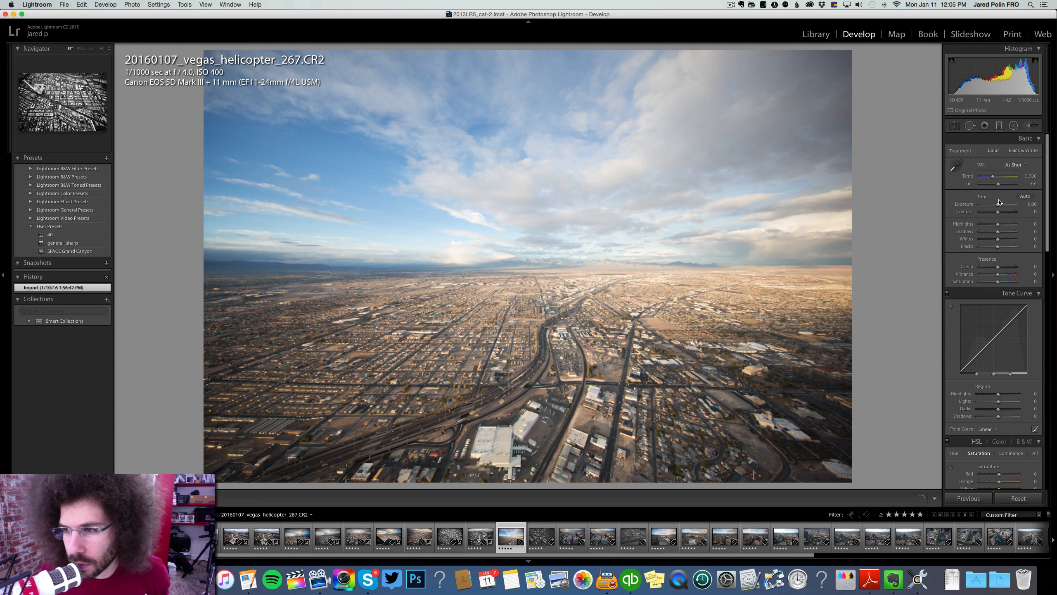
left_click_drag(999, 203, 999, 208)
mouse_move(1007, 213)
left_mouse_down()
mouse_move(985, 225)
mouse_move(1007, 206)
mouse_move(996, 205)
left_mouse_up()
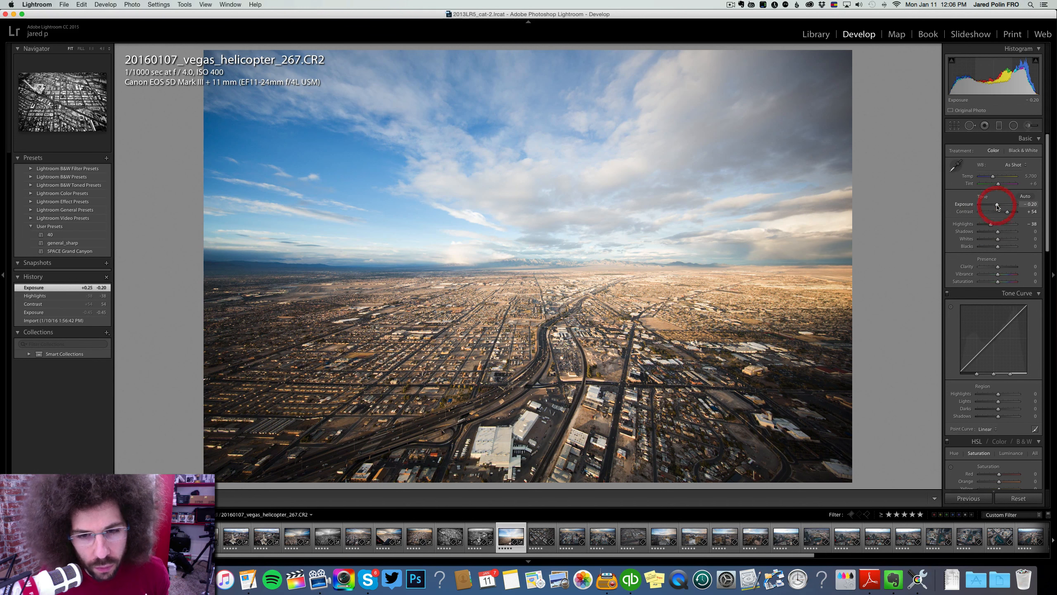
Step: Clear the star ratings of photos 267 and 288 to drop them from the five-star selection
key("0")
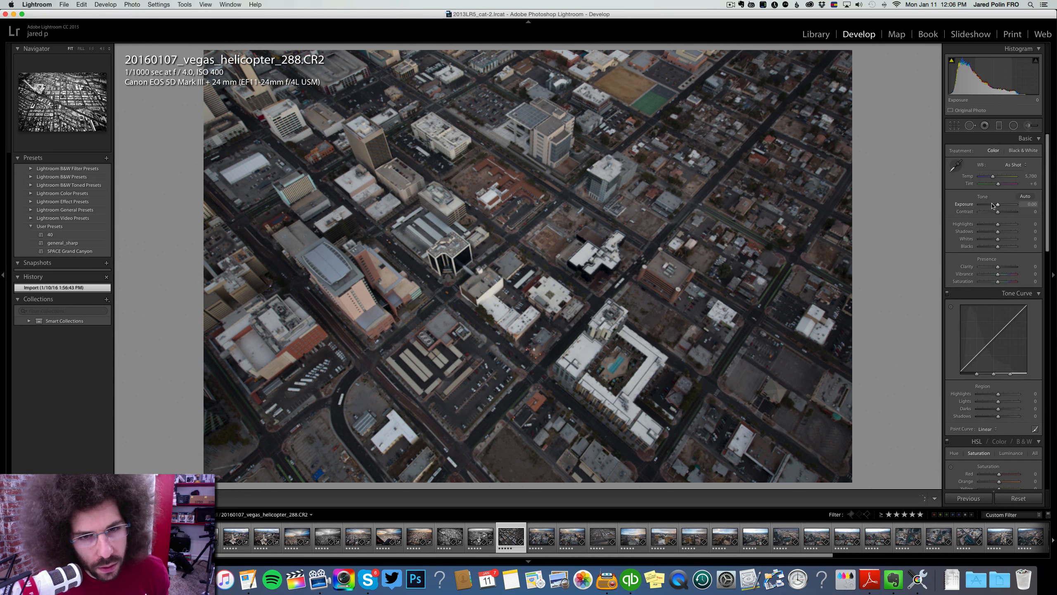
key("0")
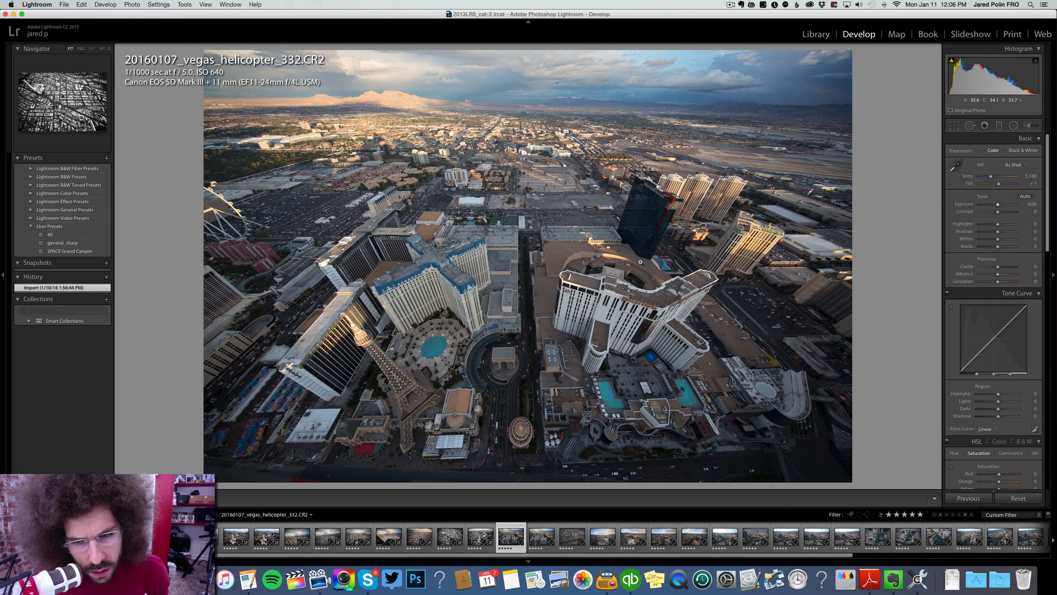
Step: Inspect photo 332 up close, clear its star rating, and move on past photo 334 to photo 361
left_click(638, 303)
left_click(638, 304)
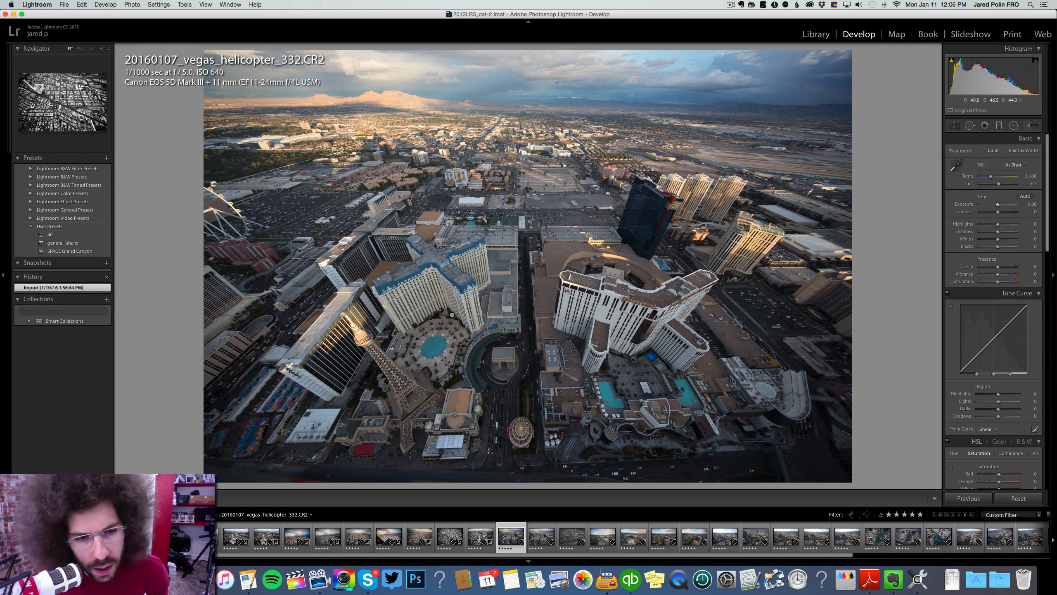
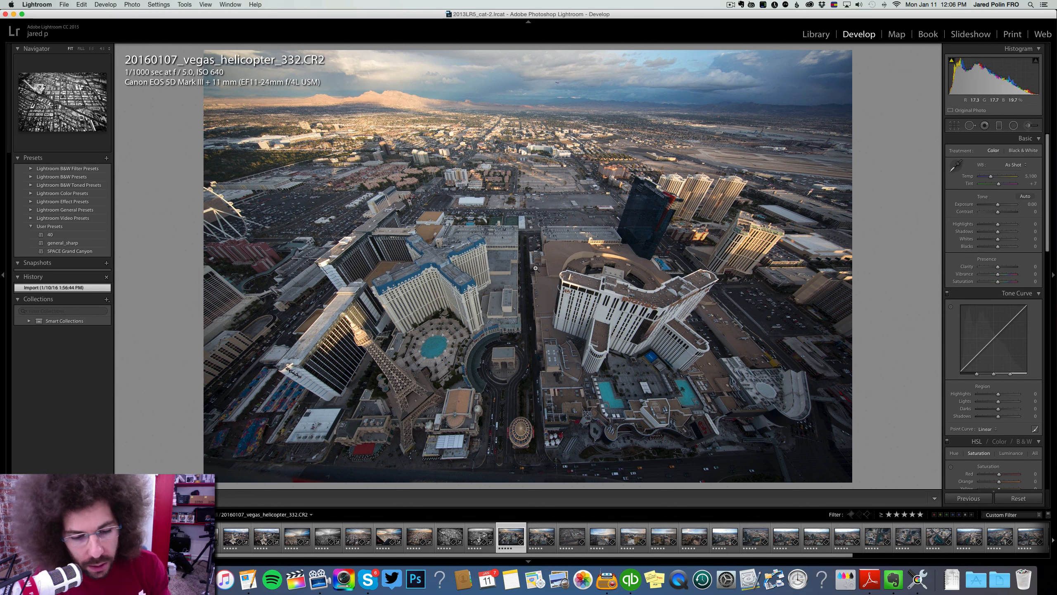
left_click(366, 475)
left_click_drag(366, 474, 366, 430)
left_click(852, 442)
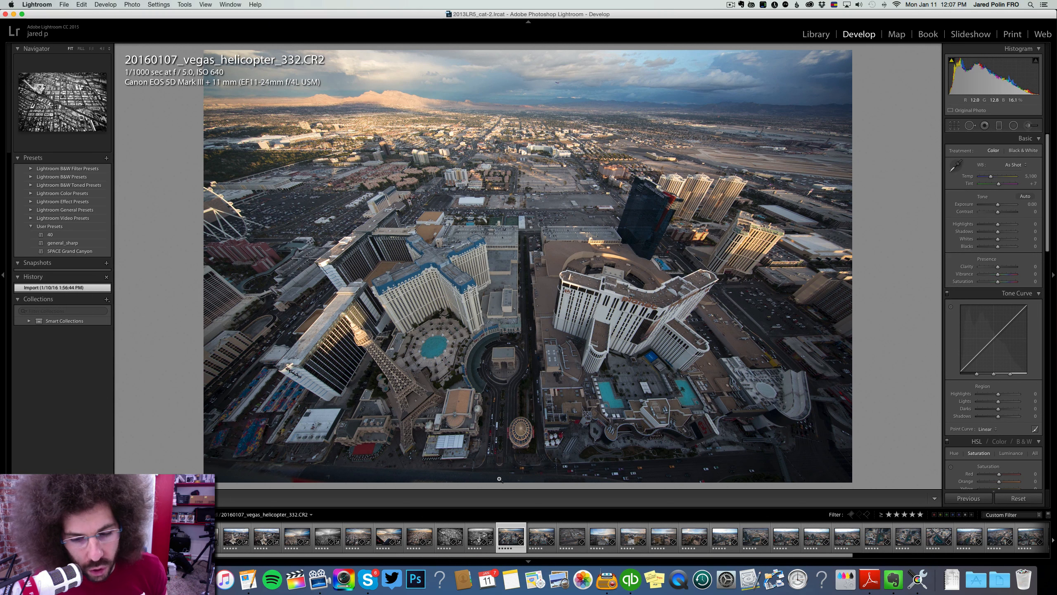
key("0")
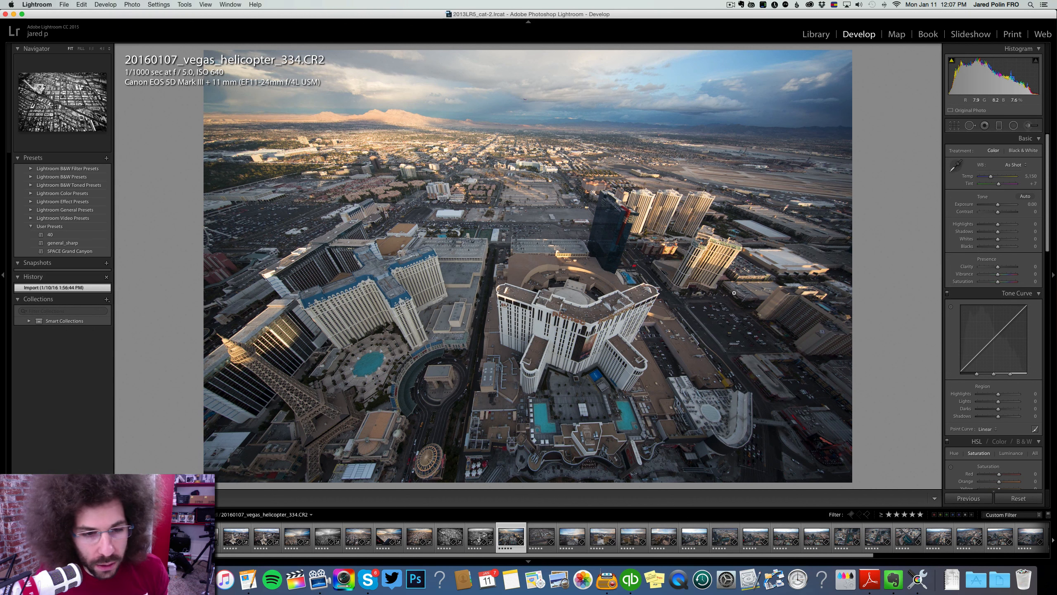
key("Right")
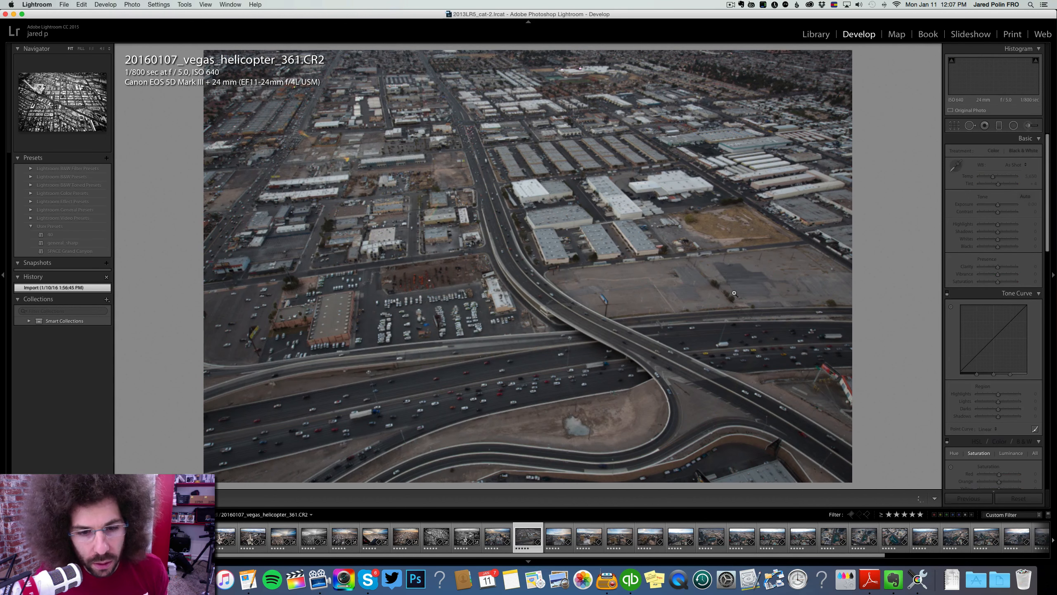
Step: Convert photo 361 to black and white, with exposure at +0.55 and contrast at +83
left_click(1008, 211)
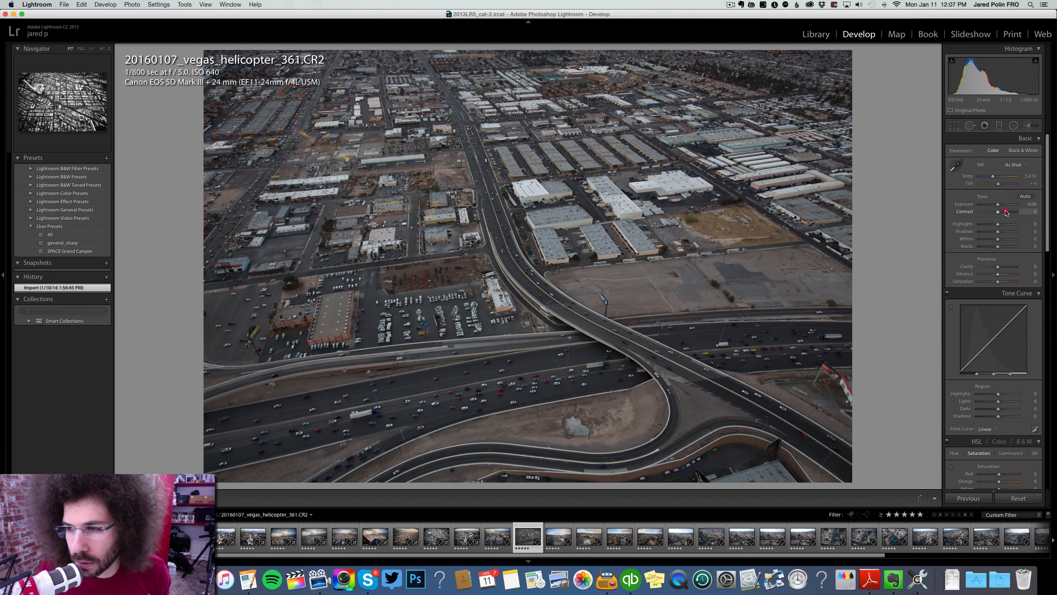
left_click(1000, 204)
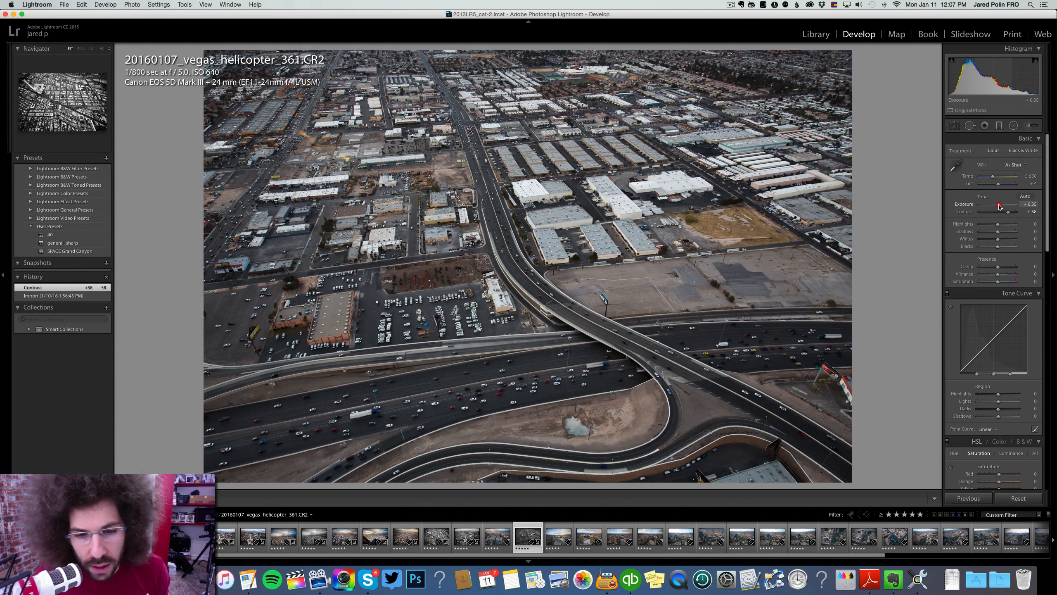
left_click(1023, 150)
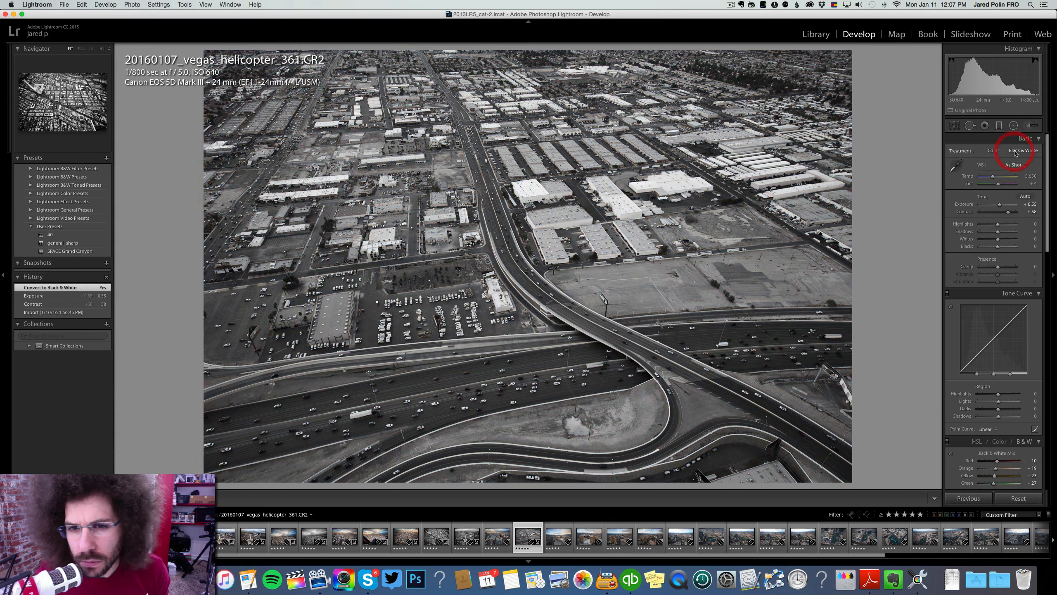
left_click(1013, 212)
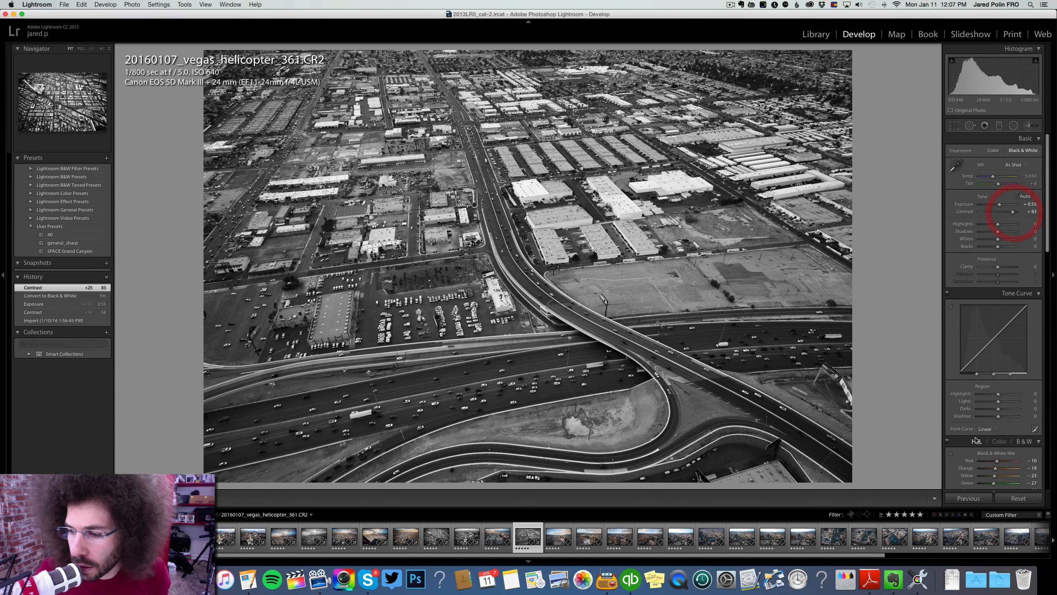
Step: Apply the Medium Contrast point curve and set contrast +100, clarity +36, blacks −19 and shadows about +79
left_click(987, 429)
left_click(984, 437)
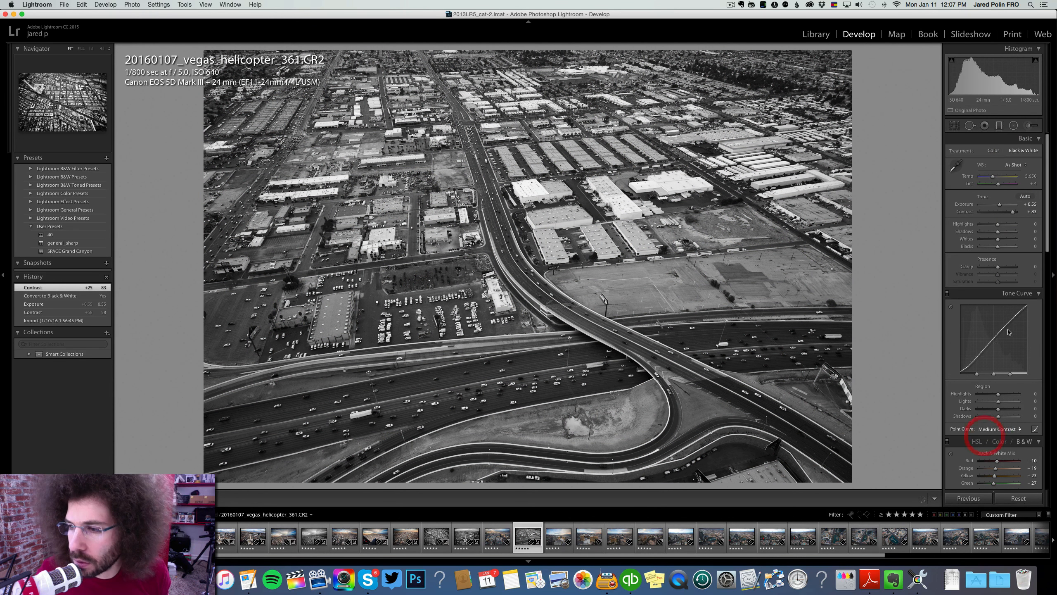
left_click(1015, 211)
left_click(1004, 266)
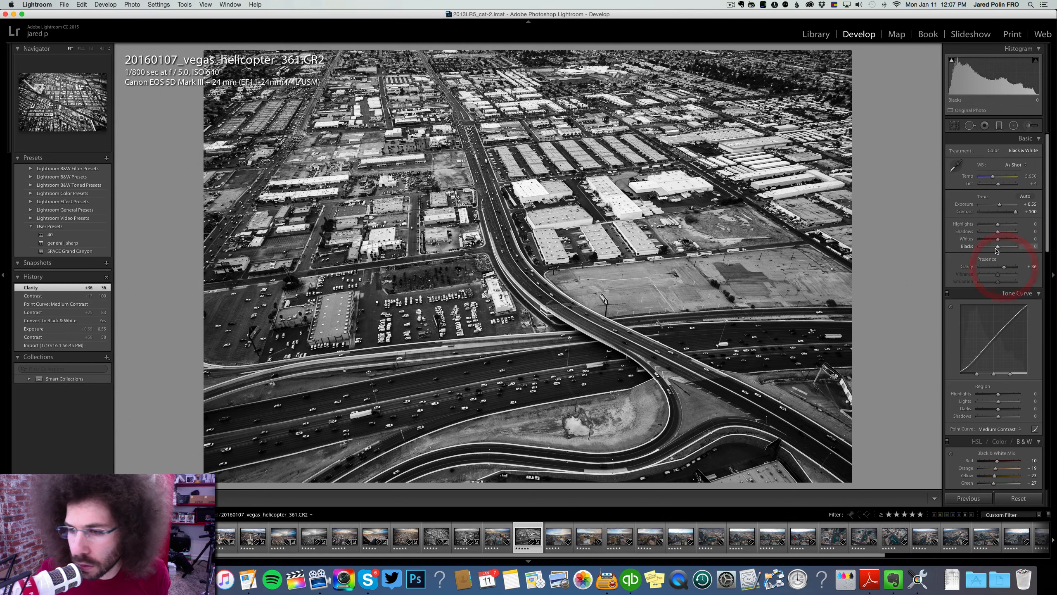
left_click(994, 247)
left_click(1012, 232)
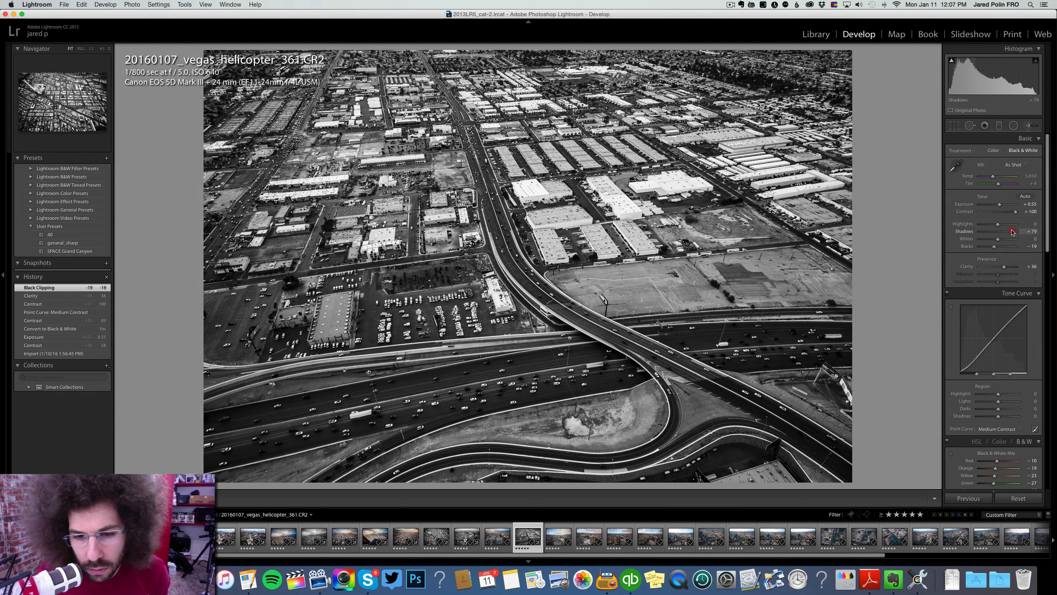
left_click_drag(1014, 232, 1015, 232)
Step: Clear the star rating of photo 410 and inspect the Strip skyline in photo 437 up close
key("Right")
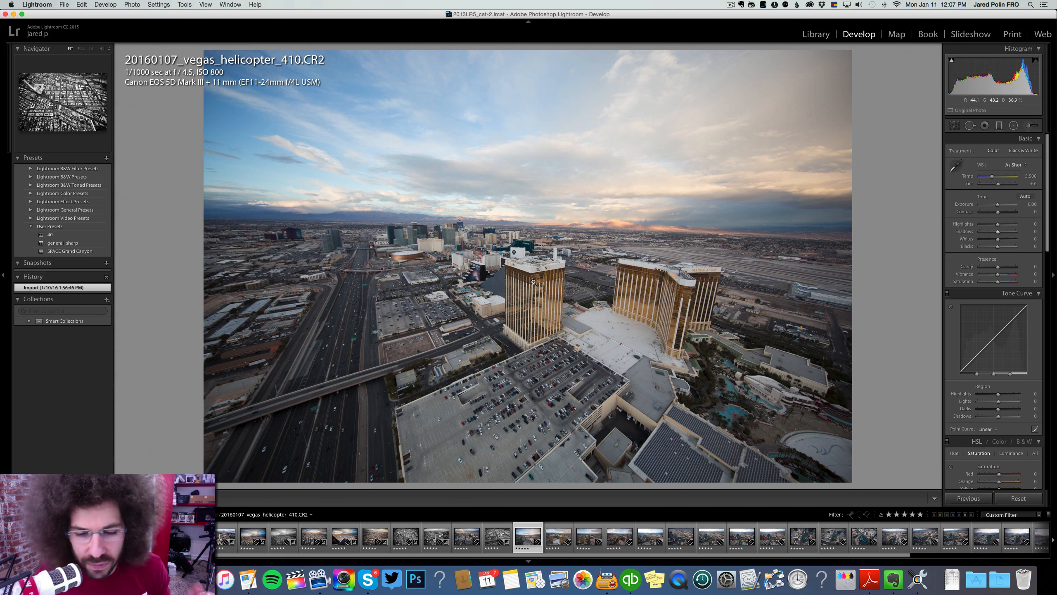
key("0")
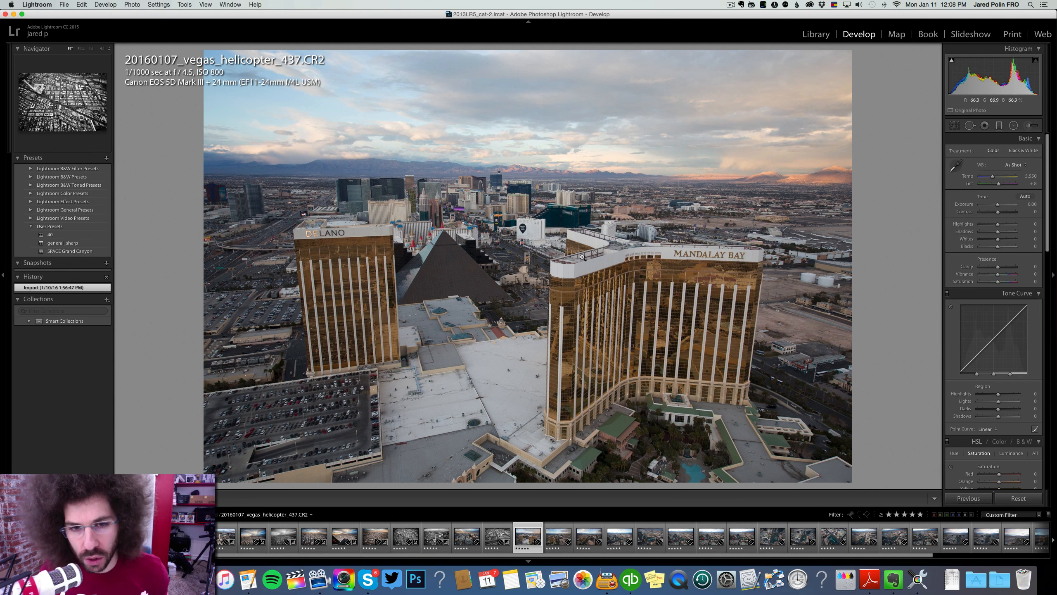
left_click(465, 244)
left_click_drag(509, 171, 485, 350)
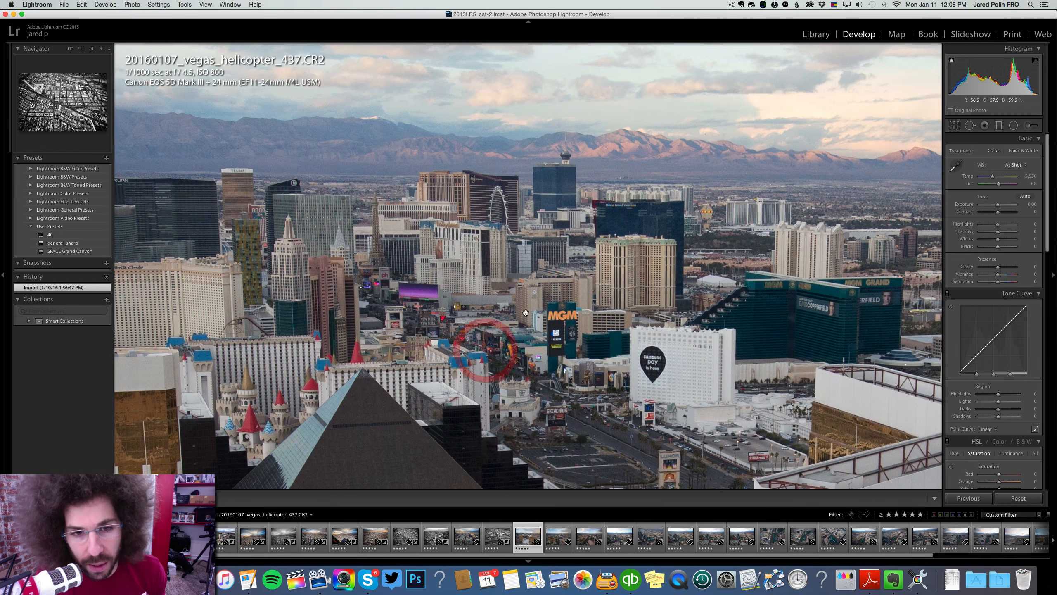
left_click(527, 304)
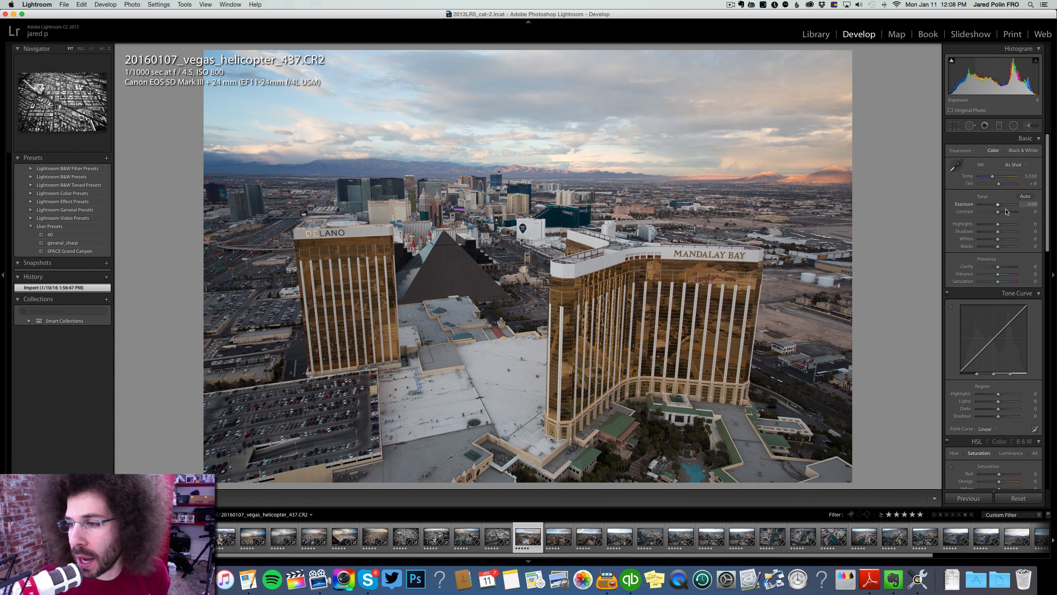
Step: Set photo 437's contrast to +45, apply the Medium Contrast point curve and try a different white balance temperature
left_click(1006, 212)
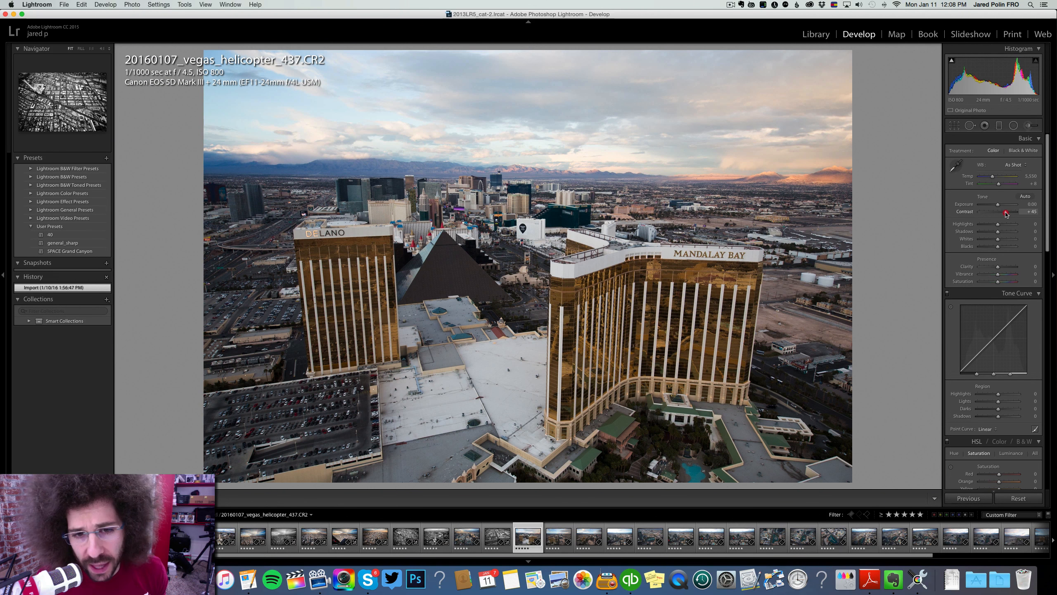
left_click(984, 434)
left_click(985, 435)
left_click(998, 177)
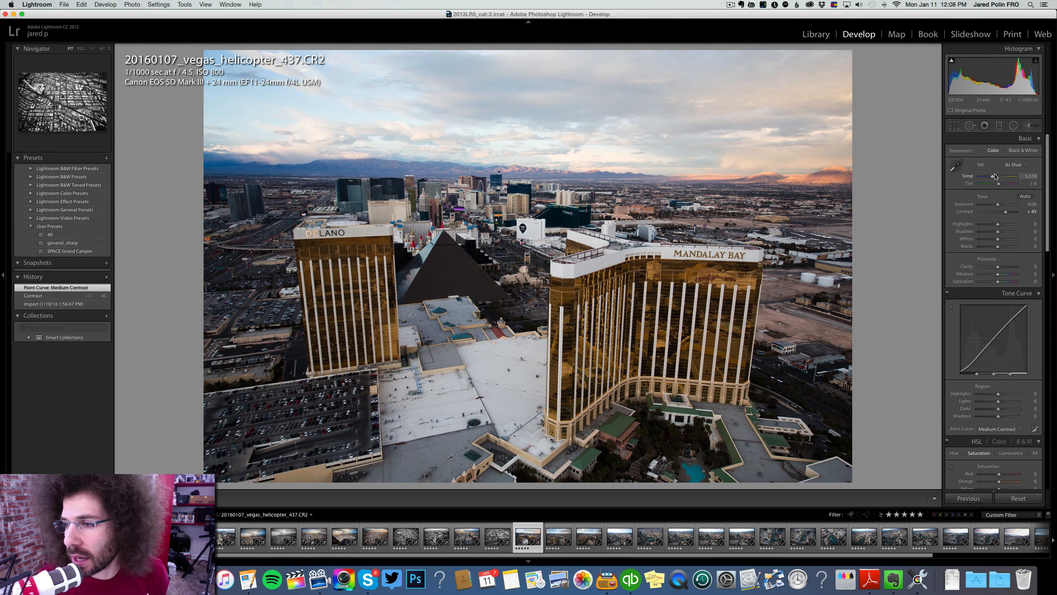
left_click_drag(997, 178, 993, 178)
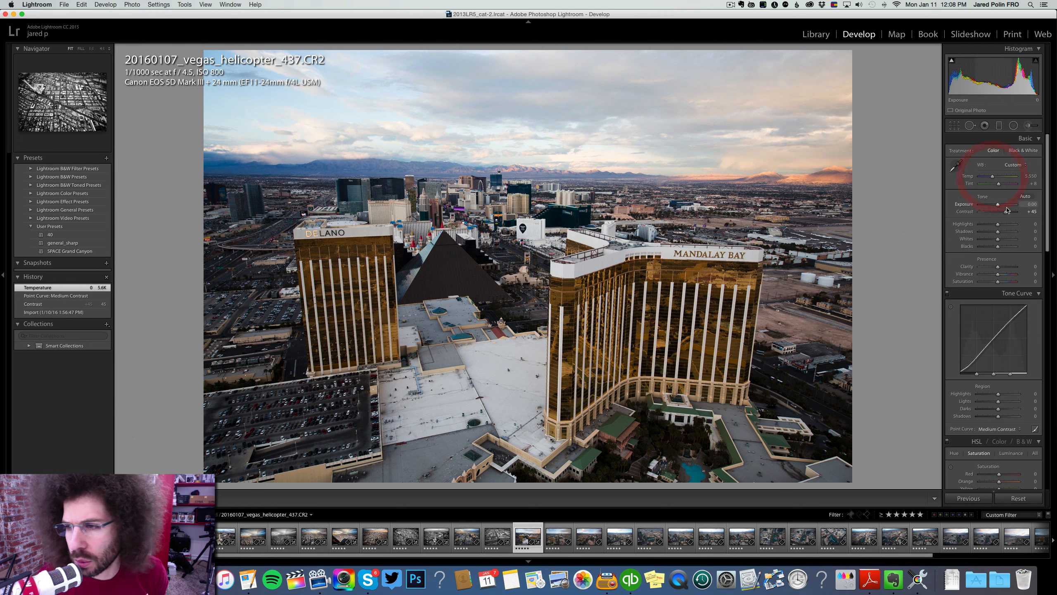
Step: Refine photo 437's tones: shadows +43, contrast +65, whites +28, blacks −18 and clarity +6
left_click(1005, 232)
left_click_drag(1006, 212, 1008, 218)
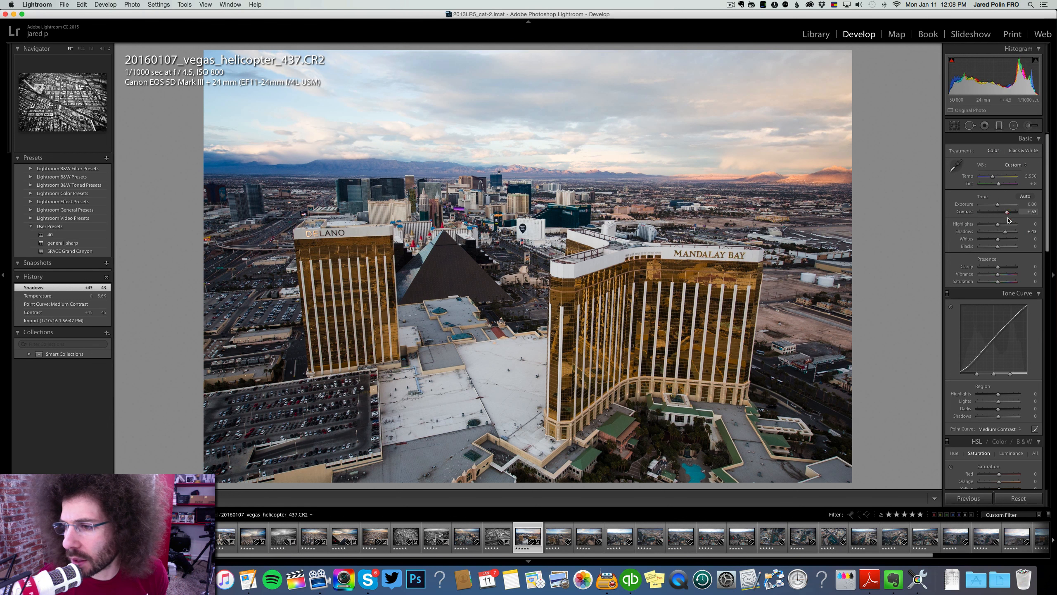
left_click(999, 266)
left_click_drag(998, 247, 1009, 212)
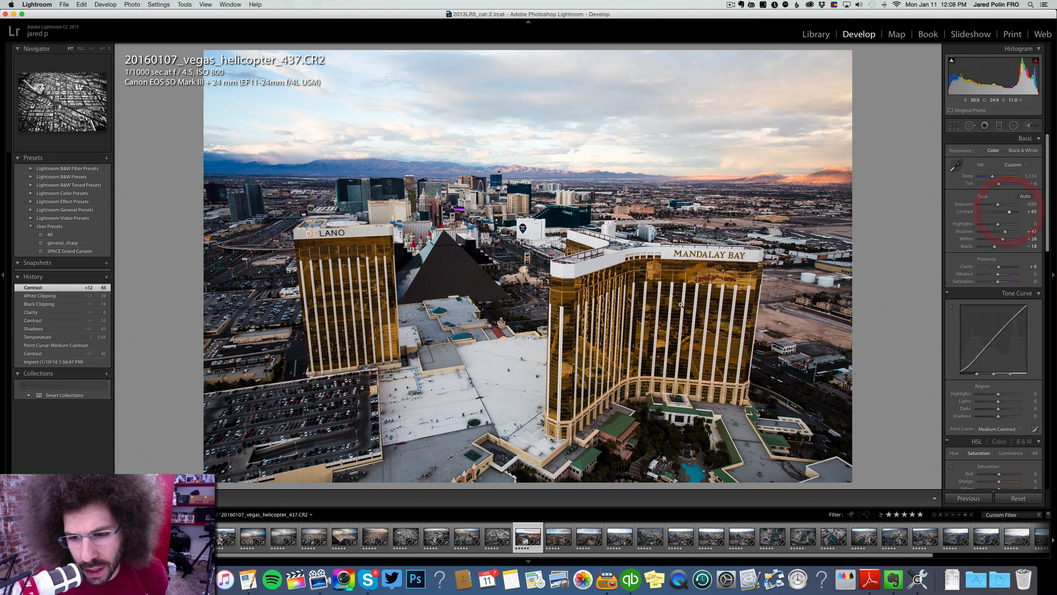
Step: Inspect the buildings in photo 437 up close, and open photo 488 to examine the sharpness of its Strip hotels
left_click(707, 296)
left_click_drag(319, 217, 511, 204)
left_click(512, 204)
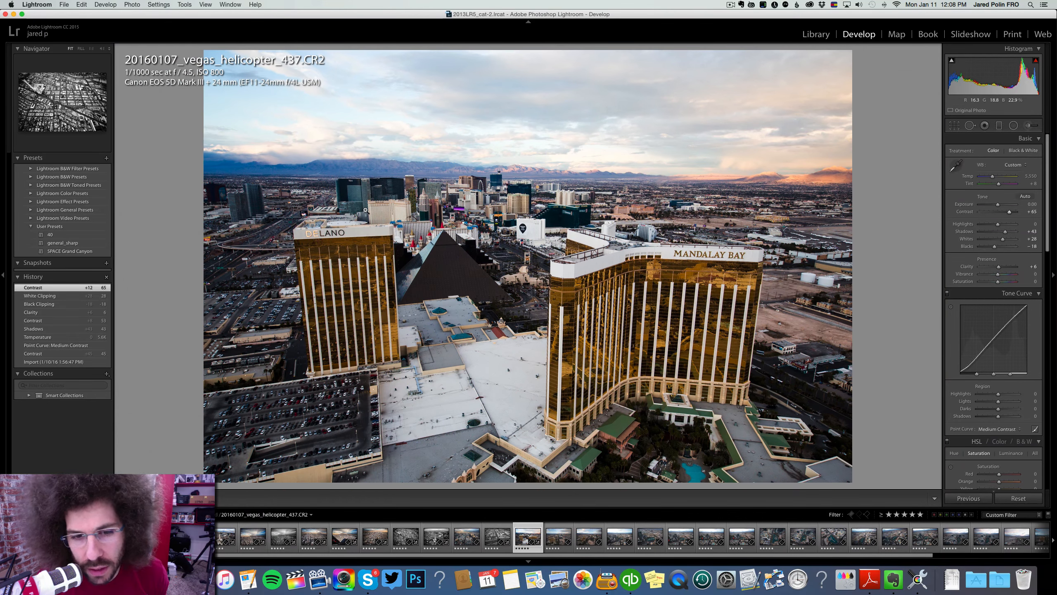
key("Right")
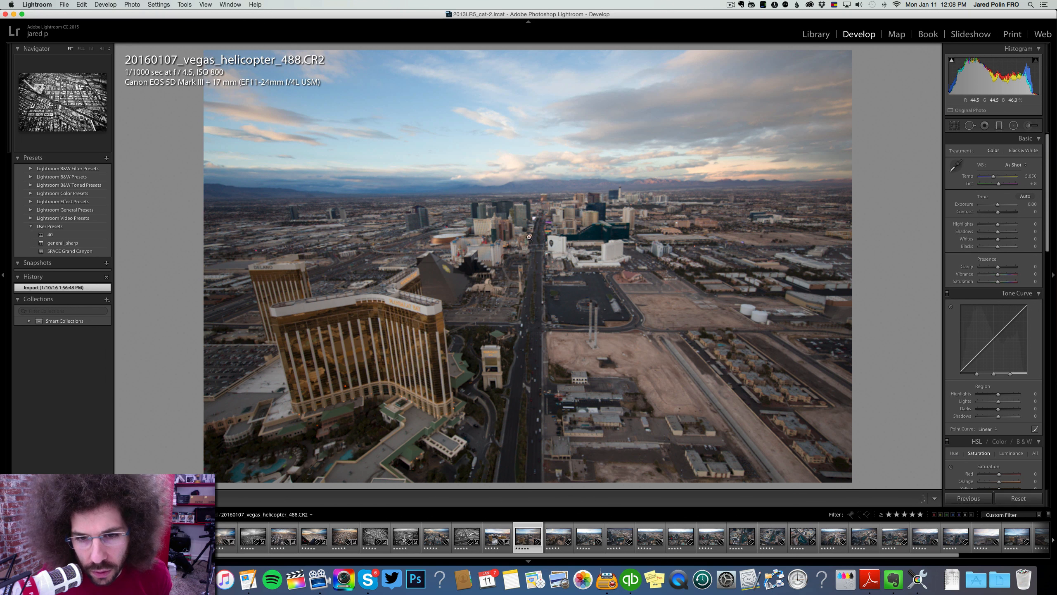
left_click(415, 254)
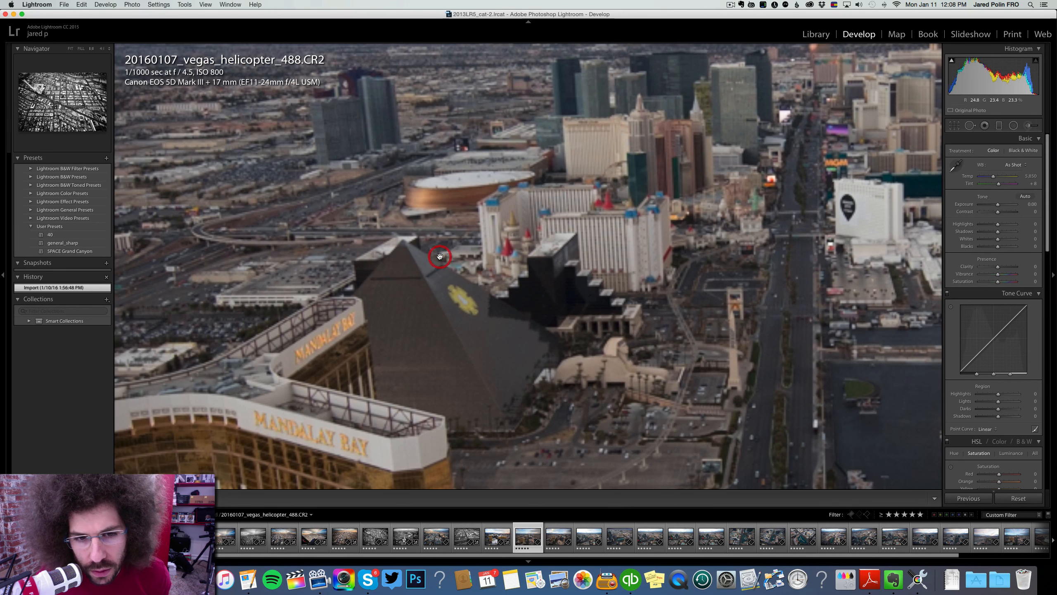
left_click(408, 254)
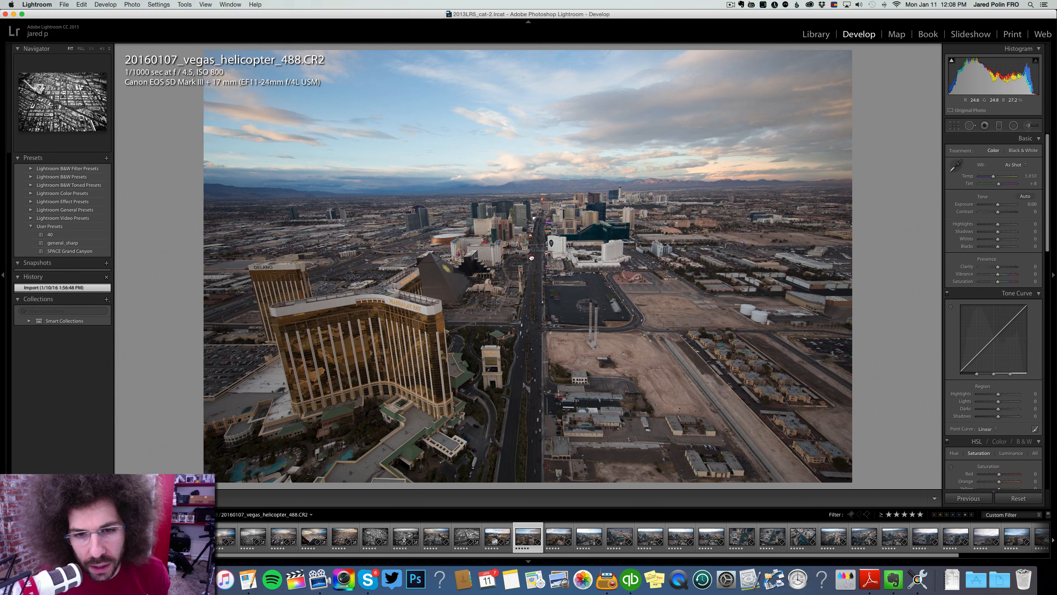
left_click(519, 242)
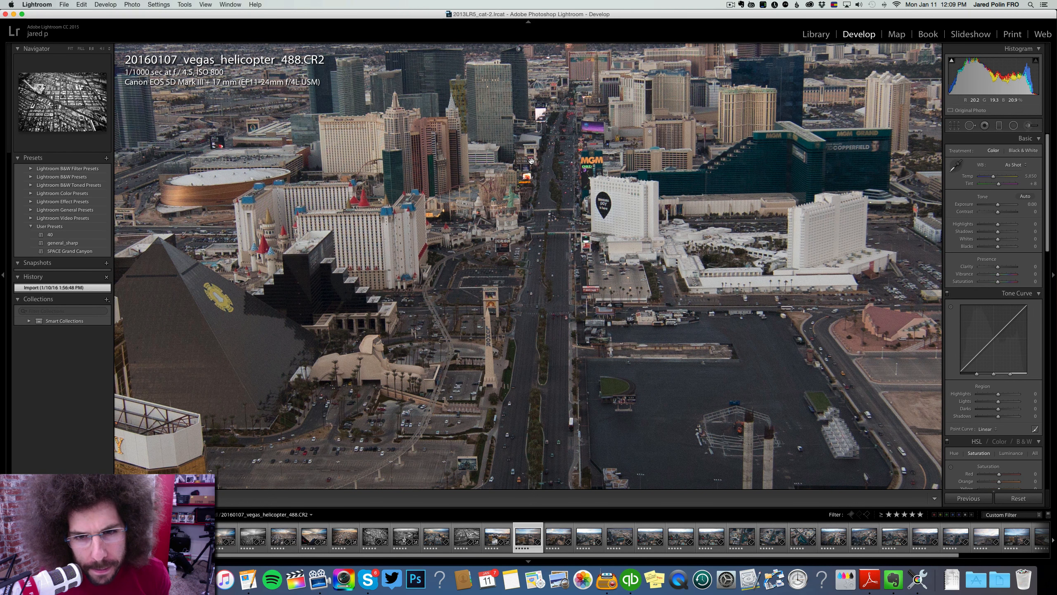
left_click(531, 160)
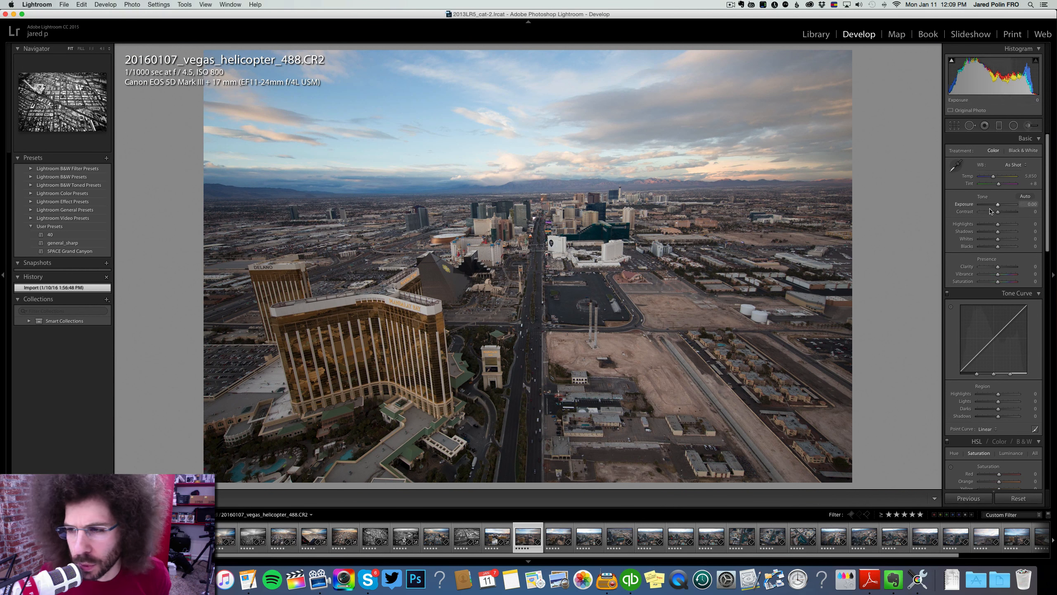
Step: Set photo 488's contrast to +48, exposure +0.35, highlights −48 and clarity +18, and apply the Medium Contrast point curve
left_click(1006, 212)
left_click_drag(998, 205, 989, 225)
left_click(1001, 267)
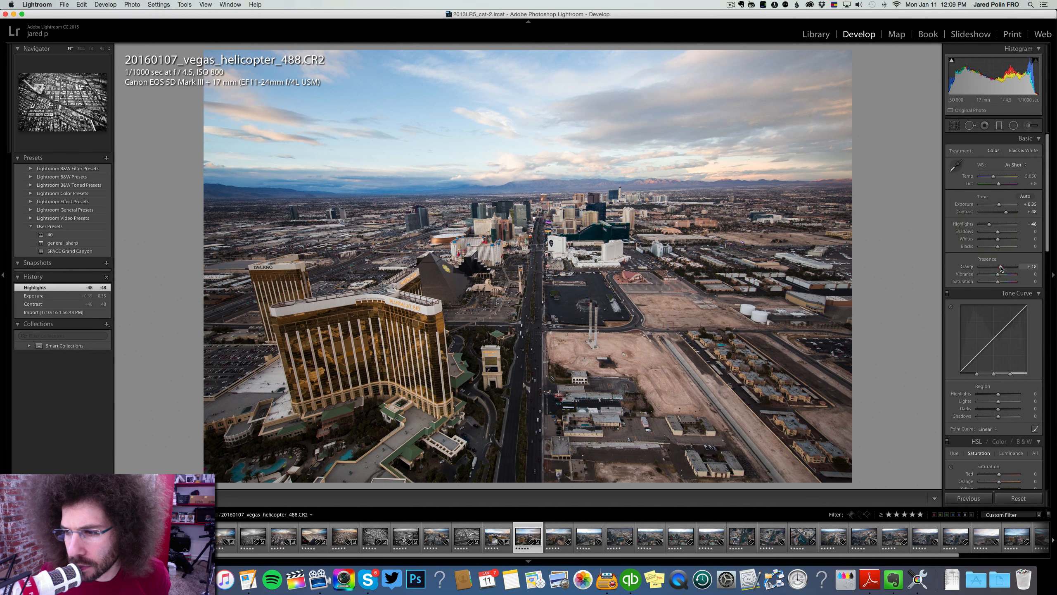
left_click(986, 429)
left_click(984, 434)
Step: Add a graduated filter from the top of the sky down past the horizon, with exposure at −0.35
left_click(998, 126)
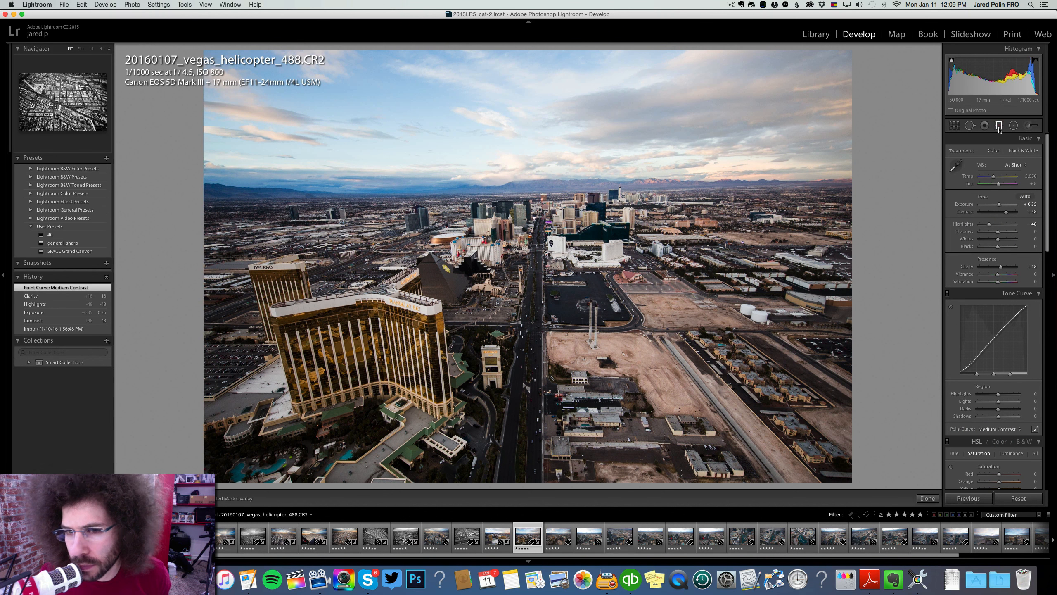
left_click_drag(556, 56, 539, 310)
left_click_drag(998, 180, 998, 180)
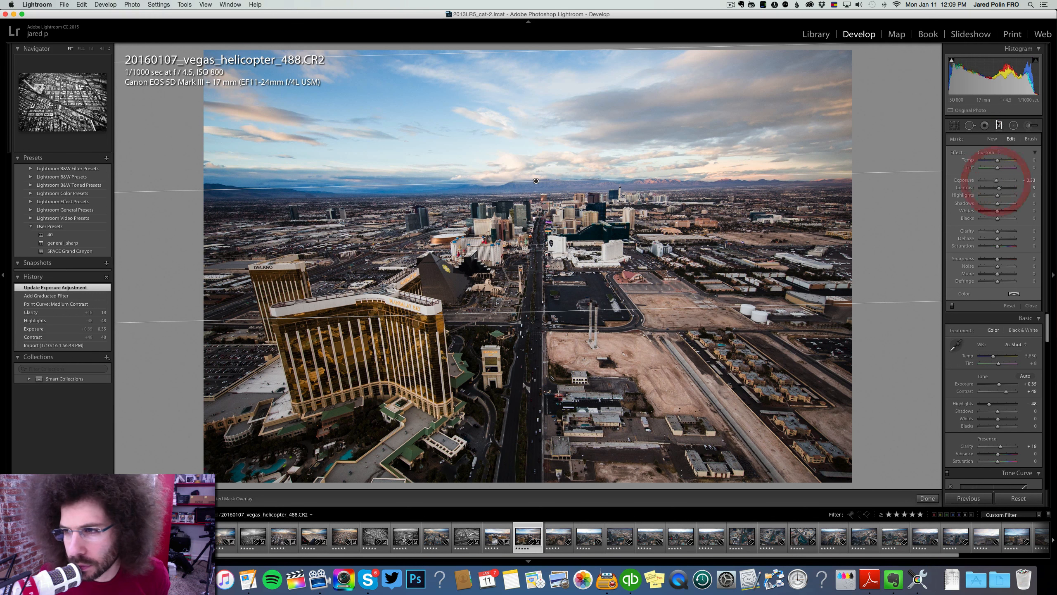
left_click(999, 125)
Step: Refine photo 488's tones with shadows +46, contrast +60 and exposure +0.35
left_click_drag(998, 231, 1002, 233)
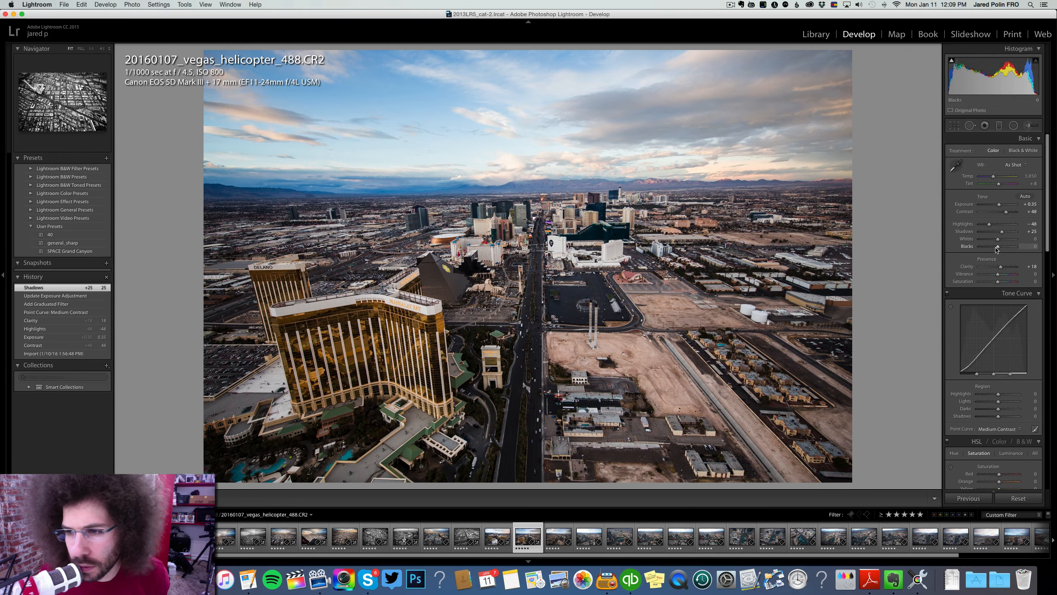
left_click(997, 247)
mouse_move(998, 205)
left_mouse_down()
mouse_move(1008, 232)
mouse_move(999, 207)
left_mouse_up()
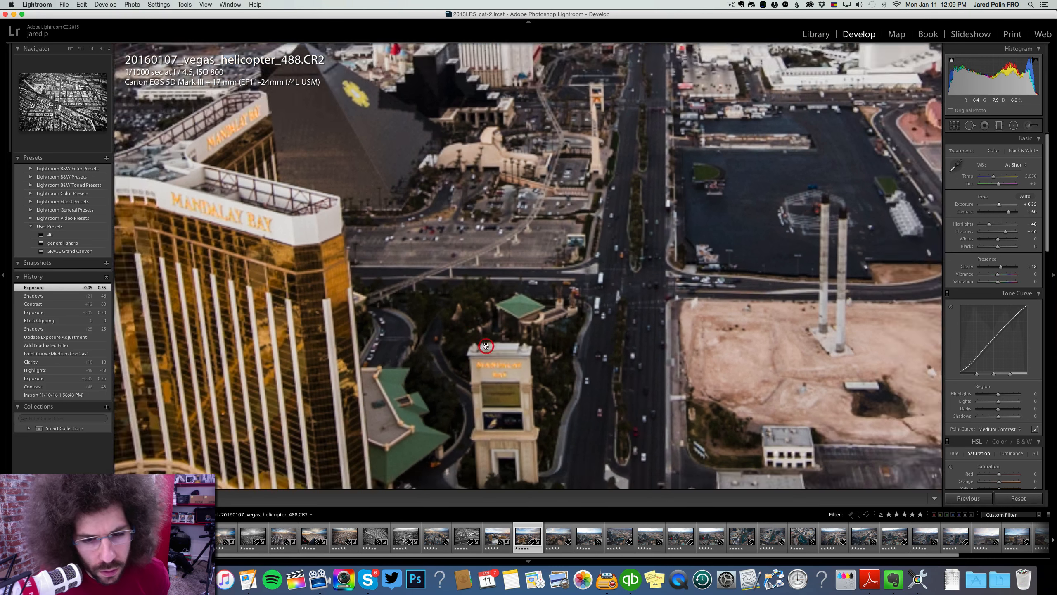
Step: Check the Mandalay Bay sign and the Strip in photo 488 up close, and move on to photo 524
left_click(491, 349)
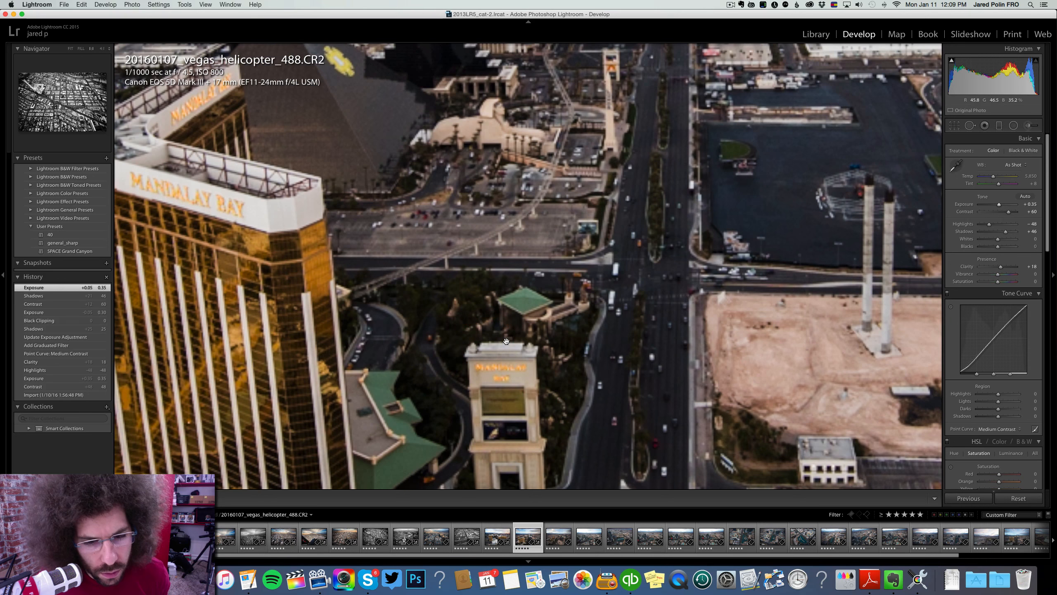
left_click(585, 187)
left_click(534, 337)
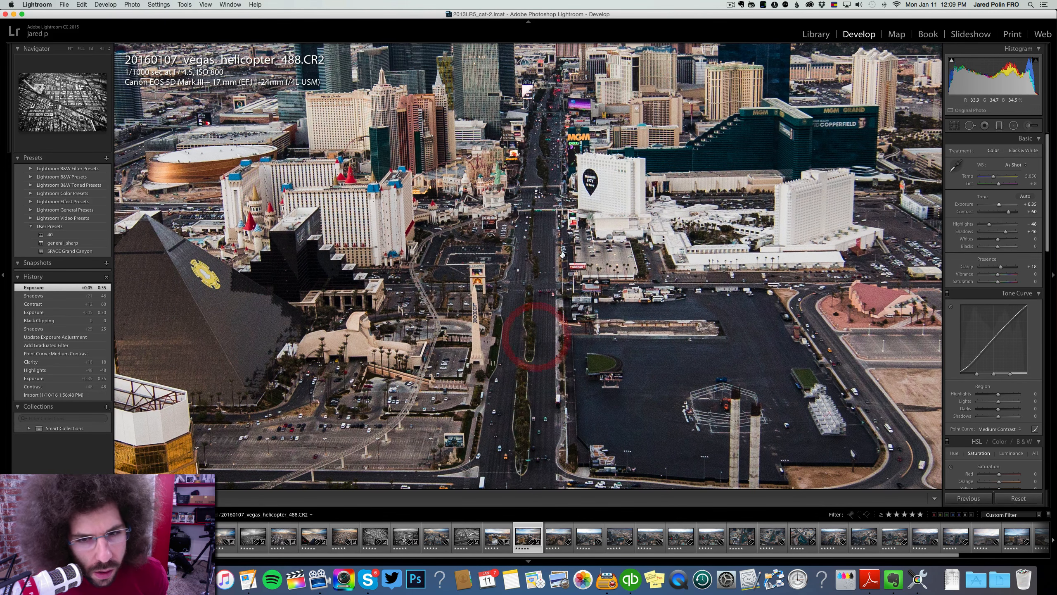
left_click(562, 255)
key("Right")
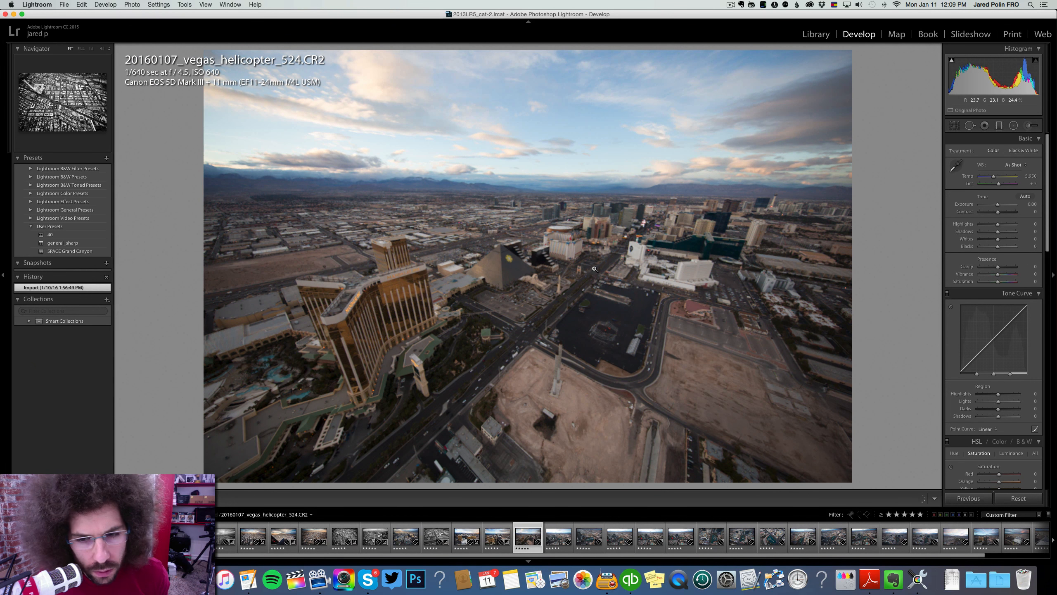
Step: Set photo 524 to exposure +0.75, contrast +64, shadows +23, blacks −33 and clarity +21, with the Medium Contrast point curve
left_click_drag(997, 205, 998, 206)
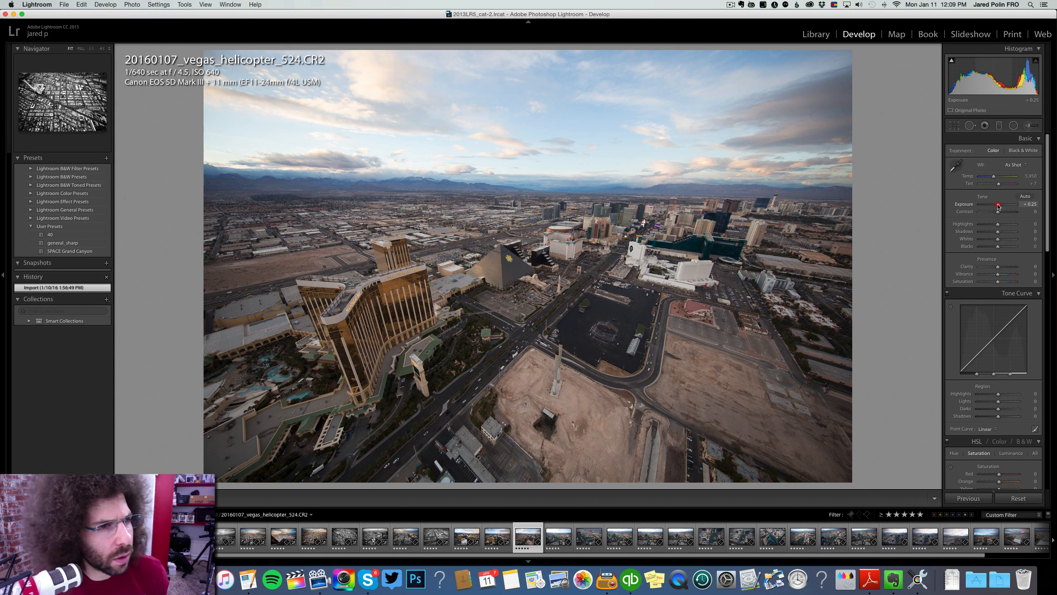
left_click_drag(998, 206, 993, 248)
left_click(986, 428)
left_click(985, 434)
left_click_drag(1001, 205, 1000, 206)
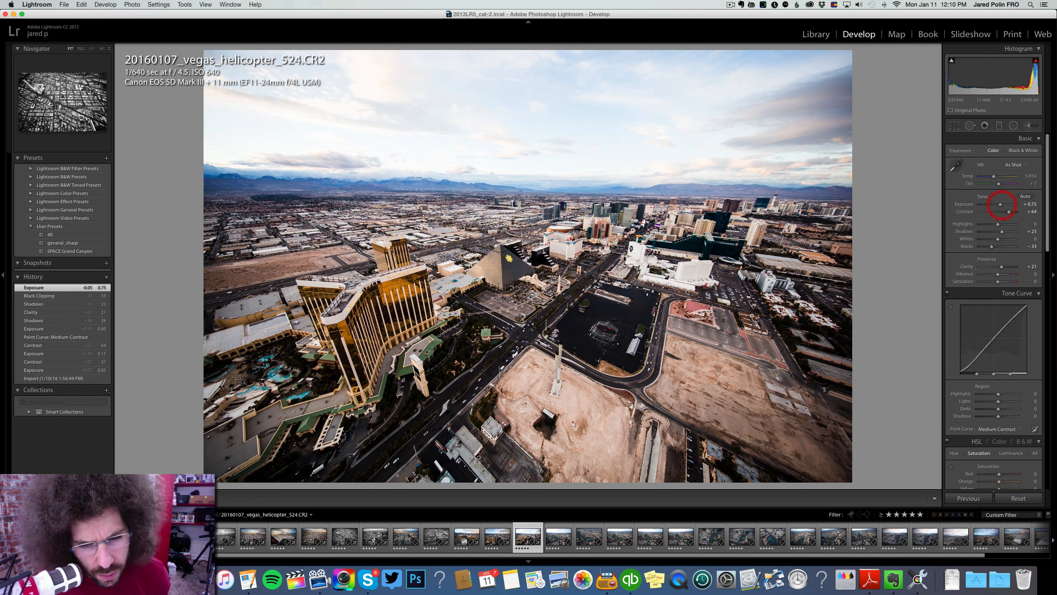
Step: Inspect the dark paved lot in photo 524 up close and reduce the contrast to +34
left_click(633, 346)
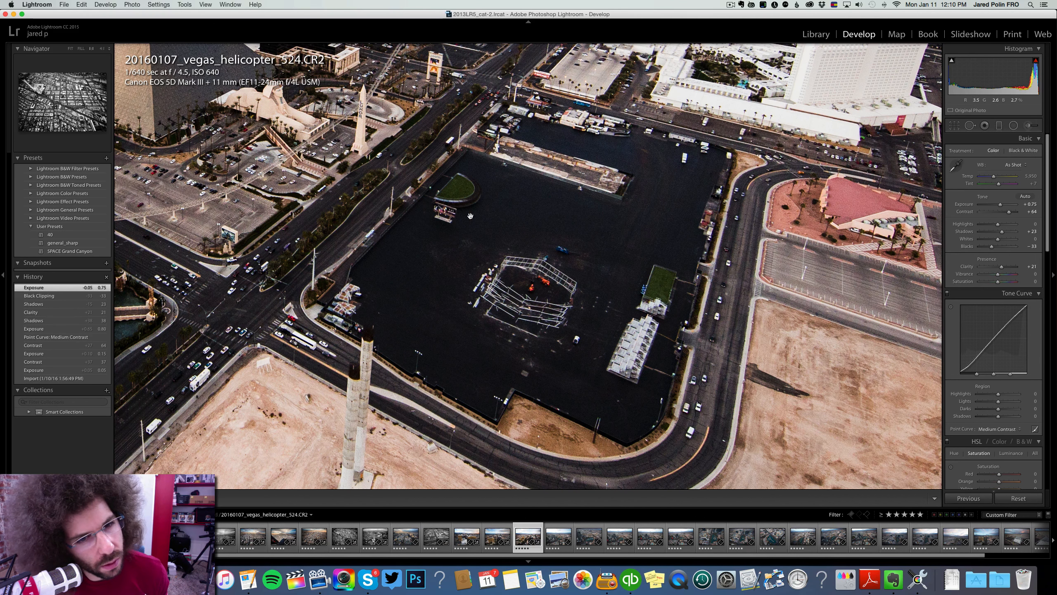
left_click(572, 239)
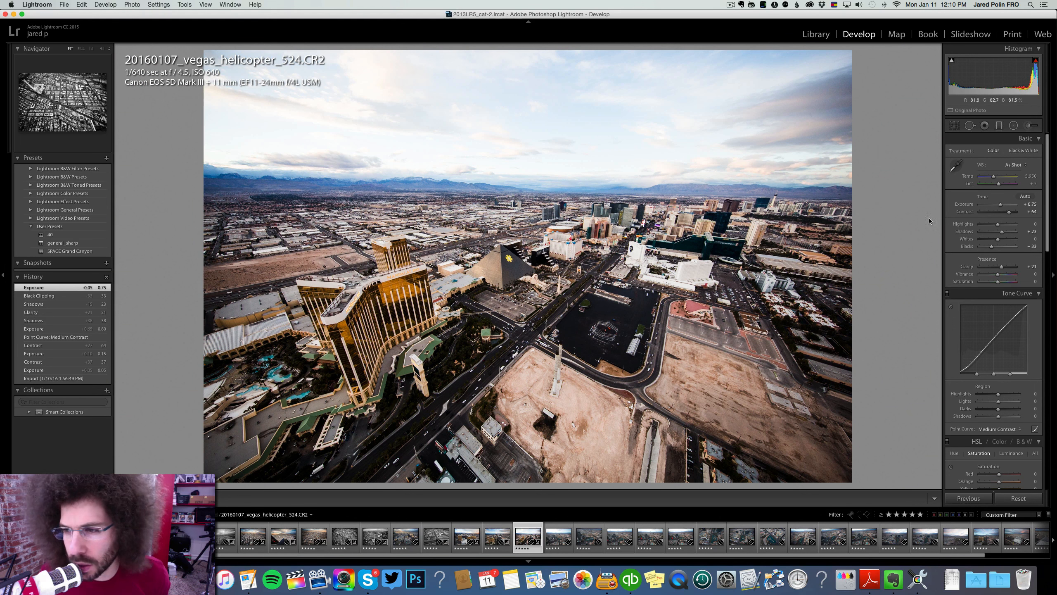
left_click_drag(1009, 212, 1004, 214)
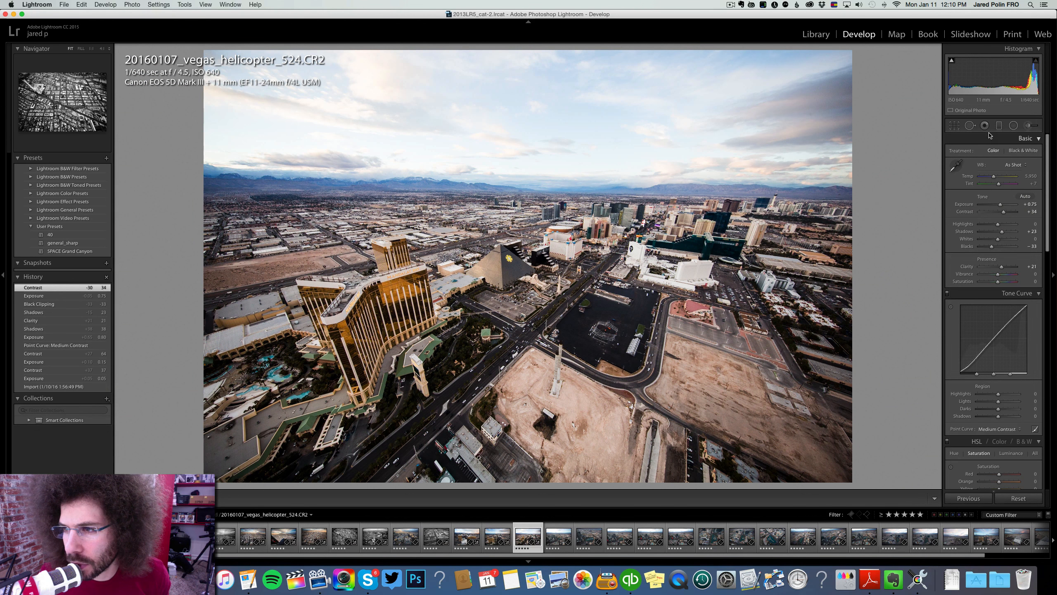
Step: Add a slightly tilted graduated filter from the top of photo 524's sky down past the horizon, with exposure −1.41
left_click(999, 126)
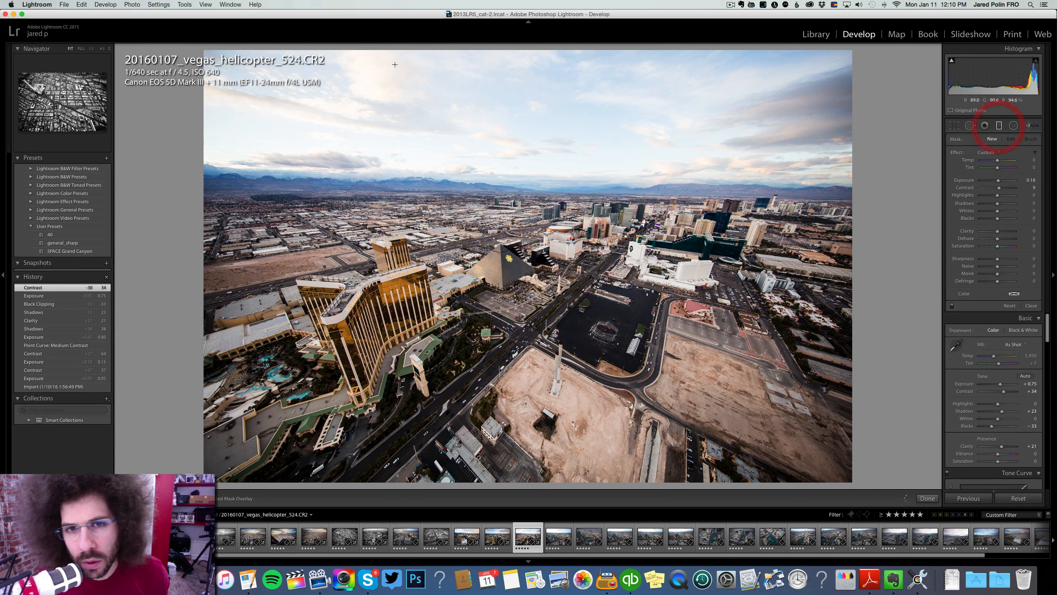
left_click_drag(510, 53, 481, 319)
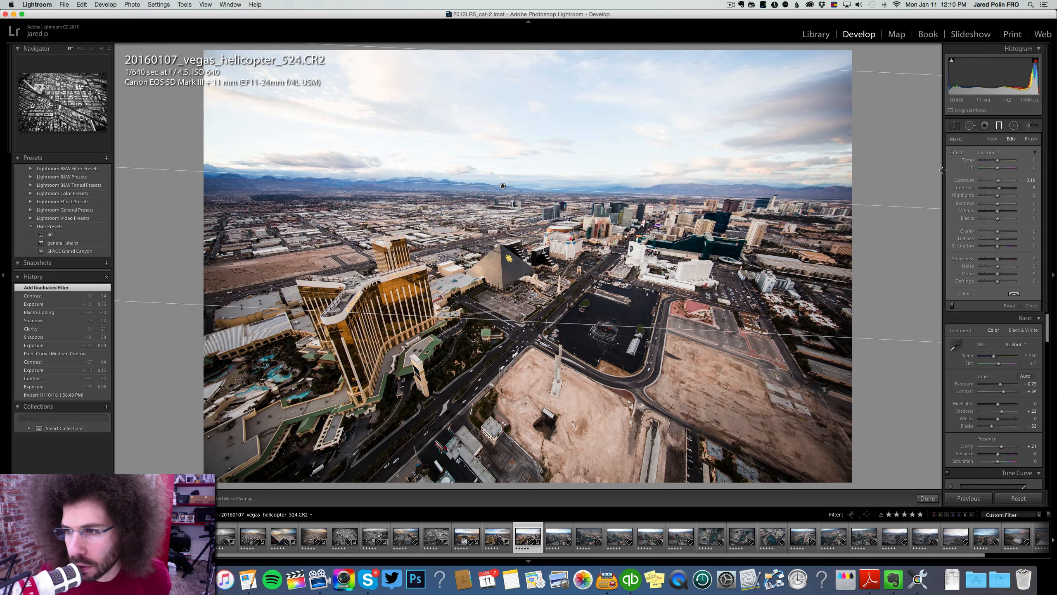
left_click(991, 180)
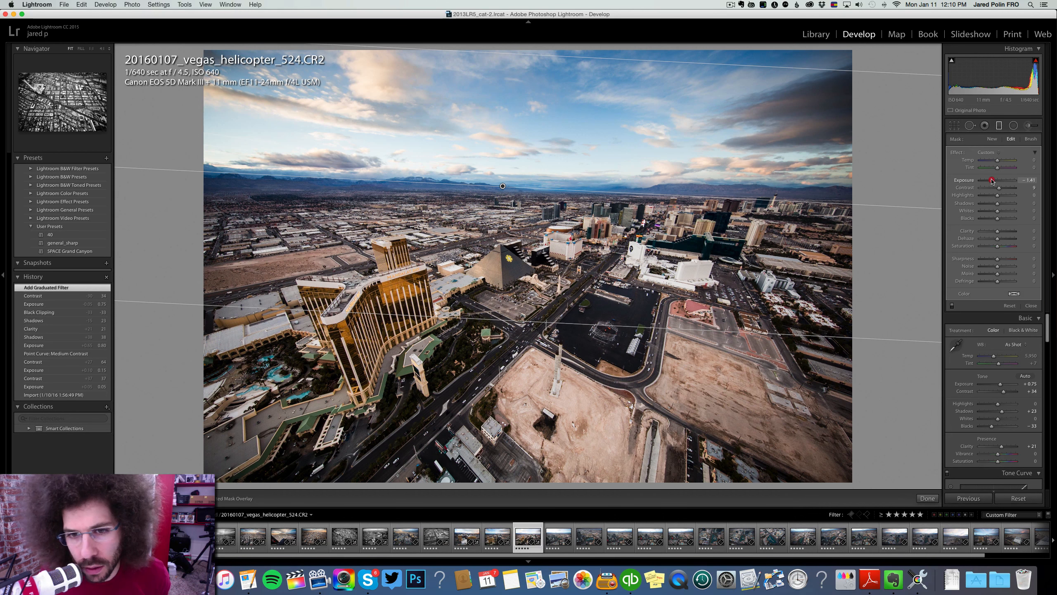
left_click(1000, 125)
Step: Move on to photo 587 and inspect the Bellagio fountains up close
key("Right")
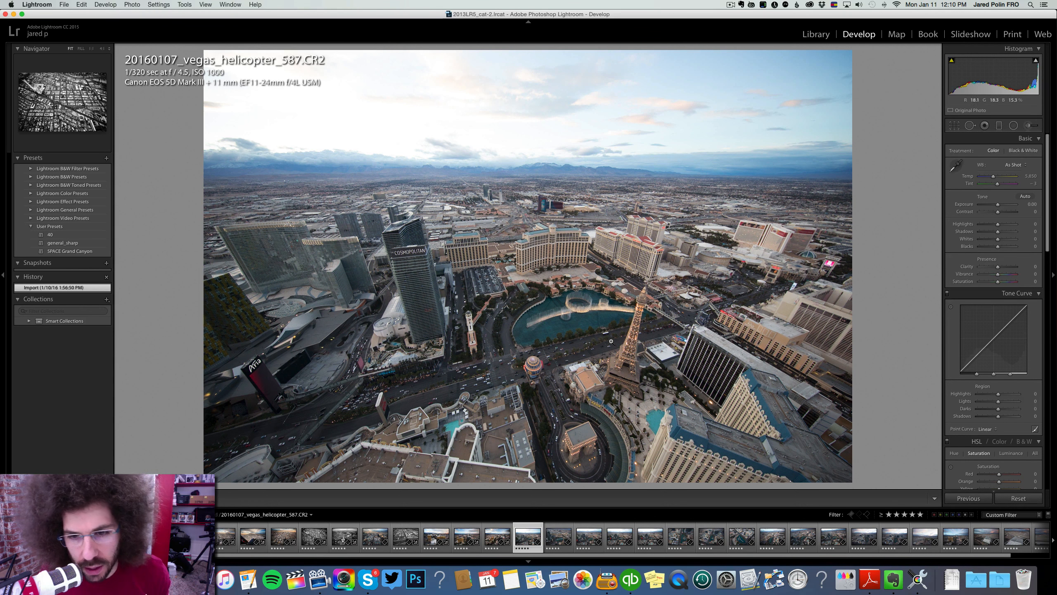
left_click(529, 290)
left_click_drag(701, 345, 588, 265)
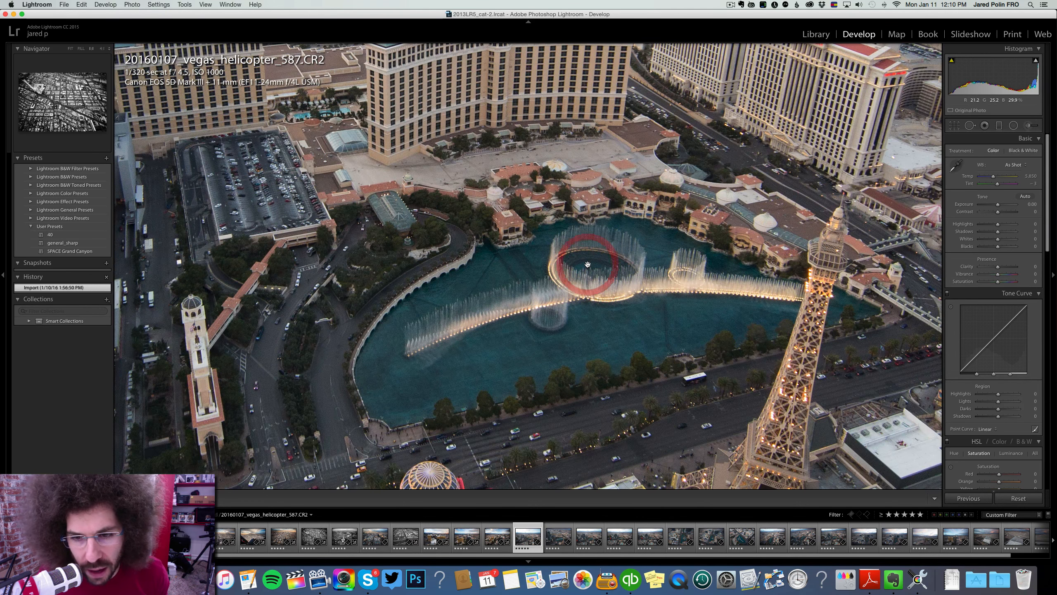
left_click(754, 291)
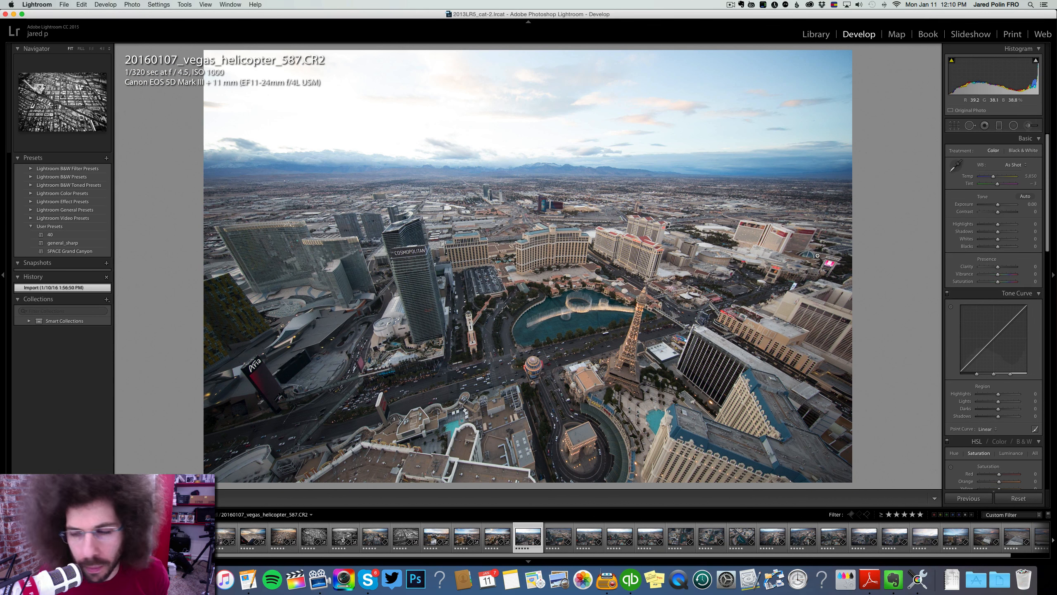
Step: Set photo 587 to contrast +45, exposure +0.05, clarity +25, blacks −13 and shadows +26, with the Medium Contrast point curve
left_click_drag(998, 211, 1003, 211)
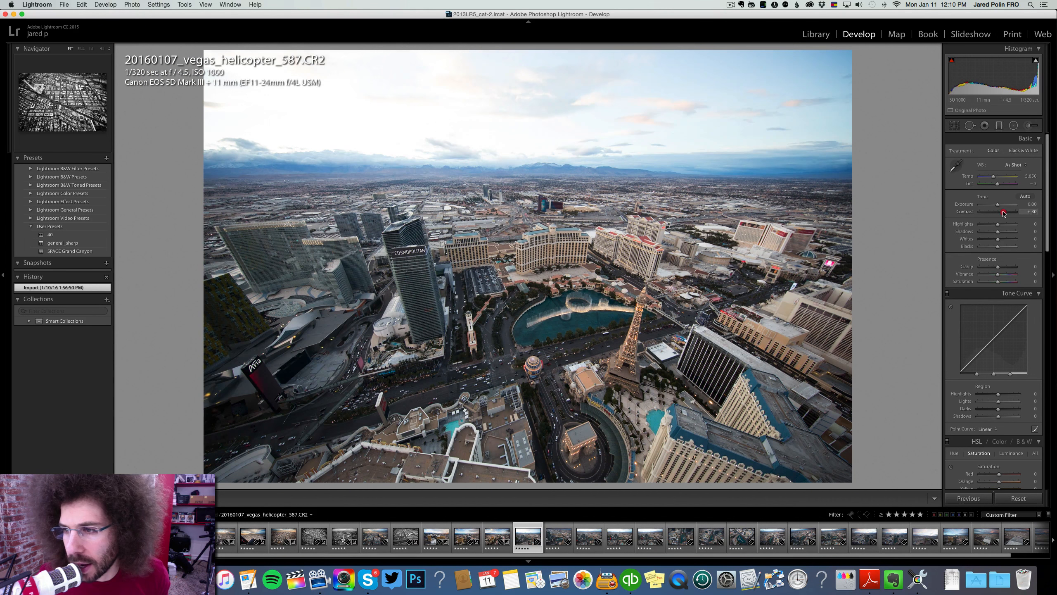
left_click(984, 430)
left_click(992, 436)
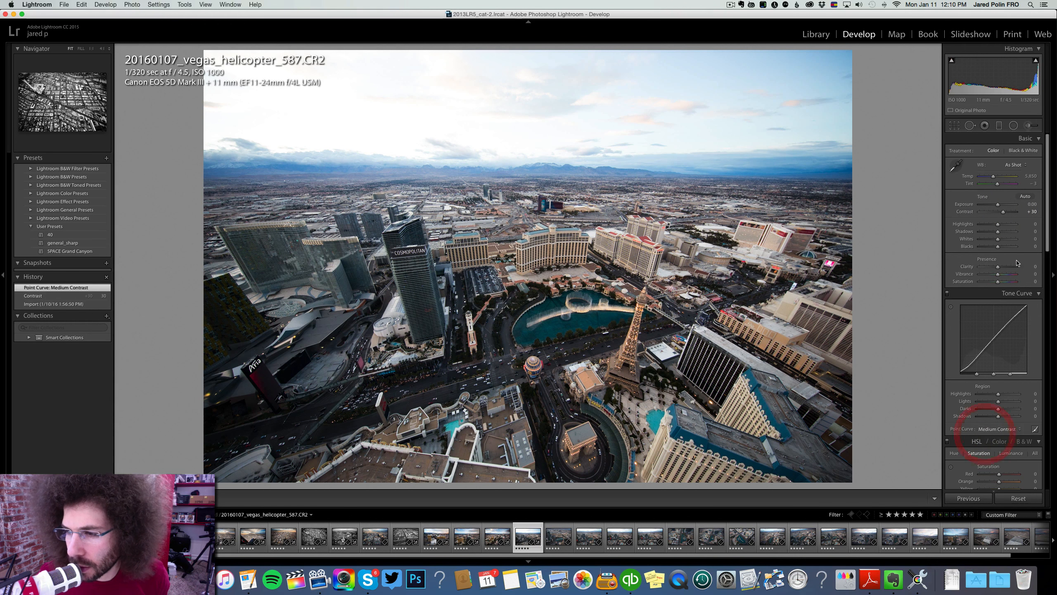
left_click_drag(1007, 267, 1003, 268)
left_click_drag(997, 204, 1005, 211)
left_click_drag(995, 247, 1003, 232)
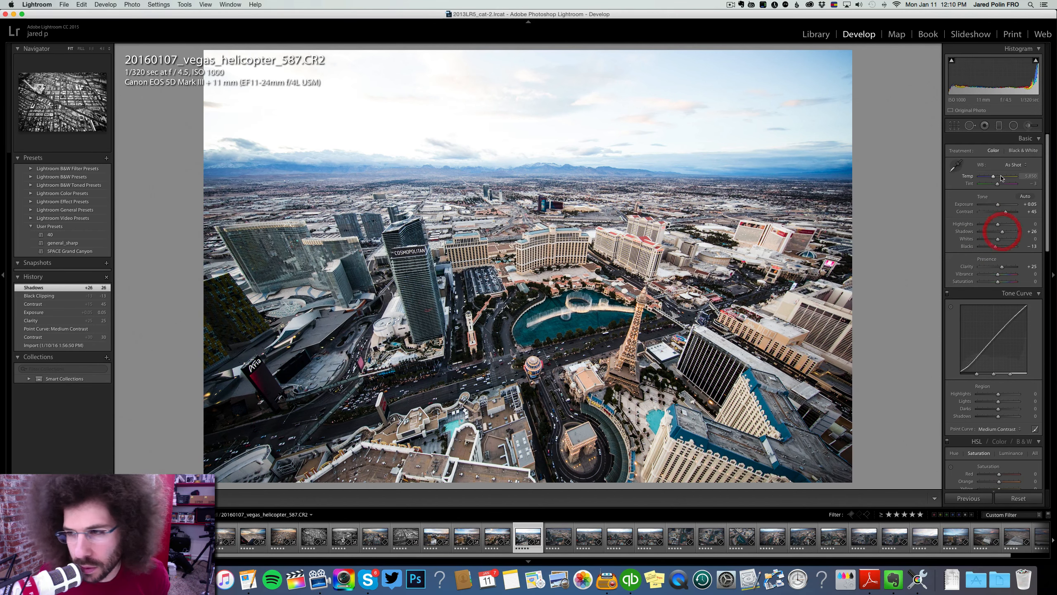
Step: Set photo 587's temperature to 6,368 and contrast to +61, trying black and white before returning to color
left_click_drag(1001, 178, 996, 178)
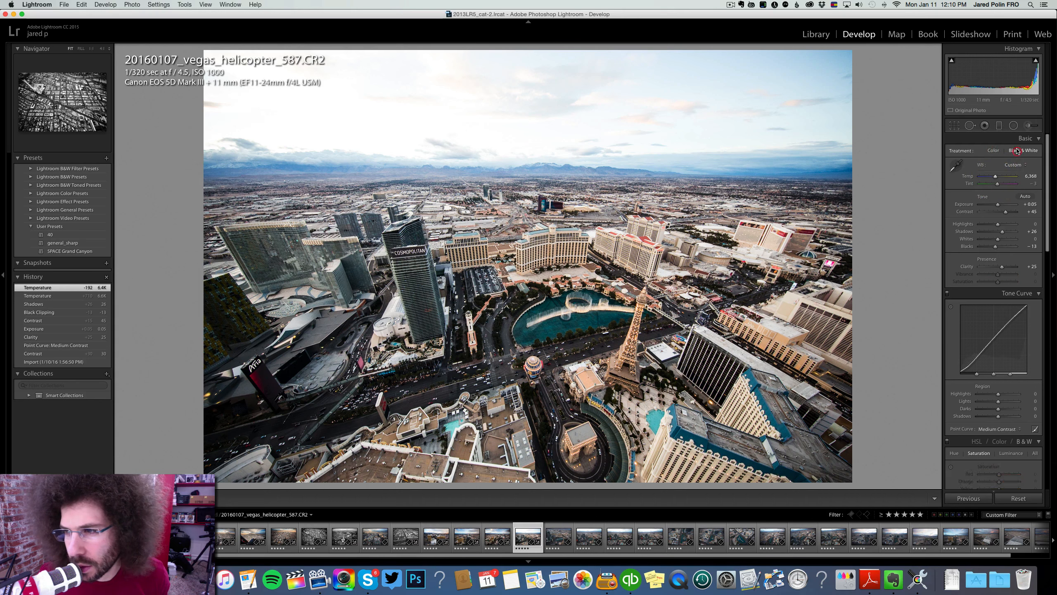
left_click(1016, 150)
left_click(994, 150)
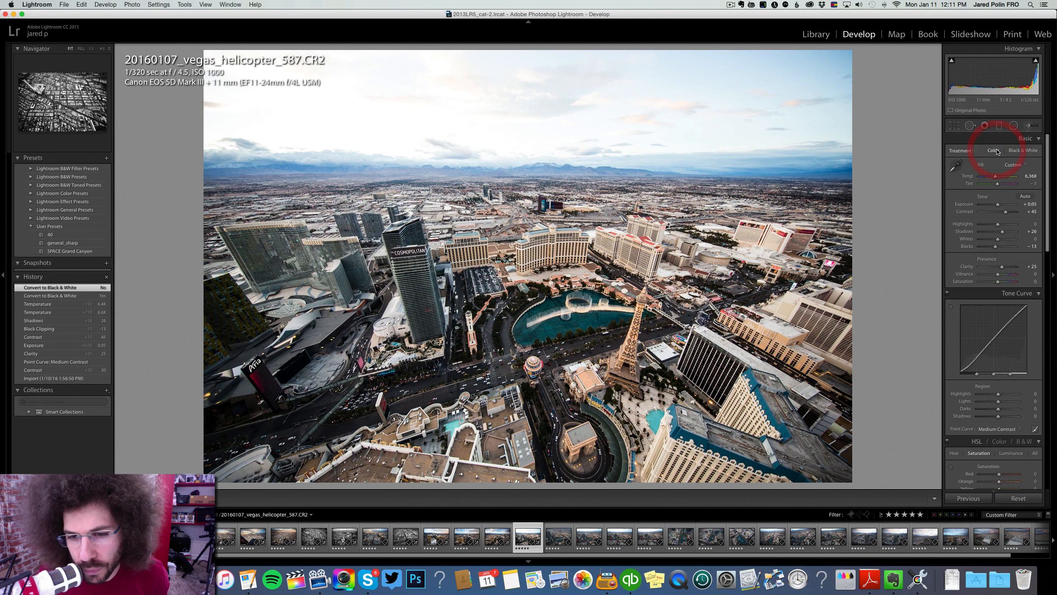
left_click_drag(1008, 213, 1008, 213)
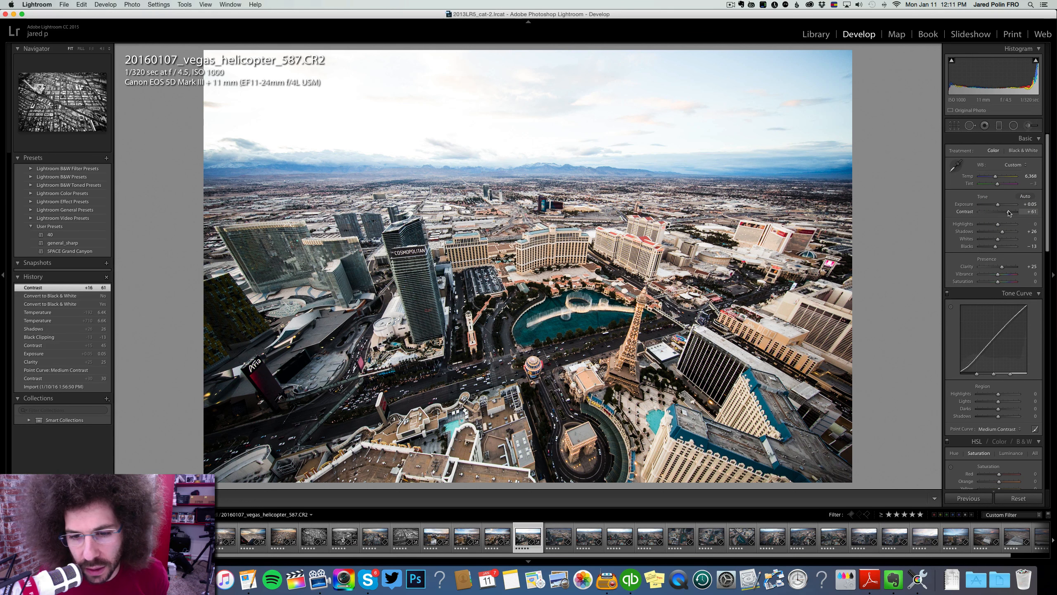
left_click_drag(995, 177, 996, 177)
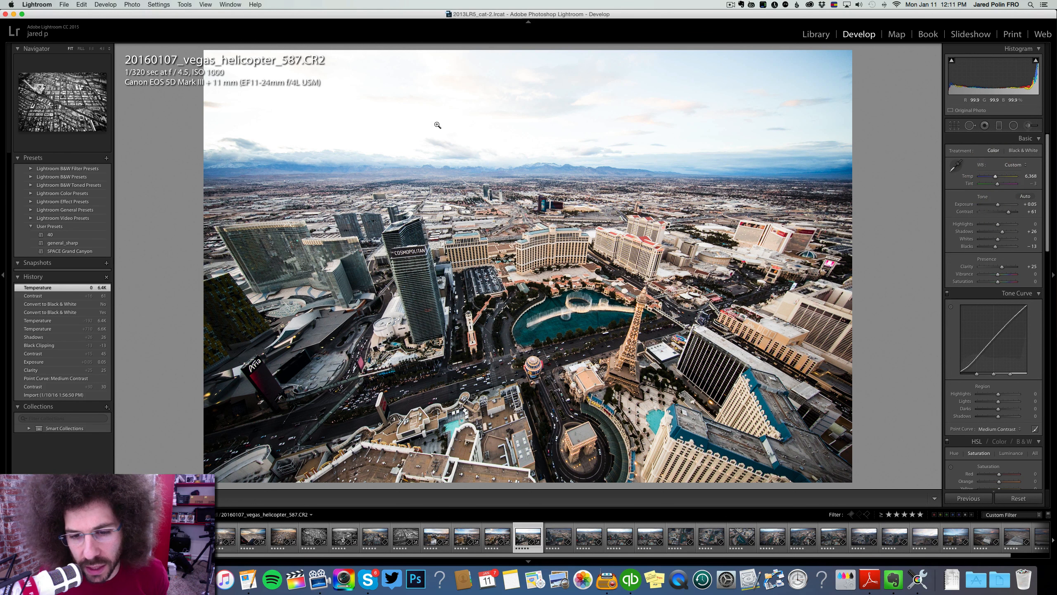
Step: Move on to photo 594 and set contrast +44, clarity +5, blacks −14, shadows +43 and temperature 5,504
key("Right")
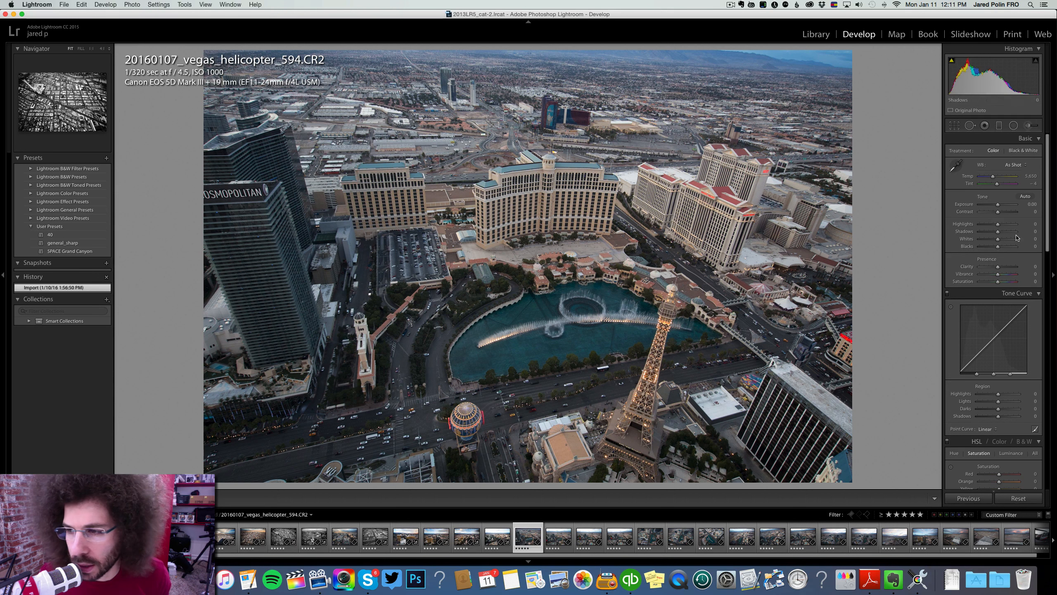
left_click(1006, 212)
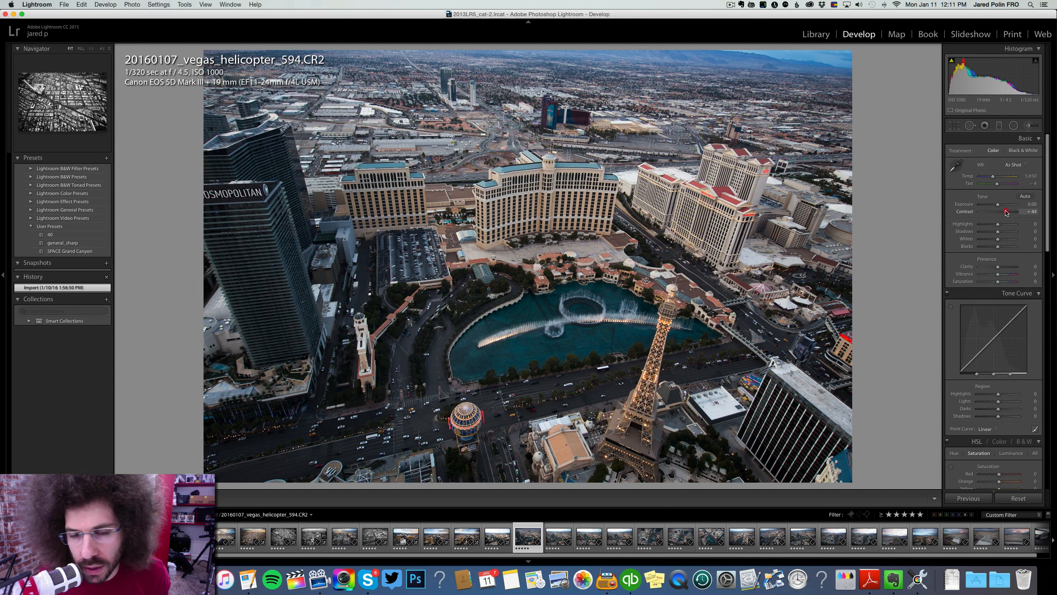
left_click_drag(997, 246, 995, 246)
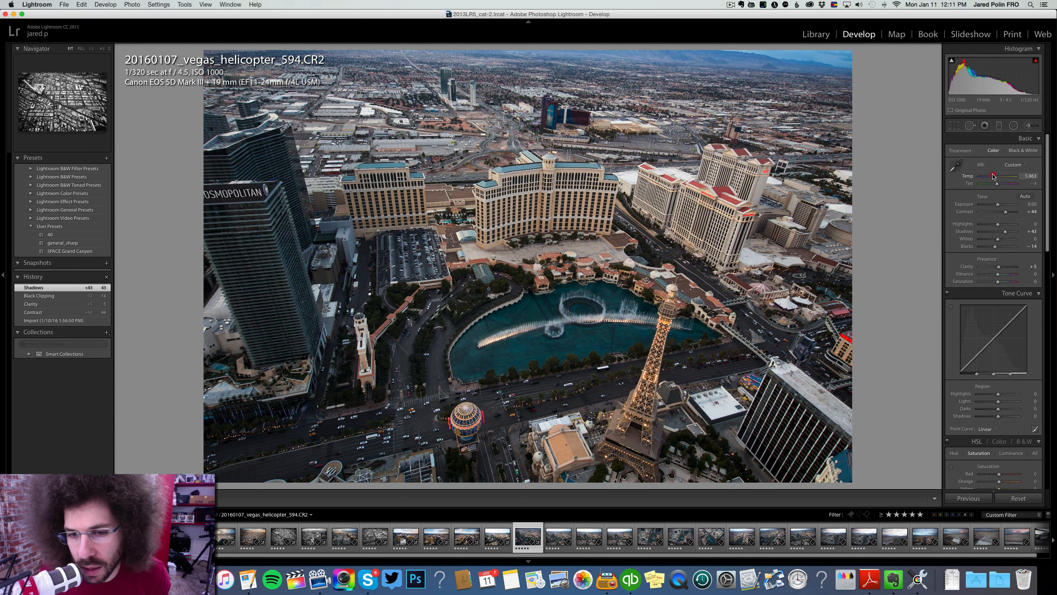
left_click_drag(993, 177, 991, 176)
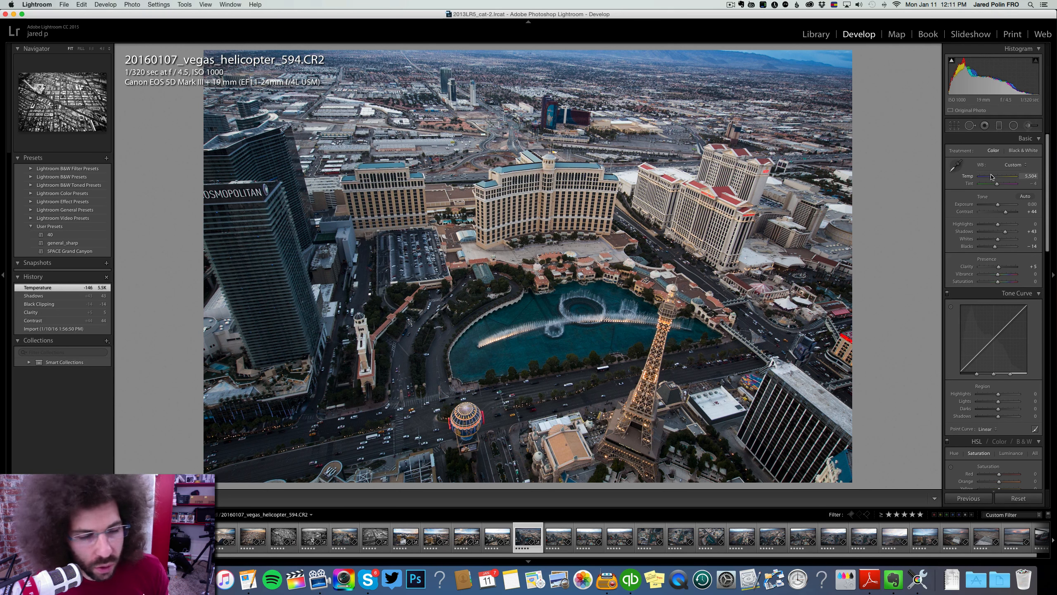
Step: Move on to photo 599 and set exposure +0.30, contrast +53, temperature 5,793, clarity +10, blacks −6 and shadows −11
key("Right")
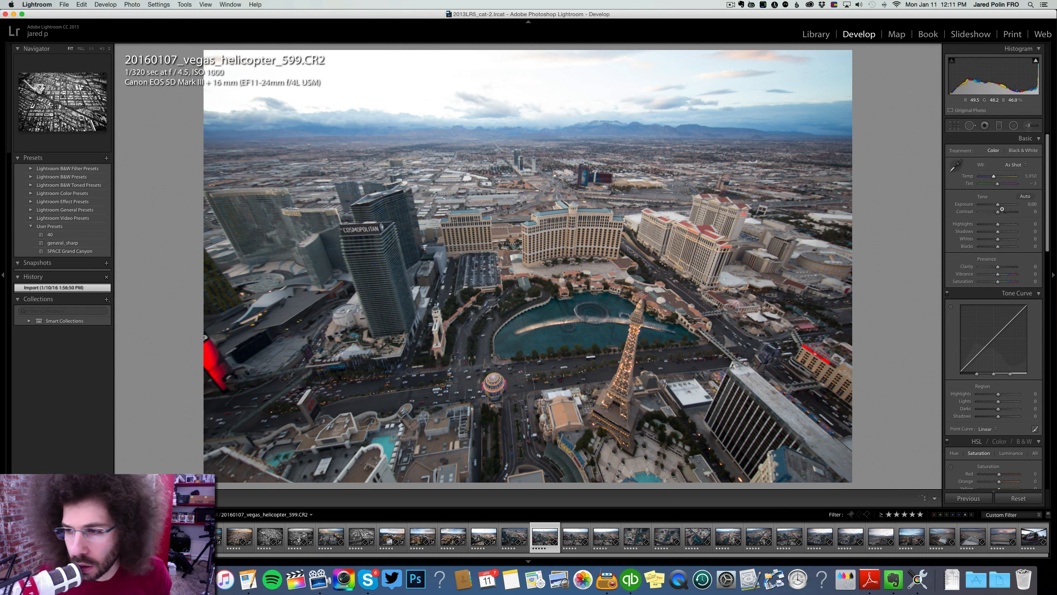
left_click_drag(997, 211, 1005, 213)
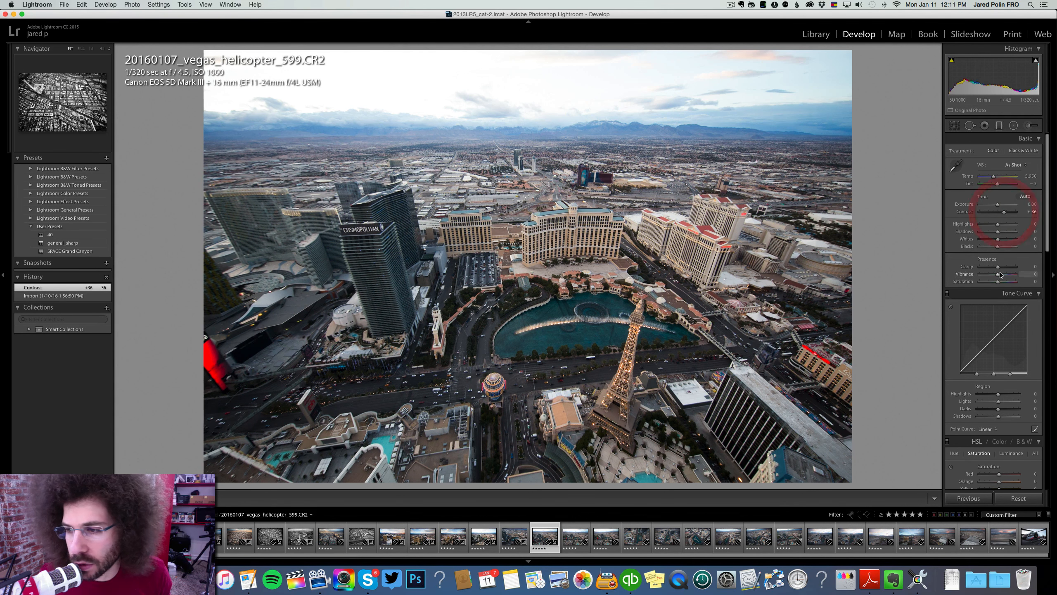
left_click_drag(998, 266, 997, 248)
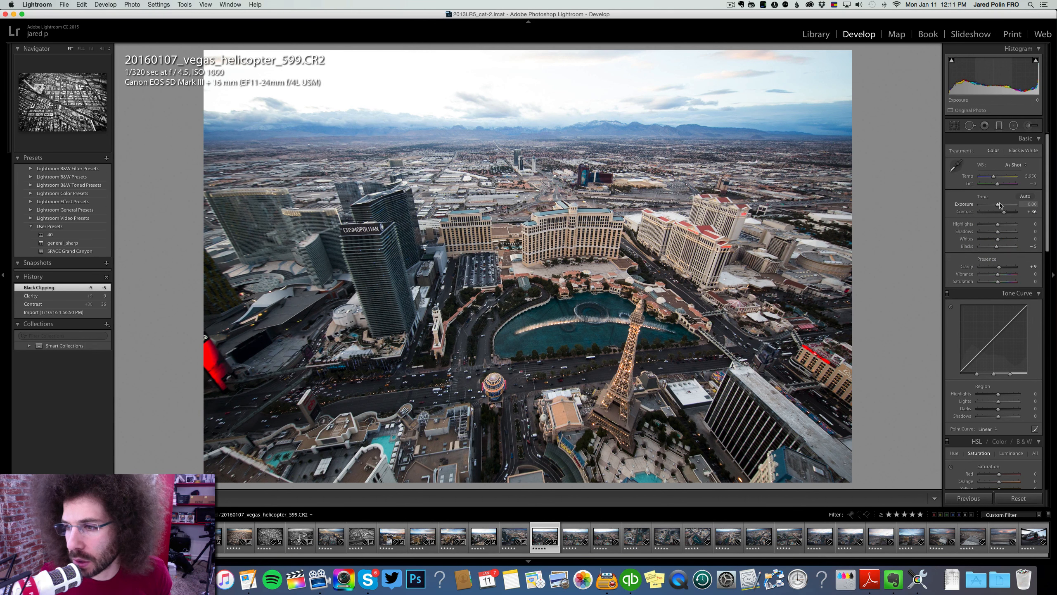
left_click_drag(997, 204, 1007, 211)
left_click_drag(994, 177, 994, 179)
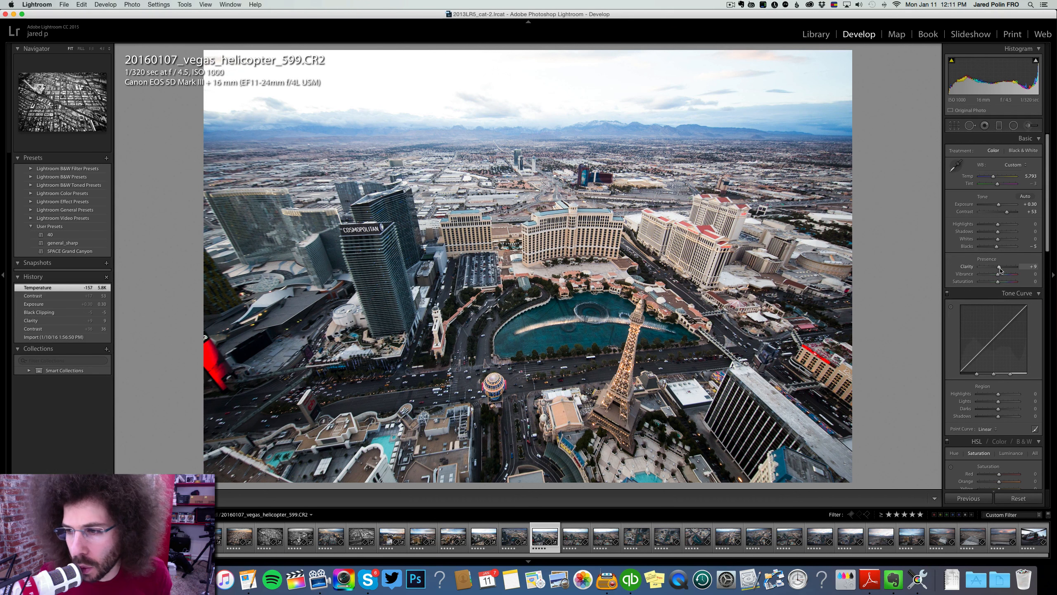
left_click_drag(1000, 266, 997, 233)
Step: Synchronize photo 599's develop settings to photos 602 and 609, and open photo 602 to check it
key("Right")
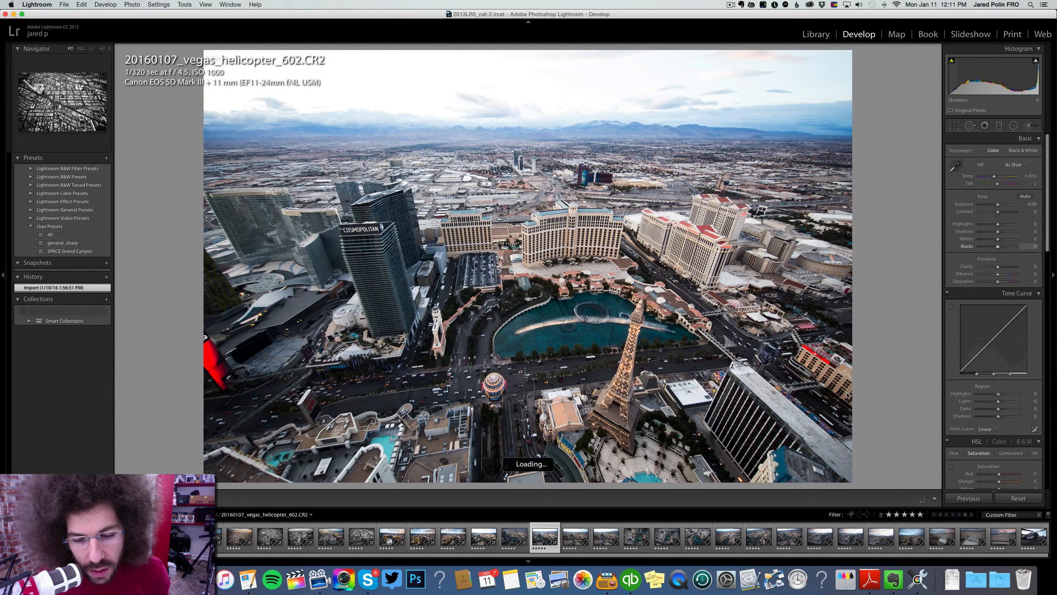
key("Left")
left_click(599, 536, "shift")
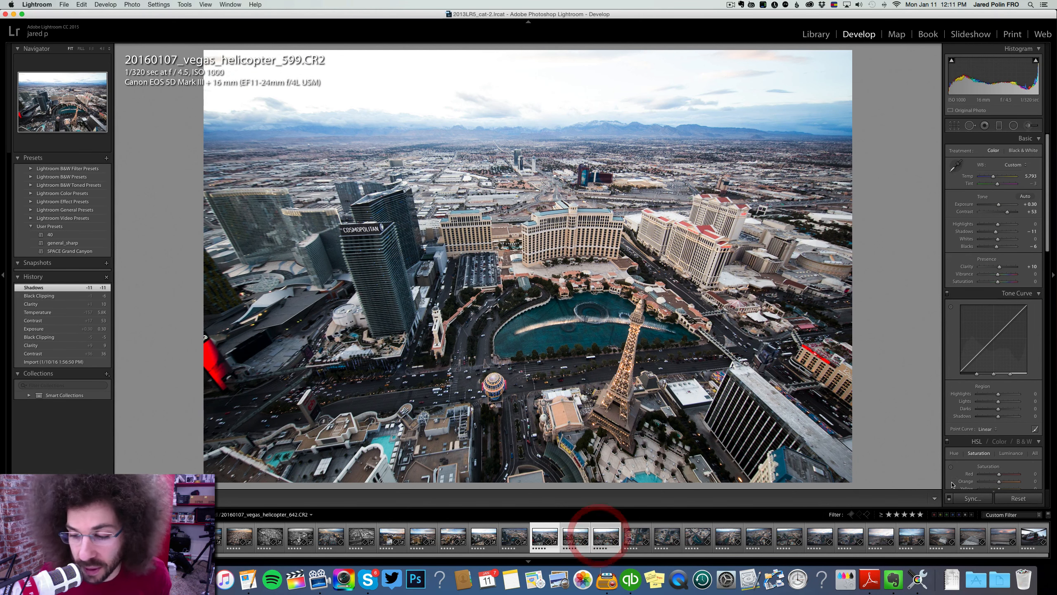
left_click(971, 498)
key("Return")
left_click(572, 526)
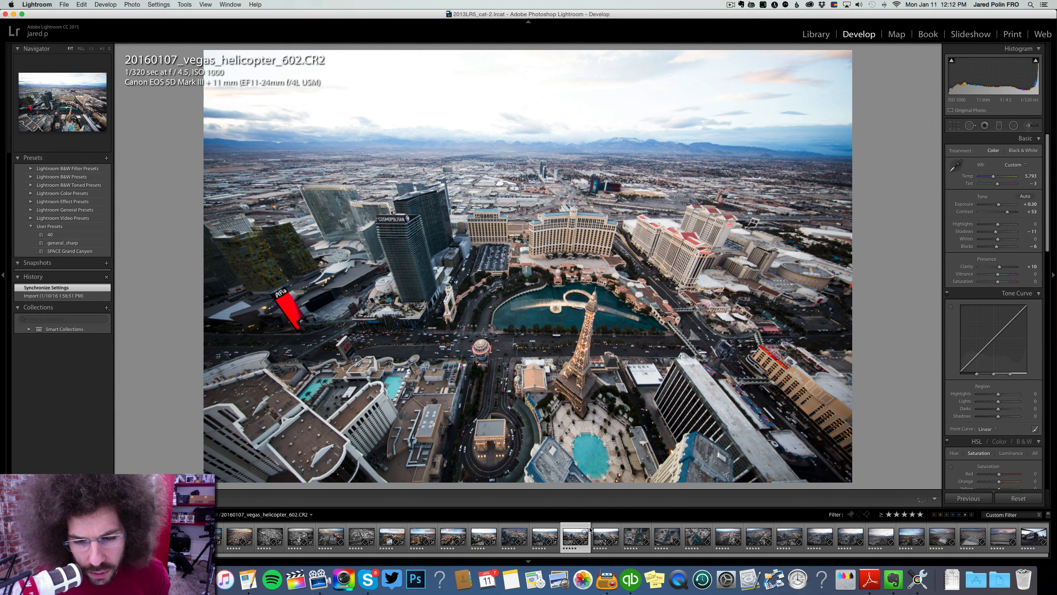
Step: Open photo 609 and inspect the Eiffel Tower and Bellagio fountains up close
key("Right")
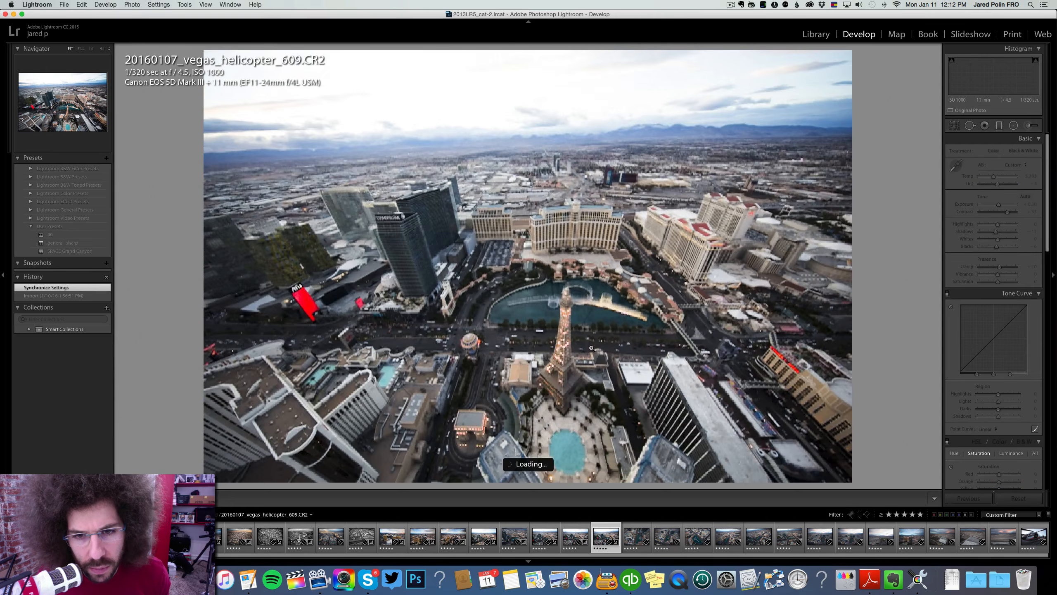
left_click(584, 298)
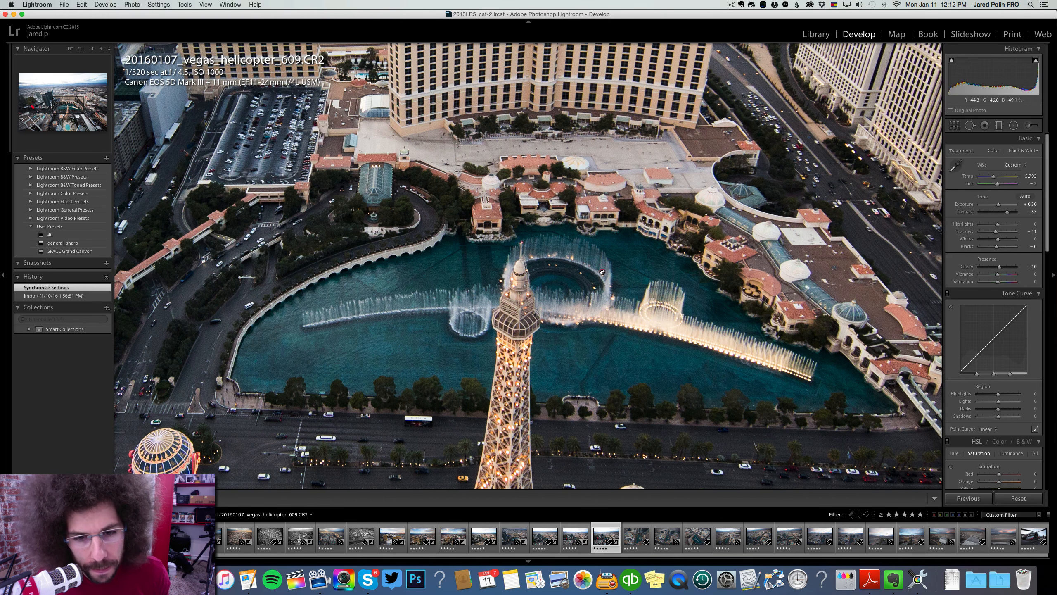
left_click(601, 271)
Step: Move on to photo 642 and set exposure +0.35, contrast +37, clarity +17, blacks +7, shadows +27 and the Medium Contrast point curve
key("Right")
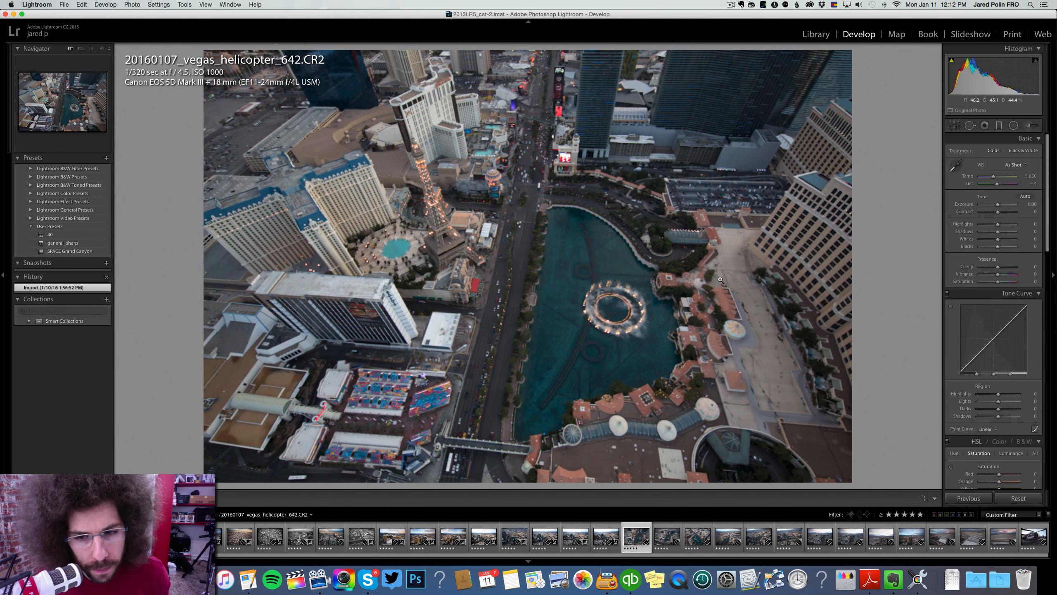
left_click_drag(998, 212, 1005, 212)
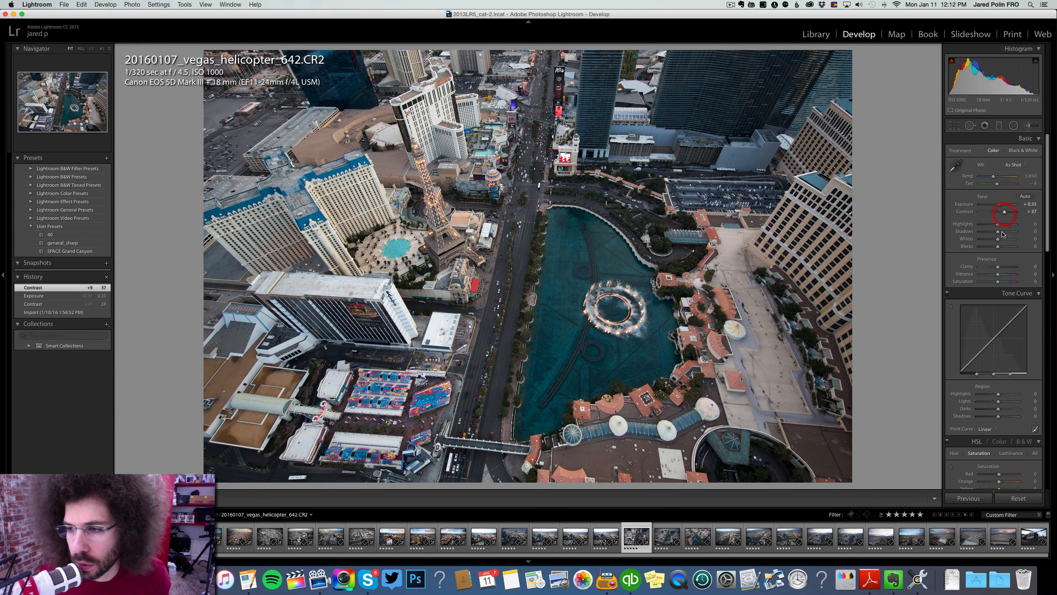
left_click_drag(999, 266, 1001, 266)
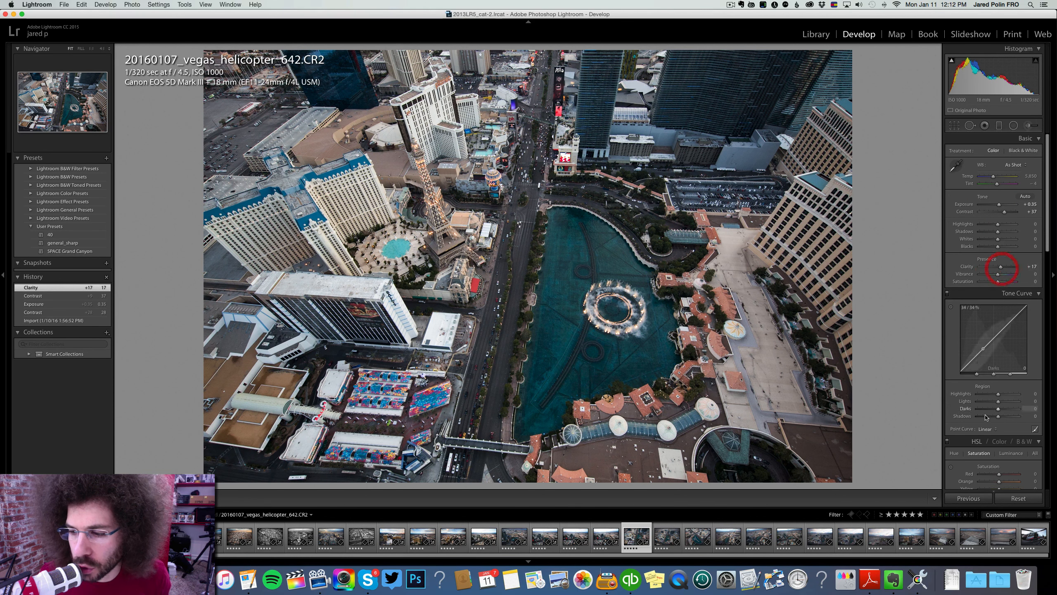
left_click(987, 429)
left_click(1000, 433)
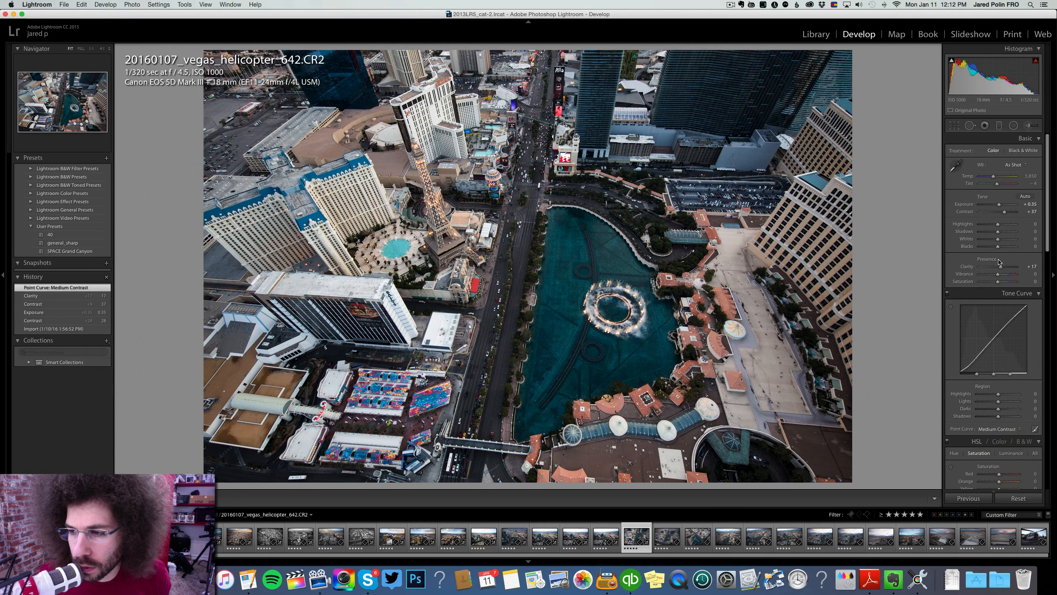
left_click_drag(995, 248, 1003, 232)
Step: Synchronize photo 642's develop settings to photo 644, review 644, and move on to photo 675
key("Right")
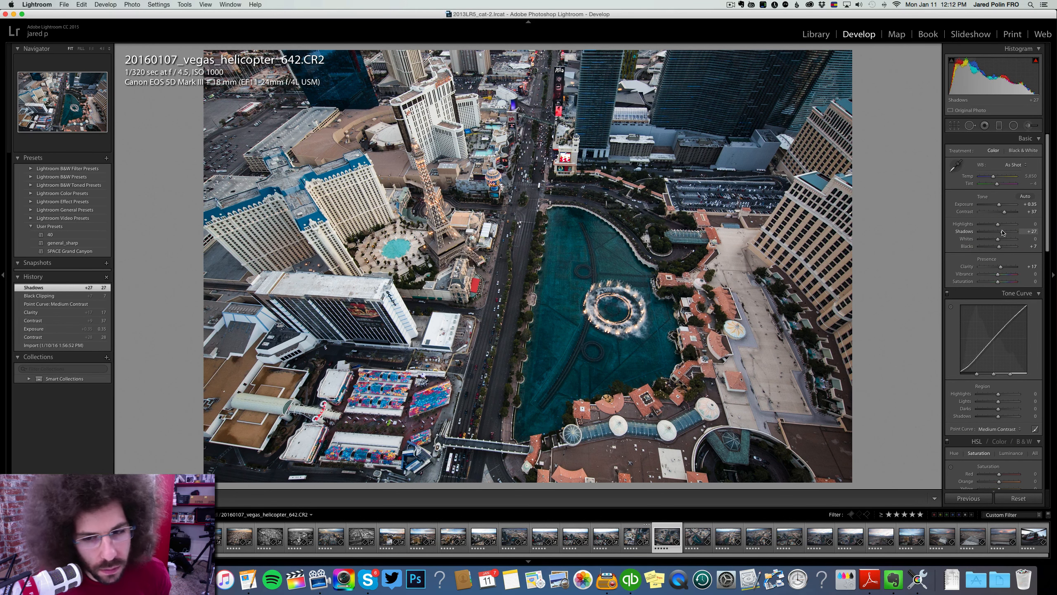
key("Left")
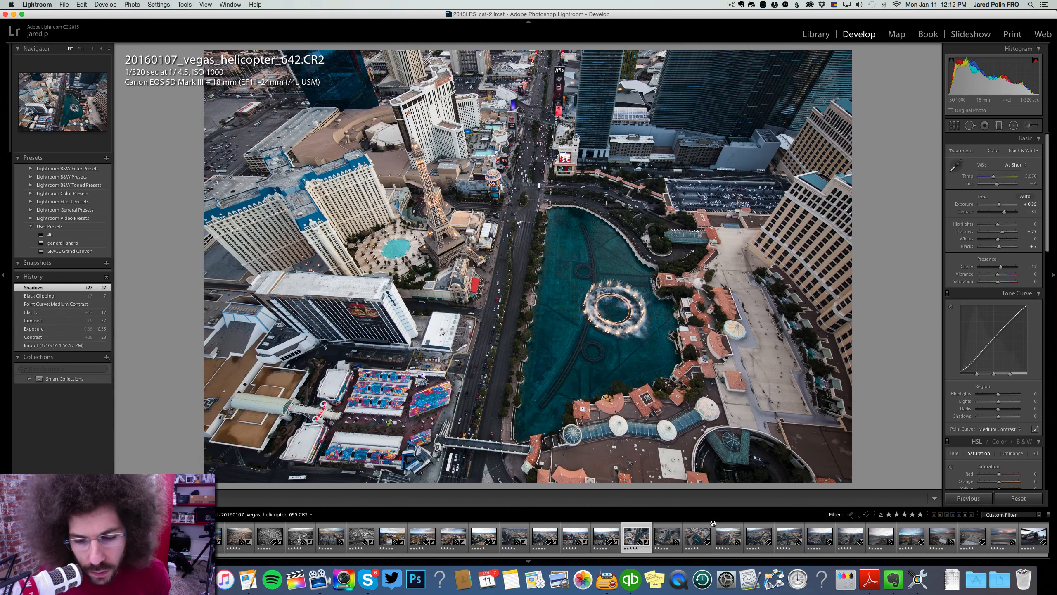
left_click(663, 540, "shift")
left_click(971, 498)
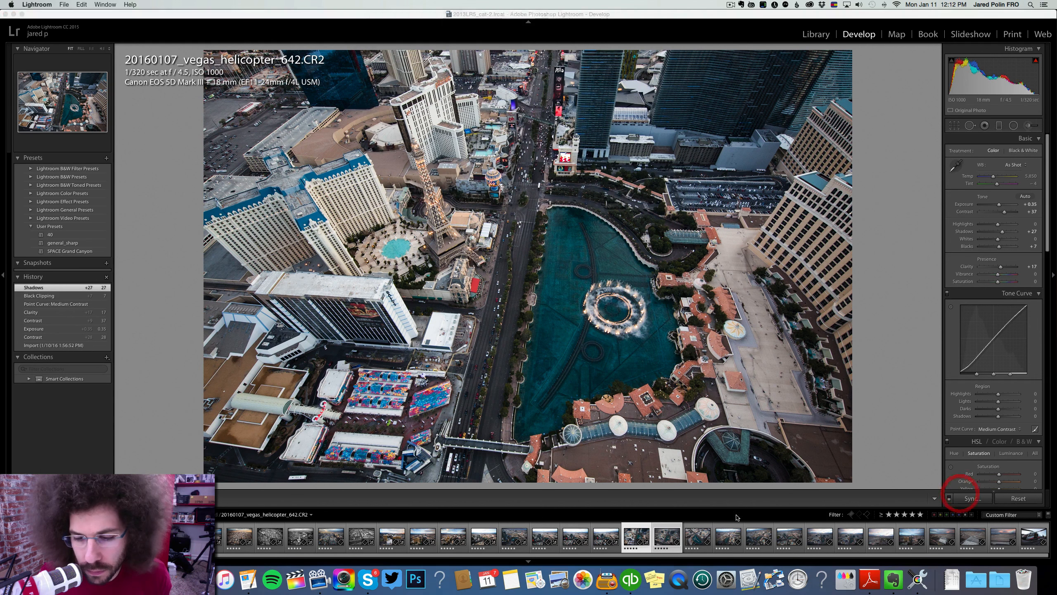
key("Return")
left_click(670, 528)
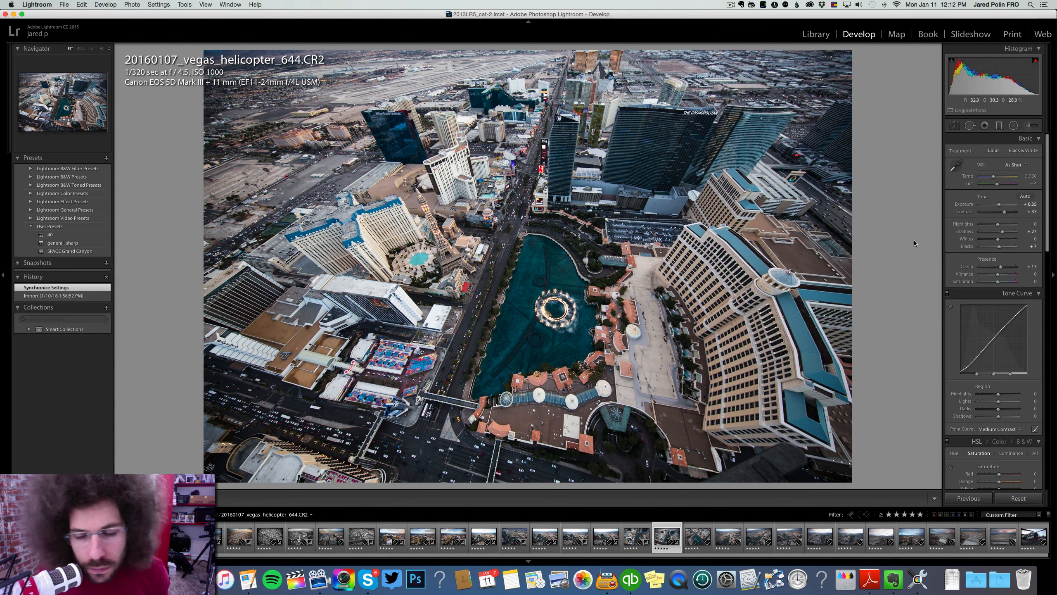
key("Right")
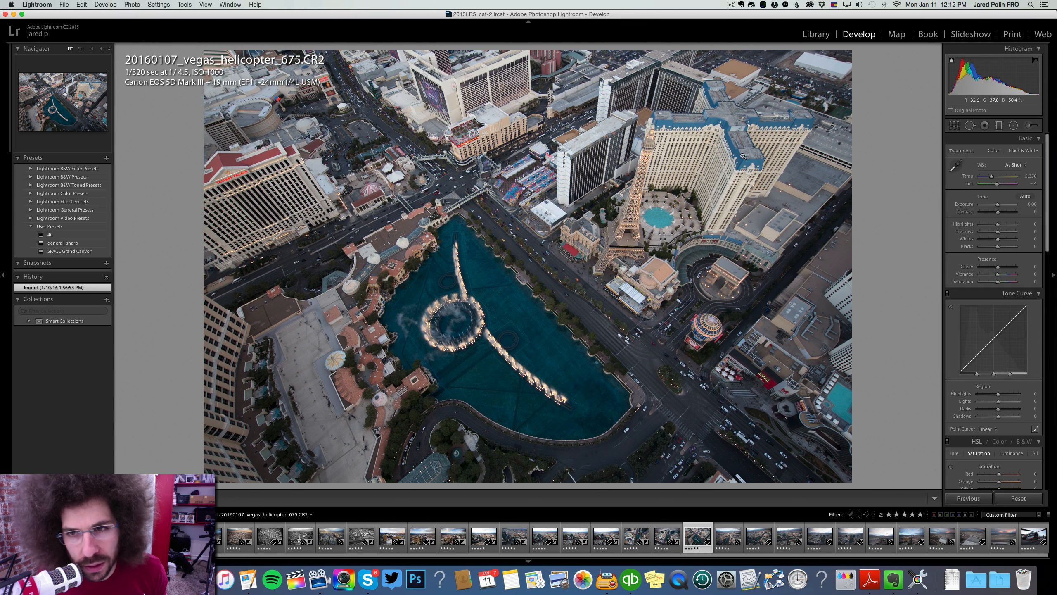
Step: Set photo 675's contrast to +36, clarity to +19, blacks to -10 and shadows to +43
left_click(1004, 211)
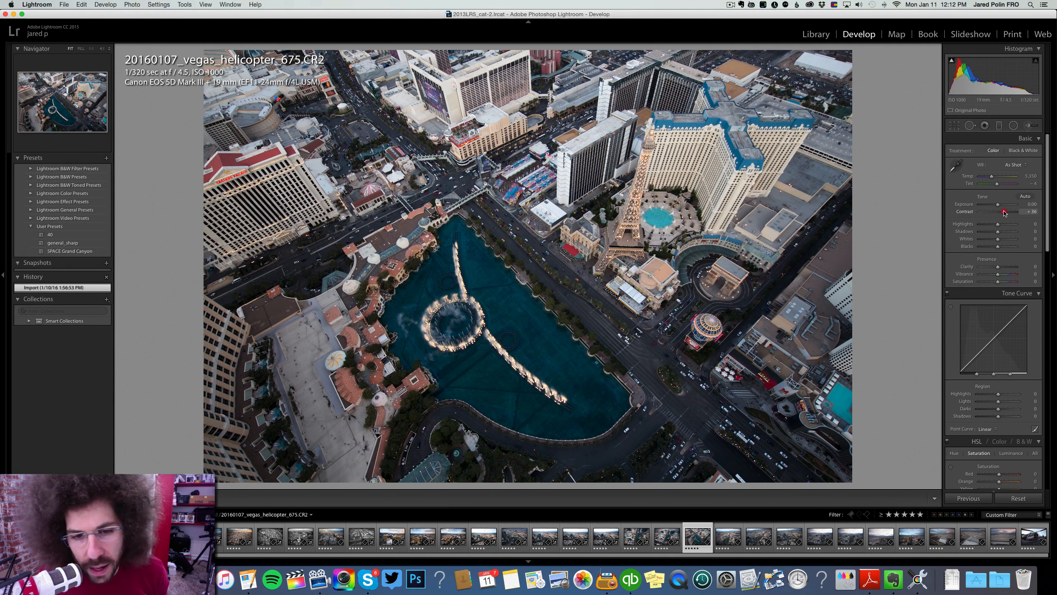
left_click_drag(1000, 265, 1000, 265)
left_click(995, 246)
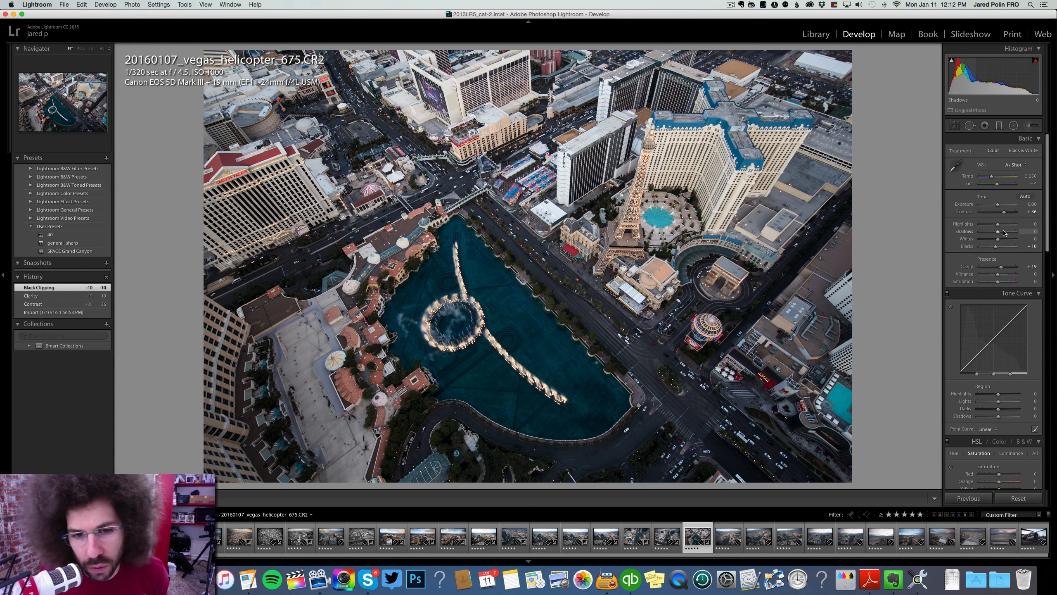
left_click(1003, 231)
left_click_drag(1005, 232, 1005, 232)
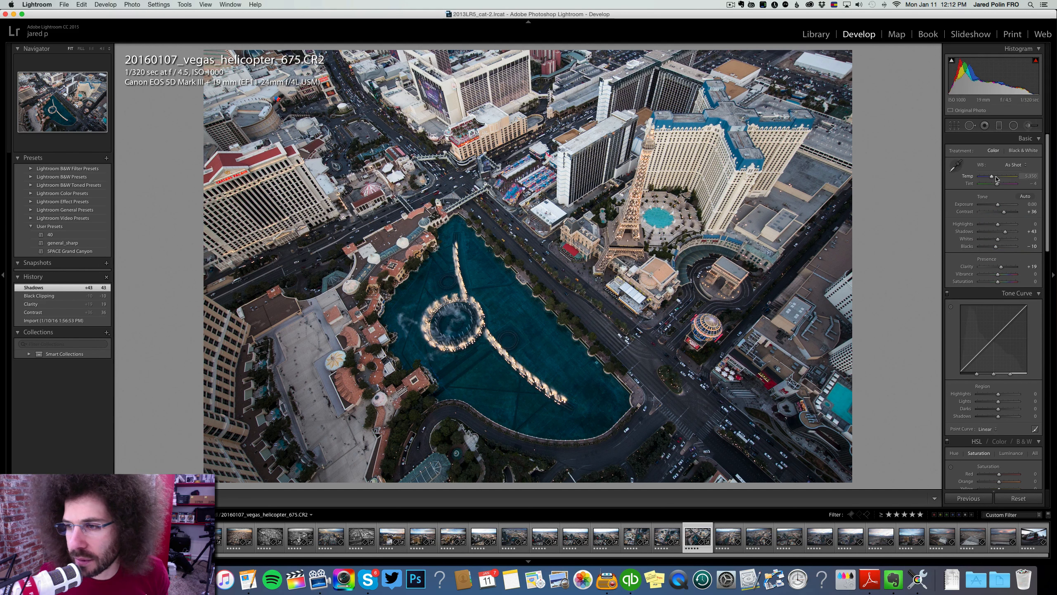
Step: Fine-tune photo 675 with highlights +16, contrast +40 and a white balance temperature of 5,593
left_click_drag(993, 178, 994, 179)
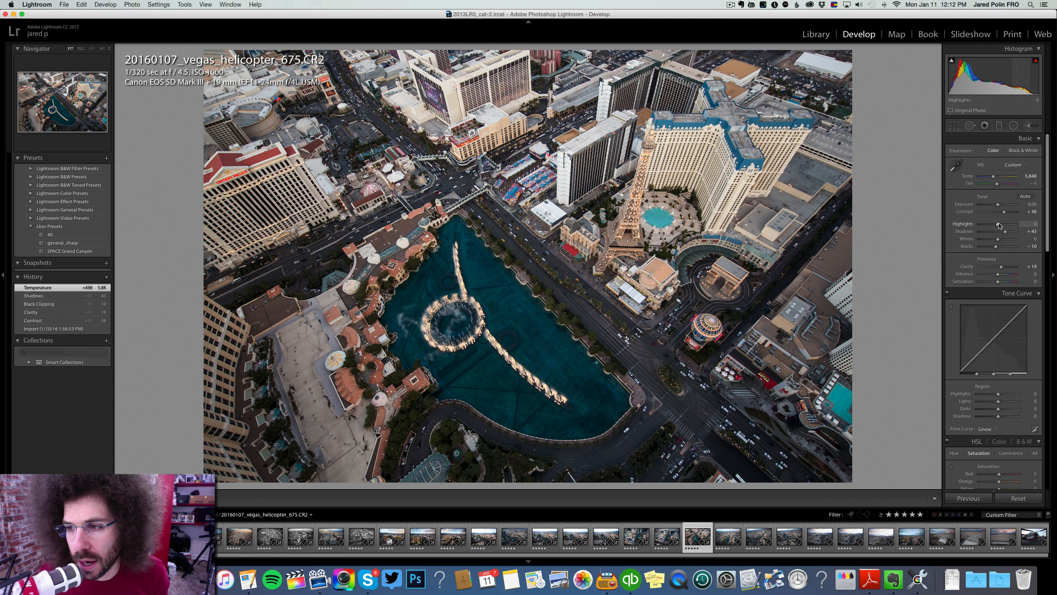
left_click_drag(1000, 226, 1004, 214)
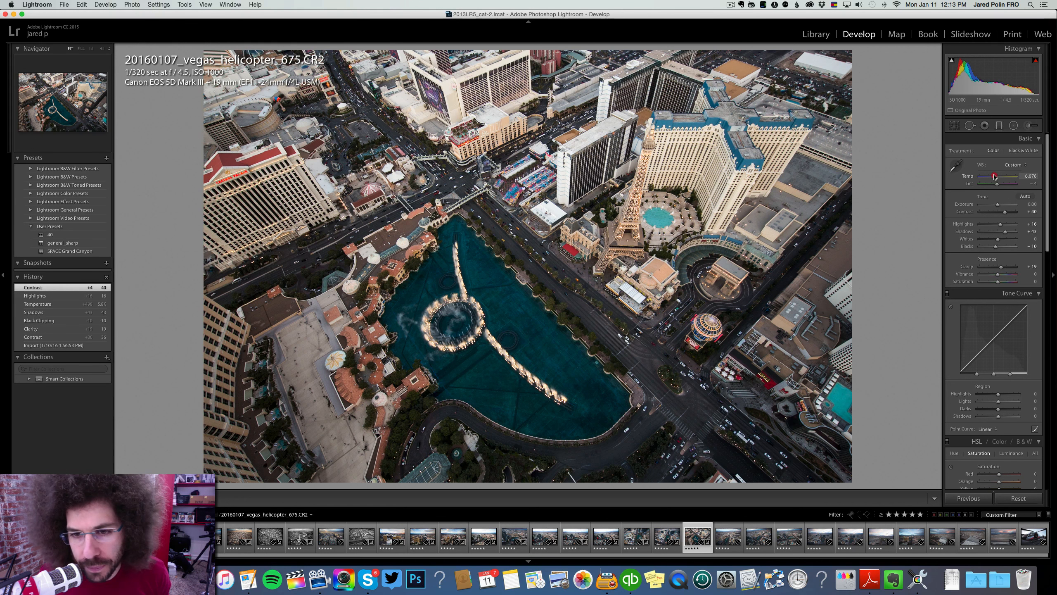
left_click_drag(993, 177, 993, 177)
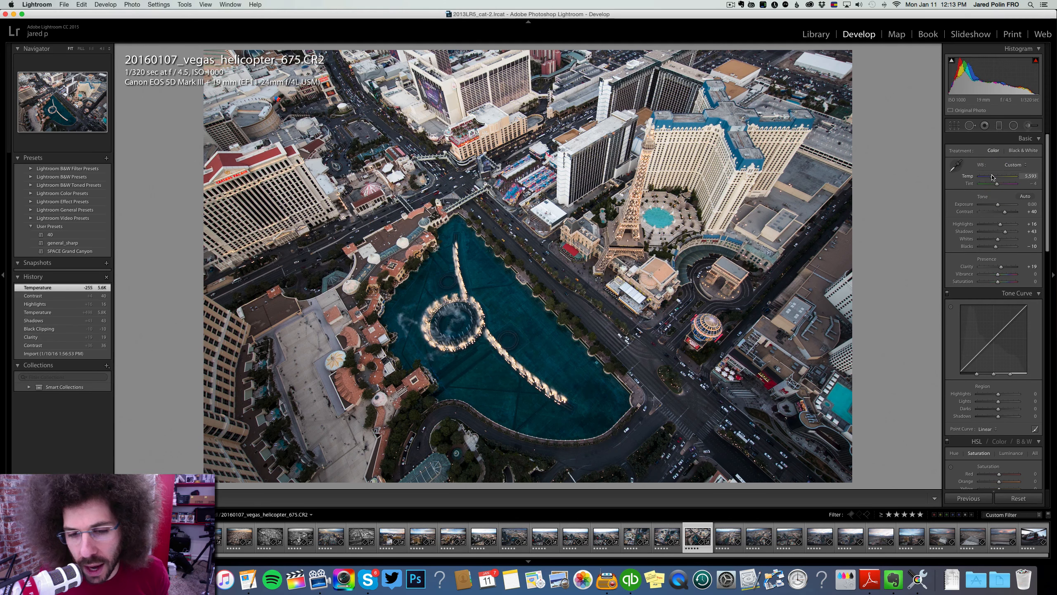
Step: Move on to photo 695 and set exposure +0.35, contrast +34, the Medium Contrast point curve, clarity +11 and blacks -21
key("Right")
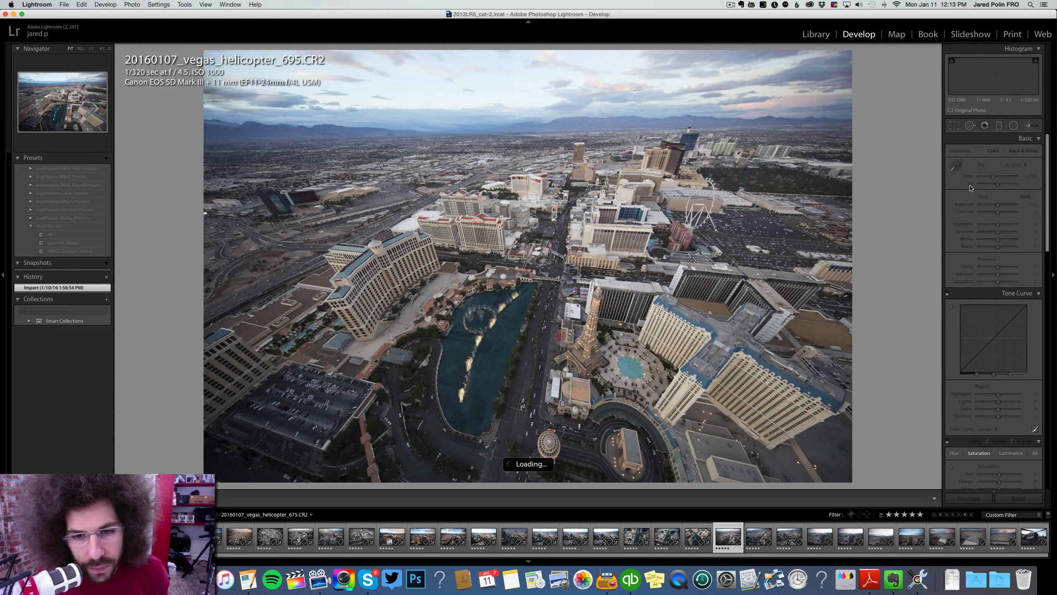
left_click_drag(998, 212, 1004, 212)
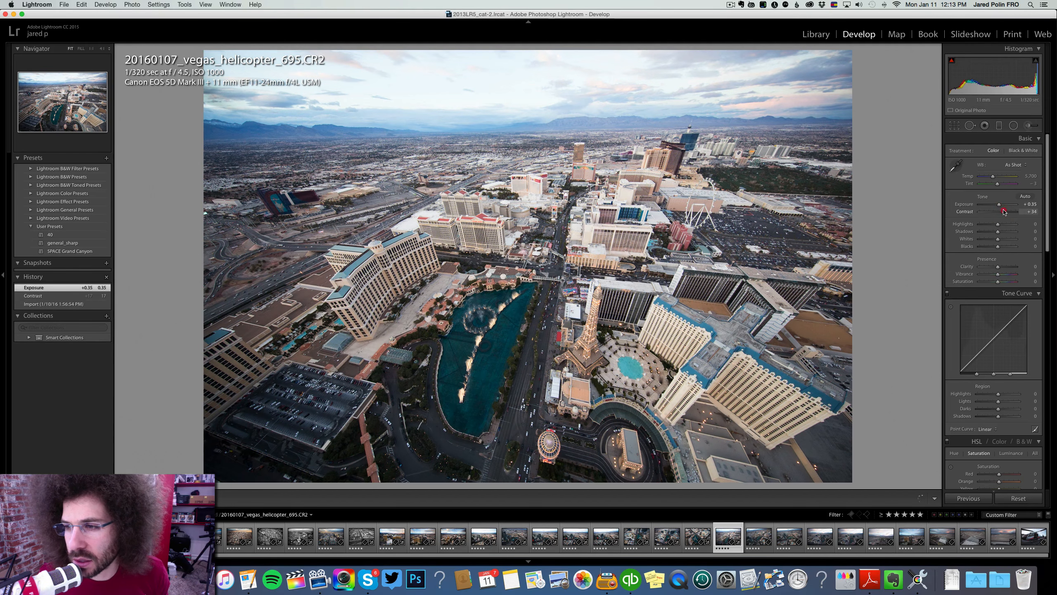
left_click(985, 429)
left_click(985, 433)
left_click_drag(998, 267, 1000, 269)
double_click(995, 246, "shift")
Step: Refine photo 695 with shadows +42, contrast +46 and exposure +0.12
left_click(993, 177)
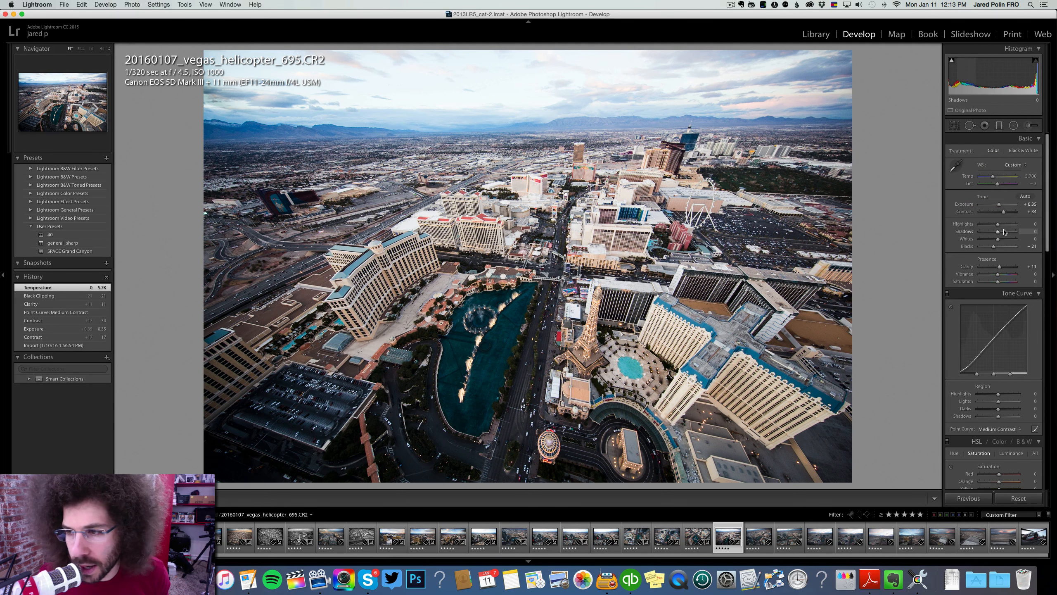
left_click_drag(997, 231, 1005, 211)
left_click(998, 205)
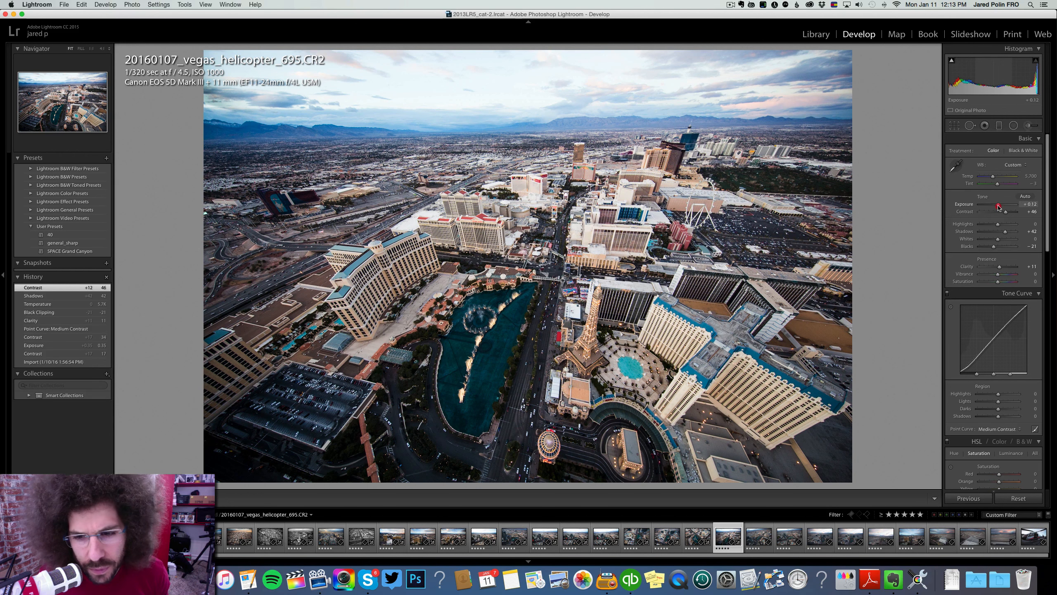
Step: Move on to photo 701 and set exposure +0.05, contrast +47, shadows +17, blacks -7, clarity +18 and temperature 6,023
key("Right")
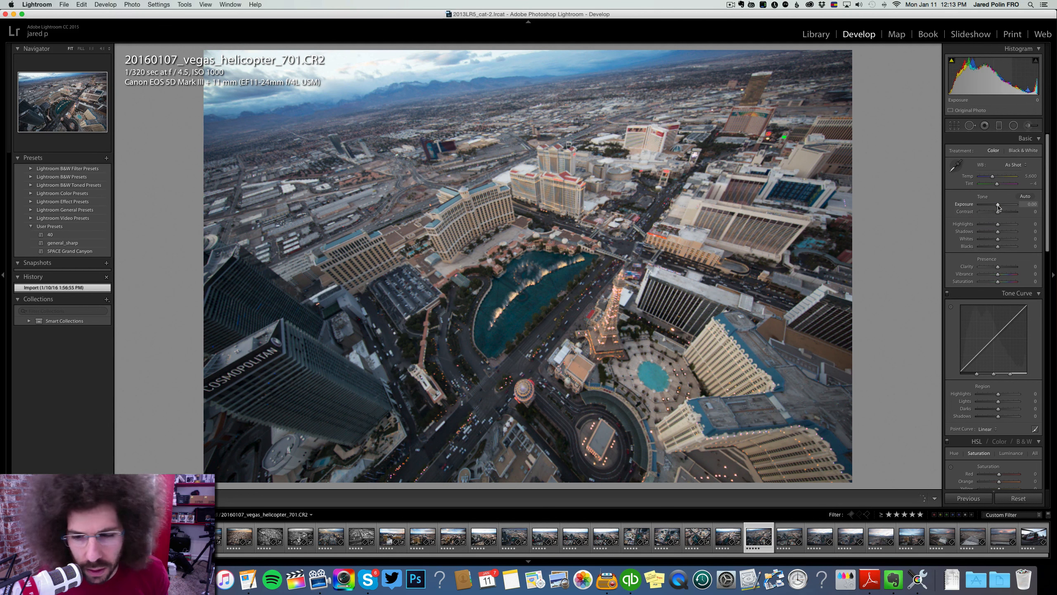
left_click(1003, 212)
left_click(1001, 266)
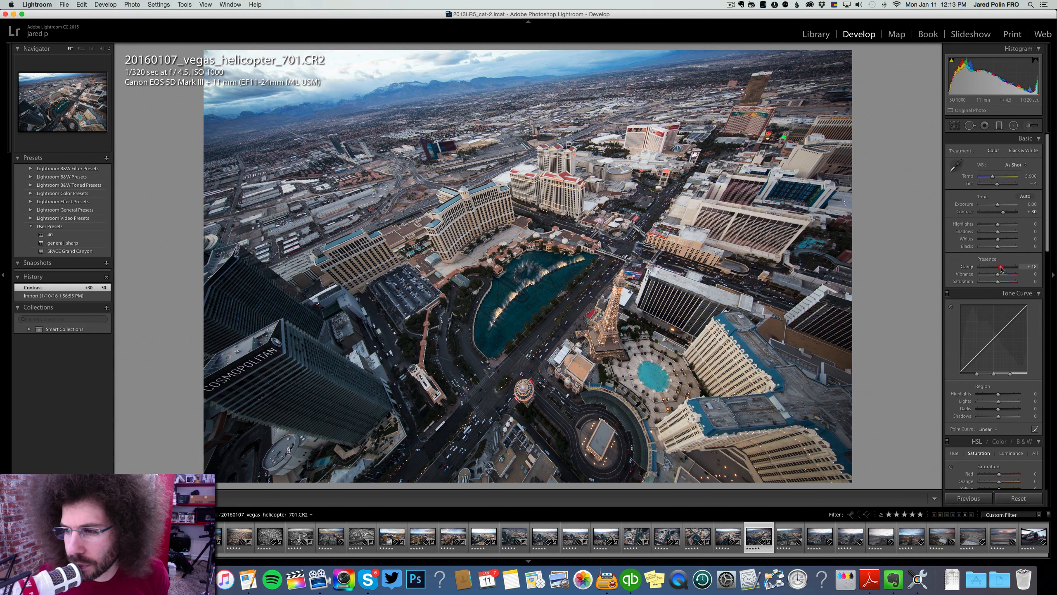
left_click_drag(996, 246, 997, 246)
left_click_drag(1000, 205, 999, 206)
left_click_drag(997, 248, 1010, 212)
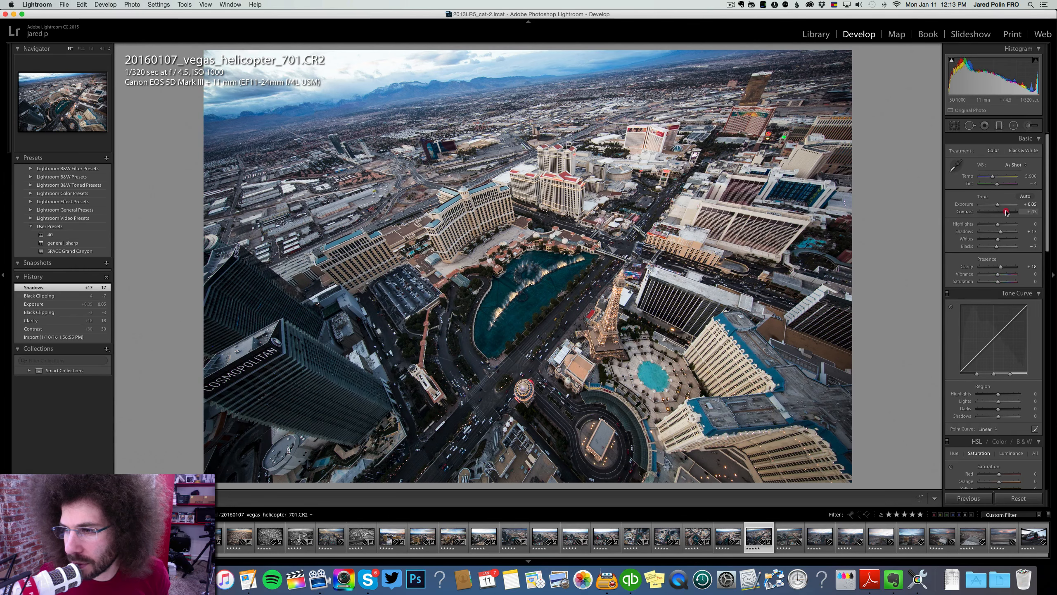
left_click_drag(992, 176, 994, 177)
Step: Synchronize photo 701's develop settings to photo 707, and open 707 to check it
key("Right")
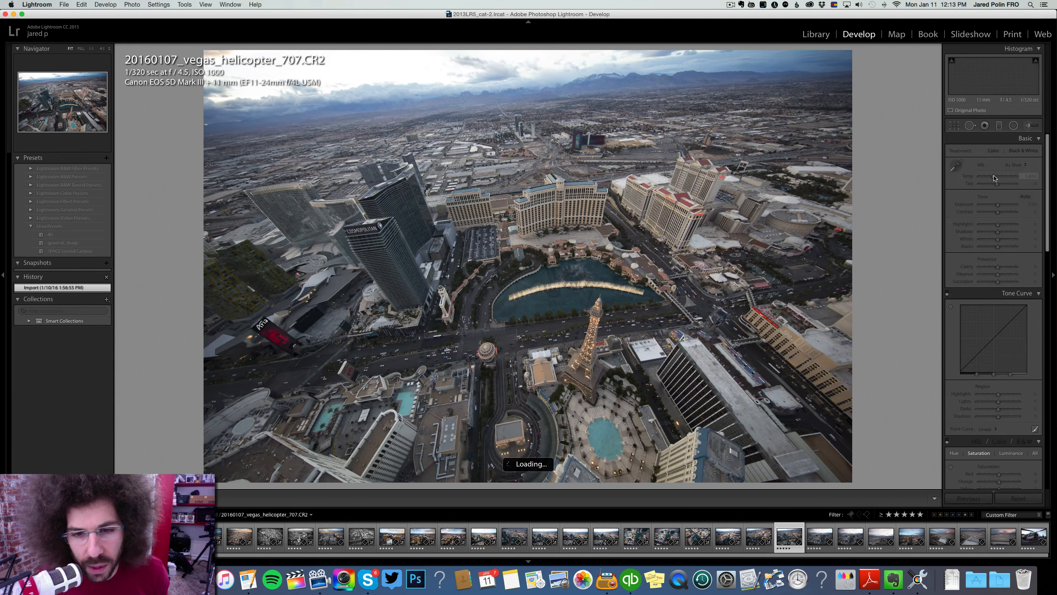
key("shift+Left")
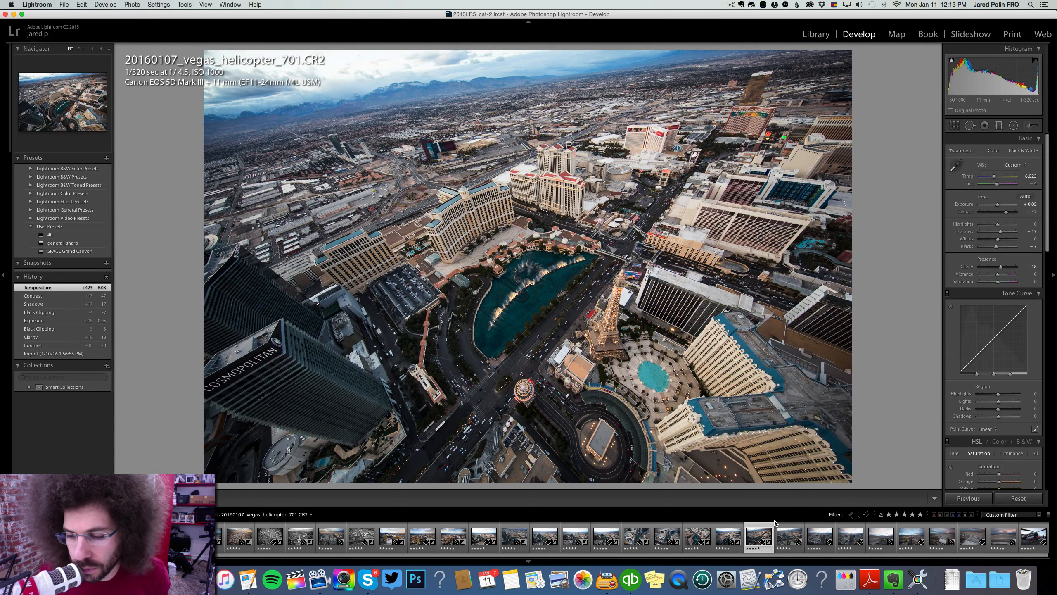
left_click(971, 497, "alt")
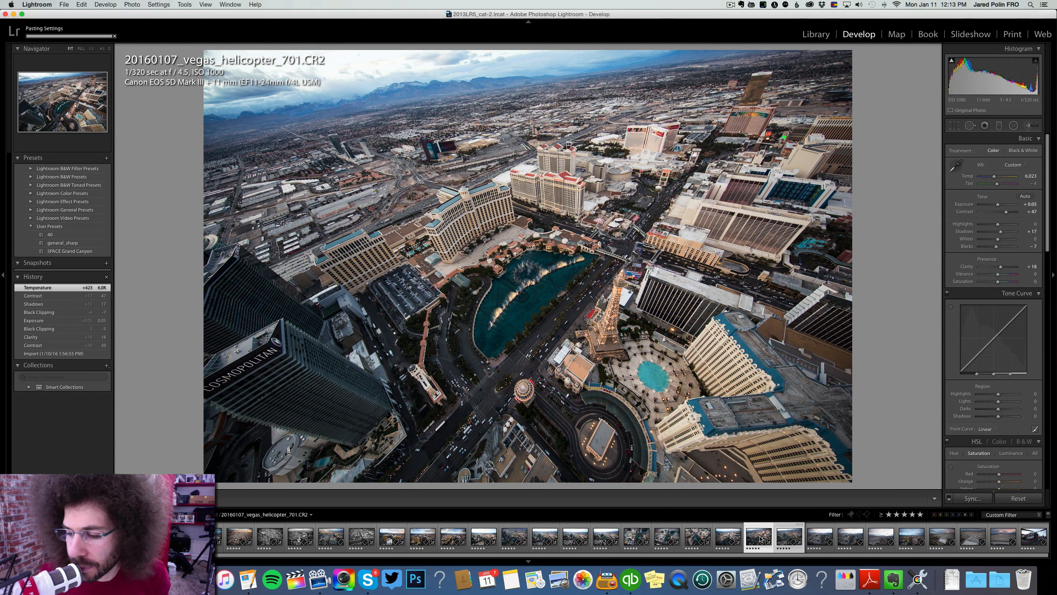
left_click(784, 526)
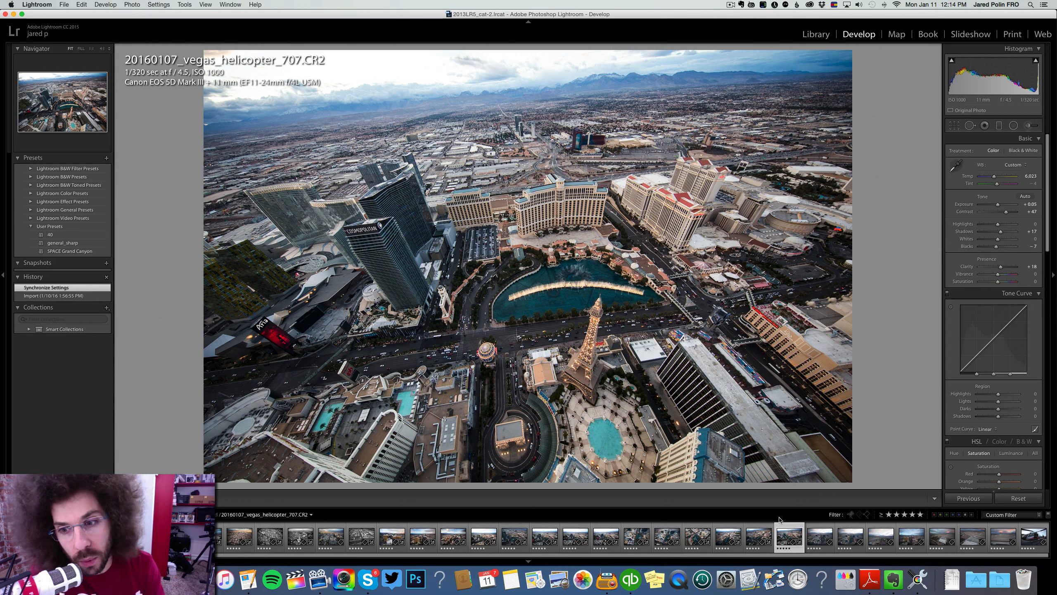
Step: Move on to photo 757 and set exposure +0.54, contrast +51, clarity +16, blacks -21, shadows +24 and temperature 7,024
key("Right")
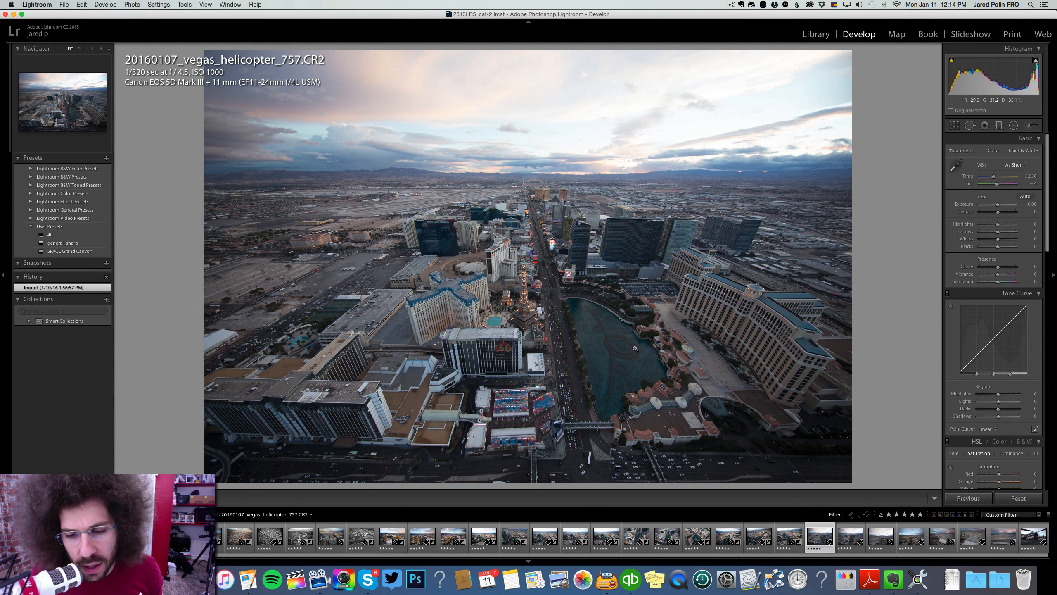
left_click_drag(603, 391, 541, 267)
left_click_drag(999, 211, 1007, 211)
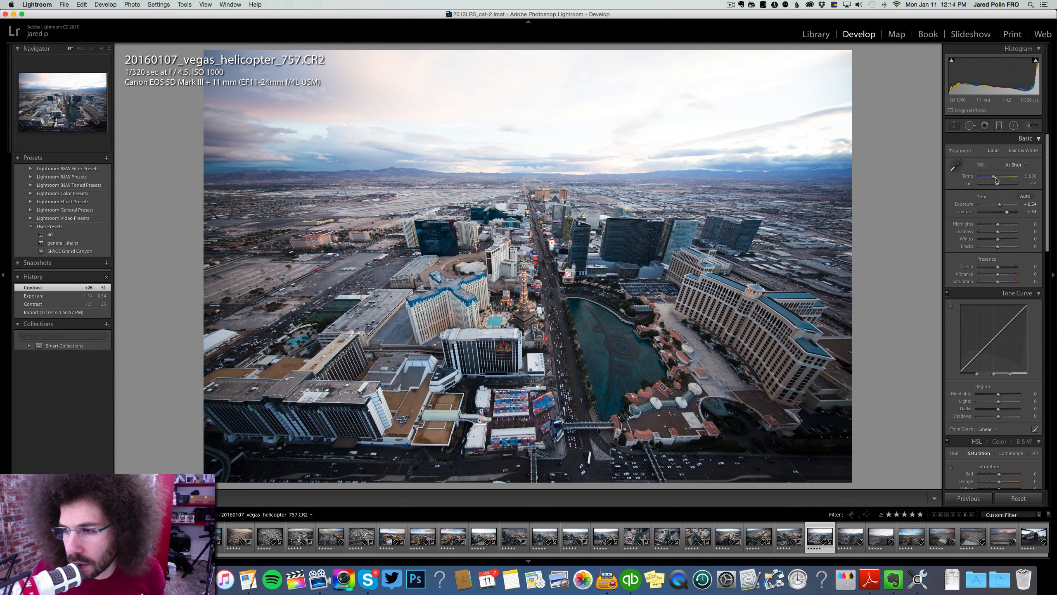
left_click_drag(999, 267, 1002, 235)
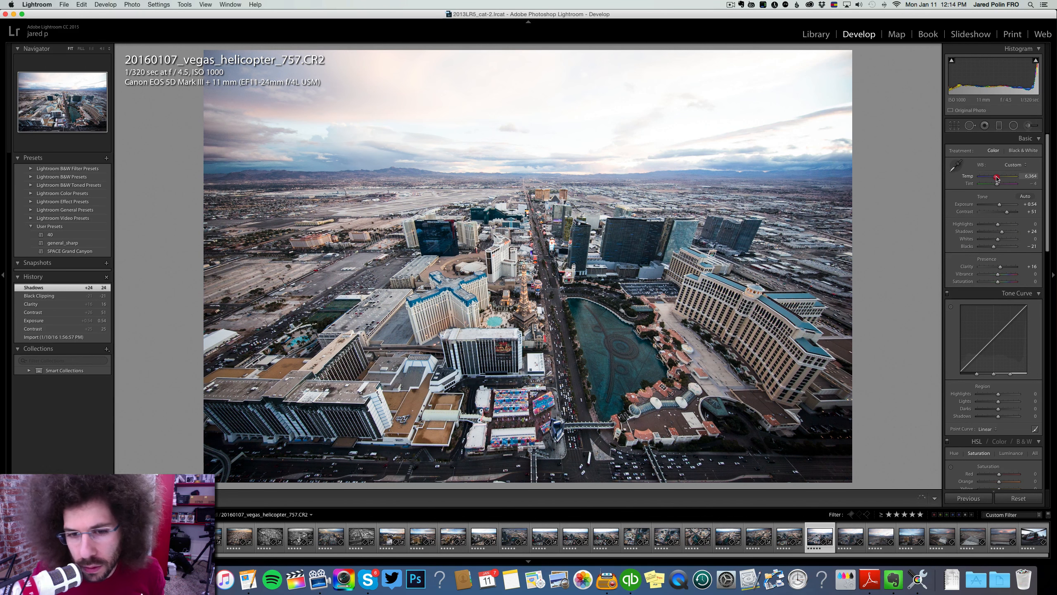
left_click_drag(998, 178, 999, 178)
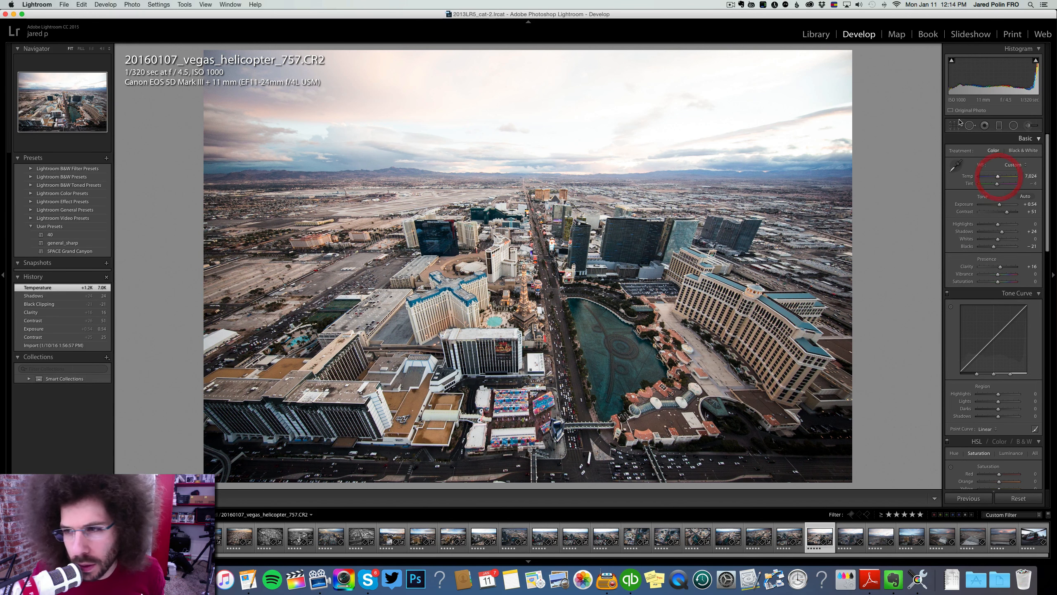
Step: Darken photo 757's sky with a graduated filter down from the top edge, using exposure -2.64, contrast 11 and shadows -32
left_click(999, 125)
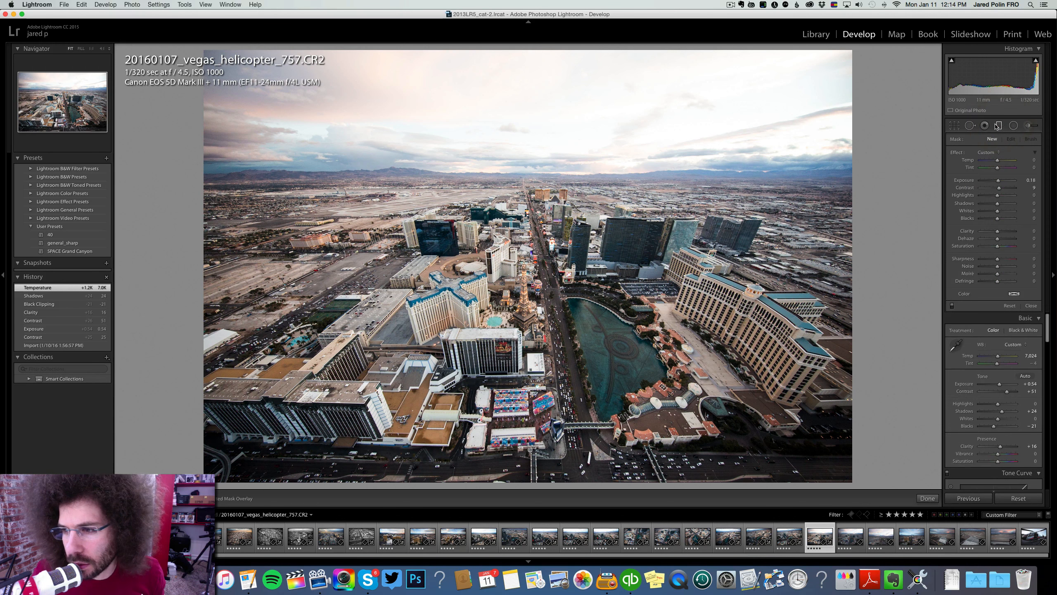
left_click_drag(521, 53, 521, 80)
left_click_drag(520, 159, 514, 325)
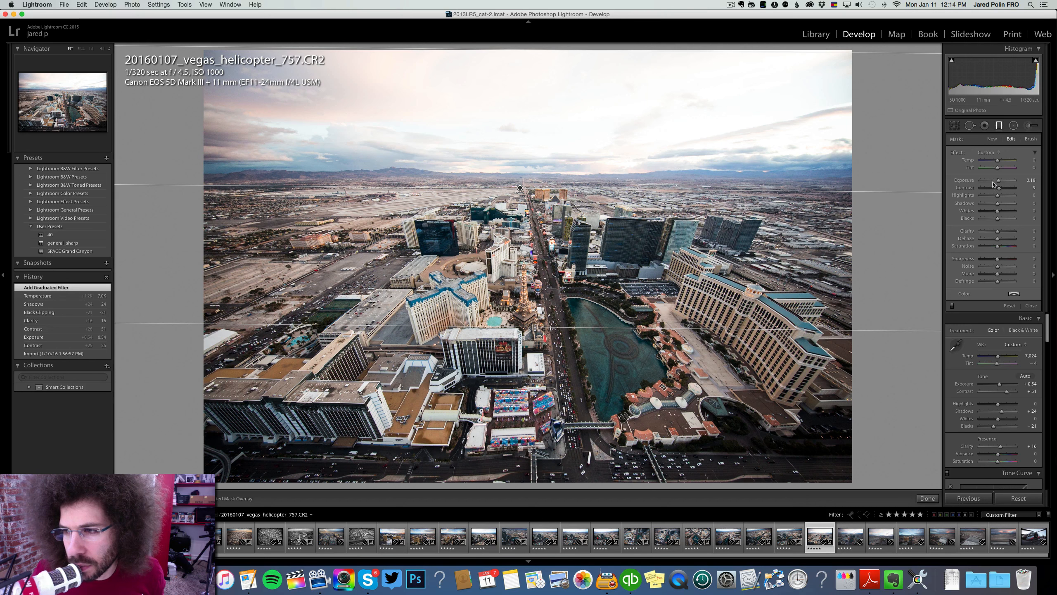
left_click_drag(993, 183, 992, 204)
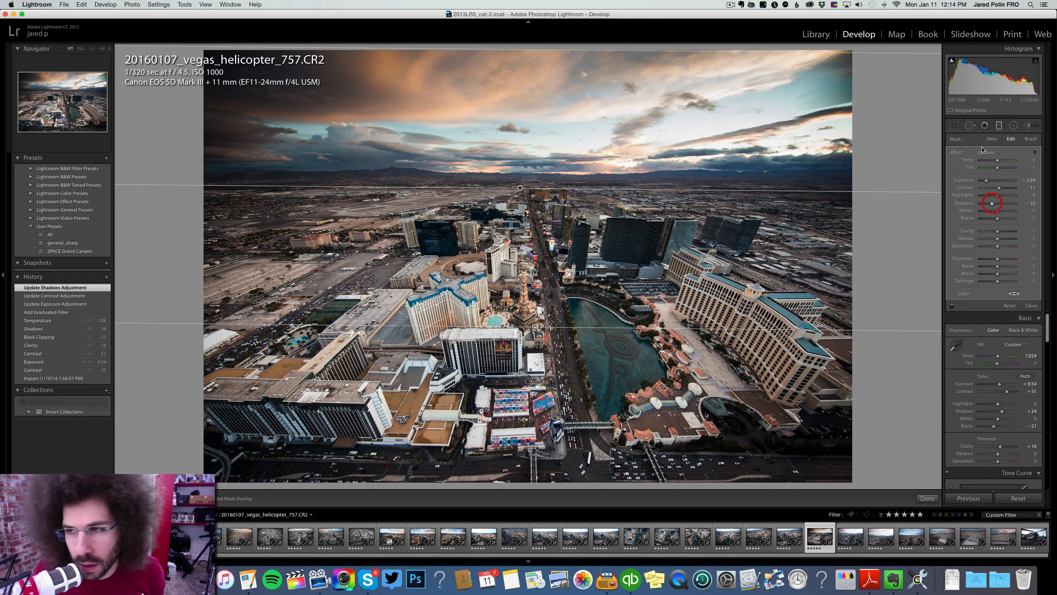
left_click(999, 126)
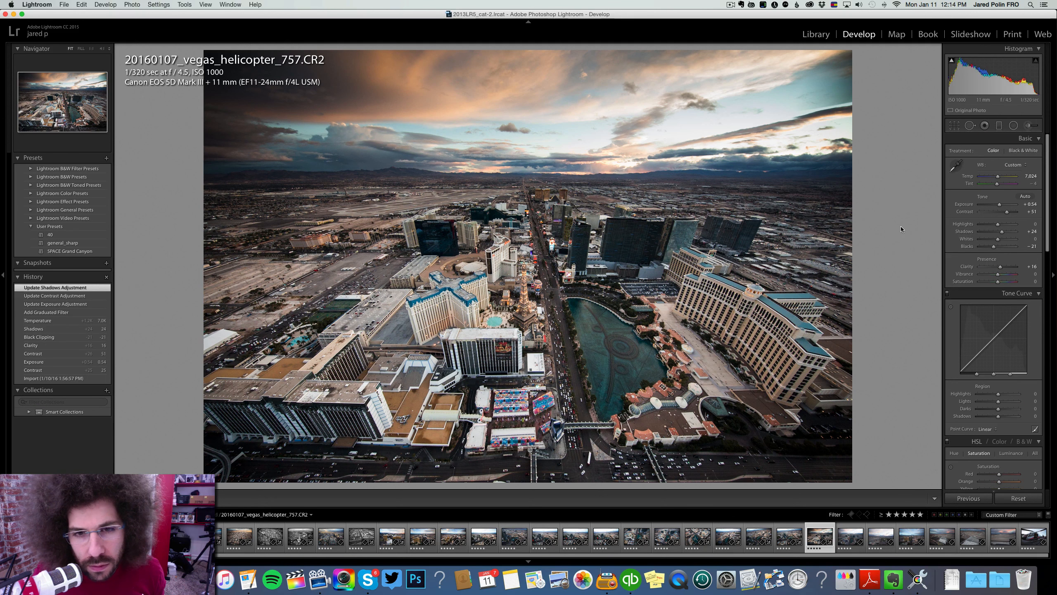
Step: Raise photo 757's overall shadows to +46 and glance at the next photo for comparison
left_click_drag(1004, 232, 1008, 233)
key("backslash")
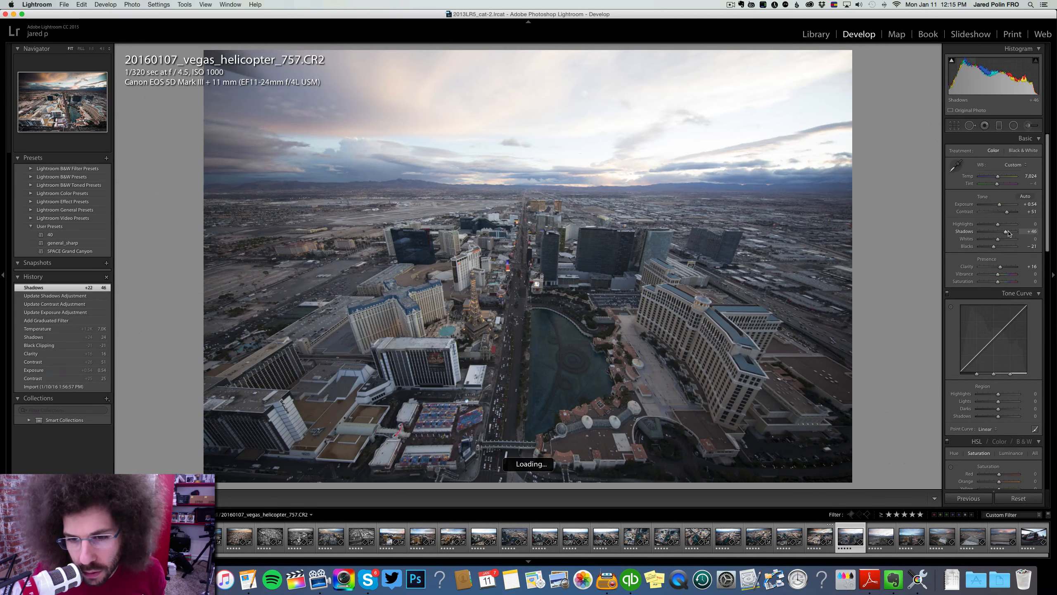
key("backslash")
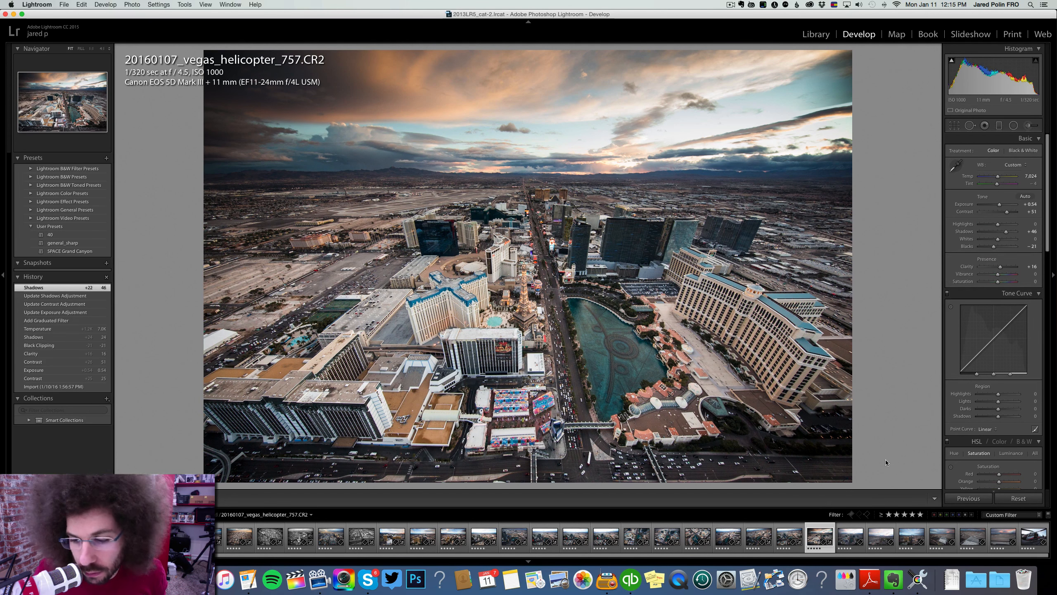
Step: Synchronize photo 757's basic develop settings to photo 765, and open 765
left_click(838, 538, "super")
left_click(972, 498)
key("Return")
left_click(849, 525)
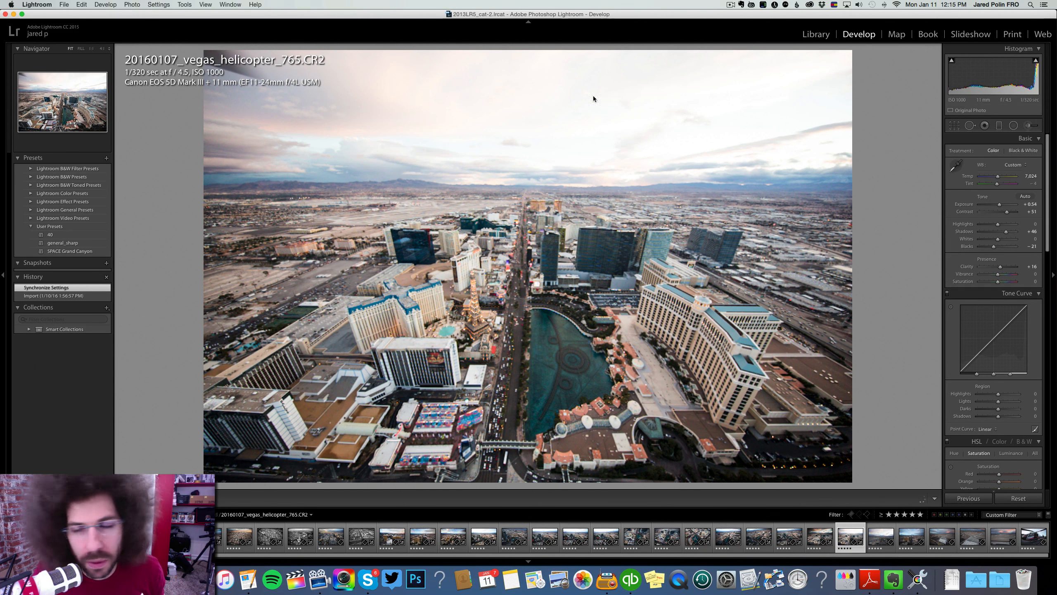
Step: Add a graduated filter from the top of photo 765 down past the horizon, with exposure -2.47
left_click(999, 126)
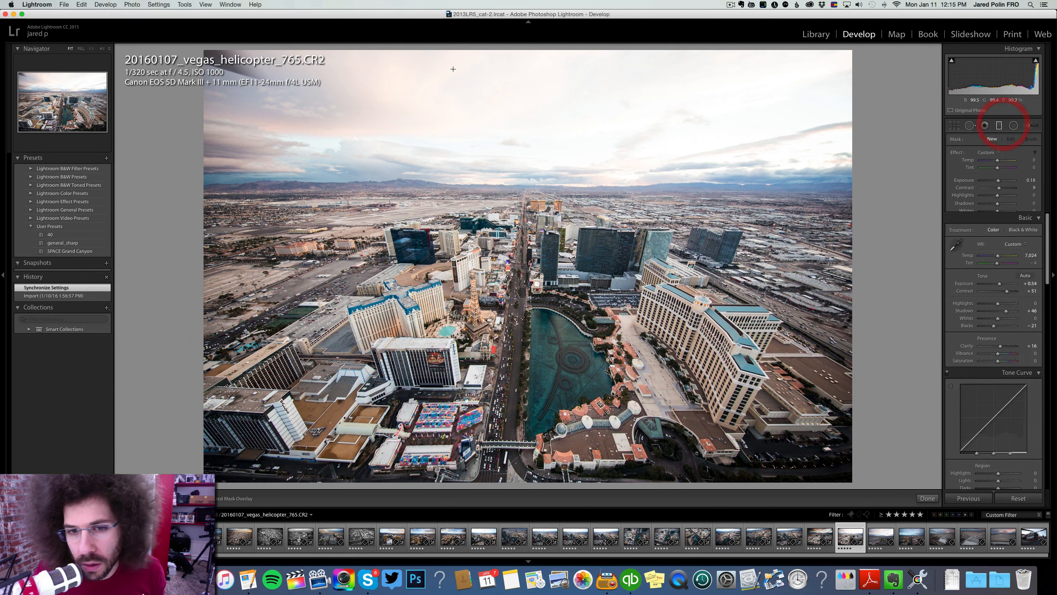
left_click_drag(503, 88, 503, 164)
left_click_drag(504, 279, 518, 339)
left_click_drag(998, 180, 988, 182)
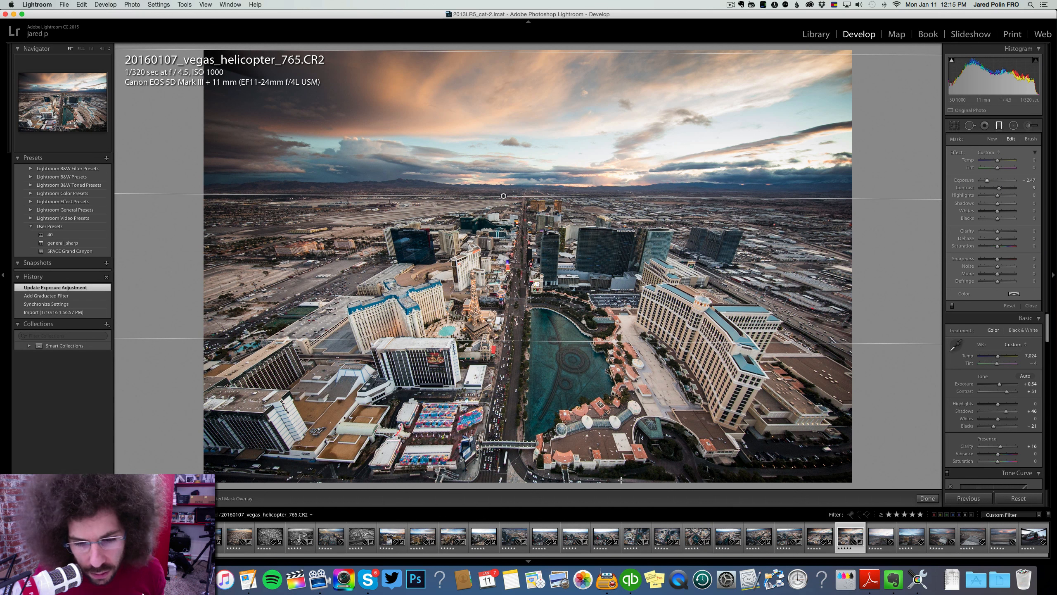
Step: Open photo 819 and remove its star rating to drop it from the five-star selection
left_click(876, 540)
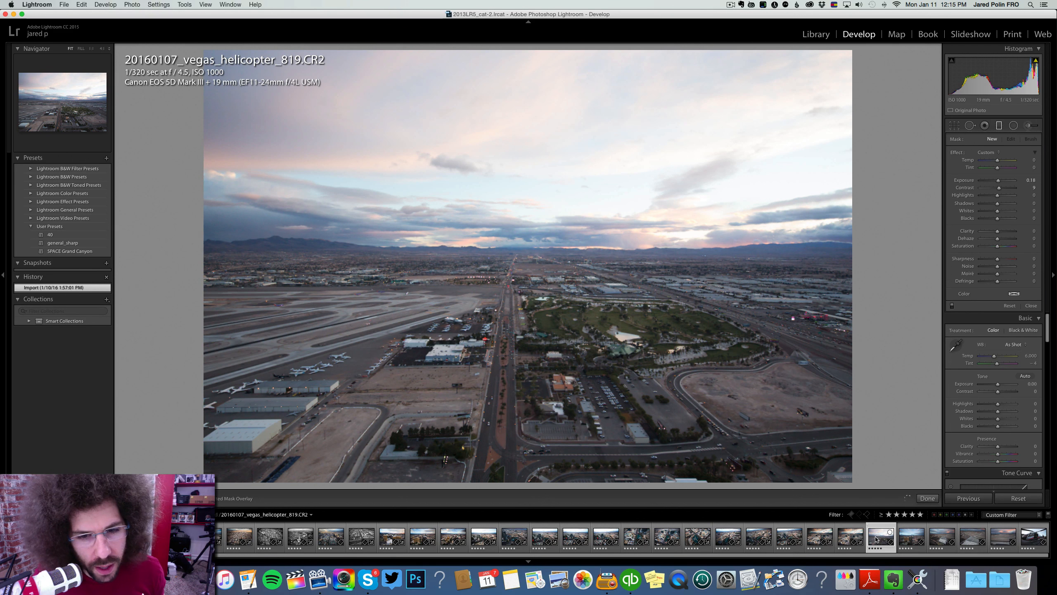
key("0")
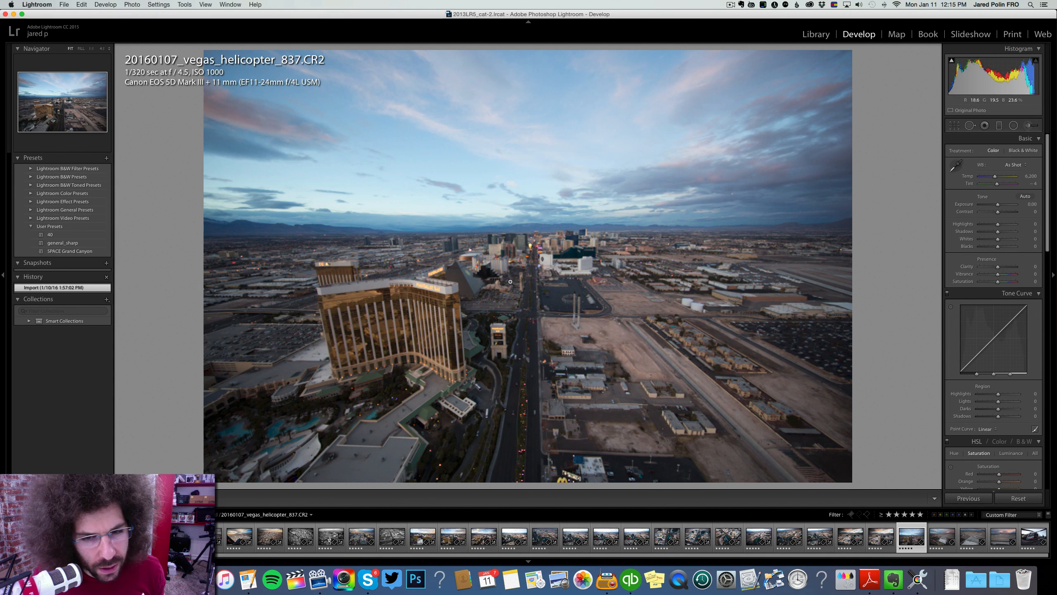
Step: Set photo 837's exposure to +0.45, contrast to +34, shadows to +28 and its point curve to Medium Contrast
left_click(533, 253)
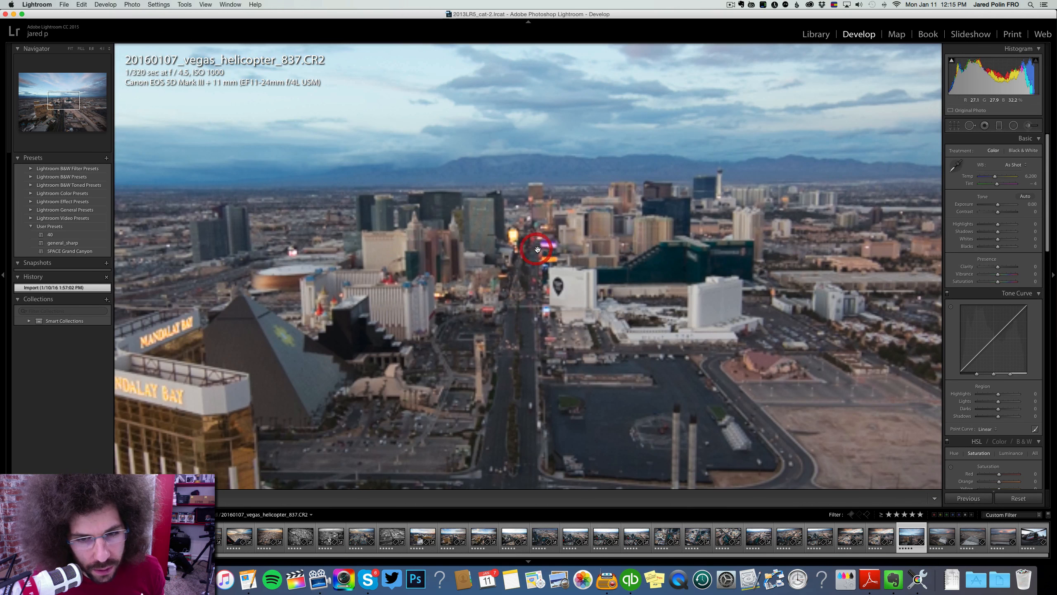
left_click(496, 259)
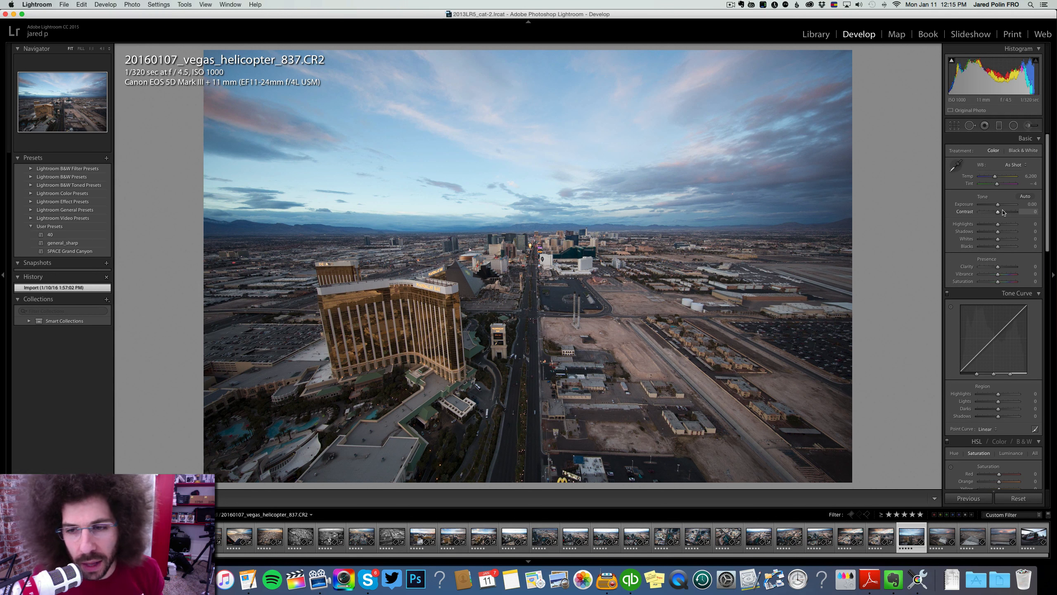
left_click_drag(998, 211, 1003, 212)
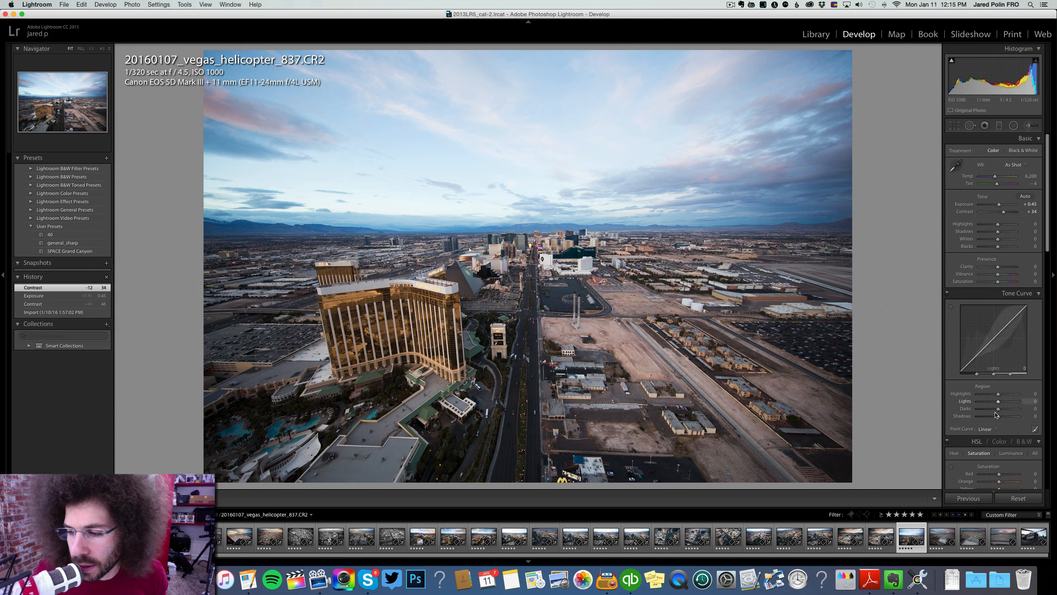
left_click(986, 429)
left_click(994, 436)
left_click_drag(997, 232, 1003, 232)
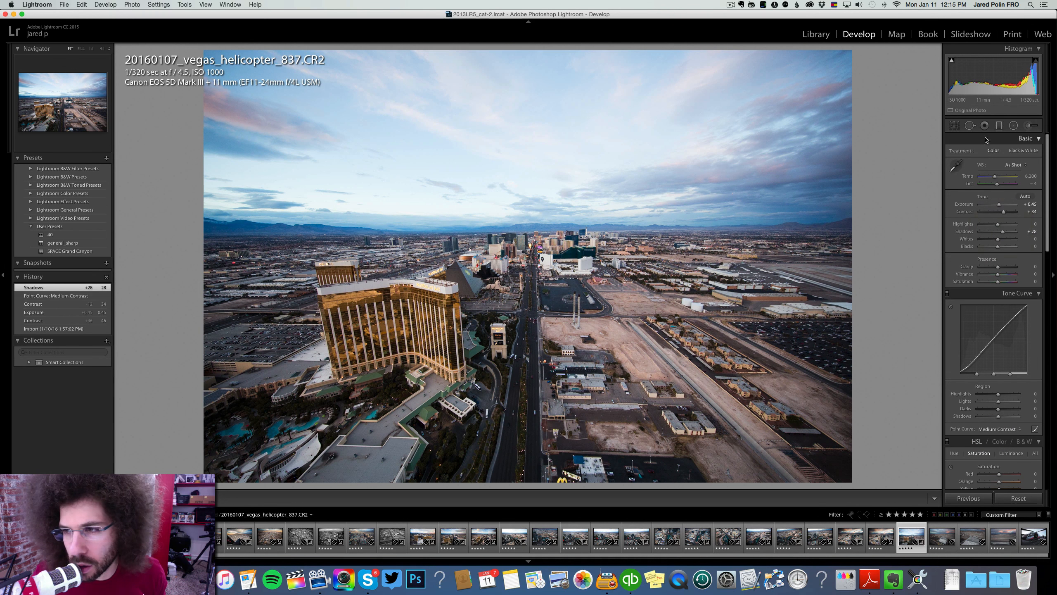
Step: Set photo 837's whites to +37, color temperature to 6,913 and clarity to +10
left_click(999, 126)
left_click(999, 127)
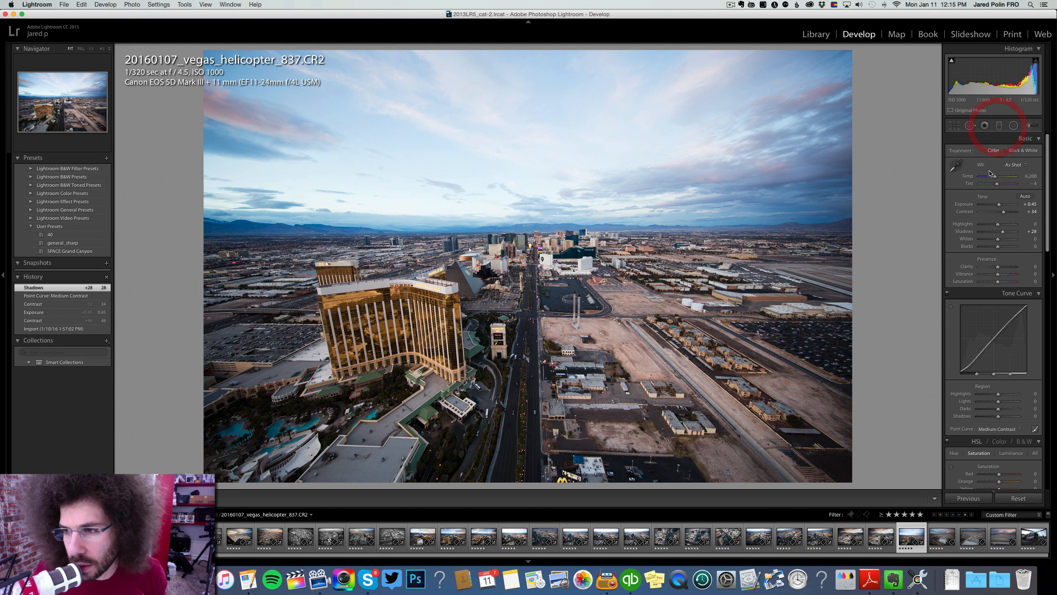
left_click_drag(998, 238, 1004, 238)
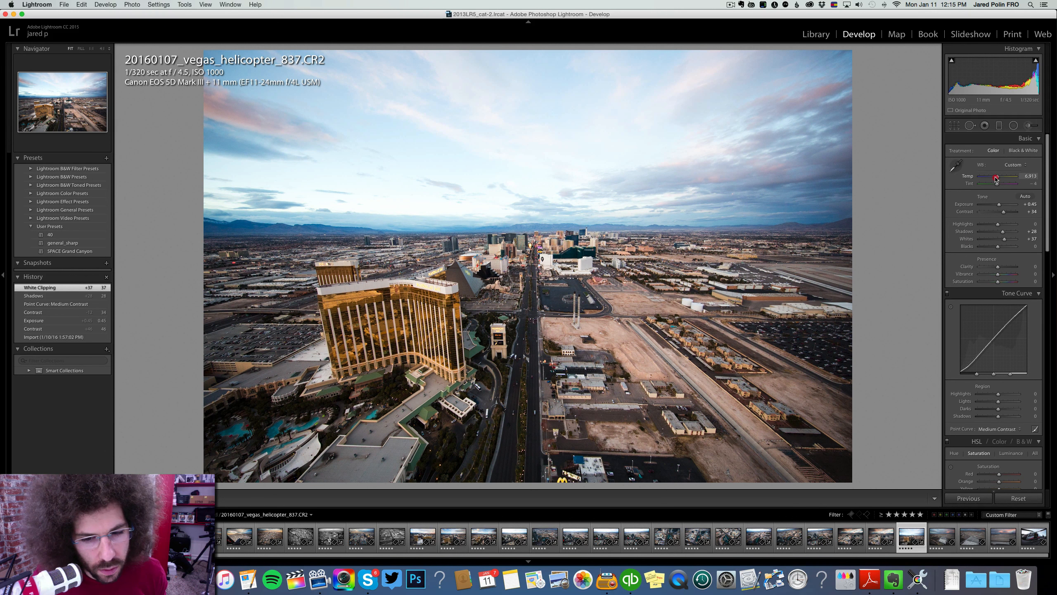
left_click_drag(996, 178, 996, 179)
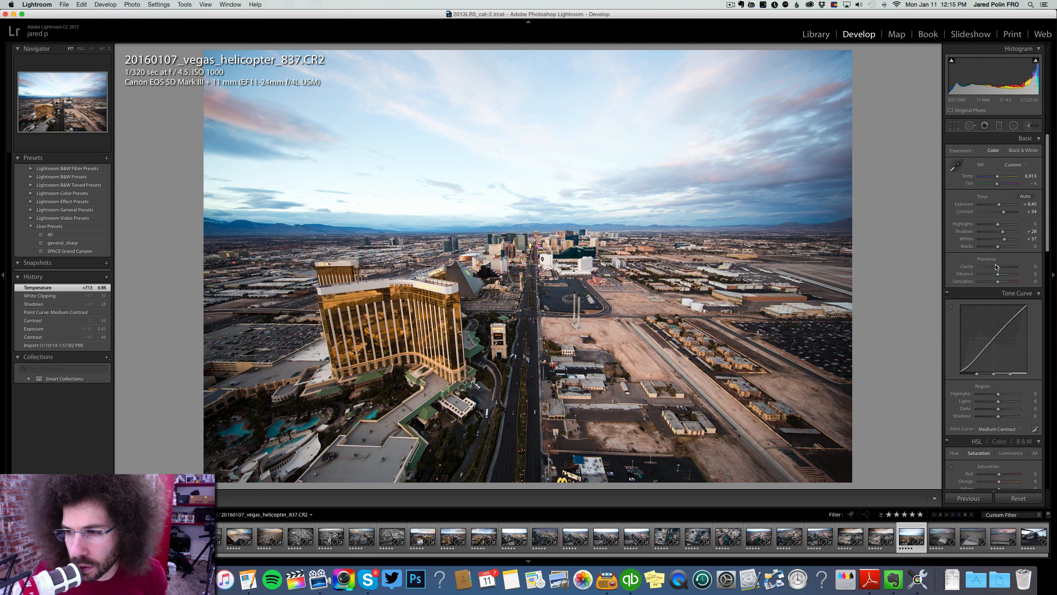
left_click_drag(1000, 268, 999, 267)
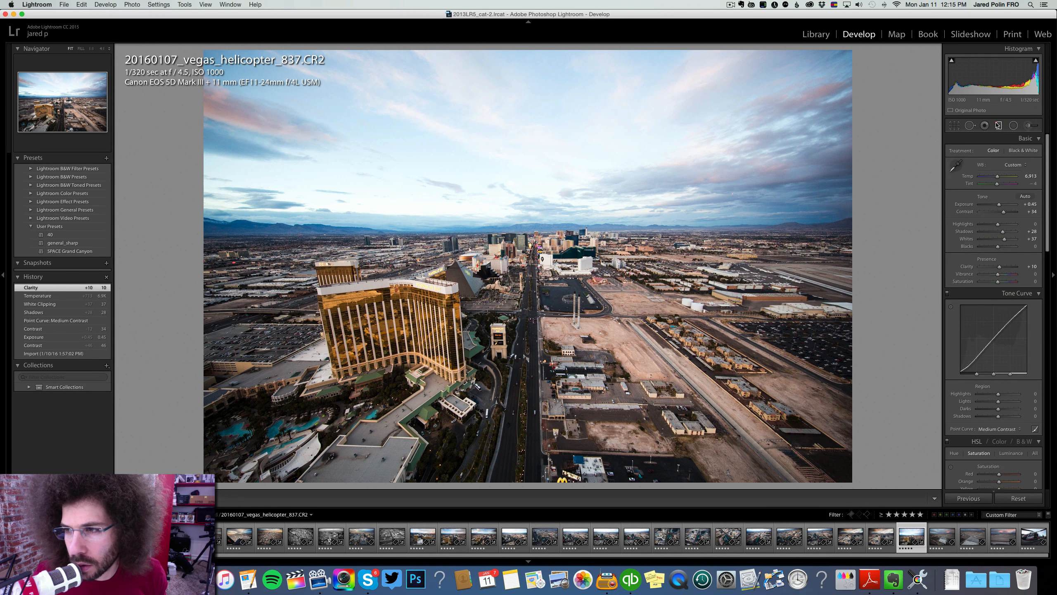
Step: Add a graduated filter from the top of photo 837 down well past the horizon, with exposure -1.25
left_click(999, 126)
left_click_drag(510, 50, 507, 407)
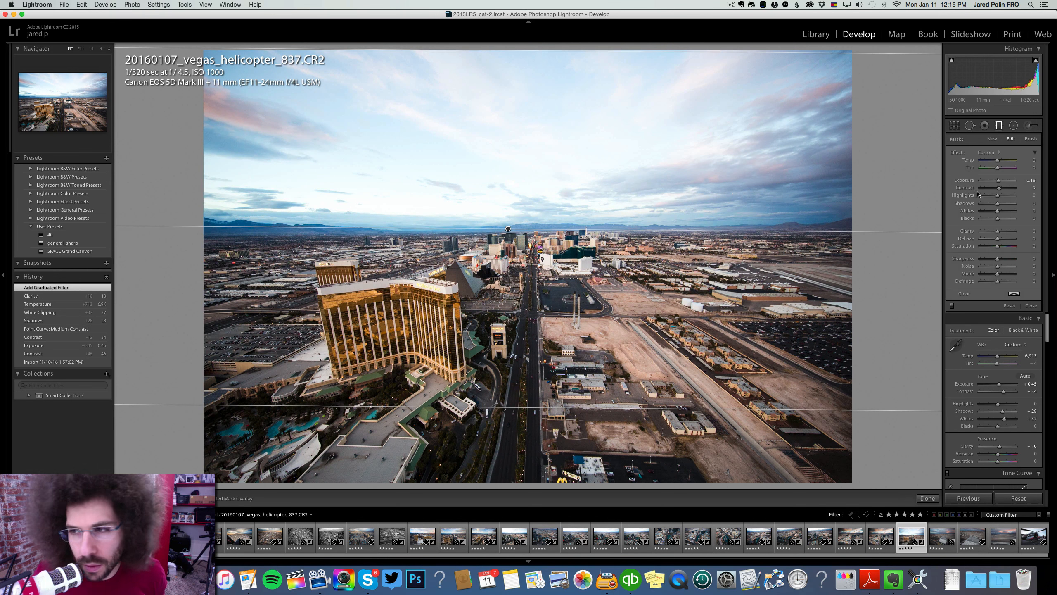
left_click_drag(991, 181, 992, 181)
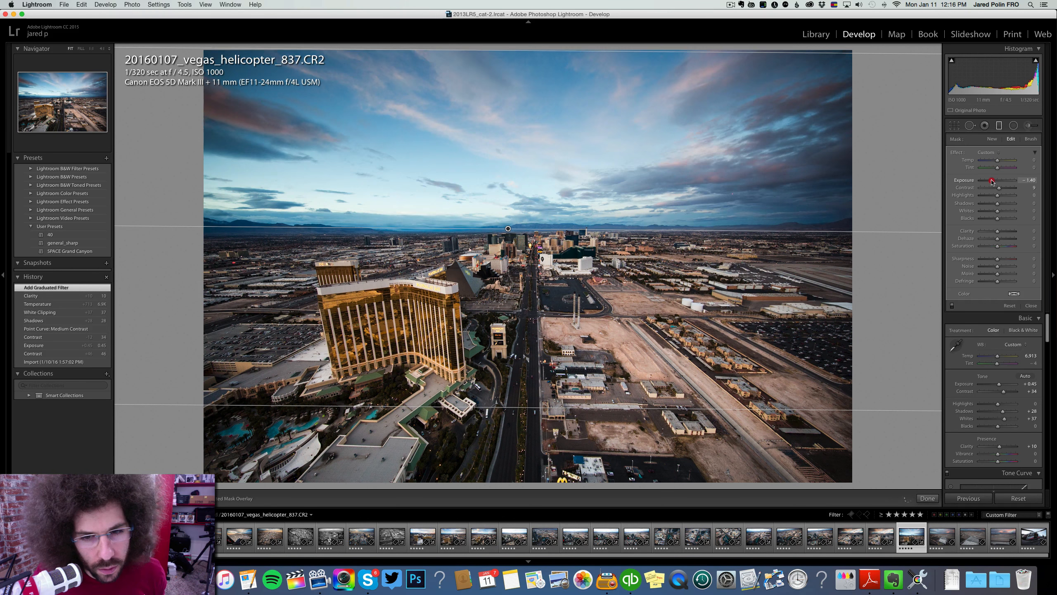
left_click_drag(990, 182, 944, 183)
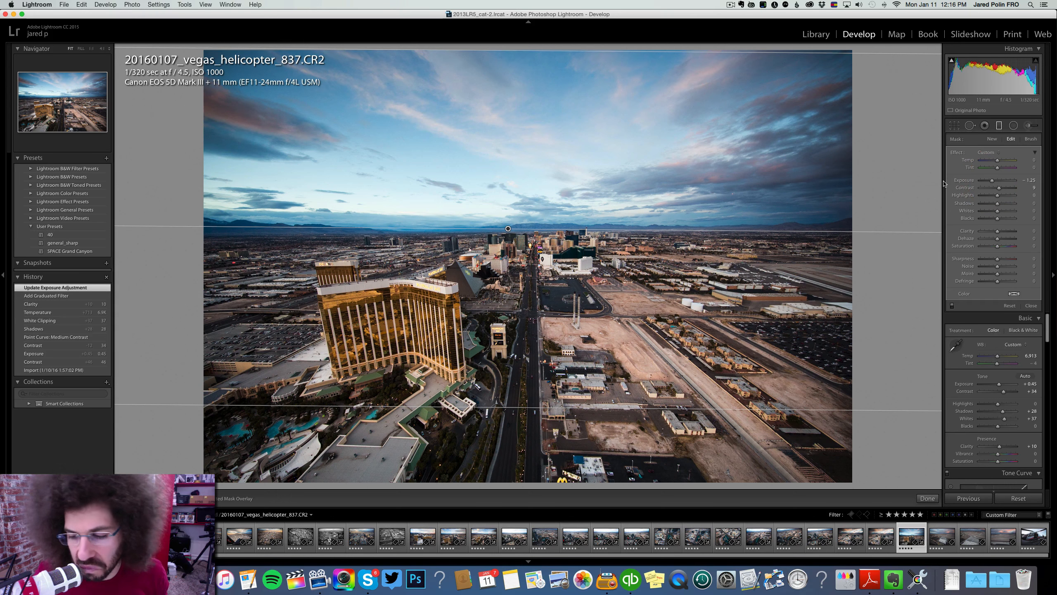
Step: Open photo 853 and set exposure to +0.65, contrast +51, highlights -26, shadows +61, blacks -25 and clarity +22
left_click(936, 534)
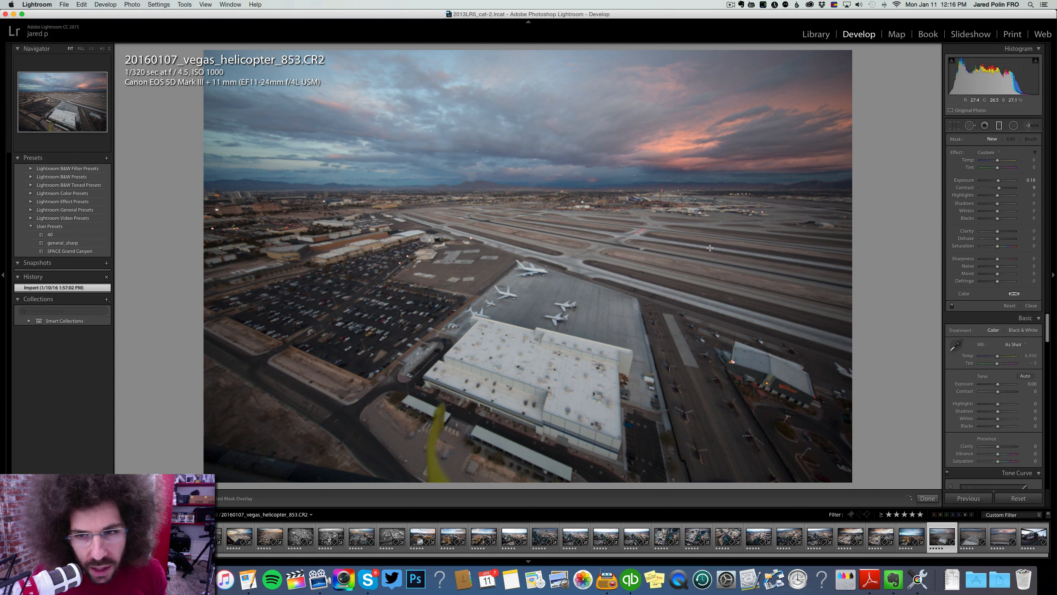
left_click(997, 126)
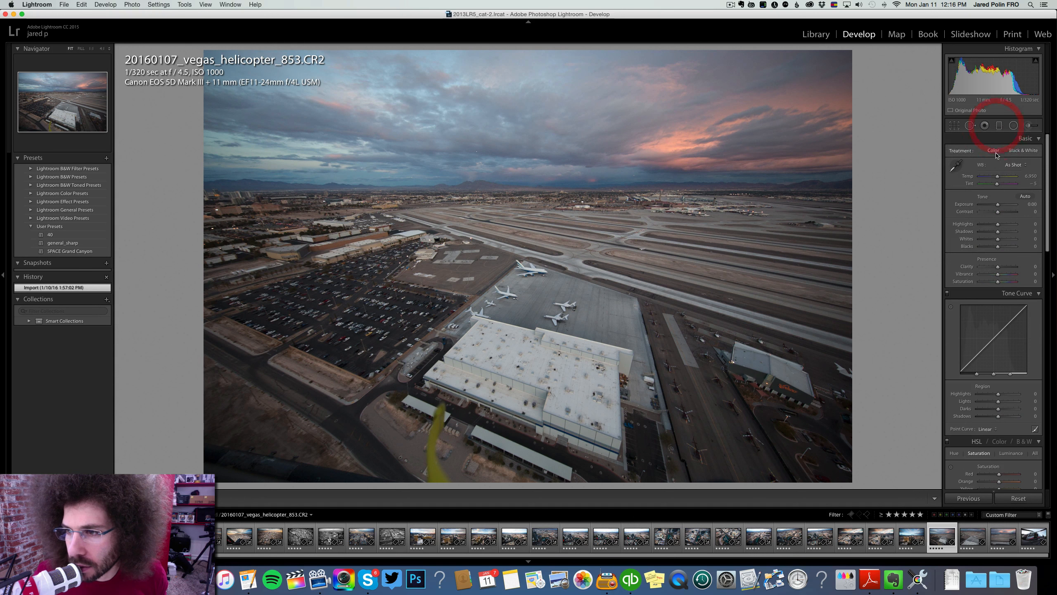
left_click_drag(997, 205, 1003, 231)
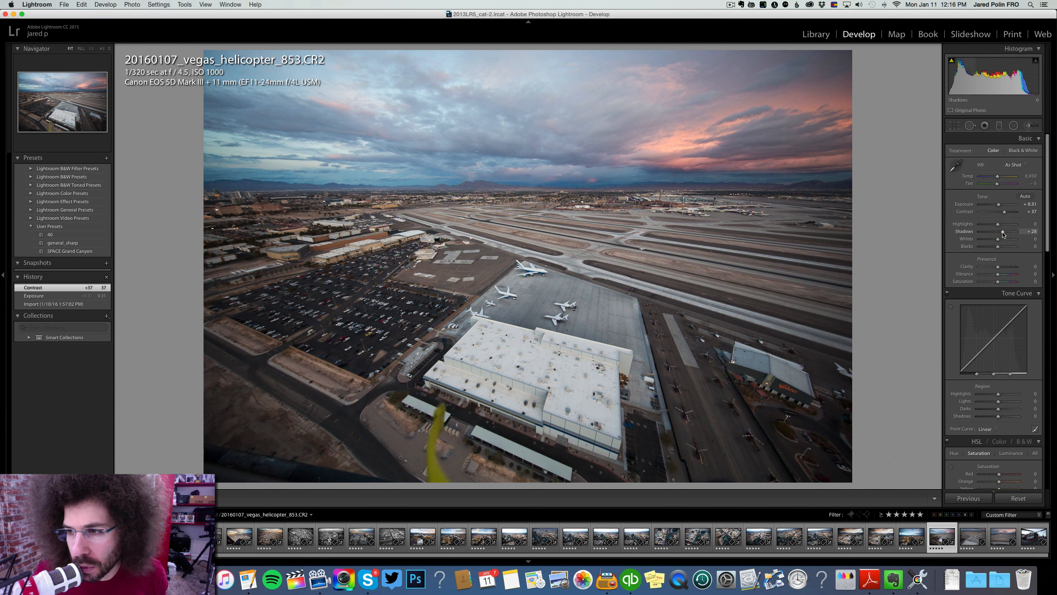
left_click(535, 264)
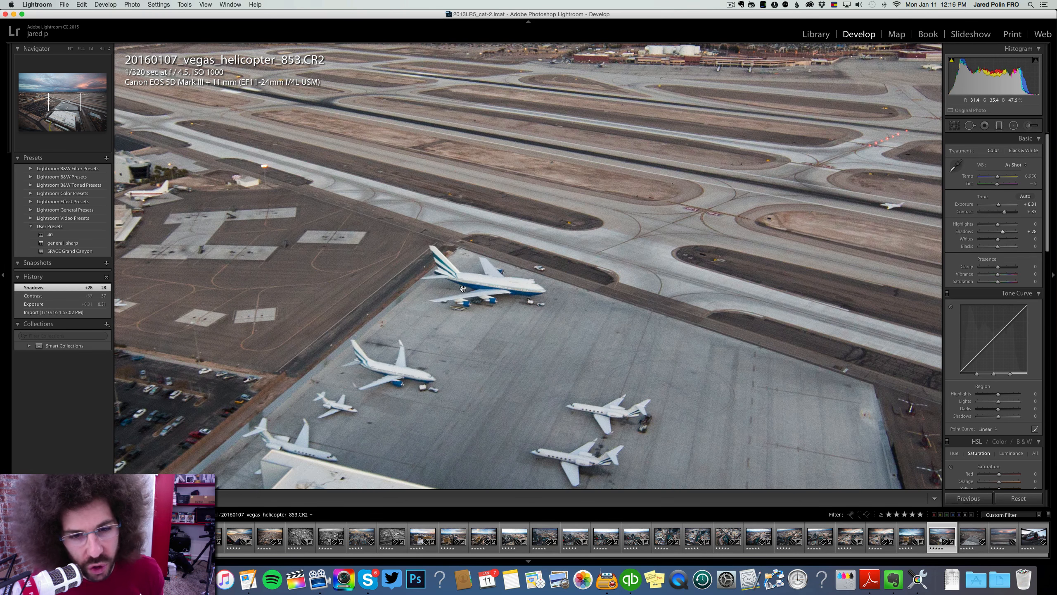
left_click(490, 283)
left_click_drag(1005, 267, 1007, 212)
Step: Try the black-and-white treatment on photo 853 and return it to color
key("v")
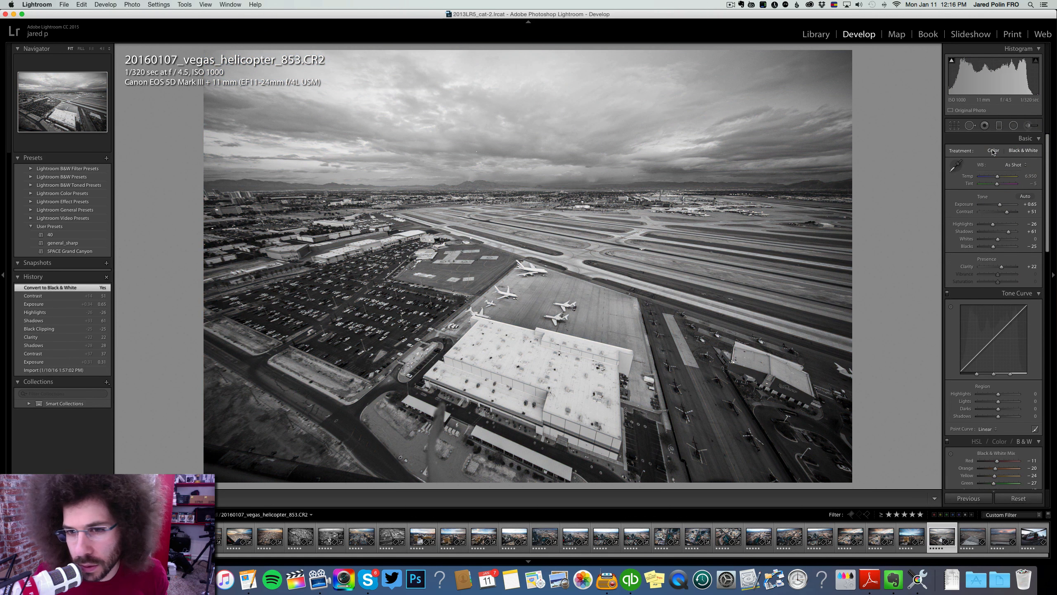
left_click(993, 151)
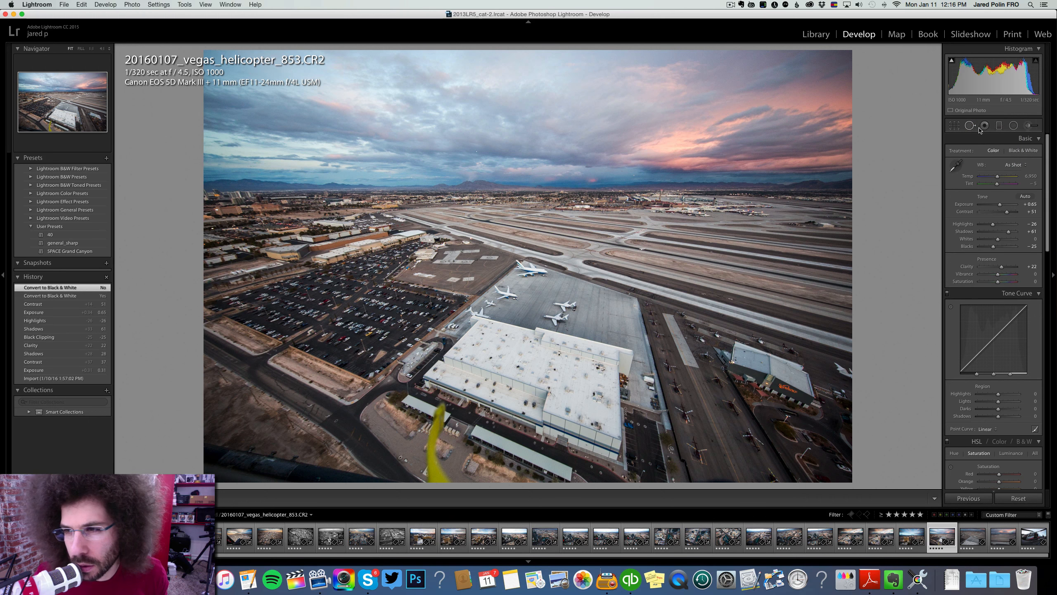
Step: Add a graduated filter from the top of photo 853 down past the horizon with exposure -0.76, and inspect the sky up close
left_click(998, 125)
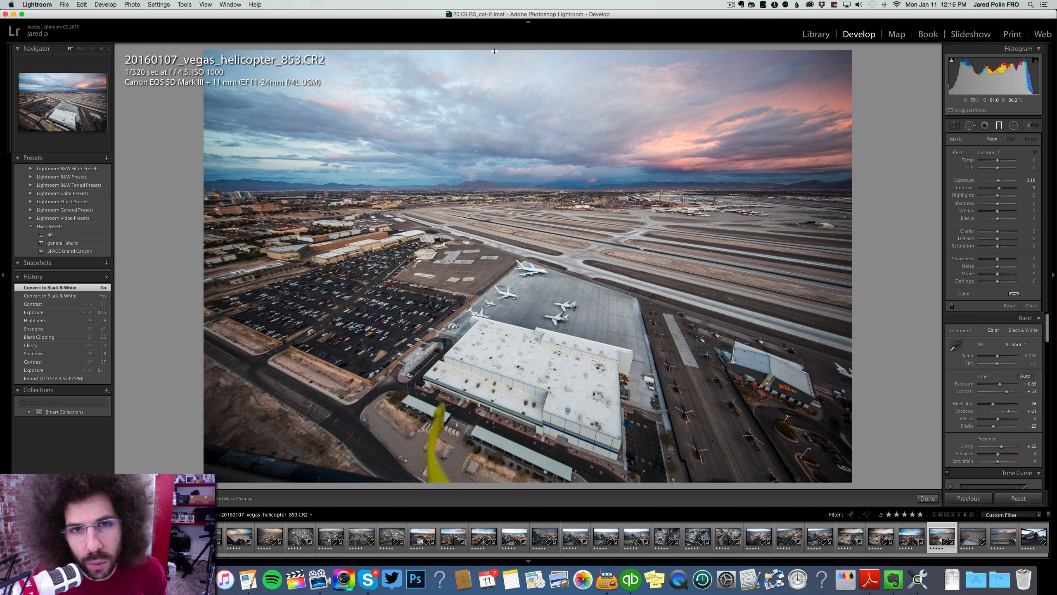
left_click_drag(495, 50, 491, 319)
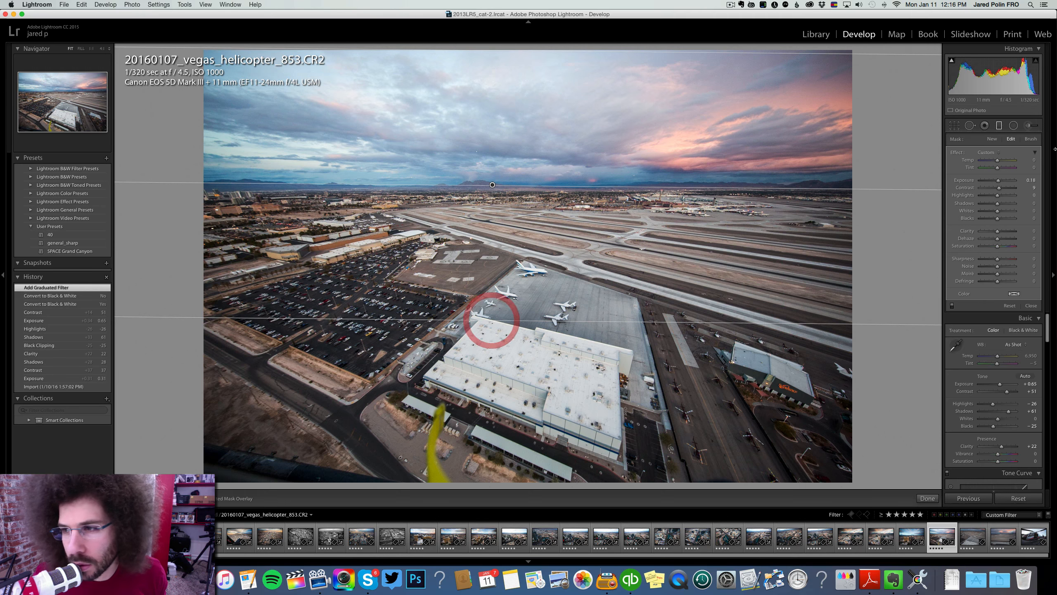
left_click(995, 181)
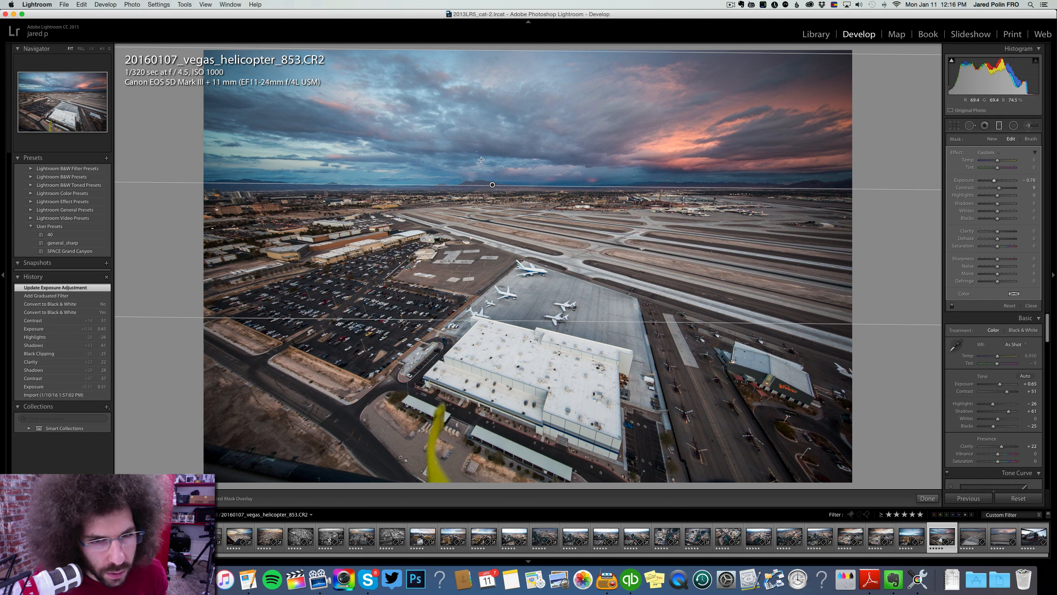
left_click(1000, 127)
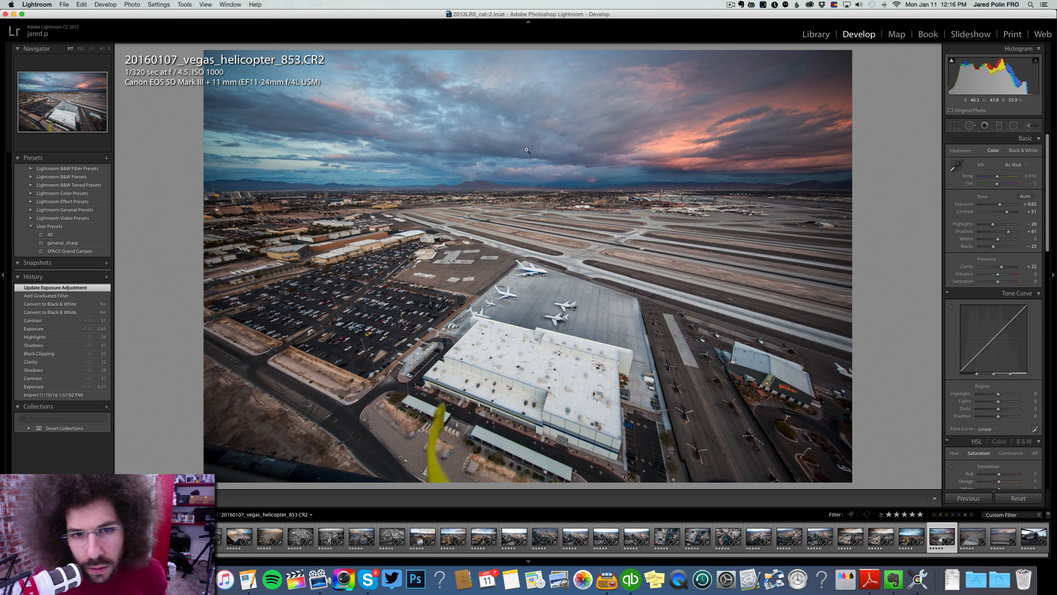
left_click(498, 148)
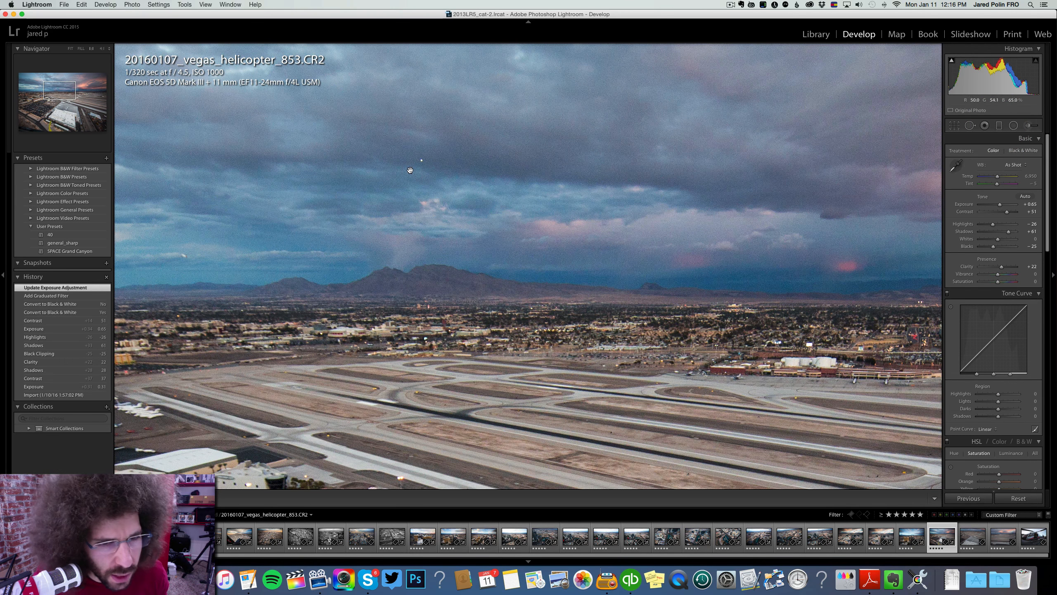
left_click(431, 157)
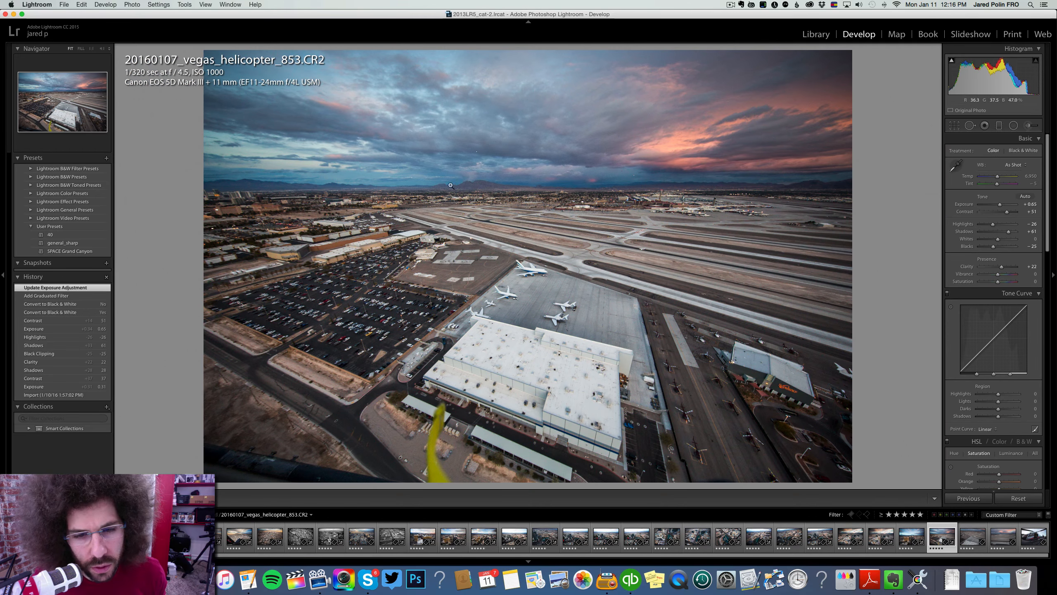
Step: Synchronize photo 853's develop settings to photo 854, open 854 and inspect its parked planes up close
key("Right")
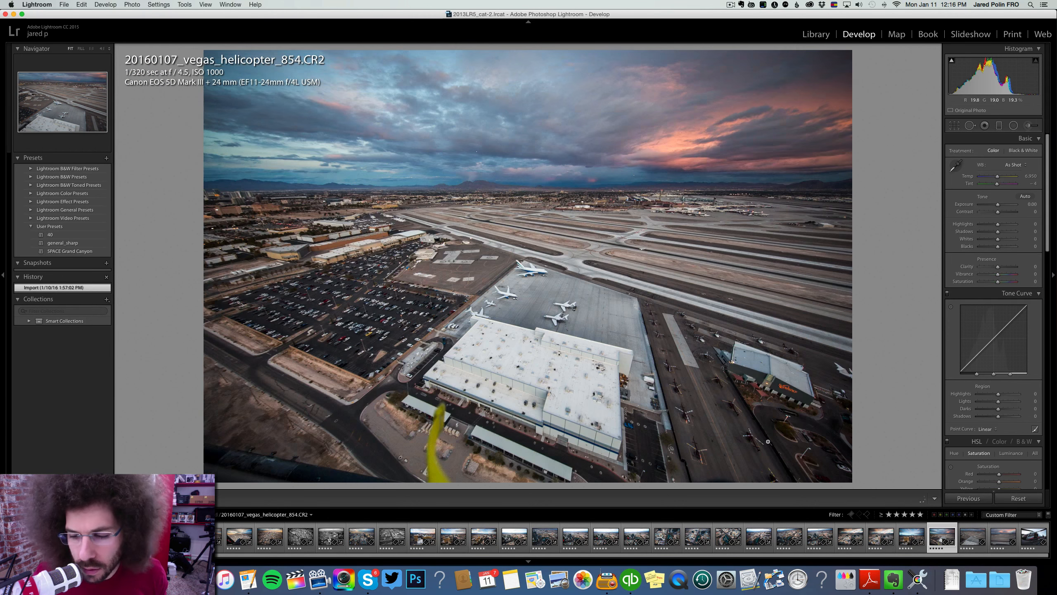
left_click(972, 536, "super")
left_click(972, 498)
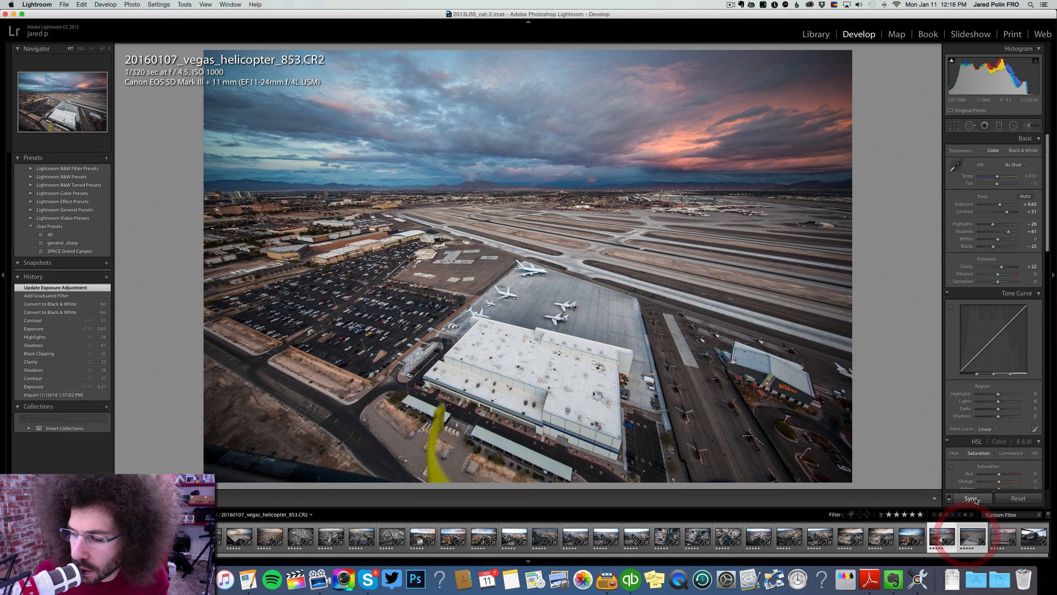
left_click(972, 526)
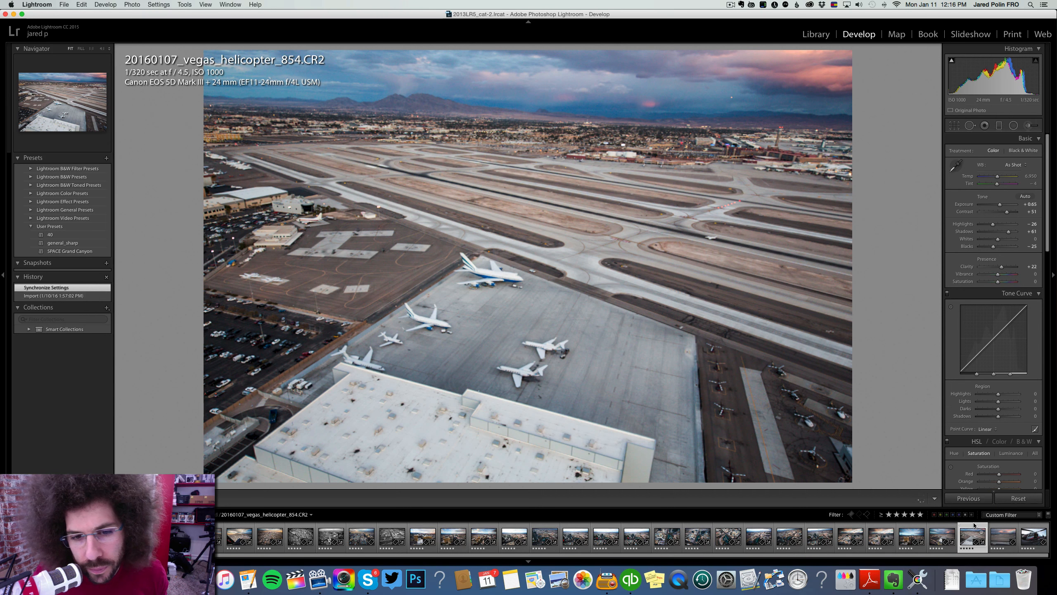
left_click(938, 533)
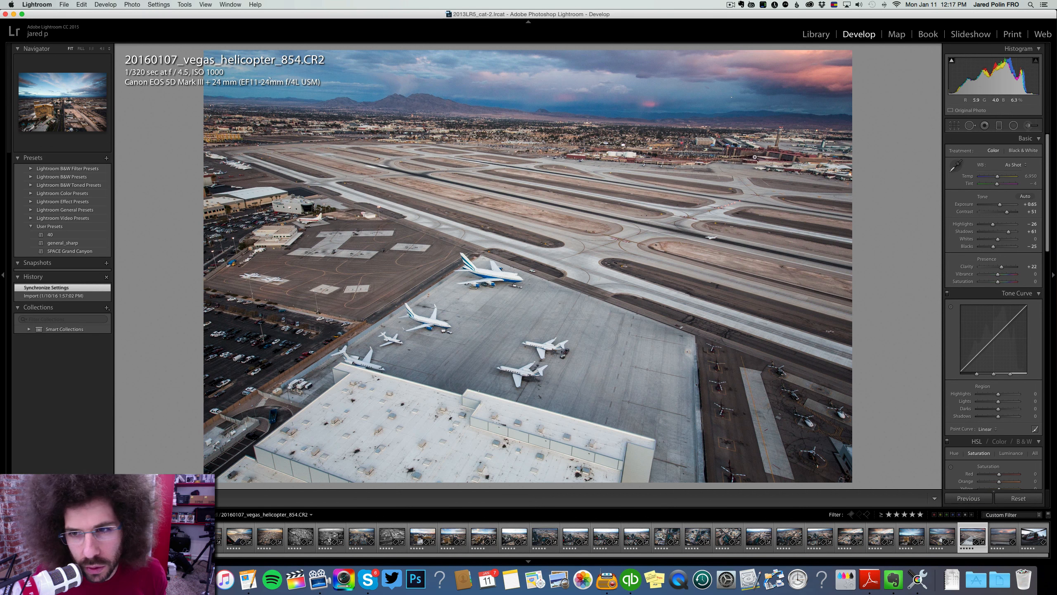
left_click(540, 304)
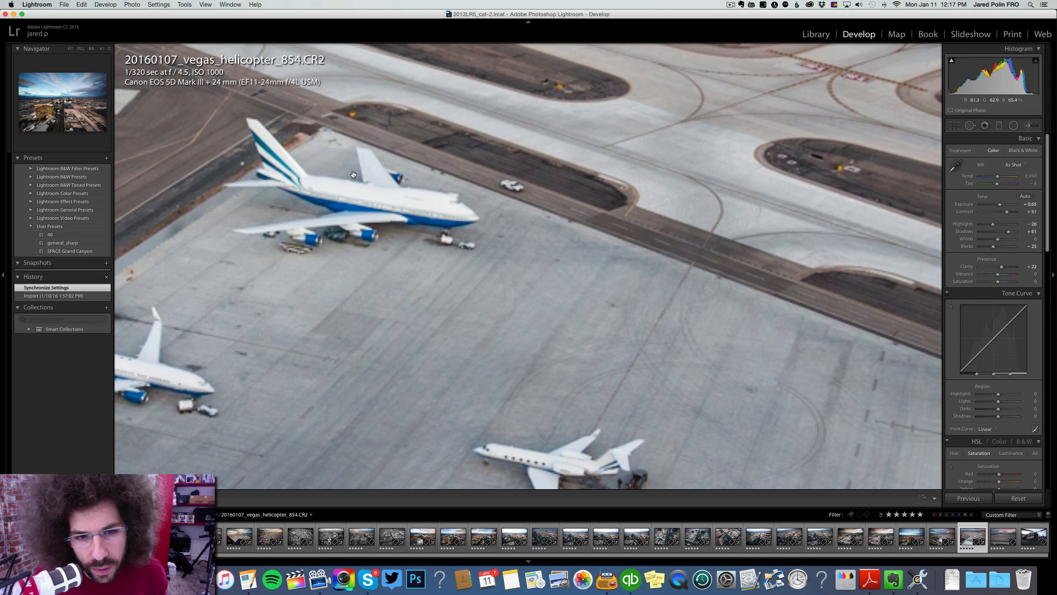
left_click_drag(362, 178, 413, 196)
left_click(413, 196)
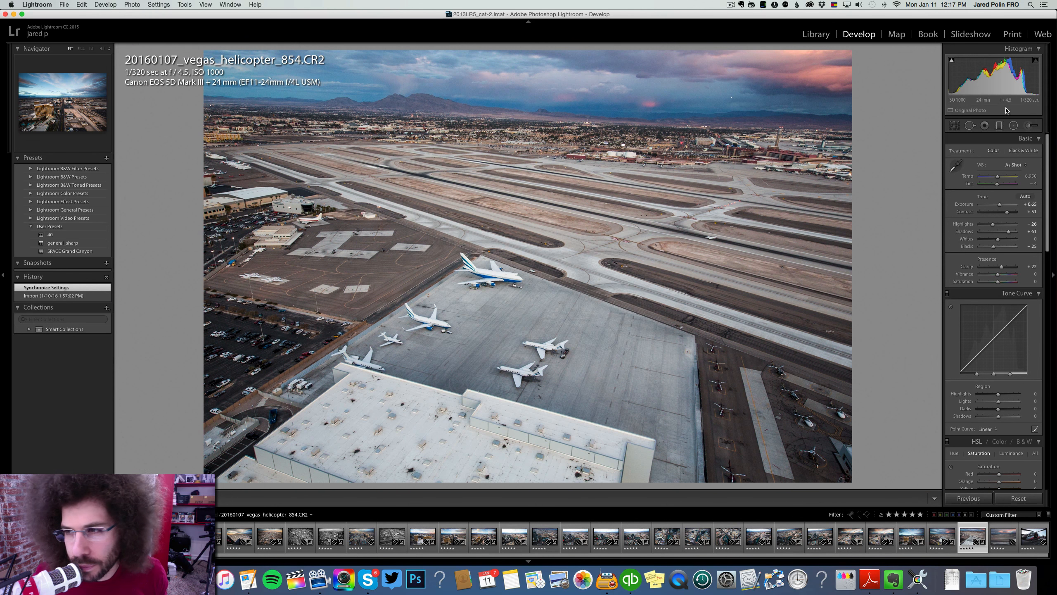
Step: Try the black-and-white treatment on photo 854 and return it to color
left_click(1021, 151)
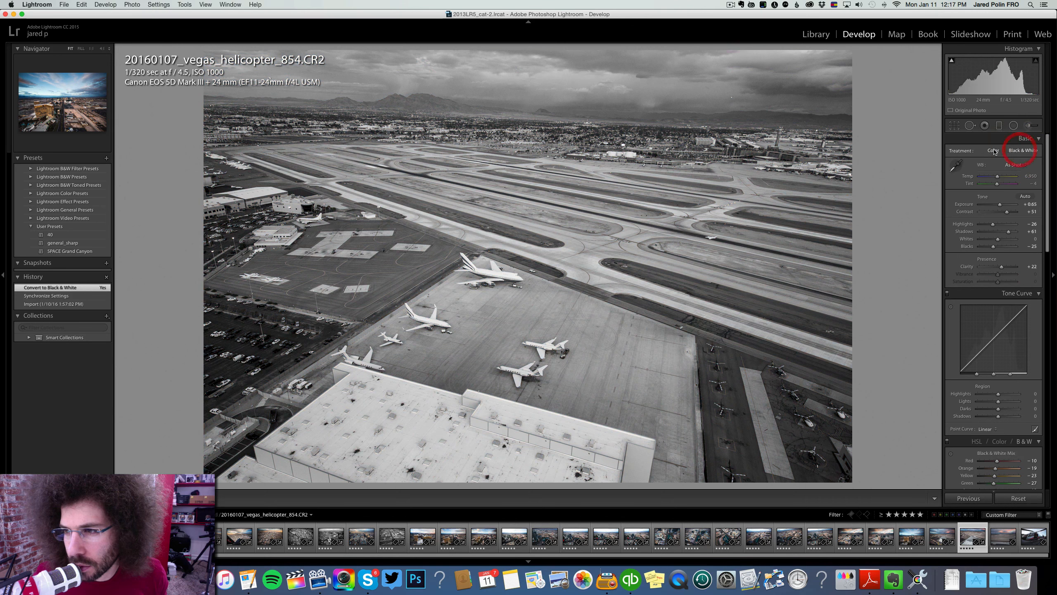
left_click(993, 150)
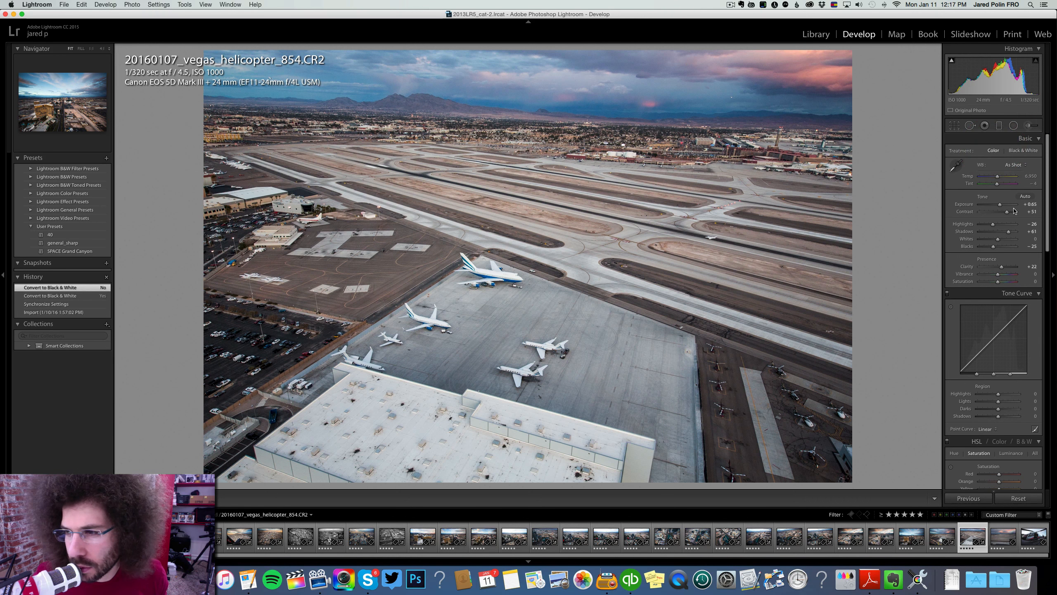
Step: Raise photo 854's contrast to +89 and lower its highlights further
left_click_drag(1012, 212, 1013, 212)
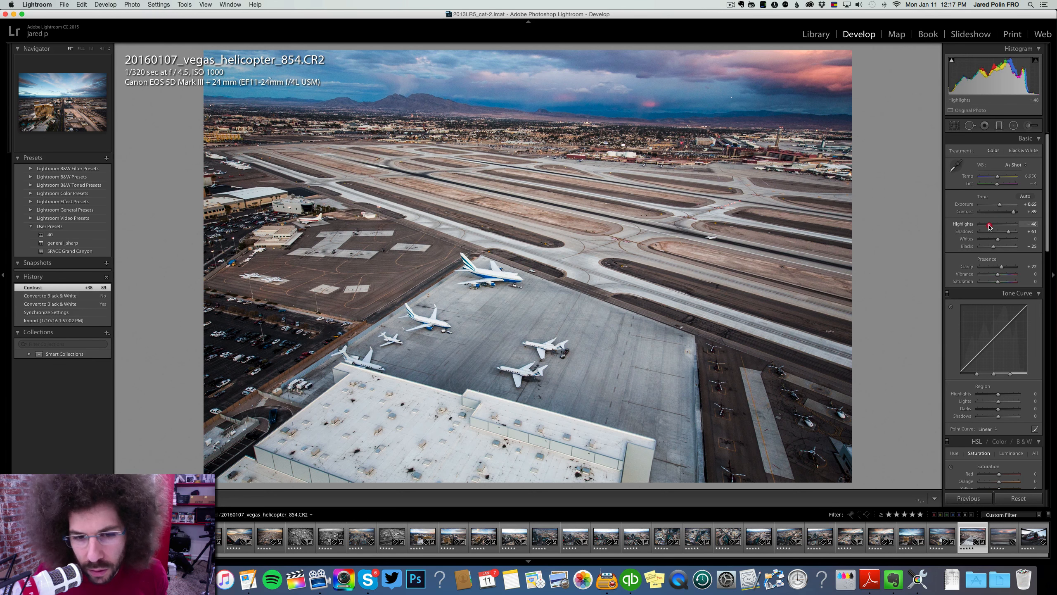
Step: Open photo 858 and set its contrast to +48 and clarity to +24
key("Right")
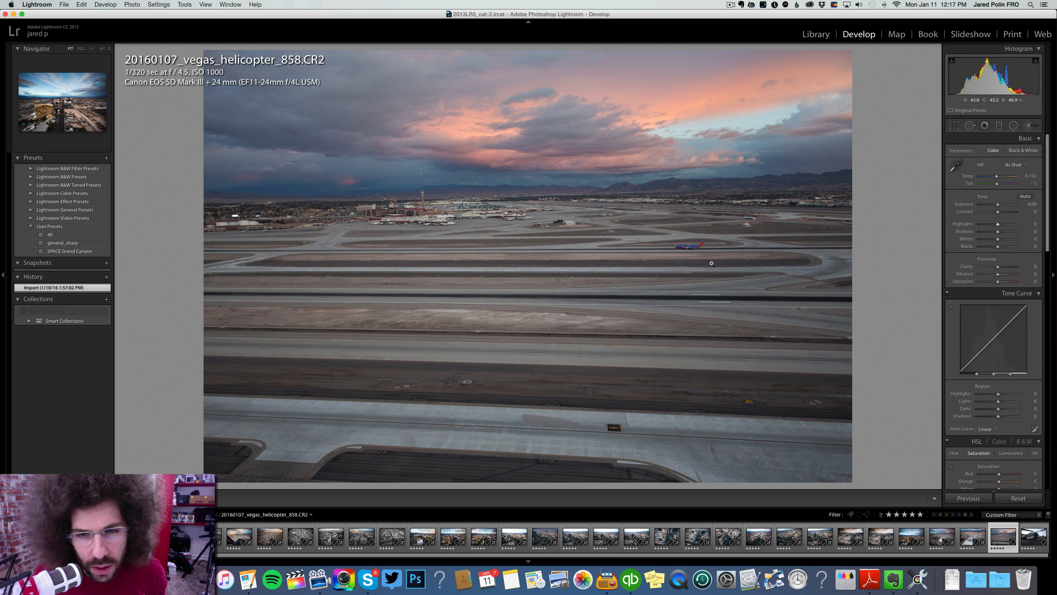
left_click(1006, 212)
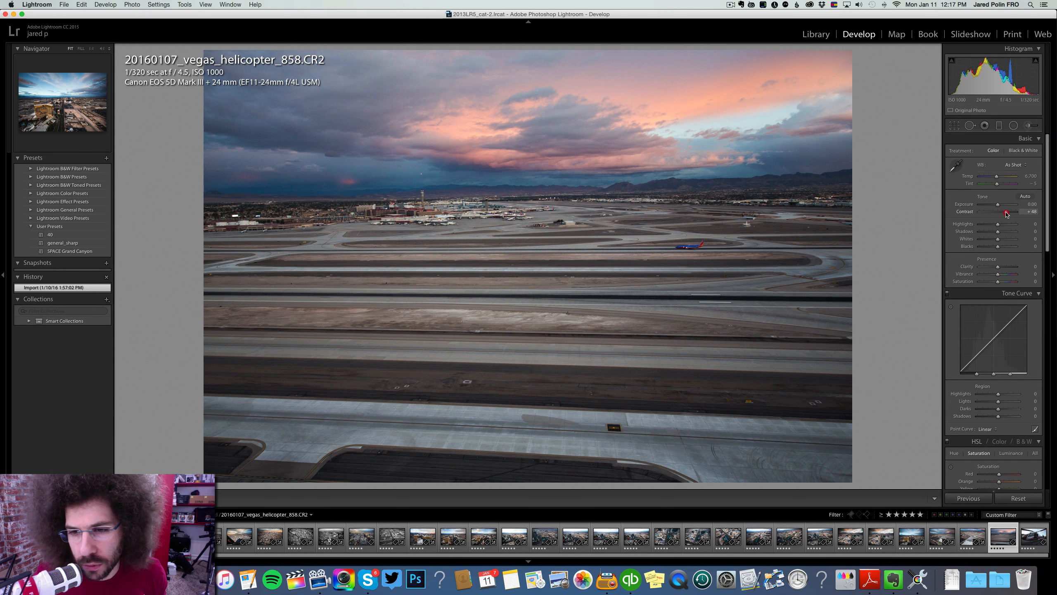
left_click(1001, 267)
left_click_drag(1001, 267, 1002, 266)
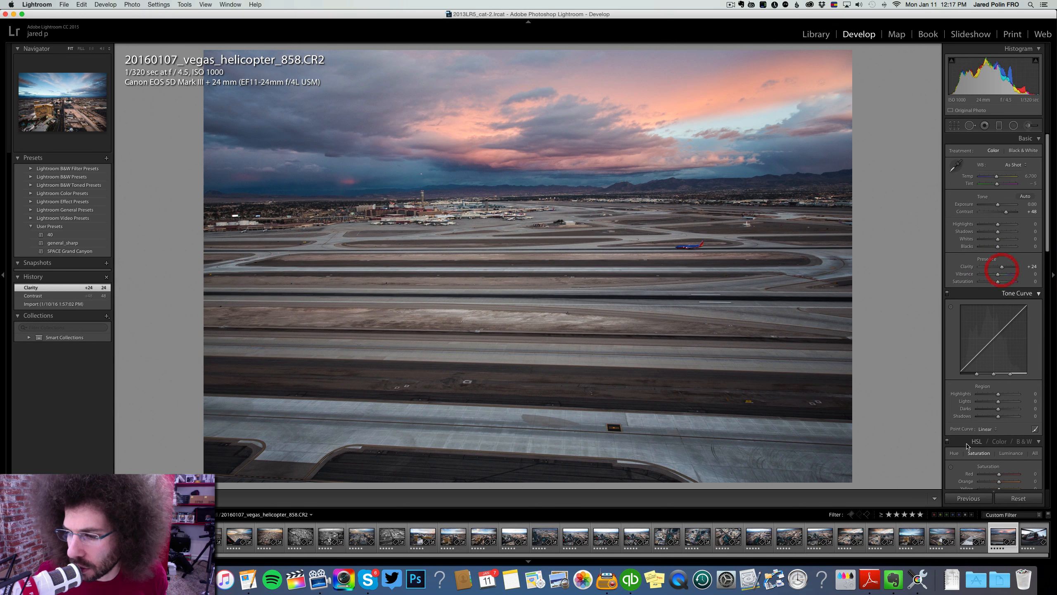
Step: Apply the Medium Contrast point curve to photo 858, warm its temperature to 7,113 and fine-tune its tone
left_click(986, 429)
left_click(987, 433)
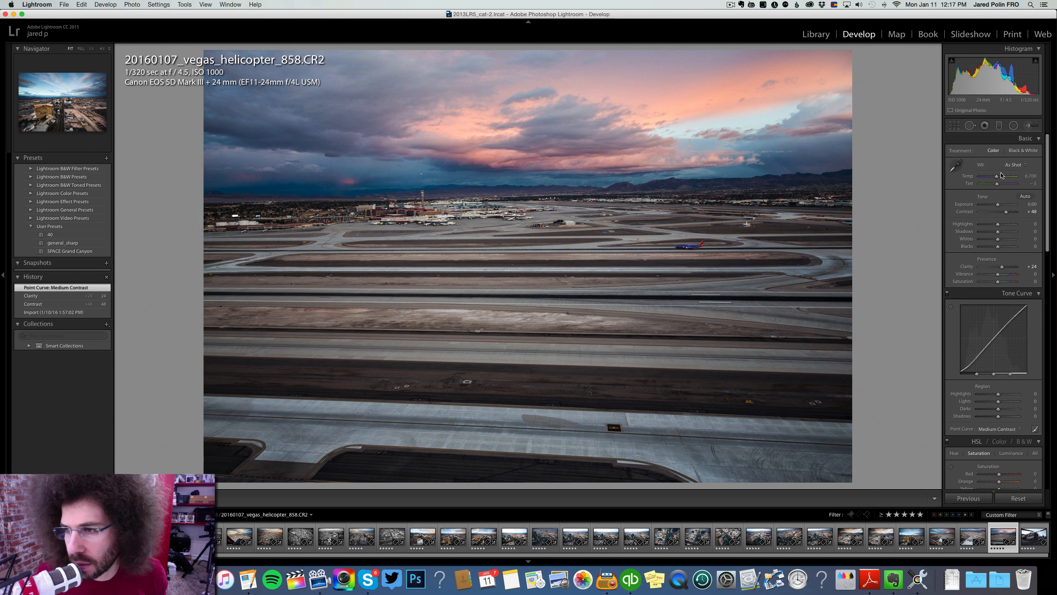
left_click_drag(996, 176, 998, 177)
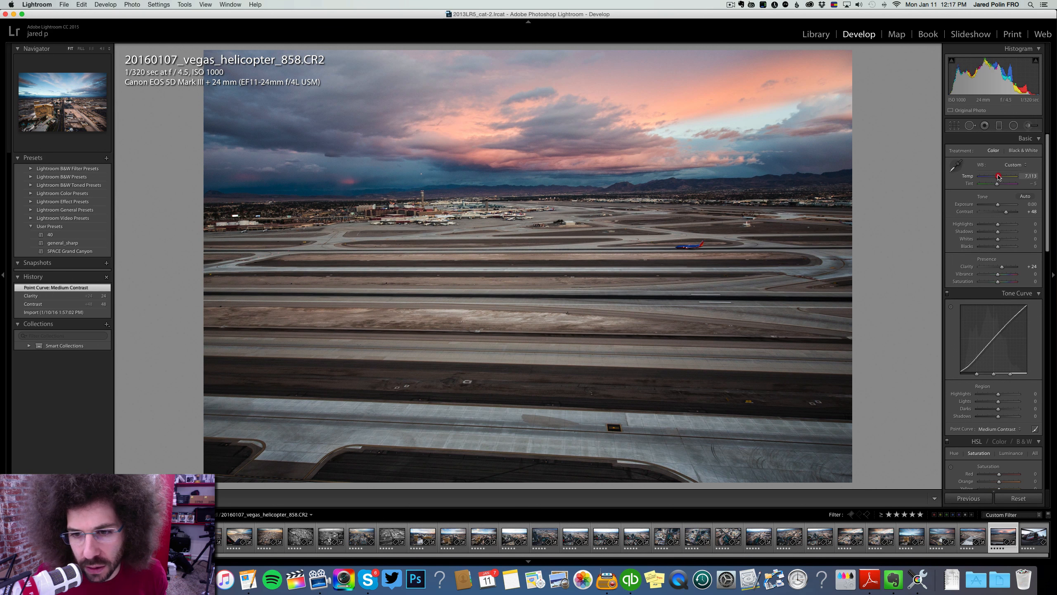
mouse_move(998, 232)
left_mouse_down()
mouse_move(1014, 232)
mouse_move(1007, 214)
left_mouse_up()
Step: Open photo 887 and set its exposure to +1.40, contrast to +38 and point curve to Medium Contrast
key("Right")
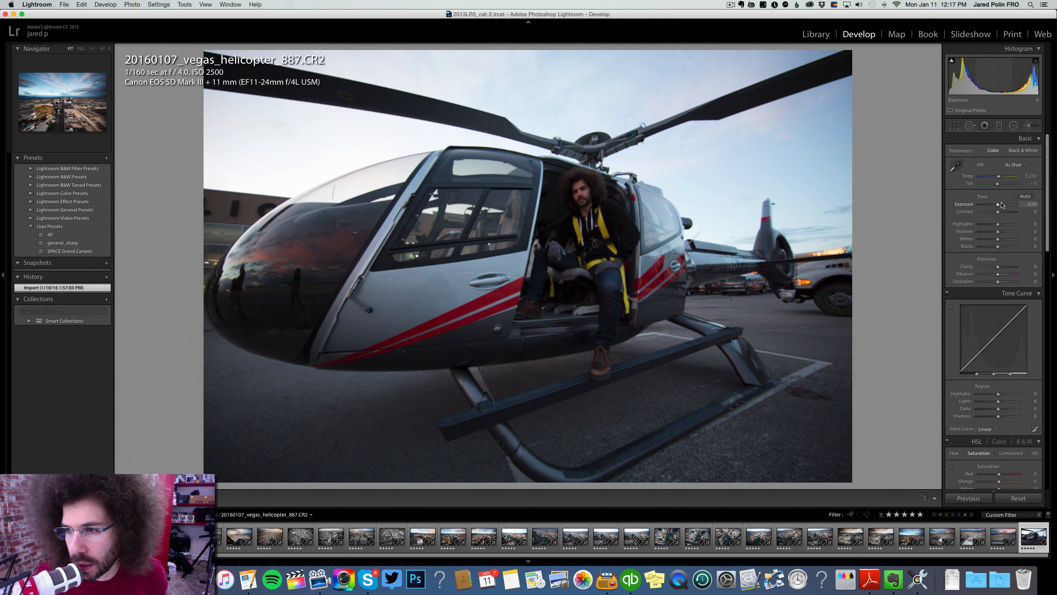
left_click(1002, 205)
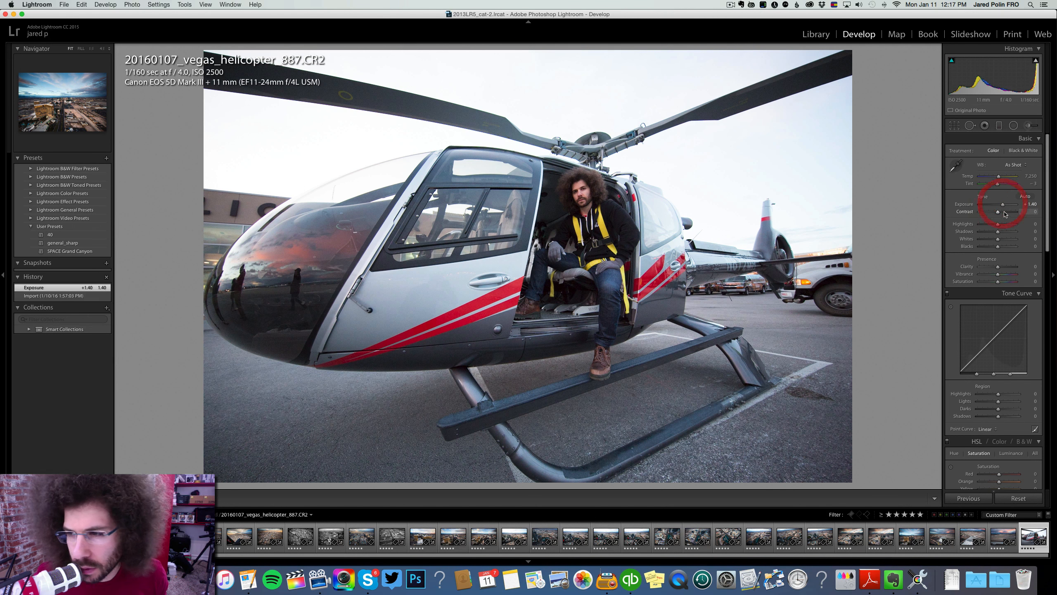
left_click(1004, 213)
left_click(986, 429)
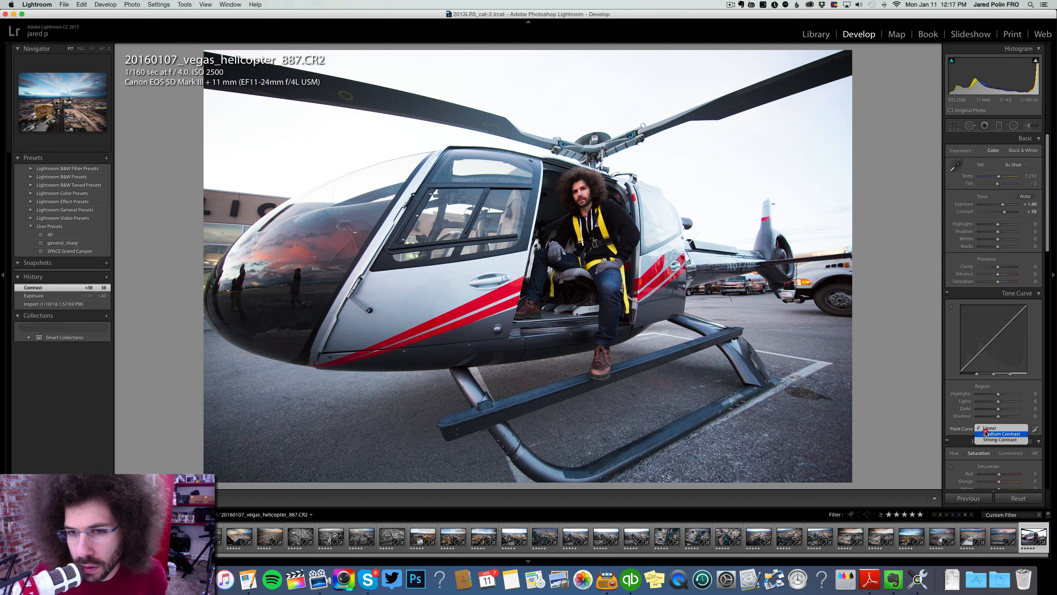
left_click(986, 434)
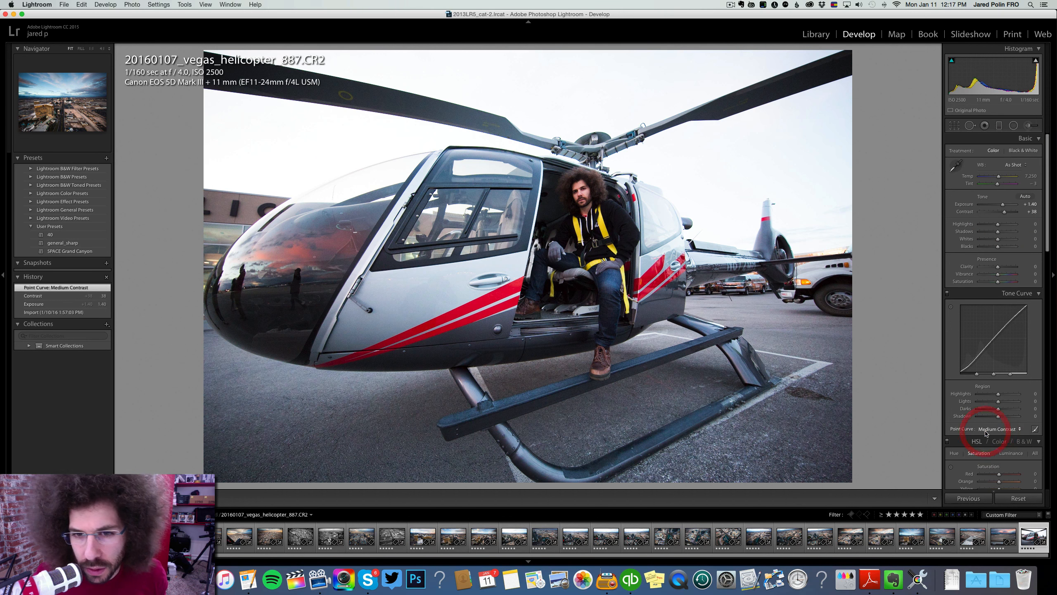
Step: Set photo 887's clarity to +22, highlights to -38, shadows to +3 and blacks to -14, keeping whites at 0
left_click(1001, 266)
left_click(1001, 267)
mouse_move(993, 246)
left_mouse_down()
mouse_move(990, 225)
mouse_move(1004, 240)
left_mouse_up()
double_click(1001, 239)
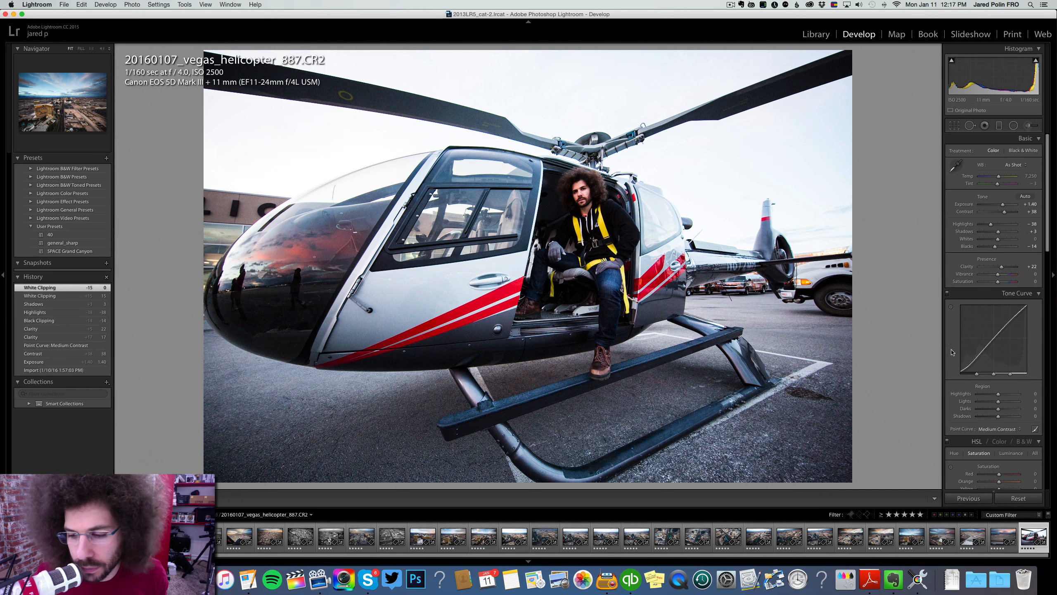
Step: Switch to the Library, go back through the edited photos to 765 and give it the Red label
left_click(808, 34)
key("Left")
key("Left")
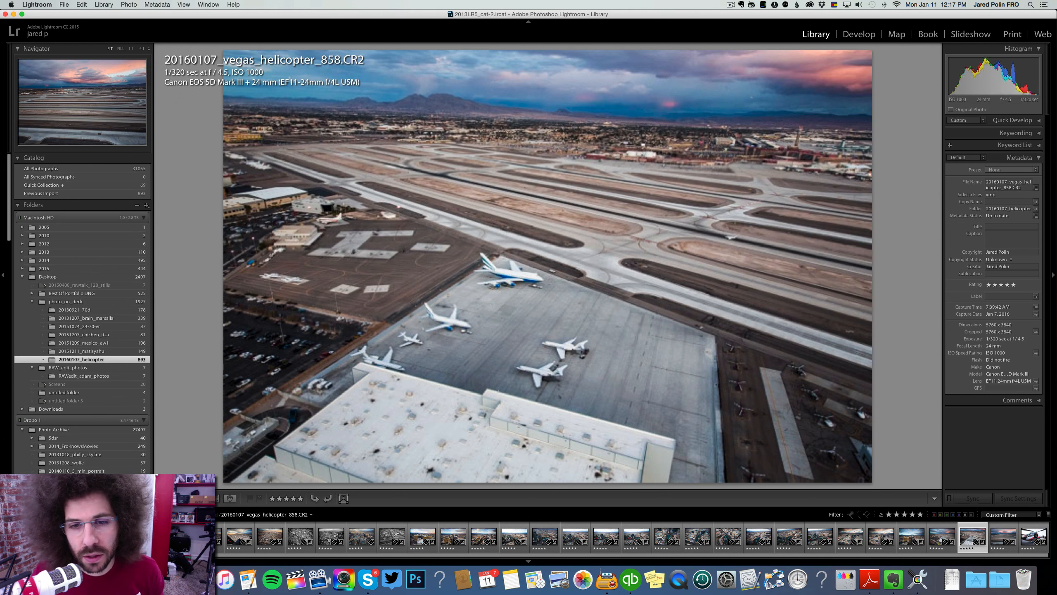
key("Left")
key("Left")
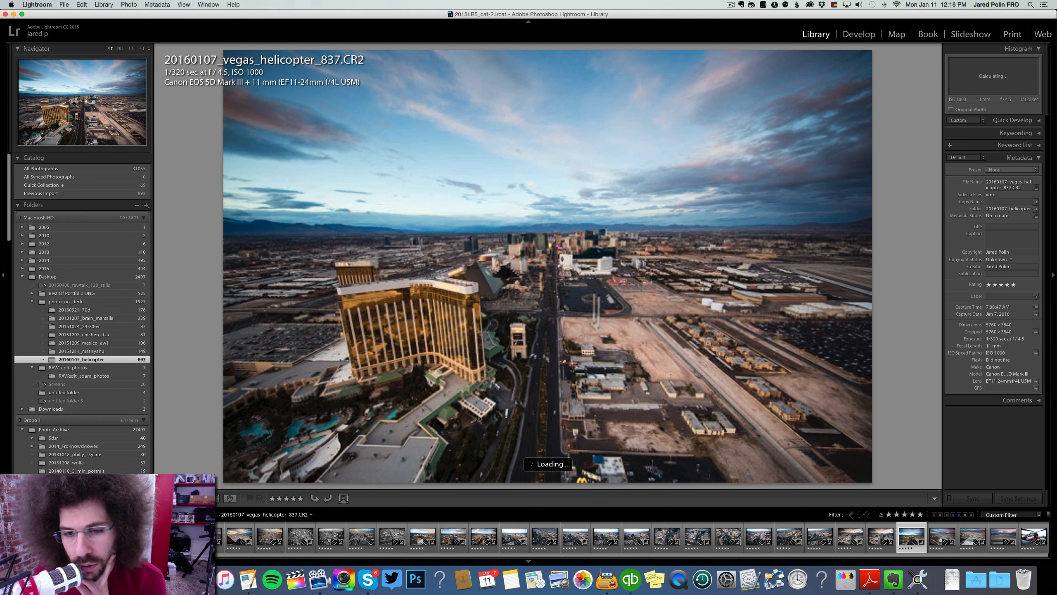
key("Left")
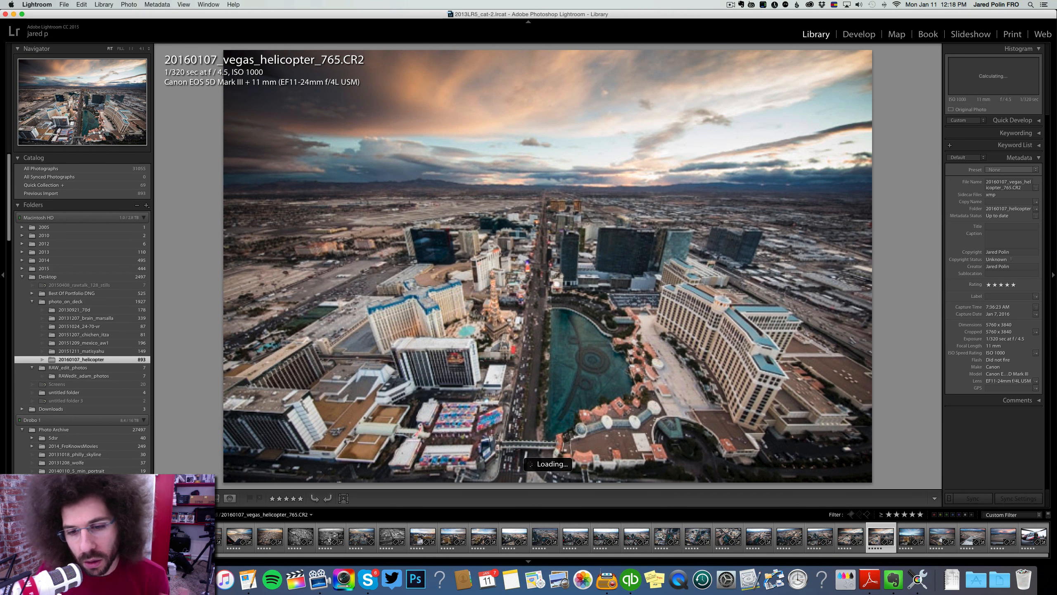
key("6")
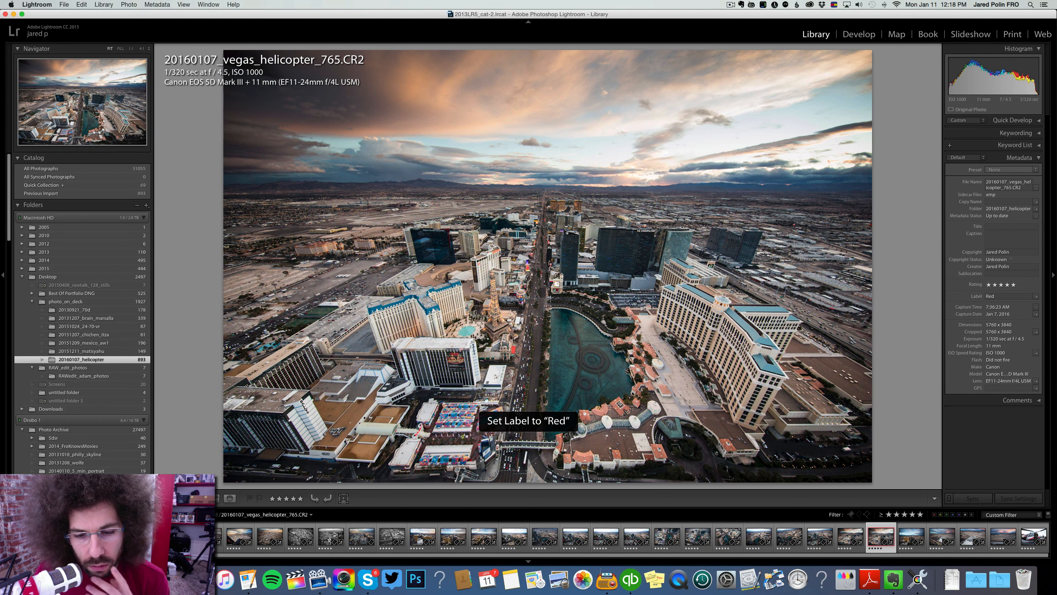
Step: Go back to photo 707 and give it the Red label
key("Left")
key("Left")
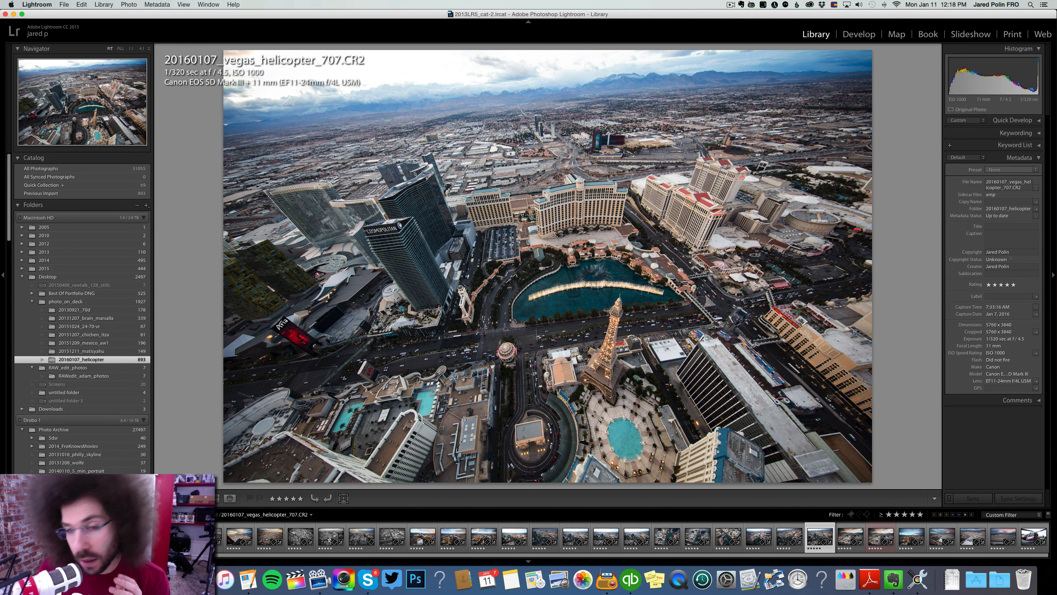
key("6")
Step: Go back past photo 701 and give fountain photo 675 the Red label
key("Left")
key("Left")
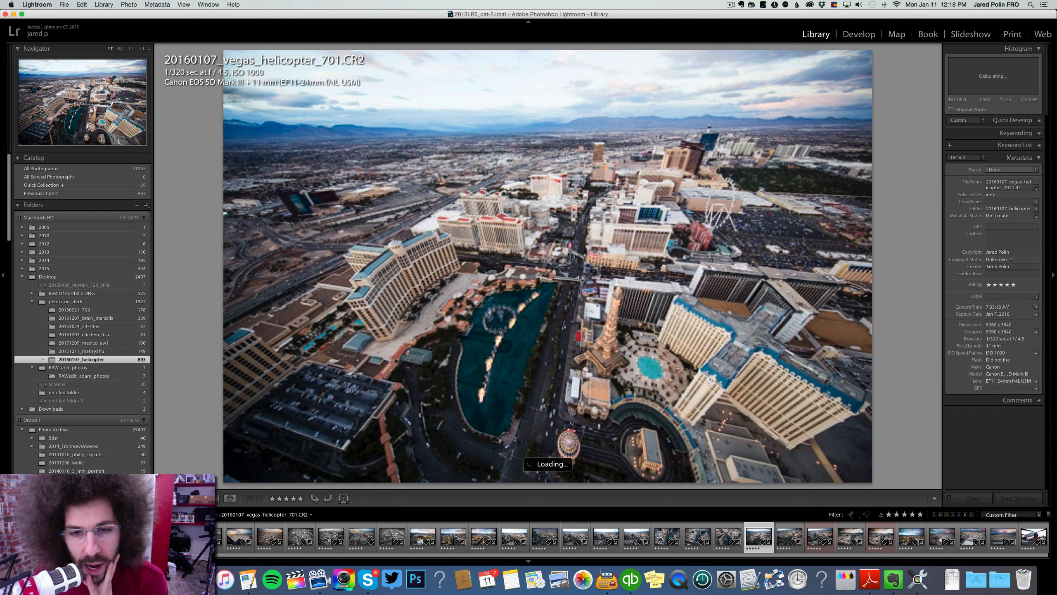
key("Left")
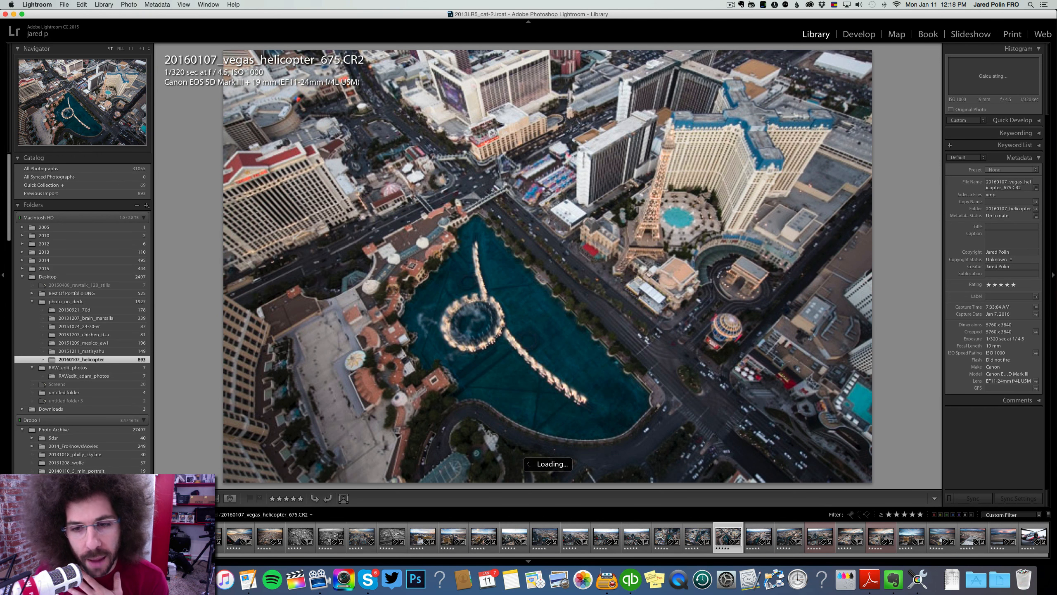
key("6")
Step: Go back past photos 644 and 642, compare the similar shots 609 and 602, and label the chosen one Red
key("Left")
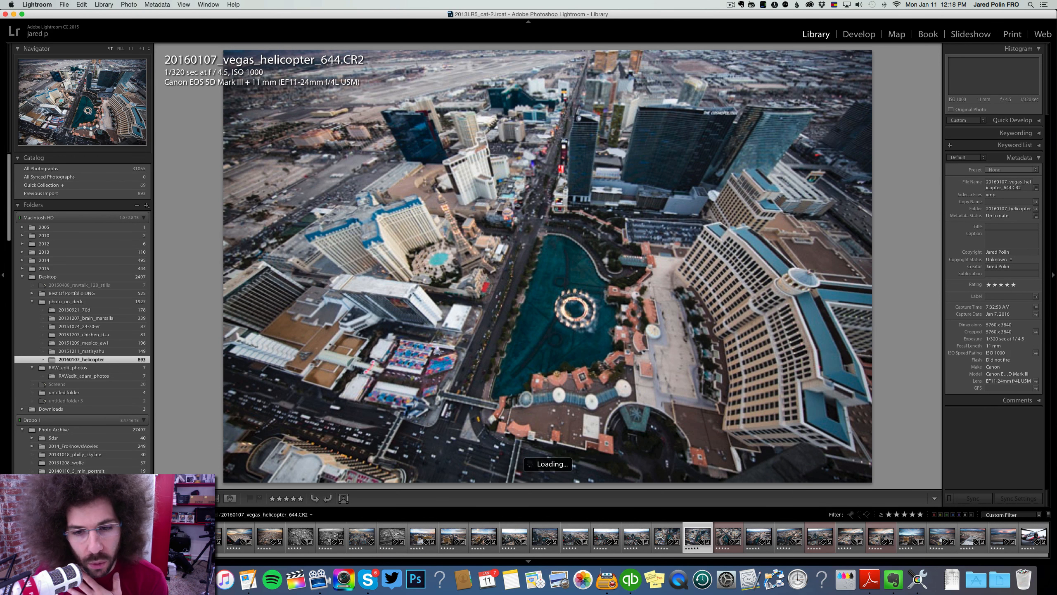
key("Left")
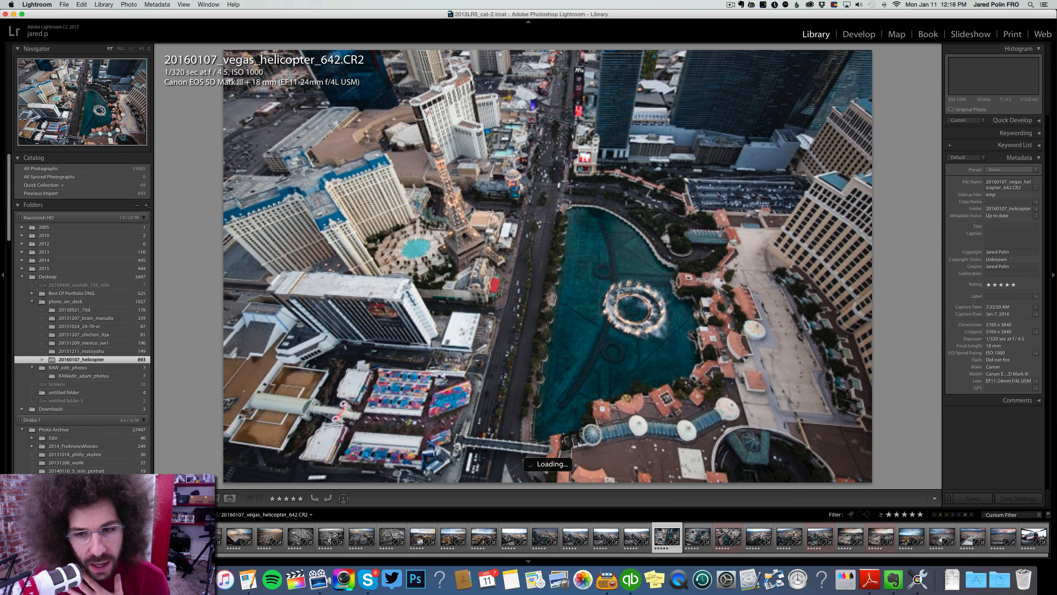
key("Left")
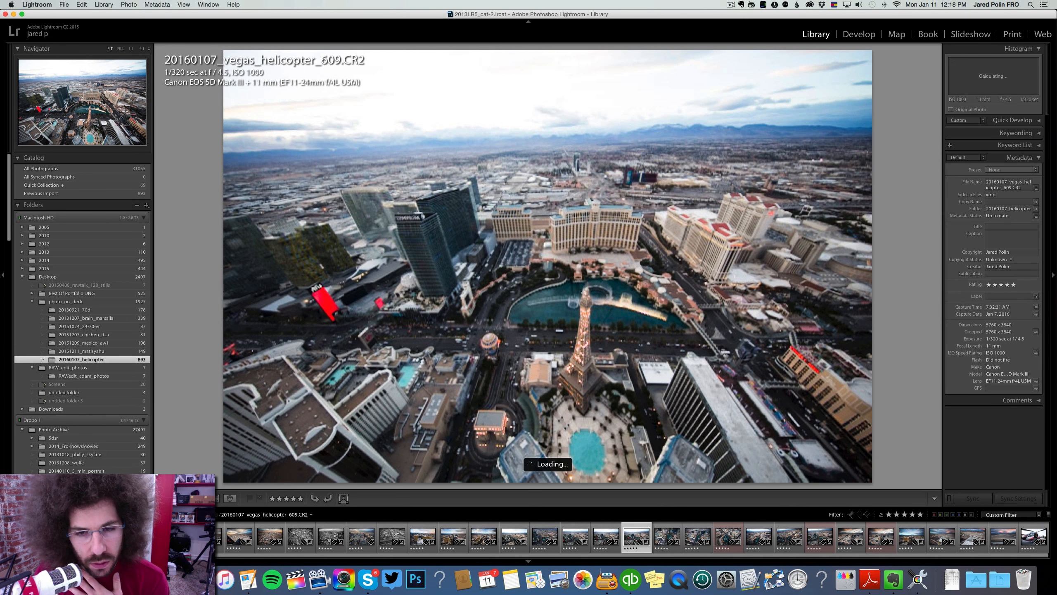
key("Left")
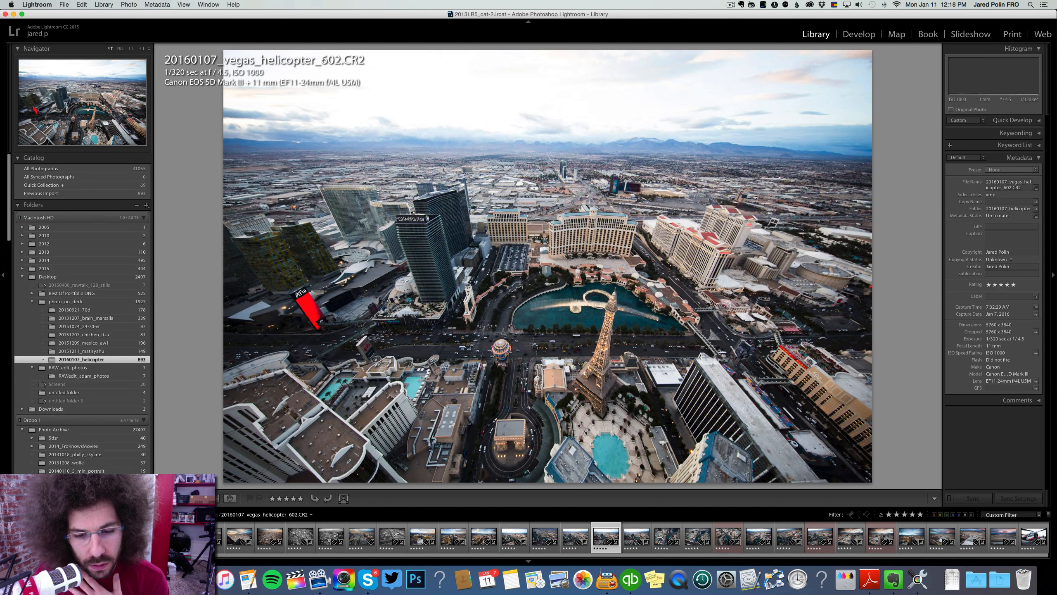
key("Right")
key("Left")
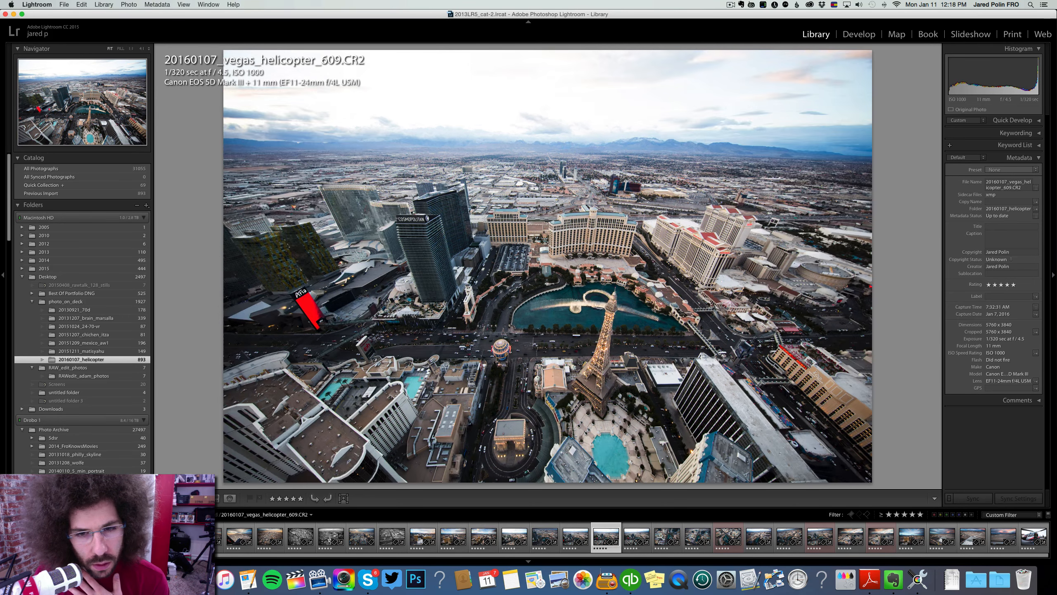
key("Right")
key("6")
Step: Go back to photo 599 and give it the Red label
key("Left")
key("Left")
key("Left")
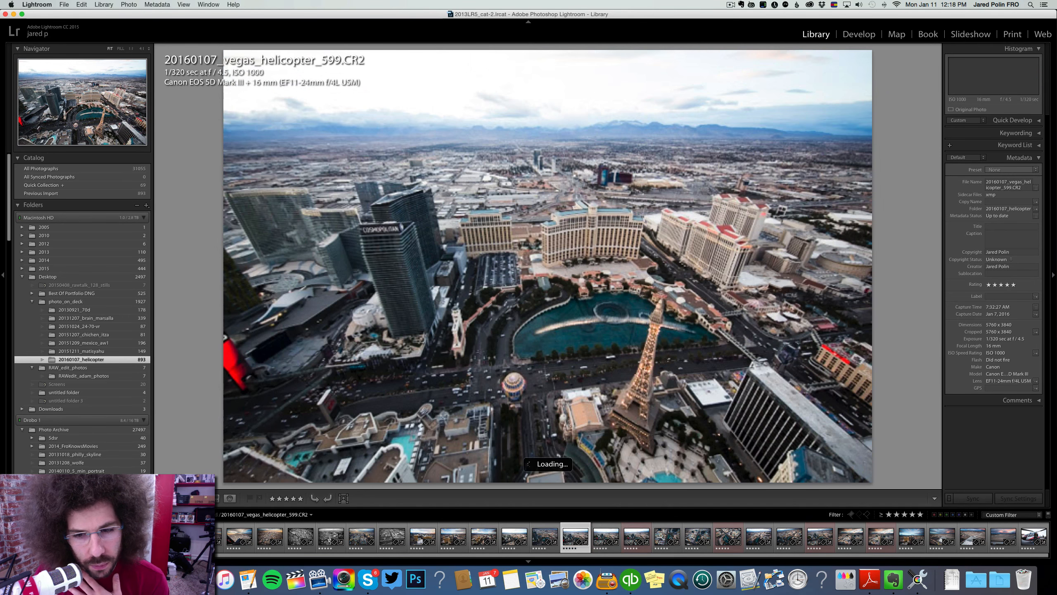
key("6")
Step: Open photo 587 in Develop, cool its temperature to 5,563 and return to the Library
key("Left")
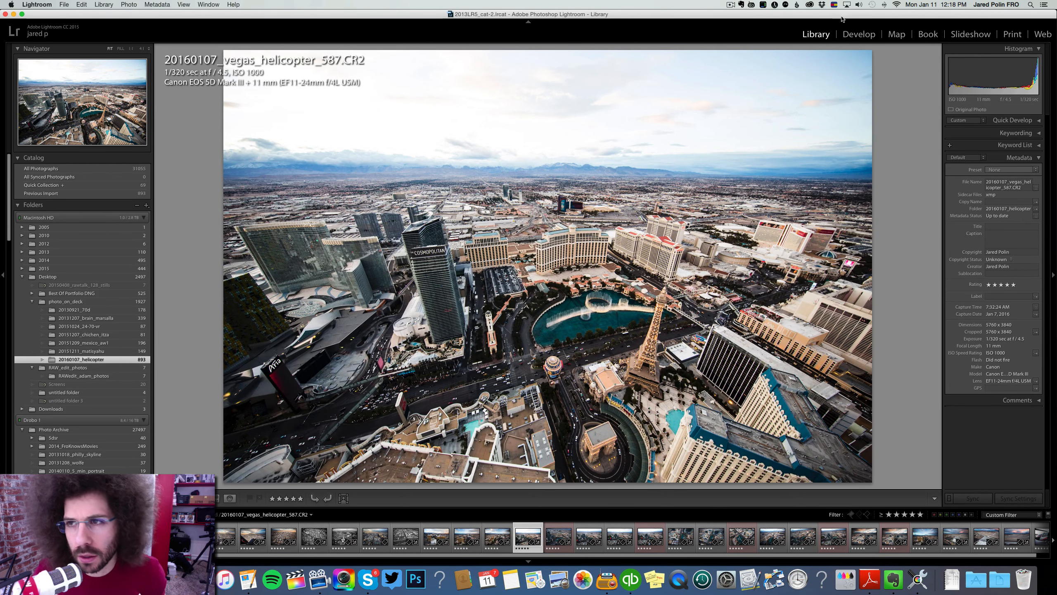
left_click(864, 33)
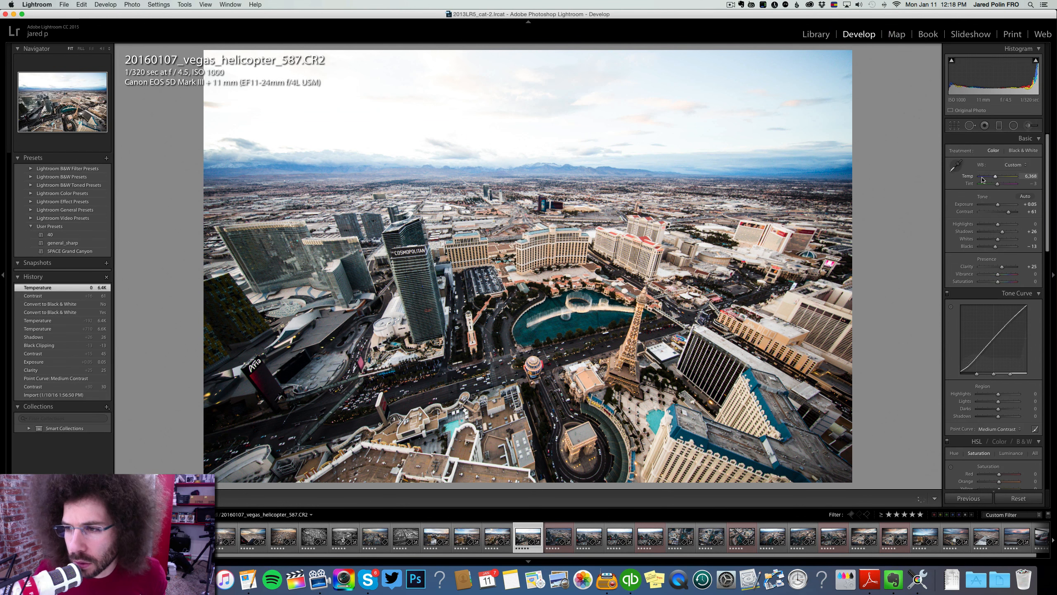
left_click_drag(994, 177, 992, 177)
left_click(812, 33)
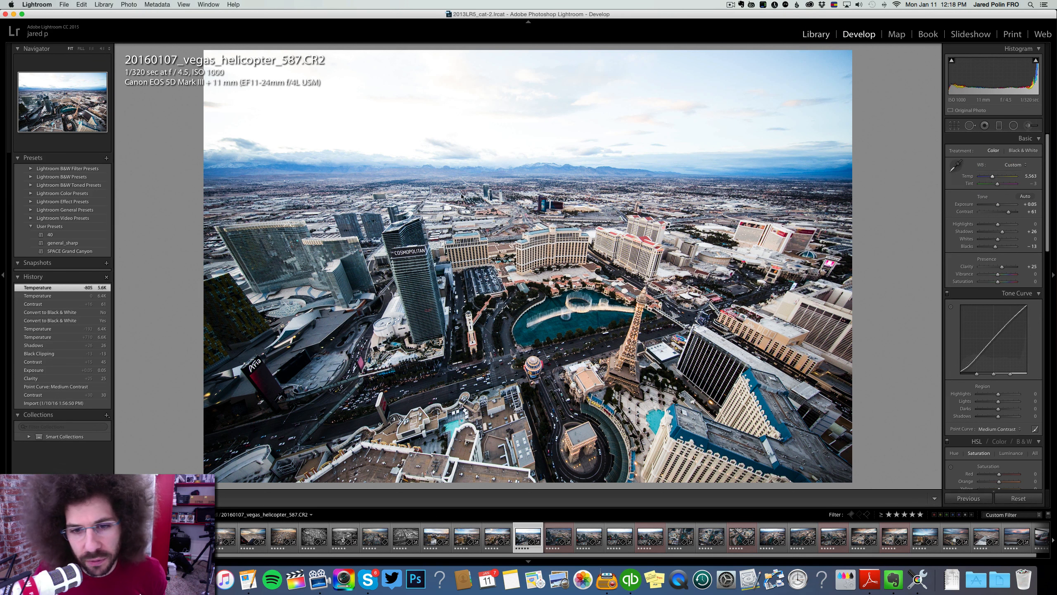
Step: Give photos 524 and 437 the Red label, skipping photo 488
key("Left")
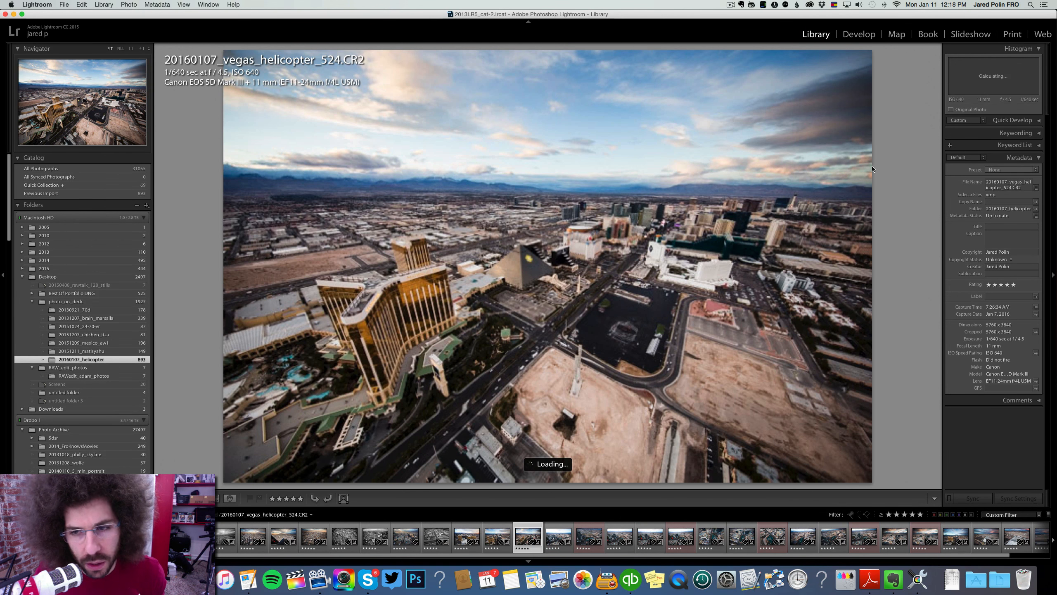
key("6")
key("Left")
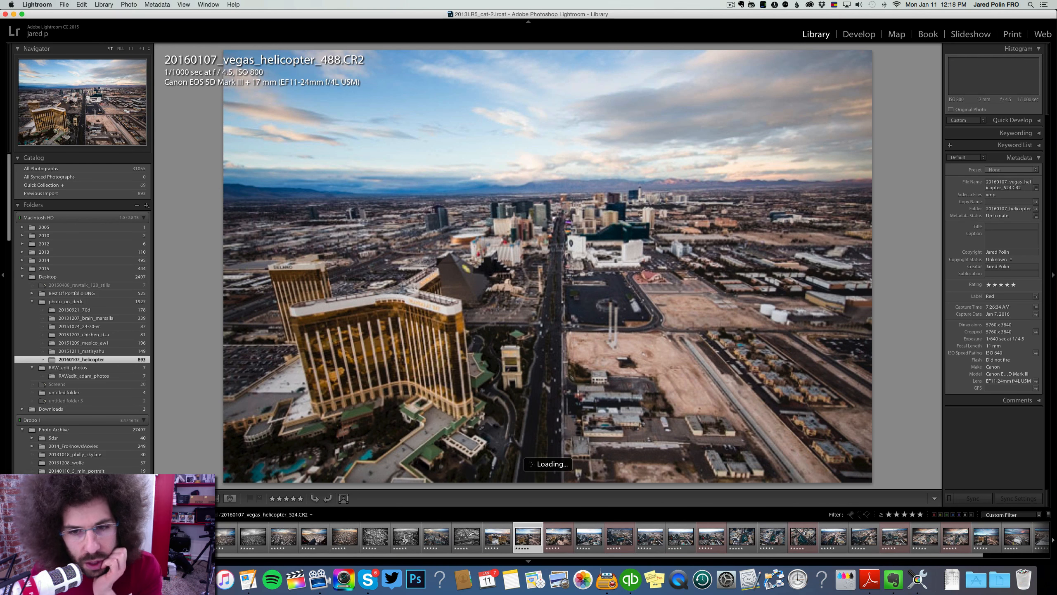
key("Left")
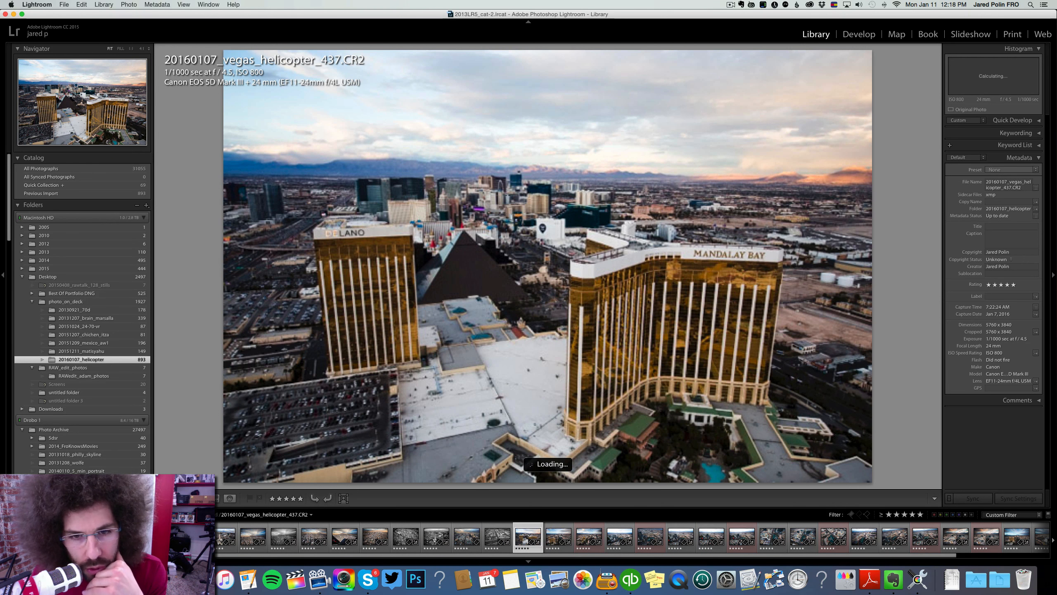
key("6")
Step: Work back from photo 437, skipping 361, and label further picks Red through the black-and-white tower photo 234
key("Left")
key("6")
key("Left")
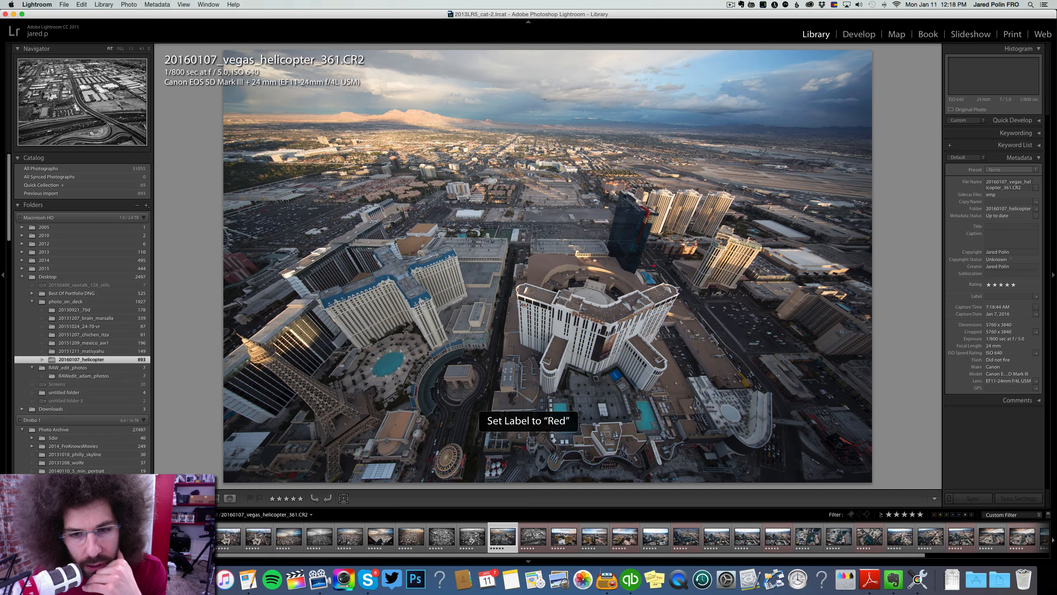
key("Left")
key("6")
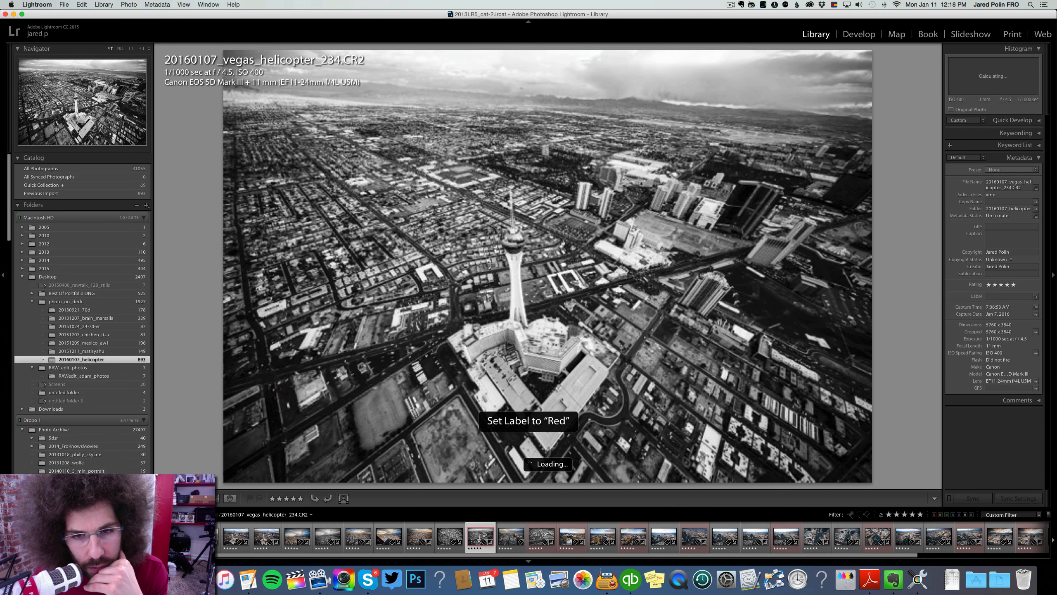
key("Left")
key("6")
Step: Give photos 199 and 182 the Red label
key("Left")
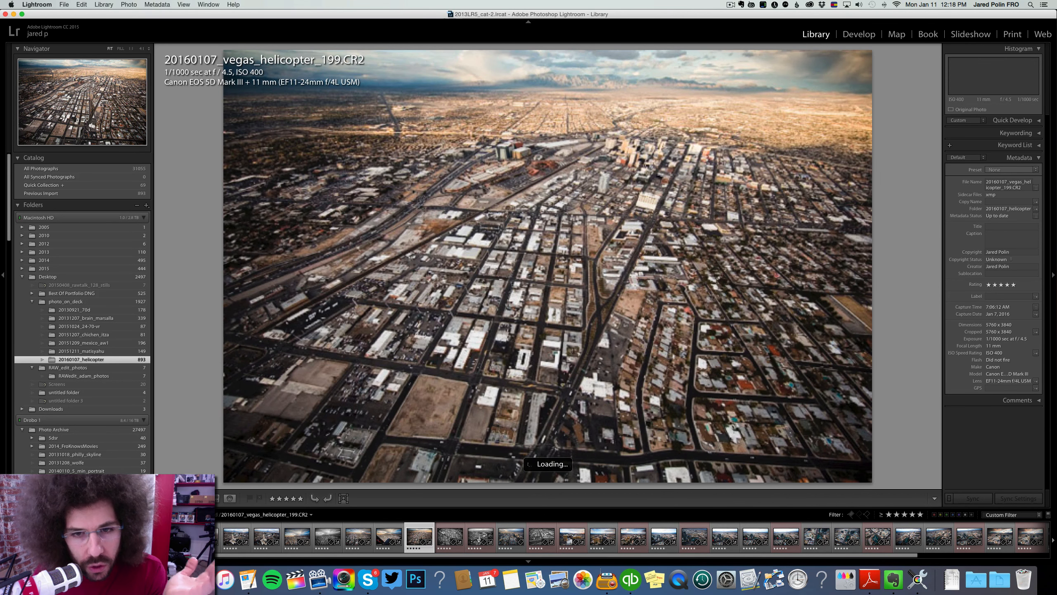
key("6")
key("Left")
key("6")
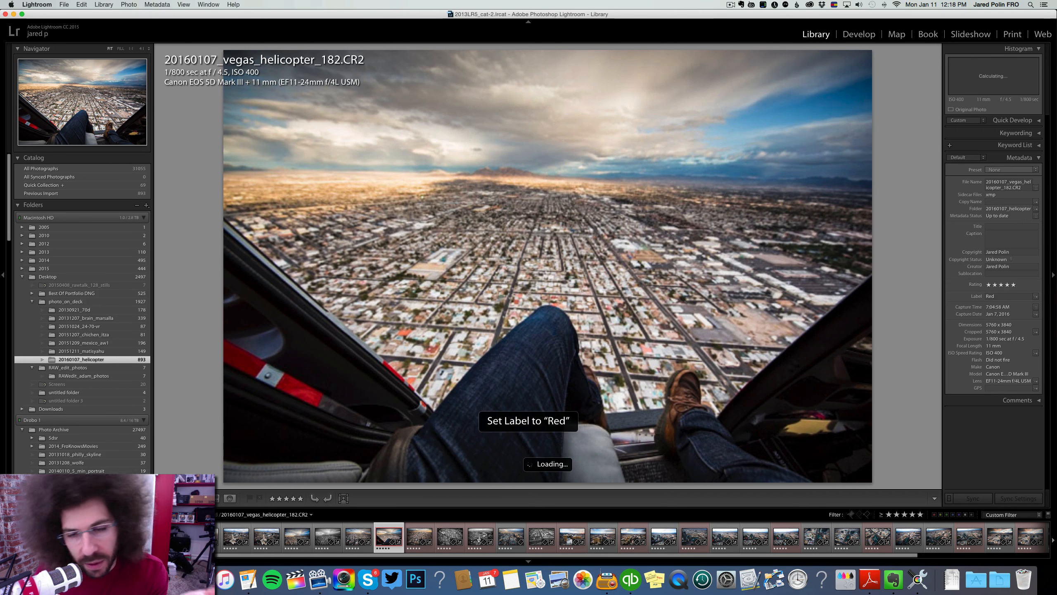
Step: Compare photos 182 and 162 and give 162 the Red label as well
key("Left")
key("Right")
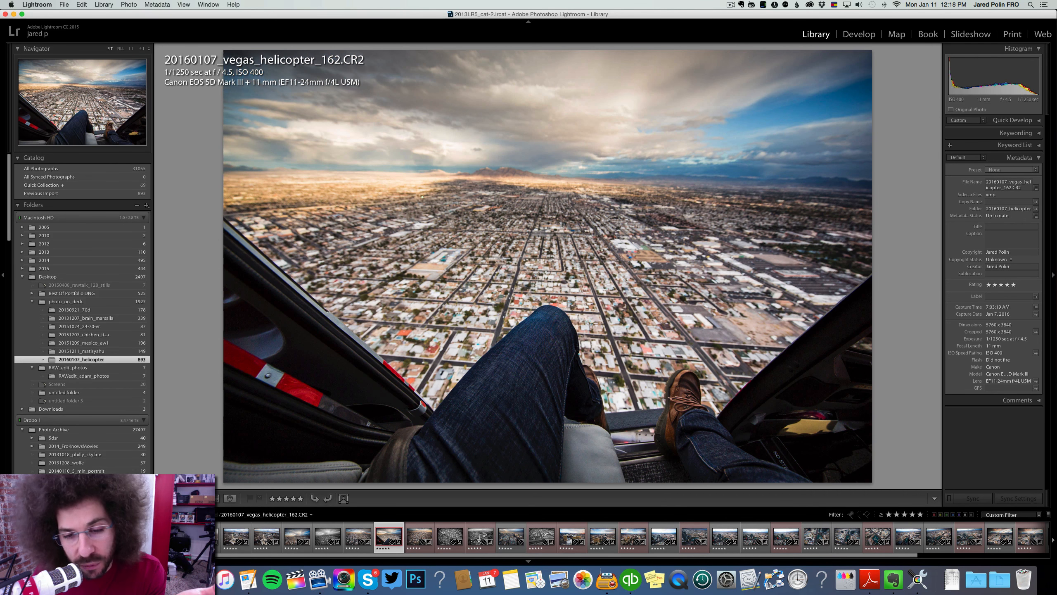
key("Left")
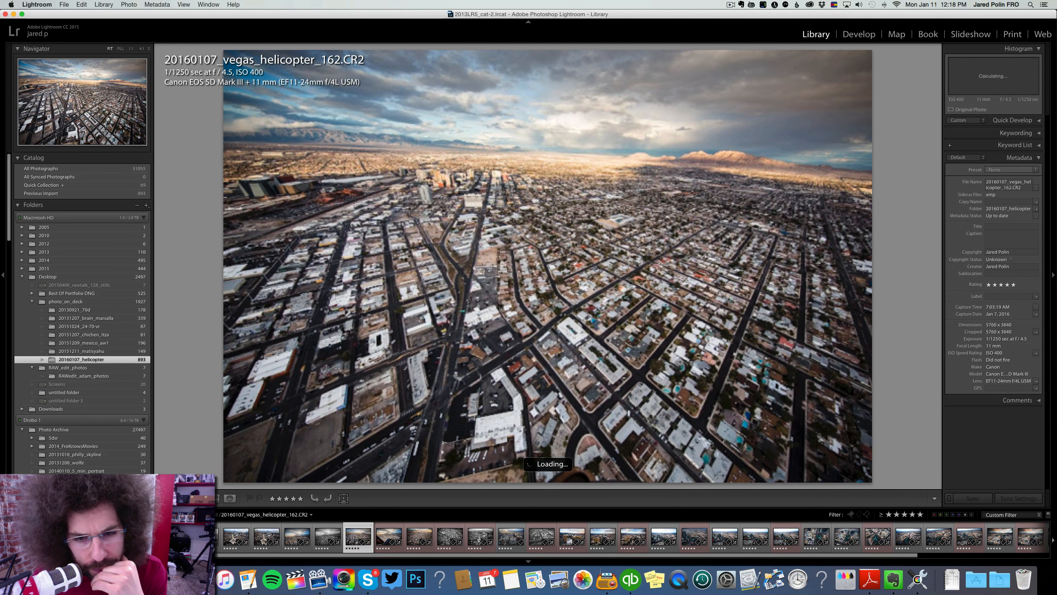
key("6")
Step: Go back past photo 136 and give tower photo 077 the Red label
key("Left")
key("Left")
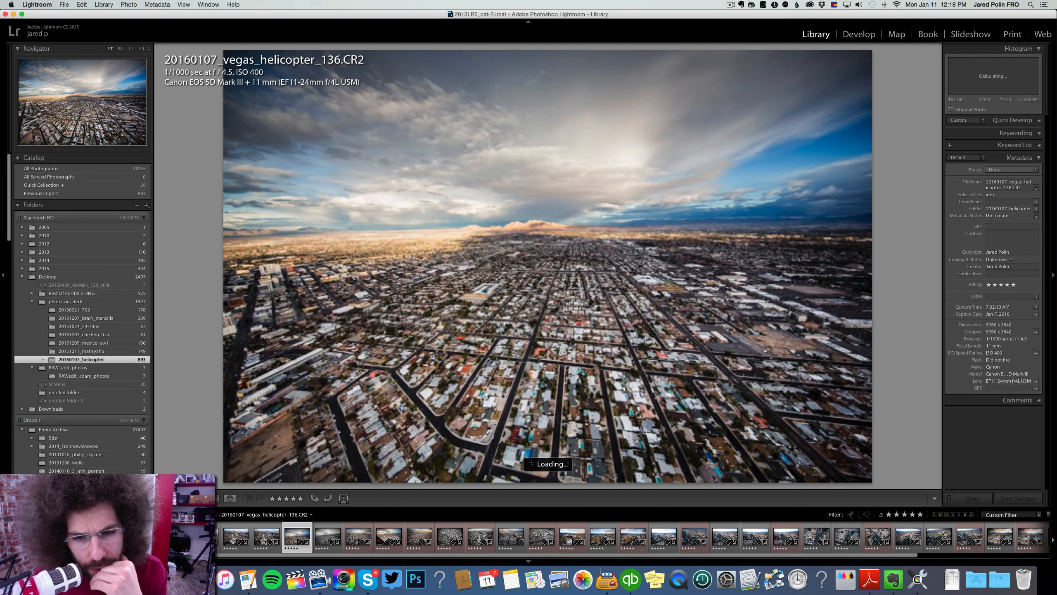
key("Left")
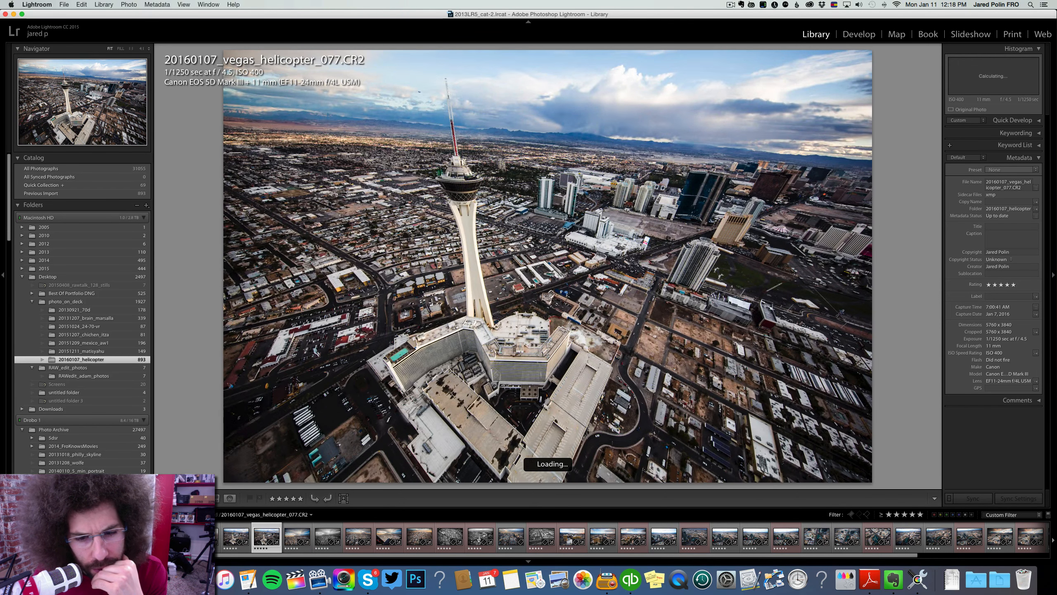
key("6")
Step: Go back to tower photo 074 and give it the Red label
key("Left")
key("Left")
key("Left")
key("Left")
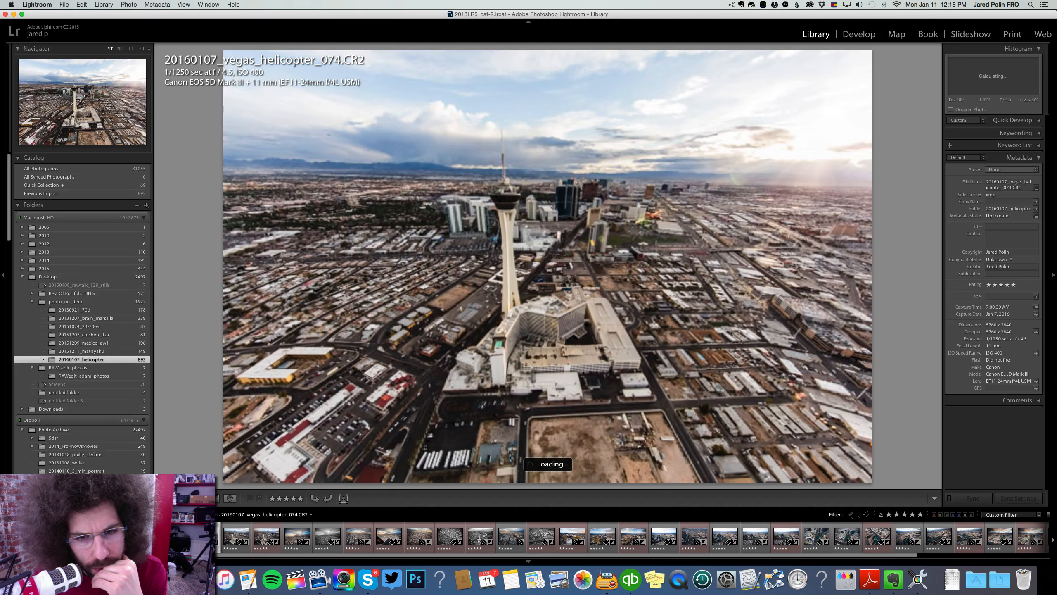
key("6")
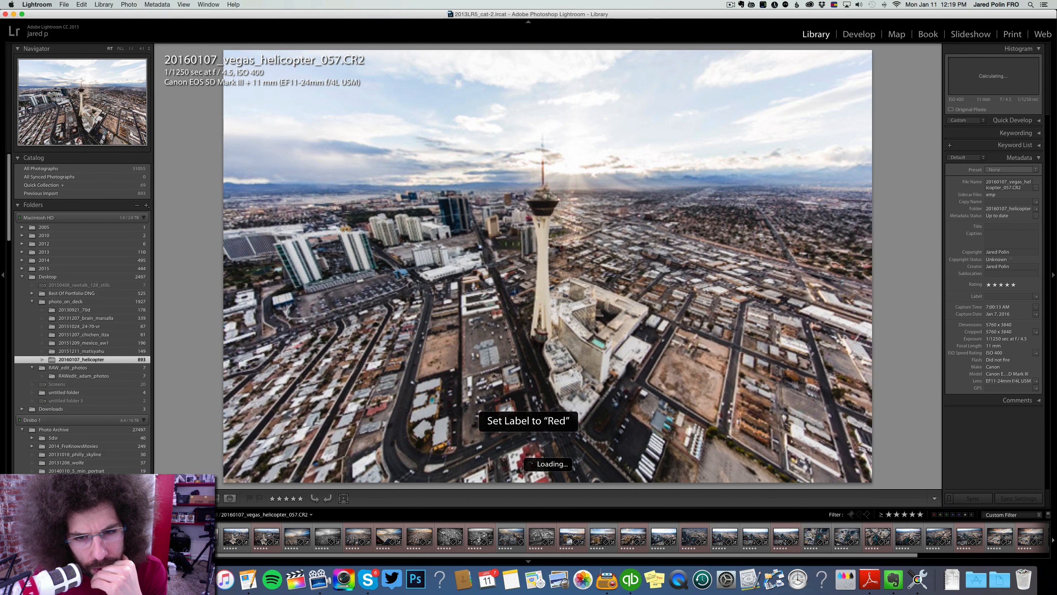
Step: Go back past photos 057 and 011 to cockpit photo 002 and give it the Red label
key("Left")
key("Left")
key("Left")
key("Left")
key("Left")
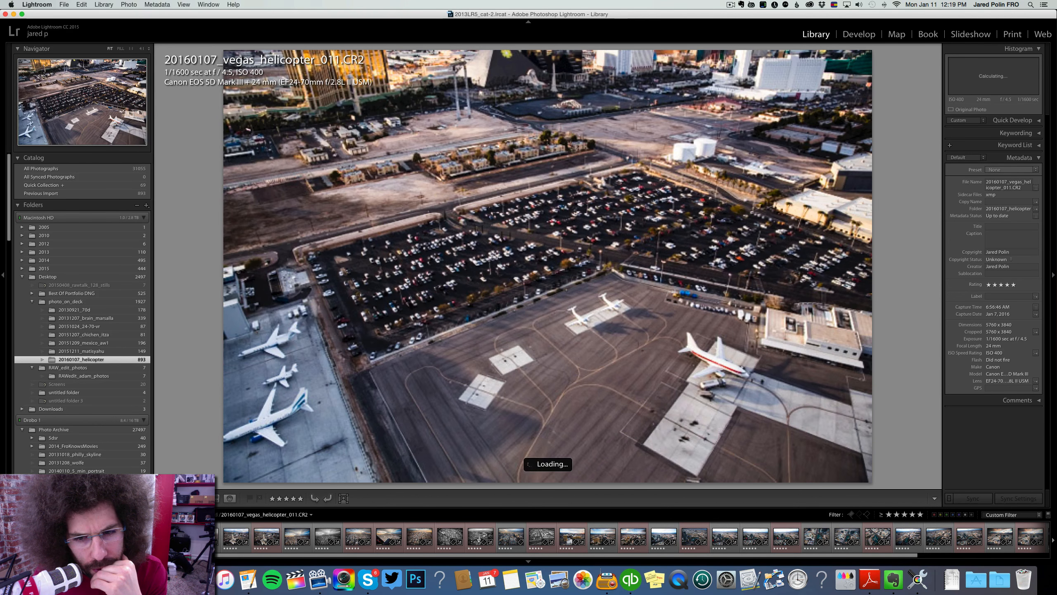
key("6")
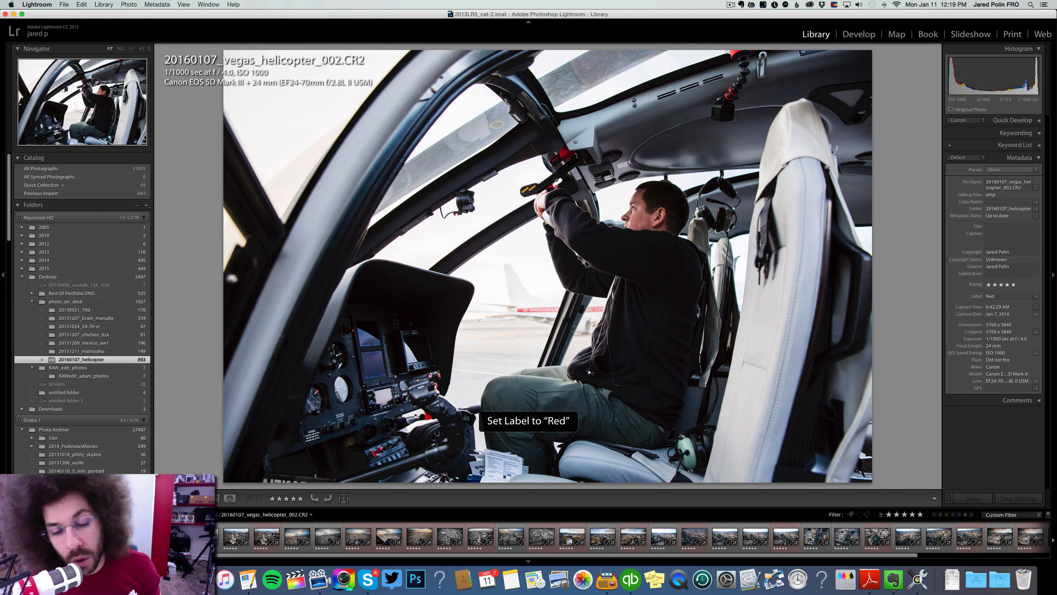